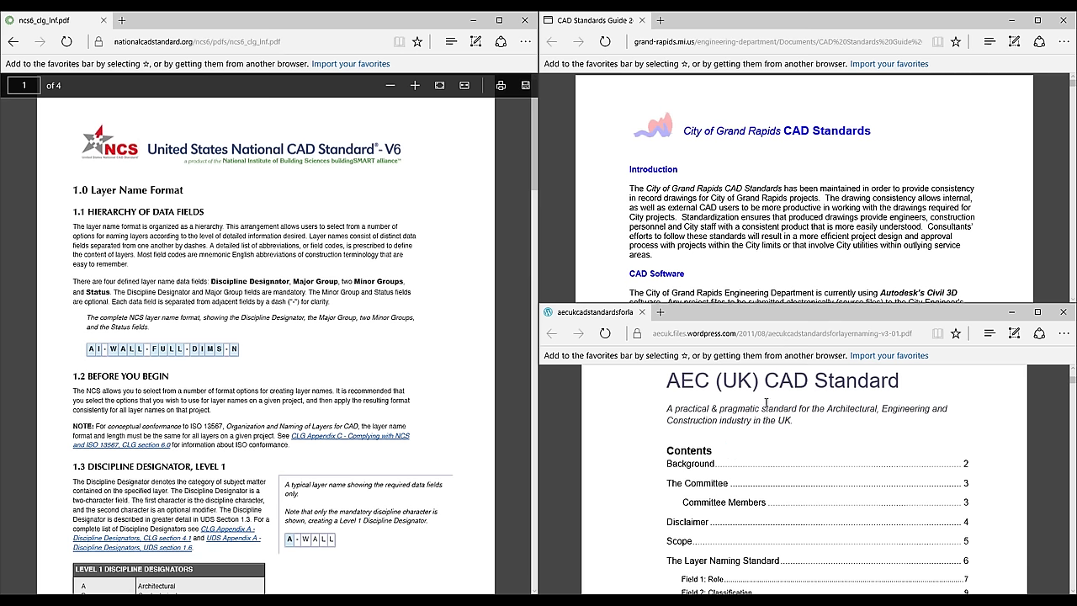
- Look over the AEC (UK), City of Grand Rapids and United States National CAD Standard documents
scroll(903, 381, "up", 5)
key("ctrl+a")
scroll(766, 454, "down", 2)
scroll(766, 455, "down", 1)
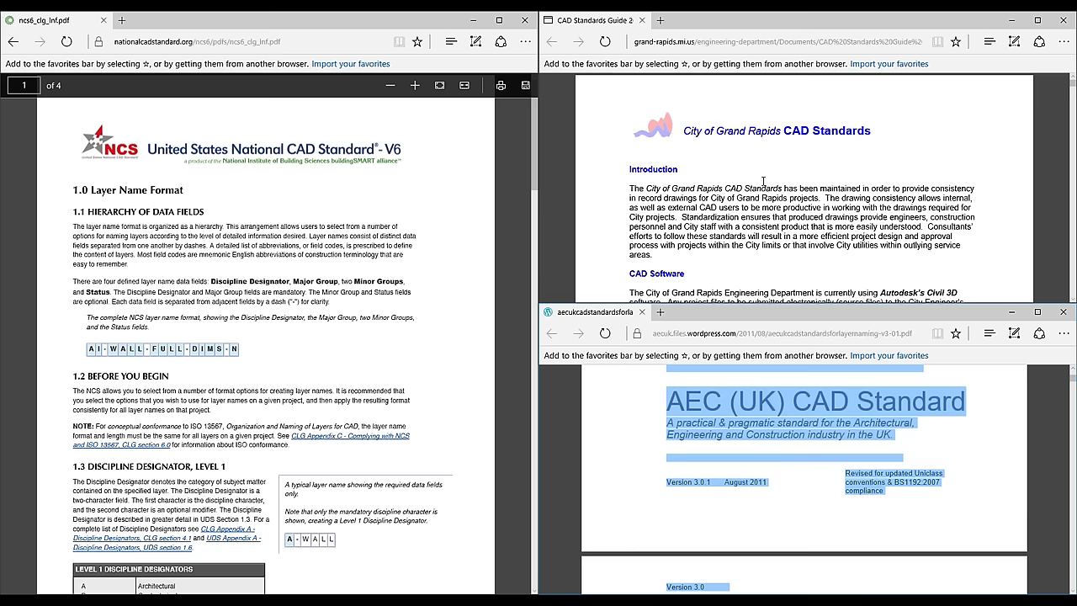
left_click(765, 181)
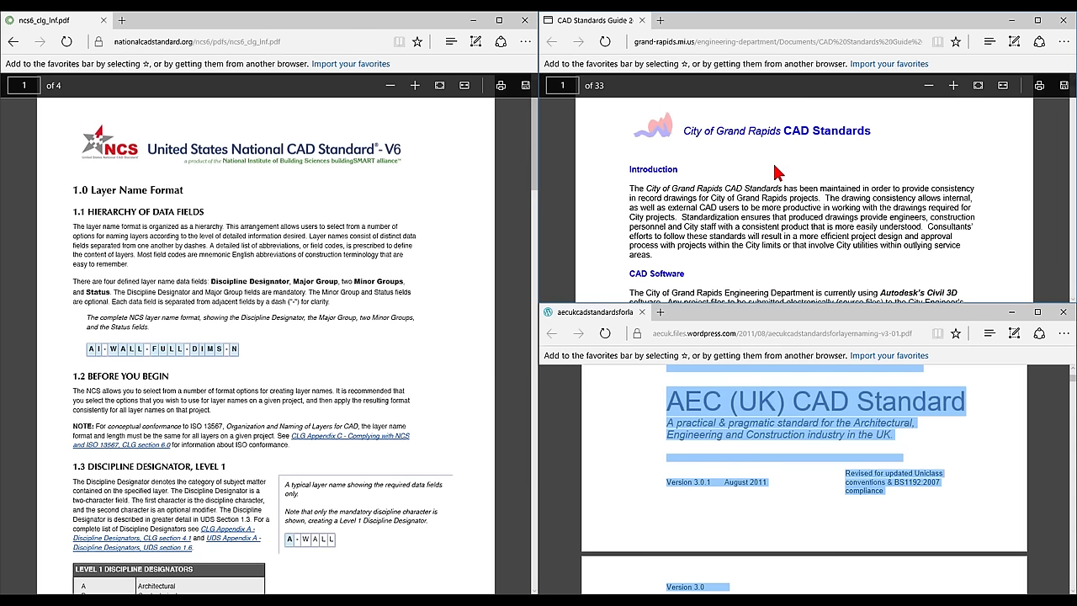
left_click(388, 227)
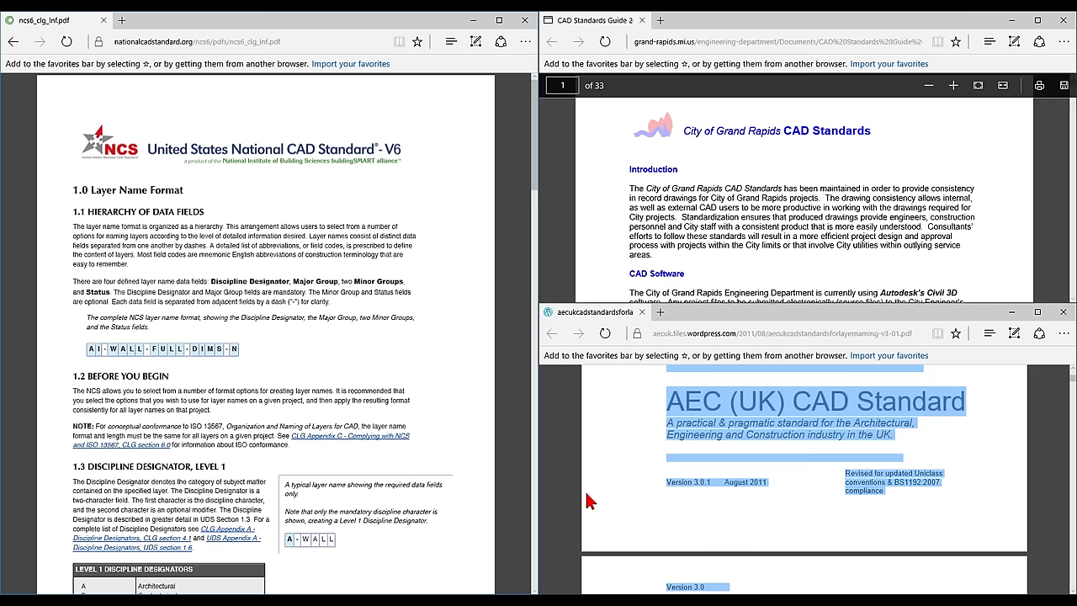
- Switch to MyCompany-Sheet.dwt in AutoCAD and preview the MyCompany-Model.dwt and MyCompany-Sheet.dwt templates available for a new drawing
mouse_move(648, 599)
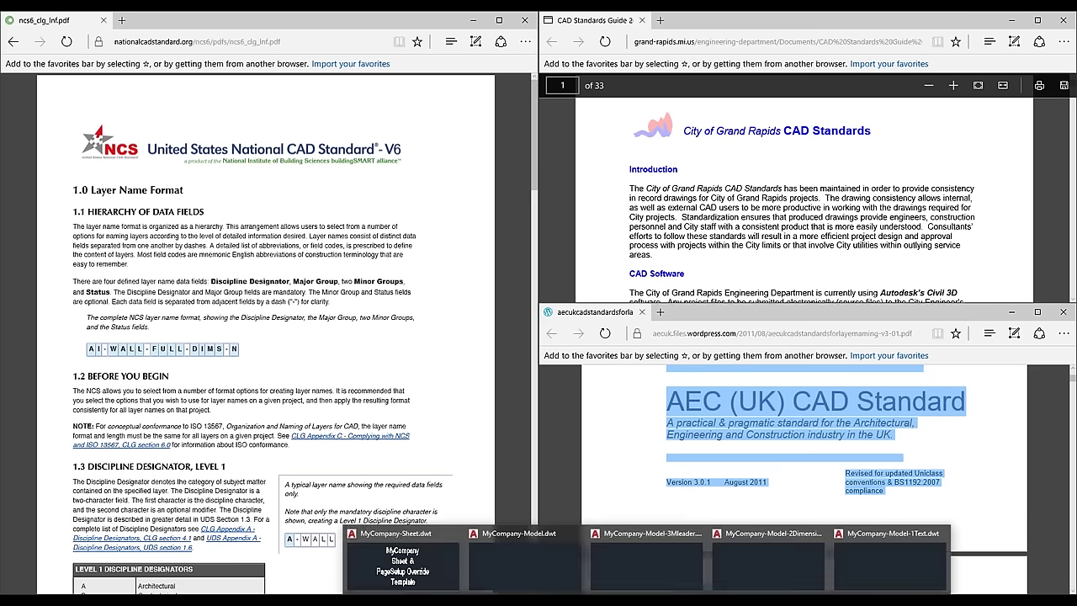
left_click(430, 557)
mouse_move(172, 124)
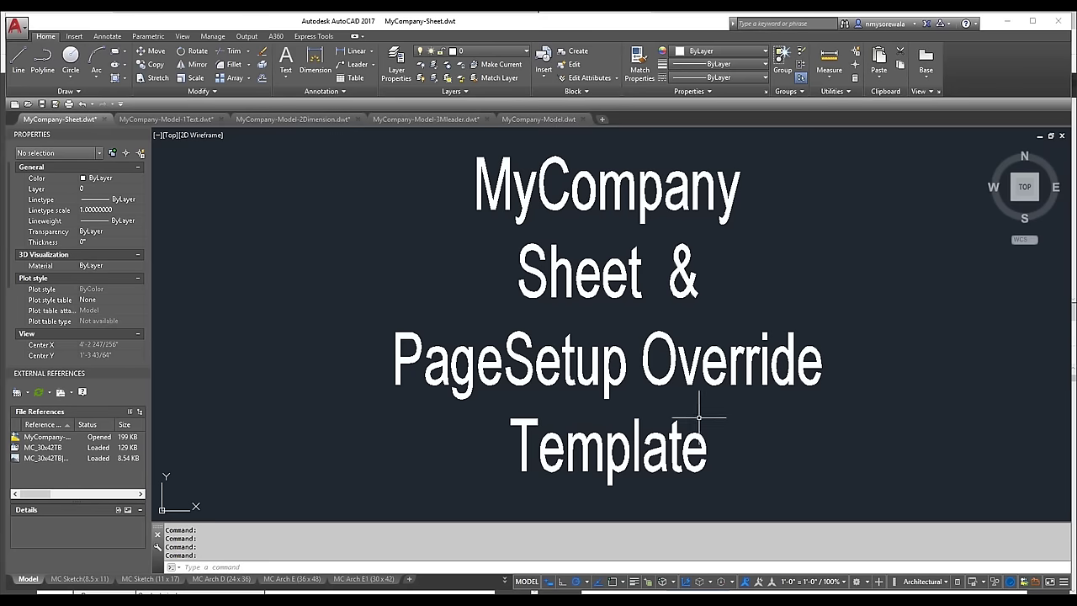
left_click(23, 33)
left_click(52, 87)
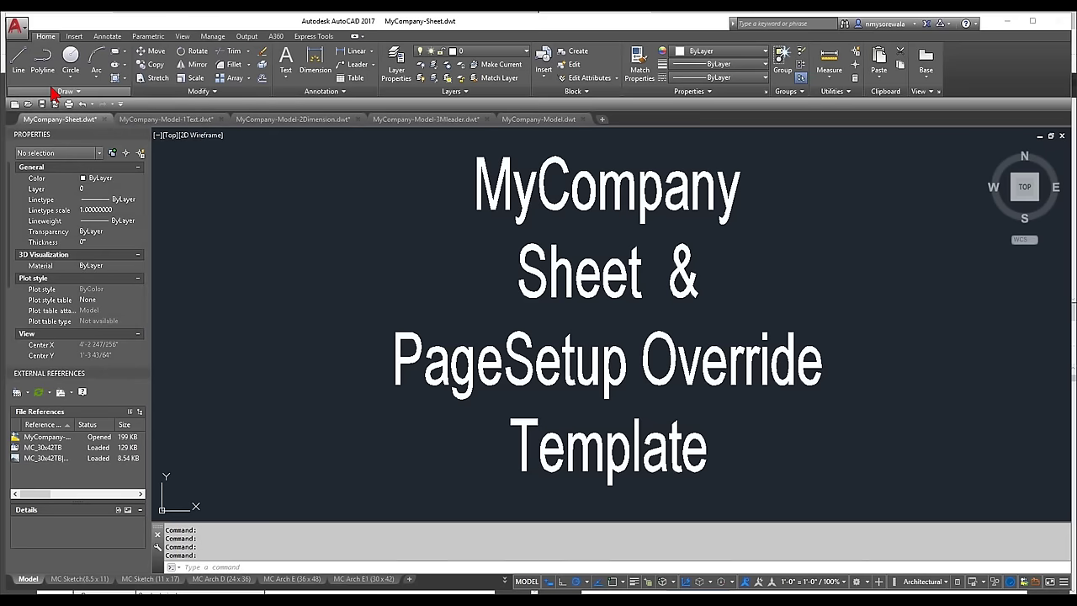
left_click(495, 325)
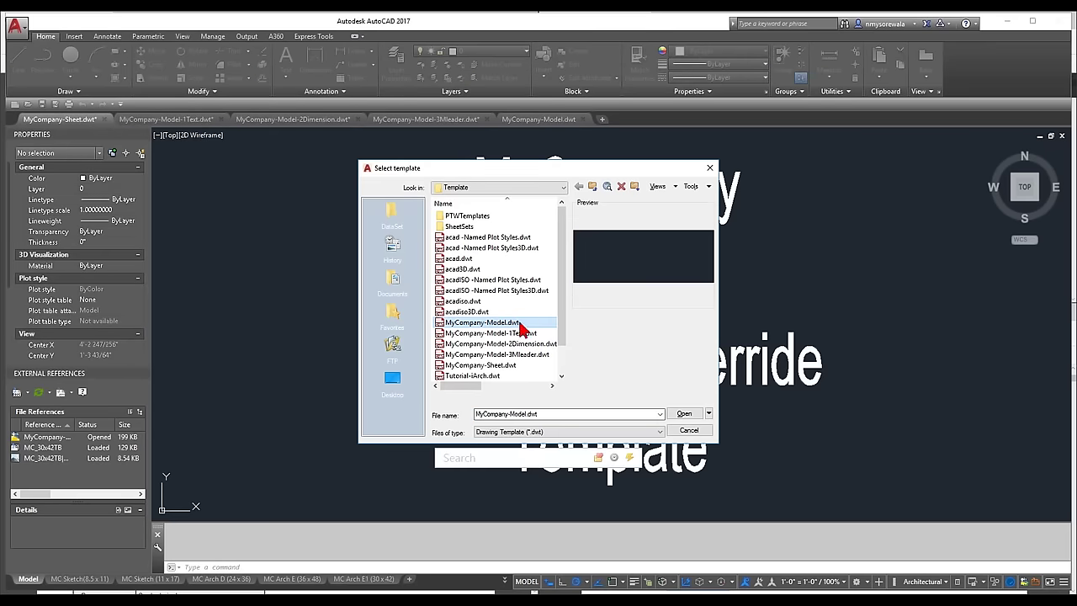
left_click(509, 365)
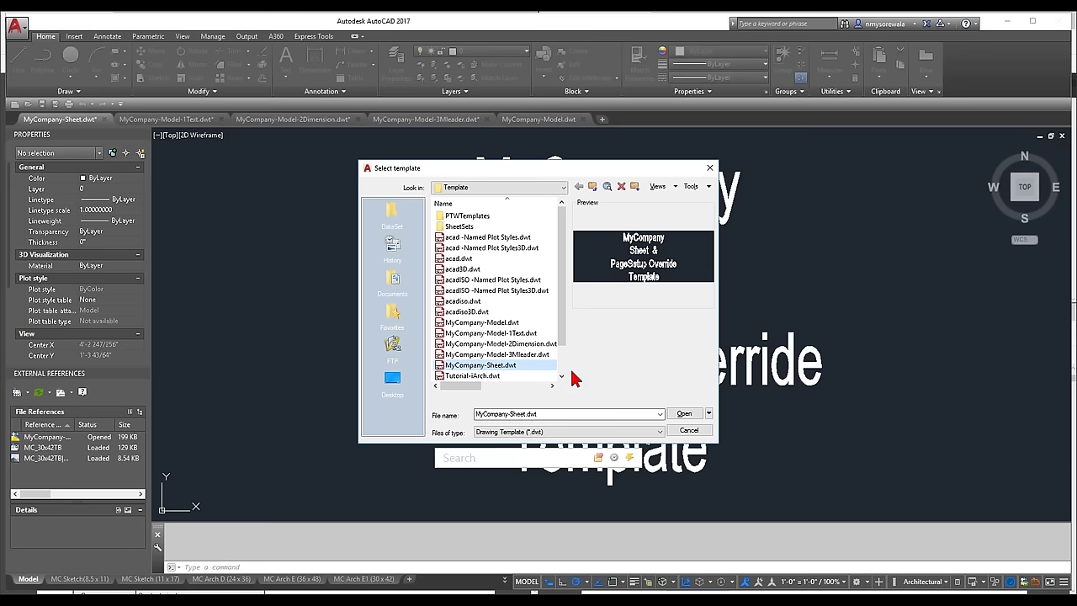
- Create a new drawing from the acad.dwt template
scroll(566, 370, "down", 1)
scroll(566, 374, "up", 1)
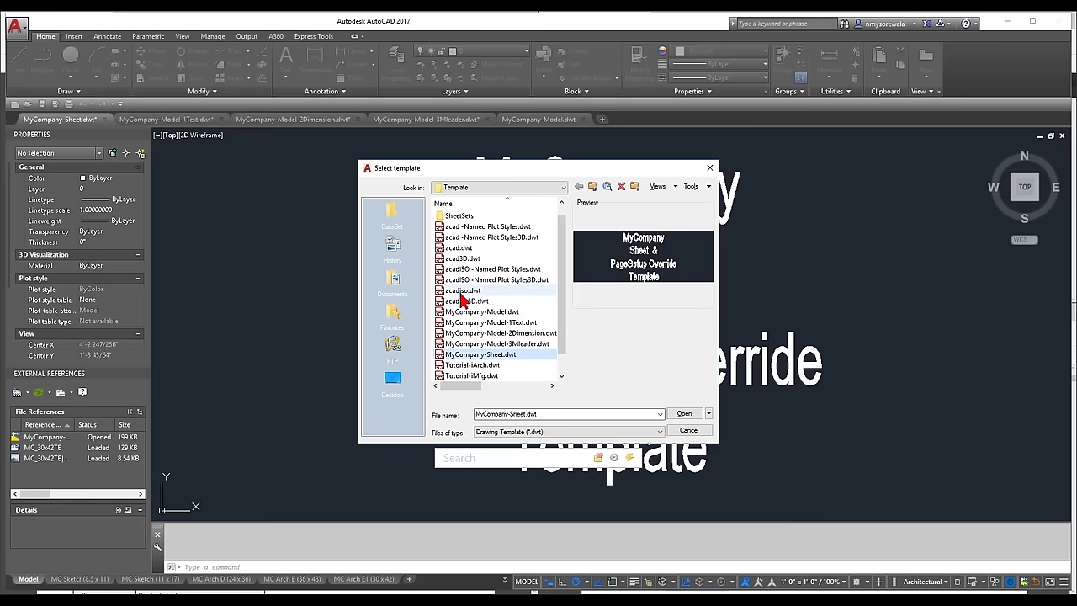
left_click(481, 250)
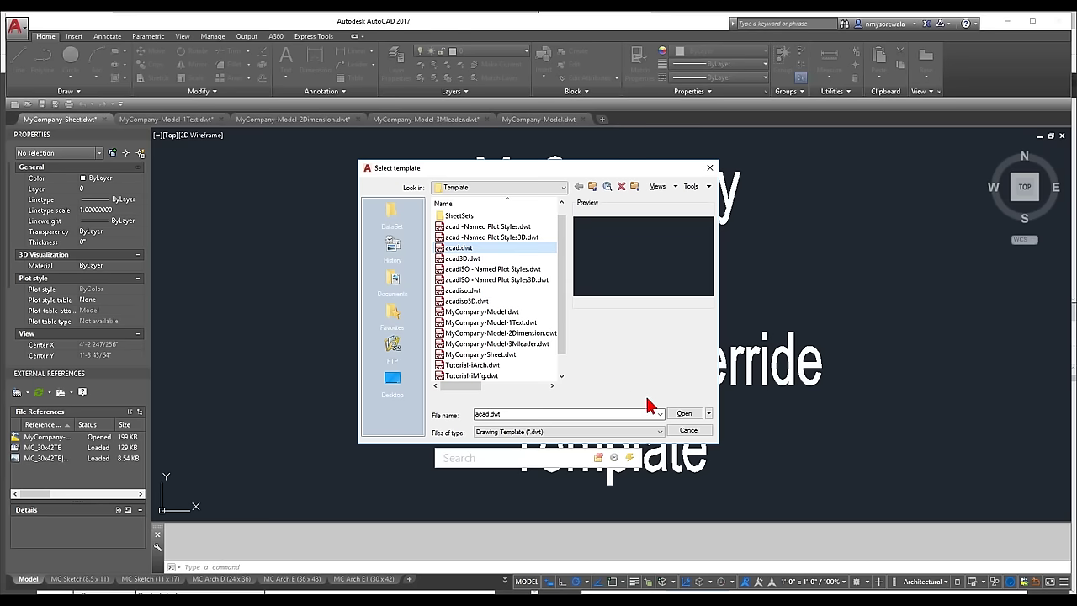
left_click(674, 416)
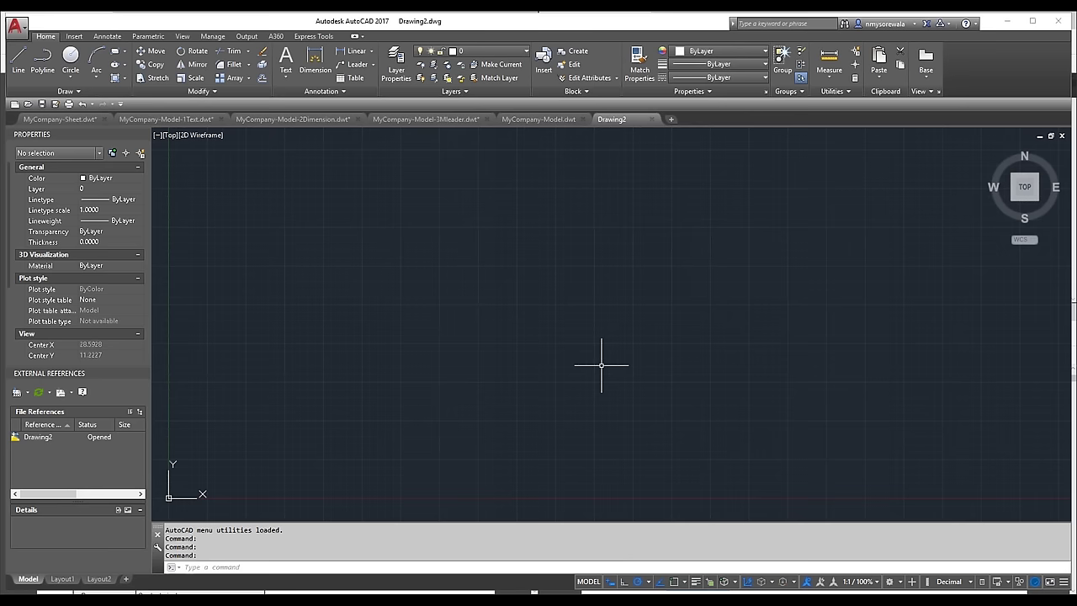
- Check the drawing template and sheet set template file locations under the Template Settings in the Options
right_click(435, 550)
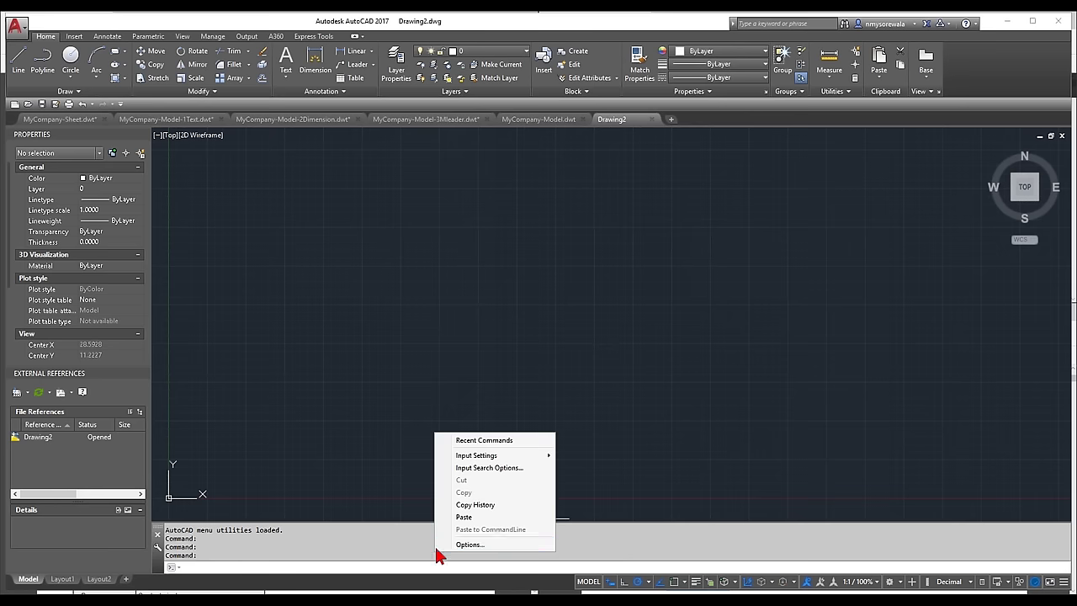
left_click(467, 545)
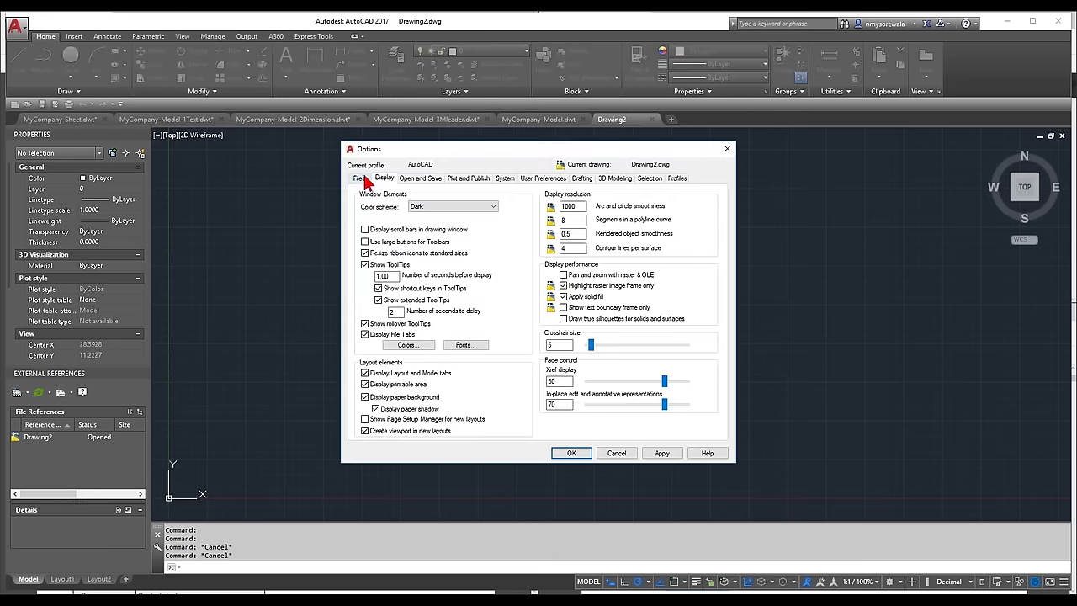
left_click(362, 179)
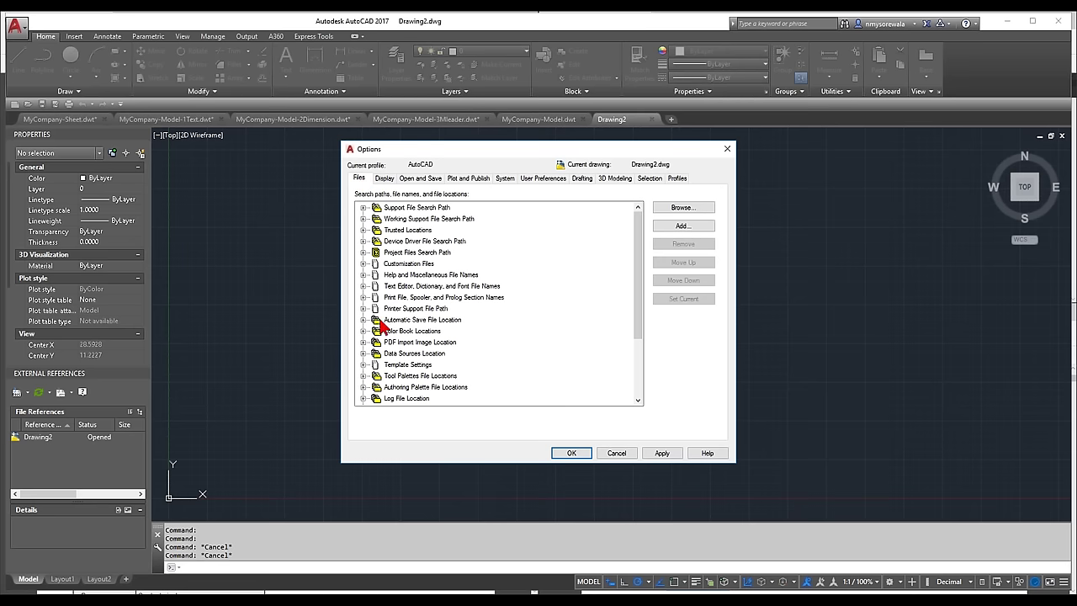
scroll(370, 362, "down", 1)
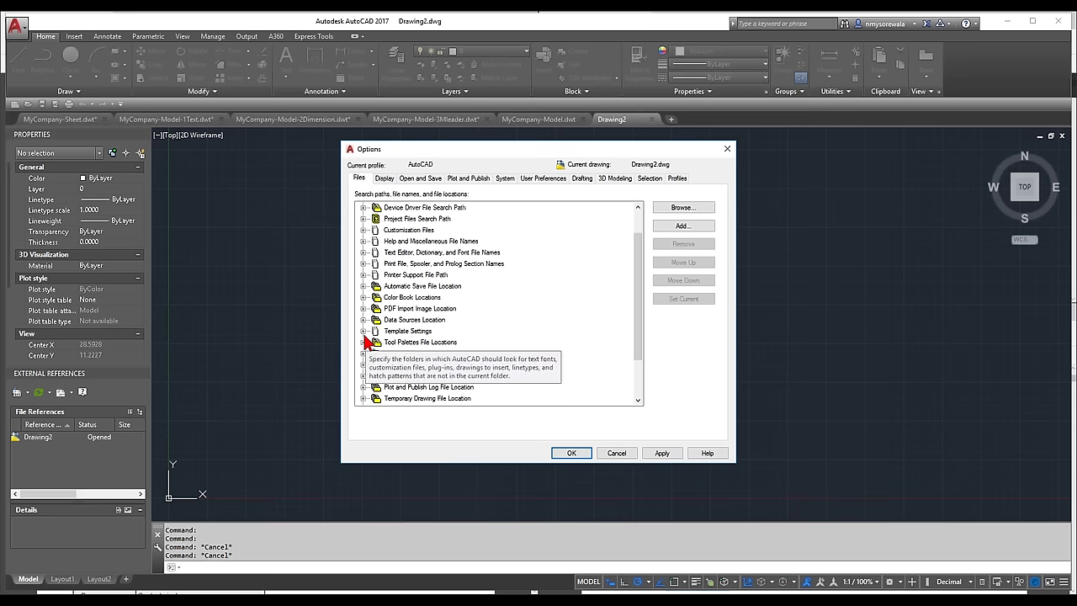
double_click(375, 331)
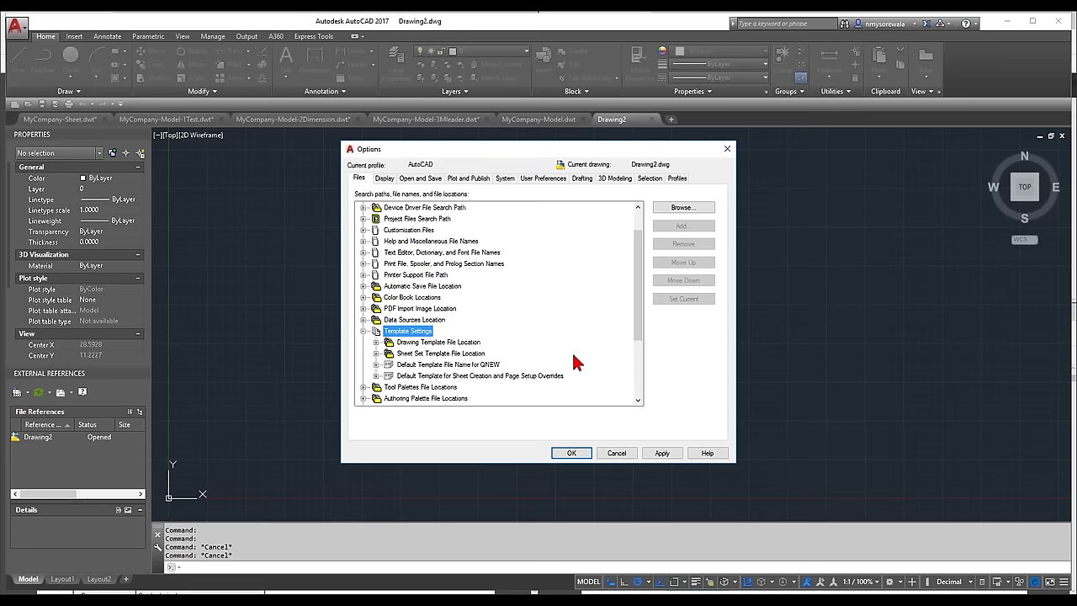
left_click(377, 342)
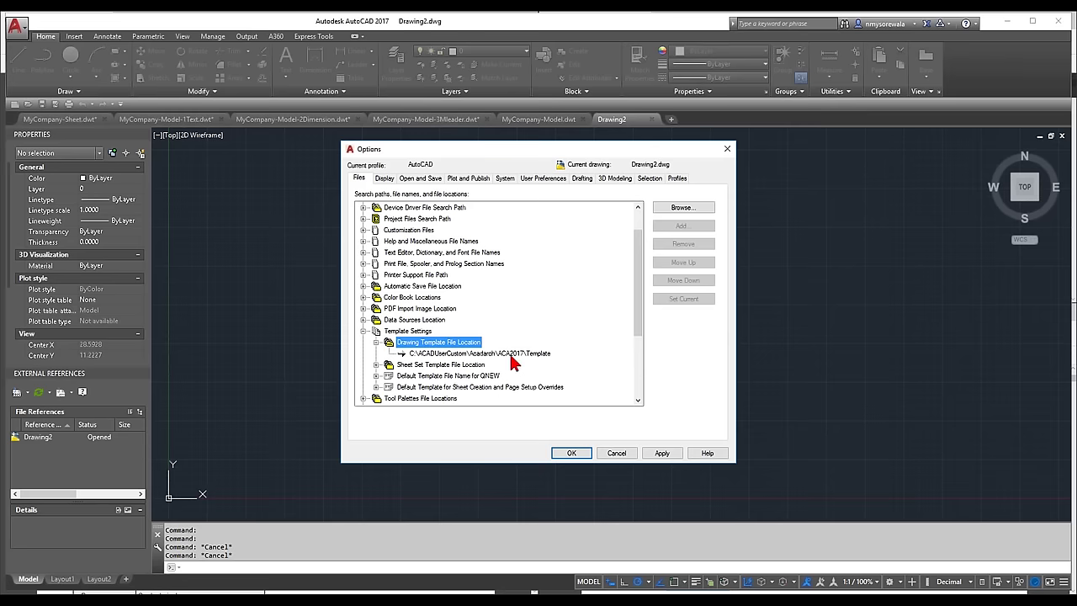
left_click(376, 364)
- Set the default template file for QNEW to MyCompany-Model.dwt
scroll(479, 363, "down", 3)
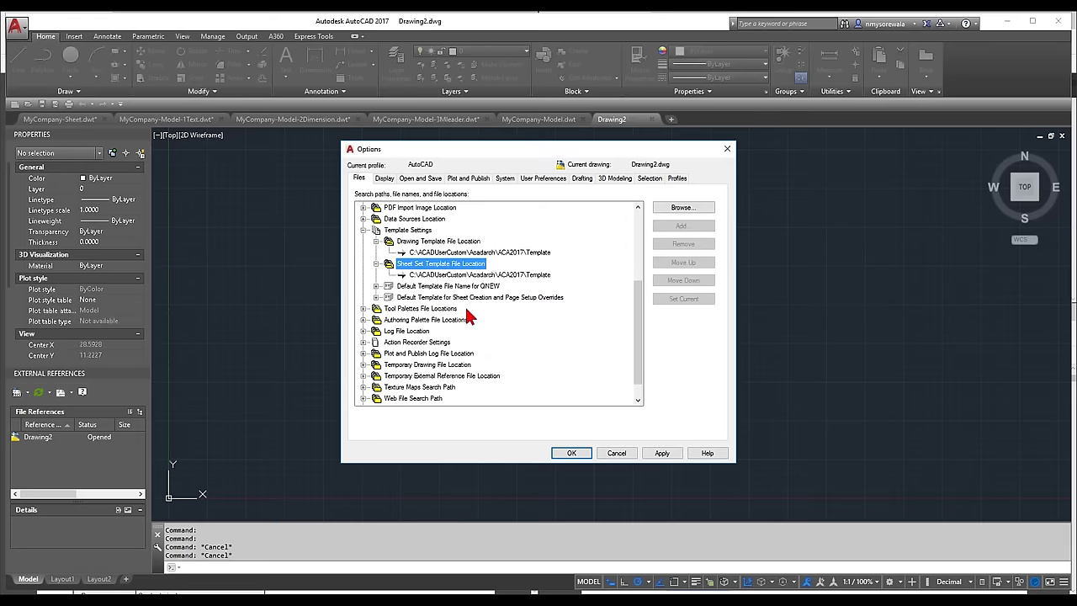
left_click(377, 287)
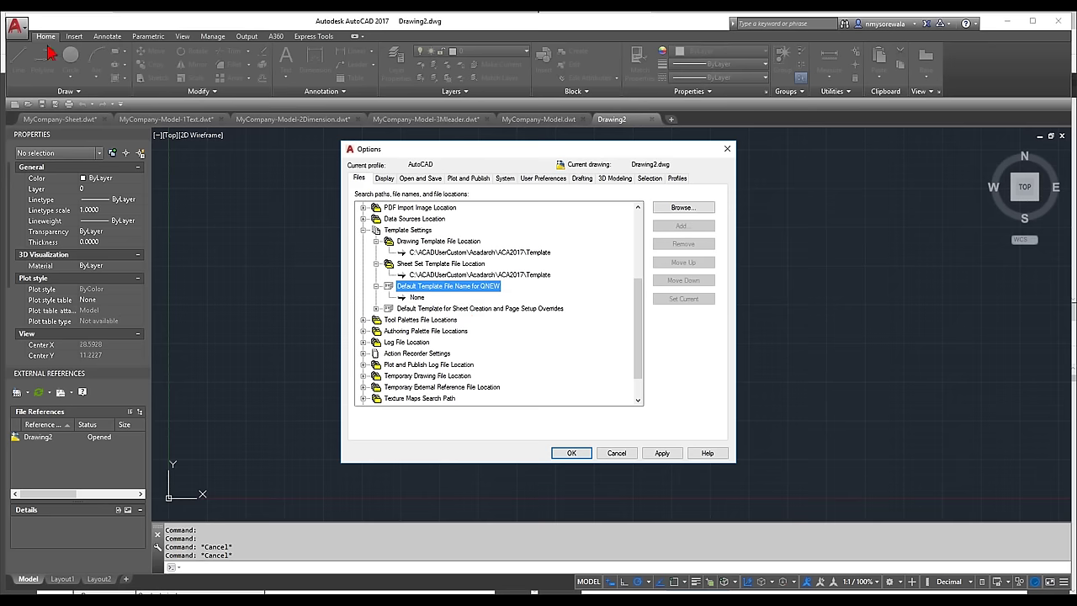
left_click(418, 299)
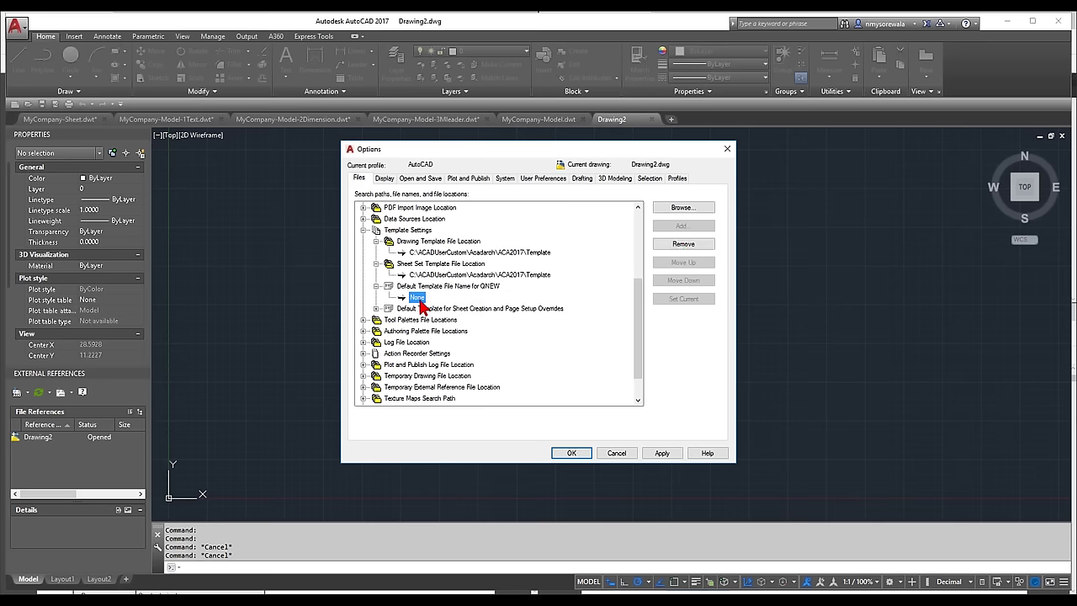
left_click(683, 209)
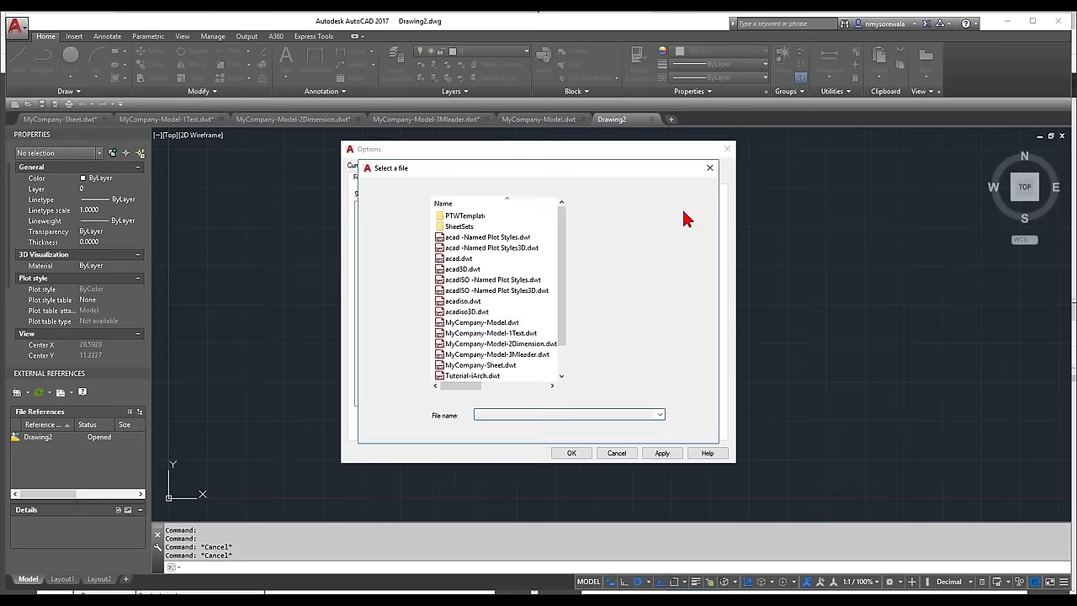
left_click(476, 323)
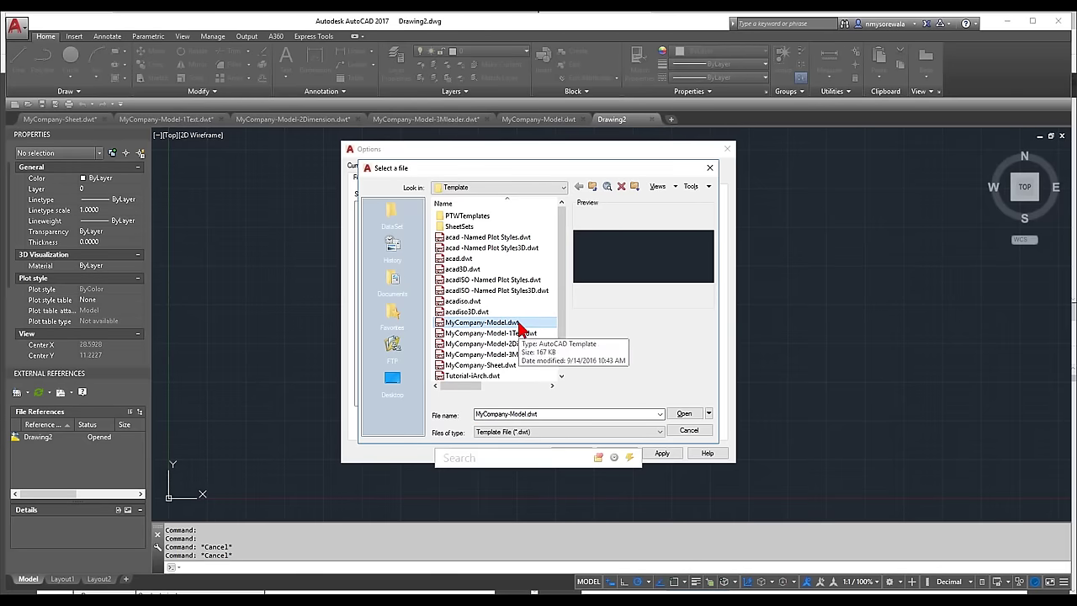
left_click(682, 414)
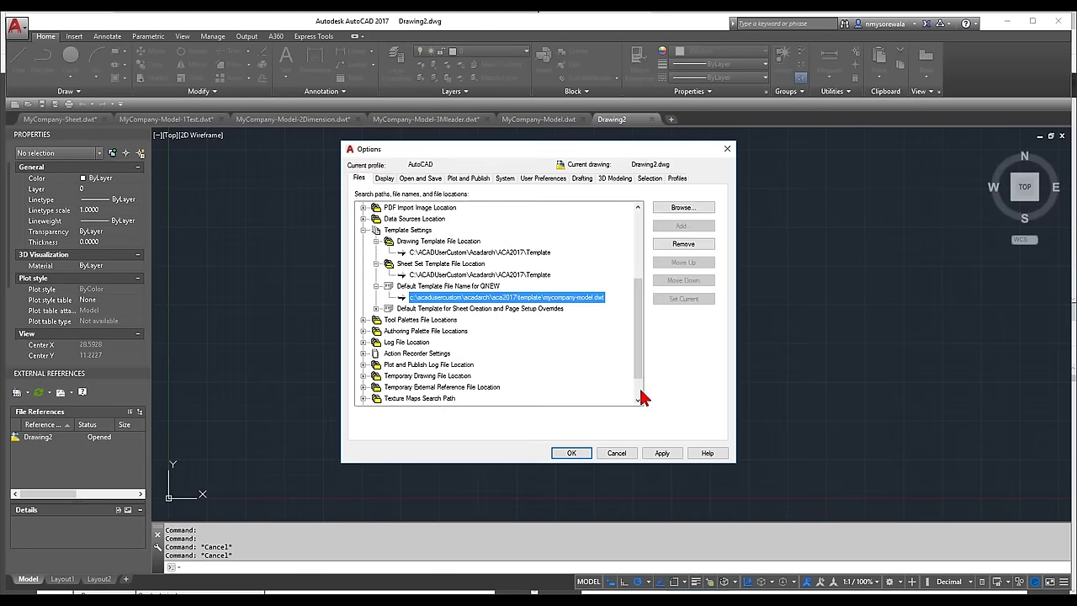
- Set the default template for sheet creation and page setup overrides to MyCompany-Sheet.dwt
double_click(387, 309)
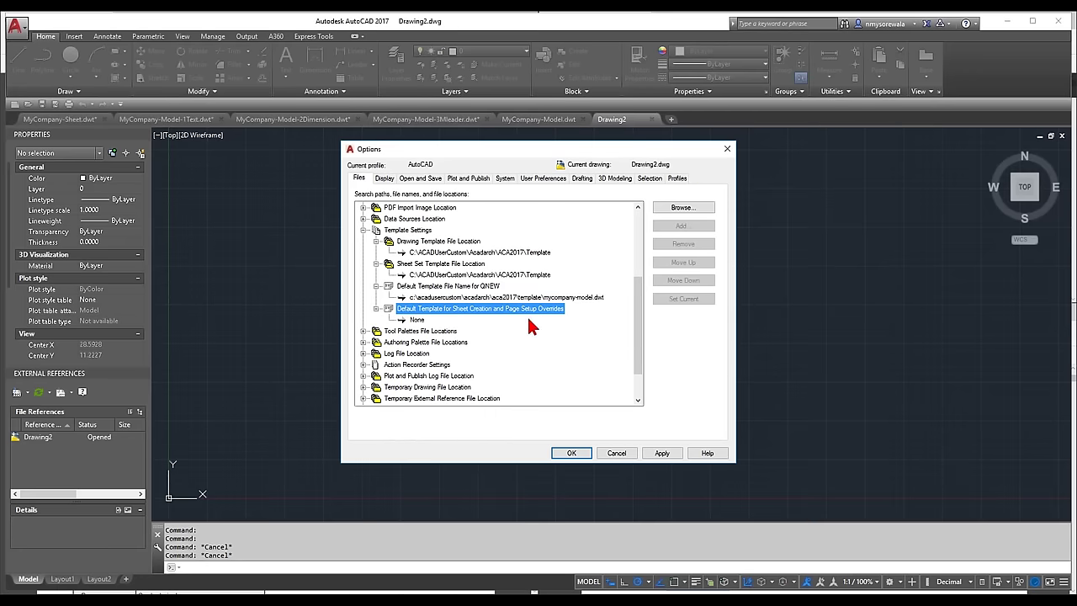
left_click(420, 321)
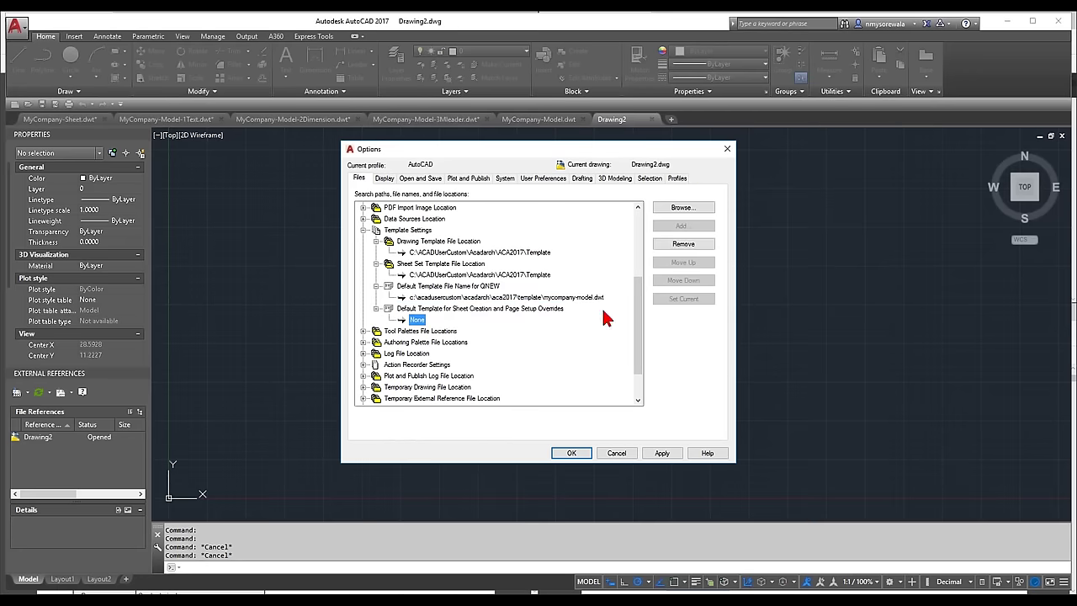
left_click(673, 207)
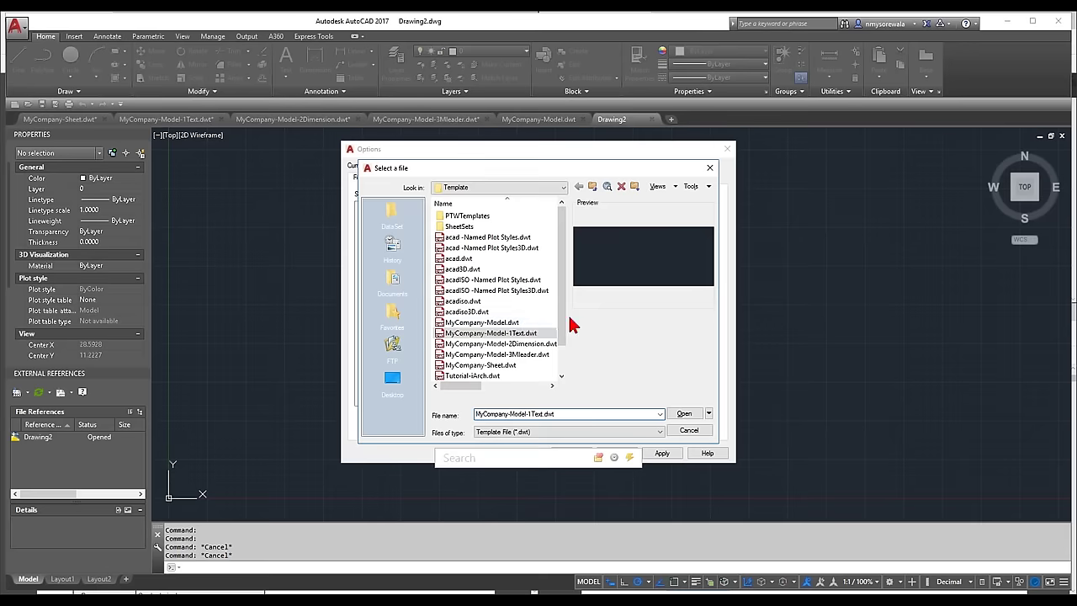
left_click(491, 365)
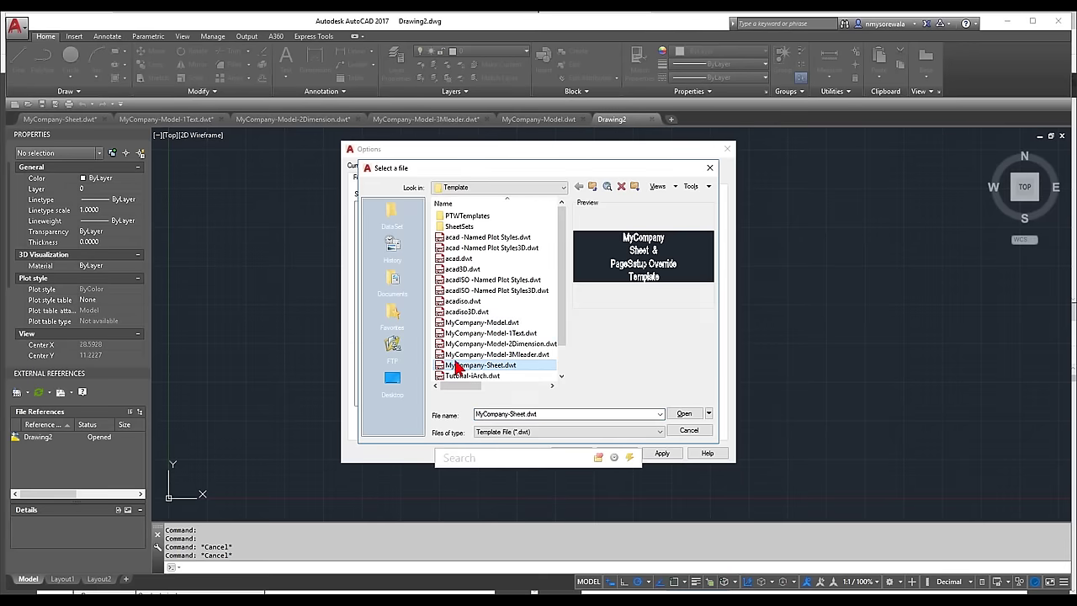
left_click(683, 413)
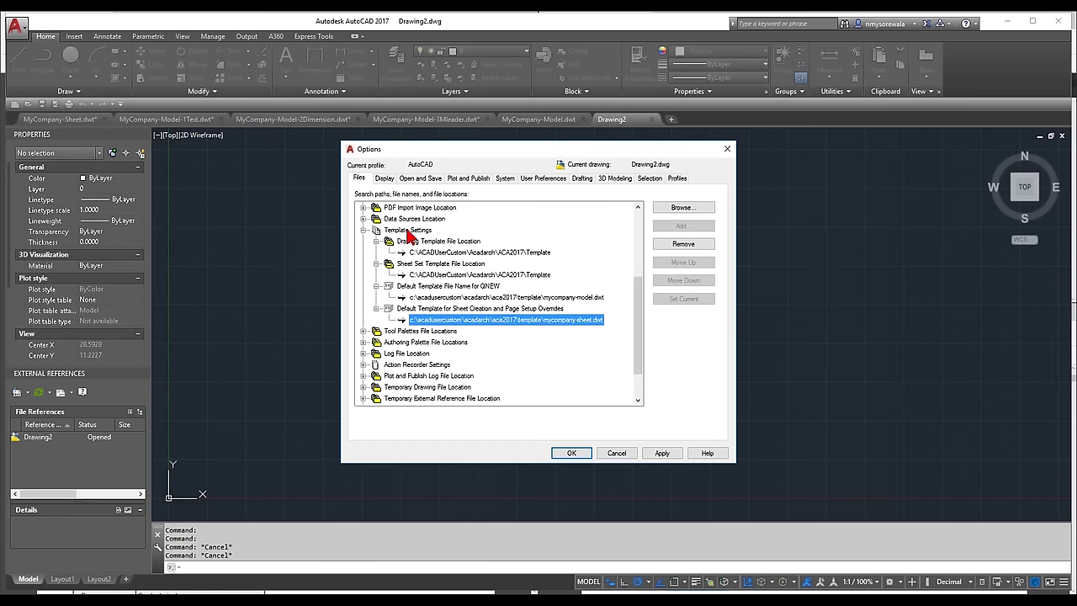
- Check the plot style table and printer configuration search paths under Printer Support File Path
scroll(379, 253, "up", 4)
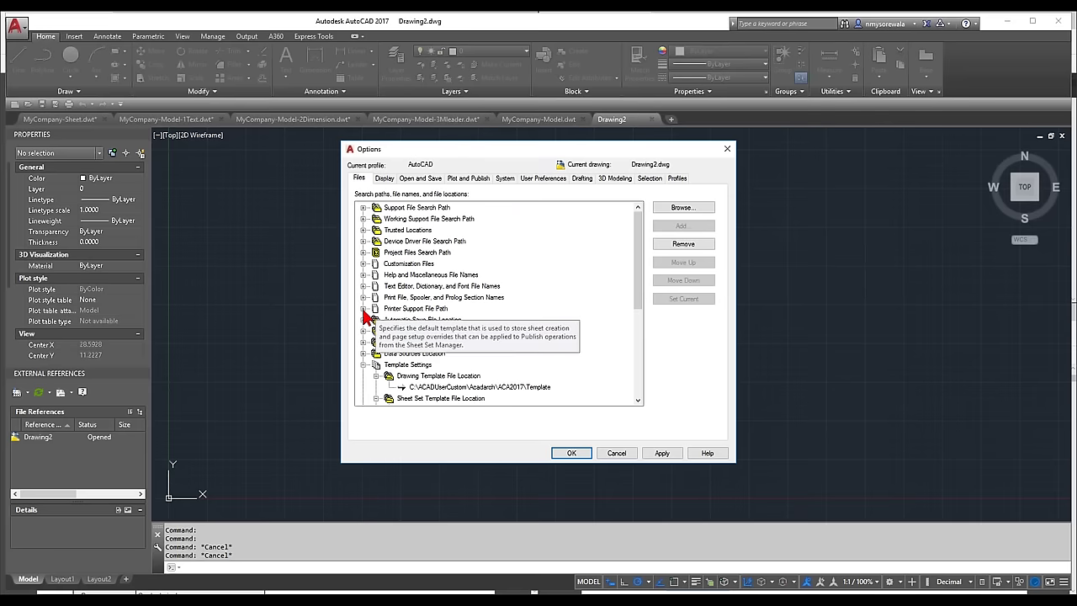
left_click(364, 309)
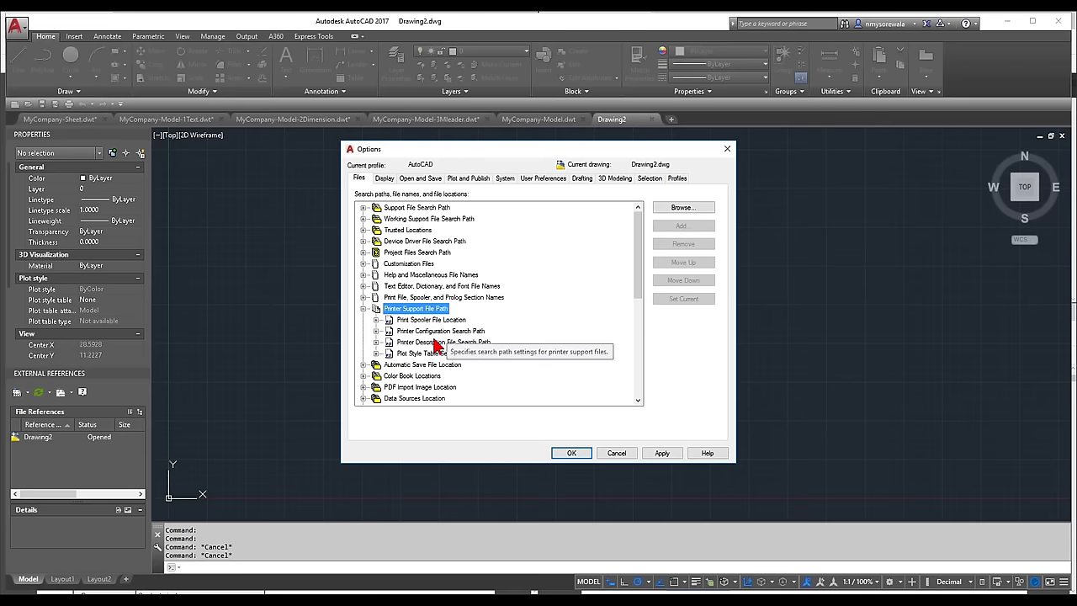
double_click(390, 354)
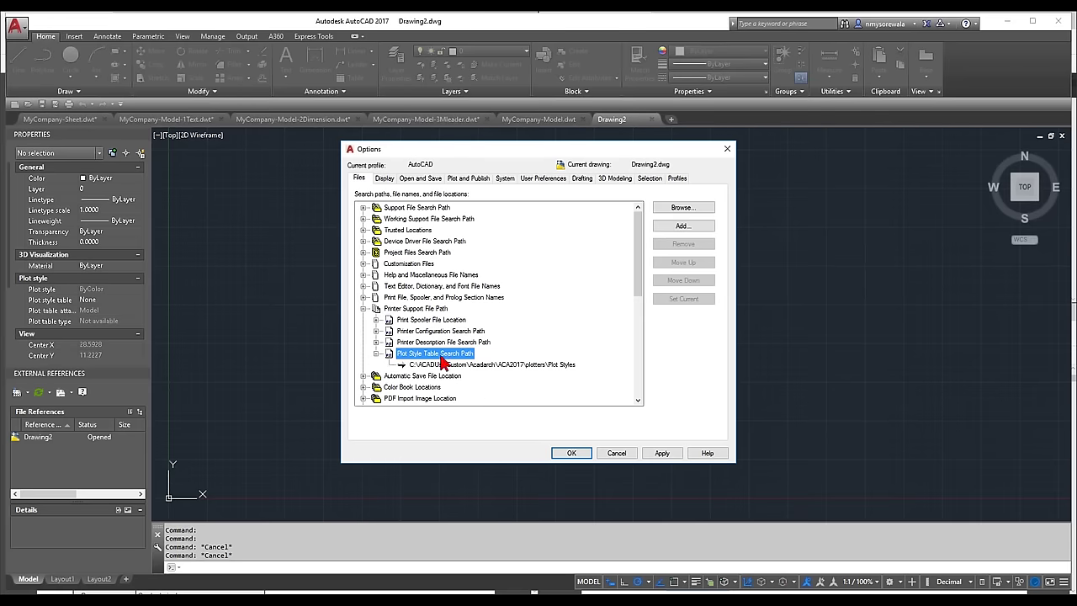
left_click(476, 366)
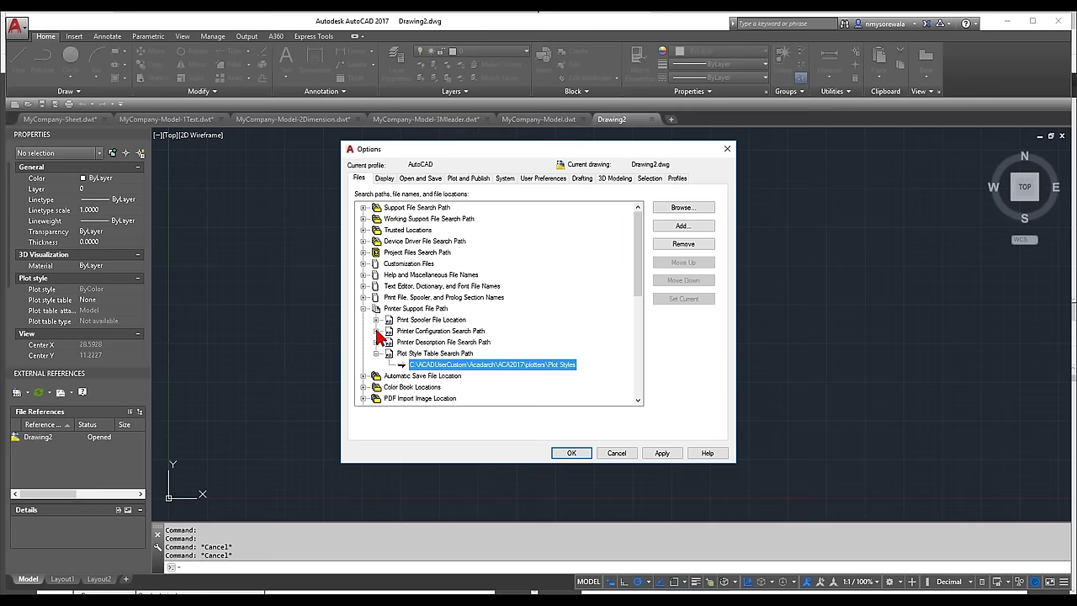
left_click(376, 331)
left_click(484, 343)
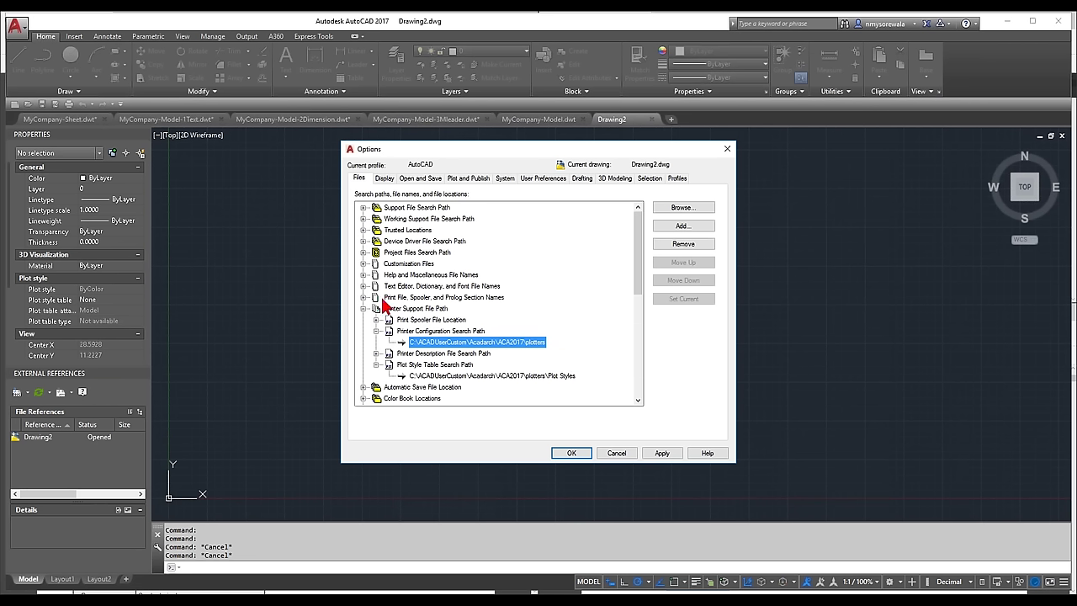
- Turn off the Show Proxy Information dialog box option in the Open and Save options
left_click(418, 179)
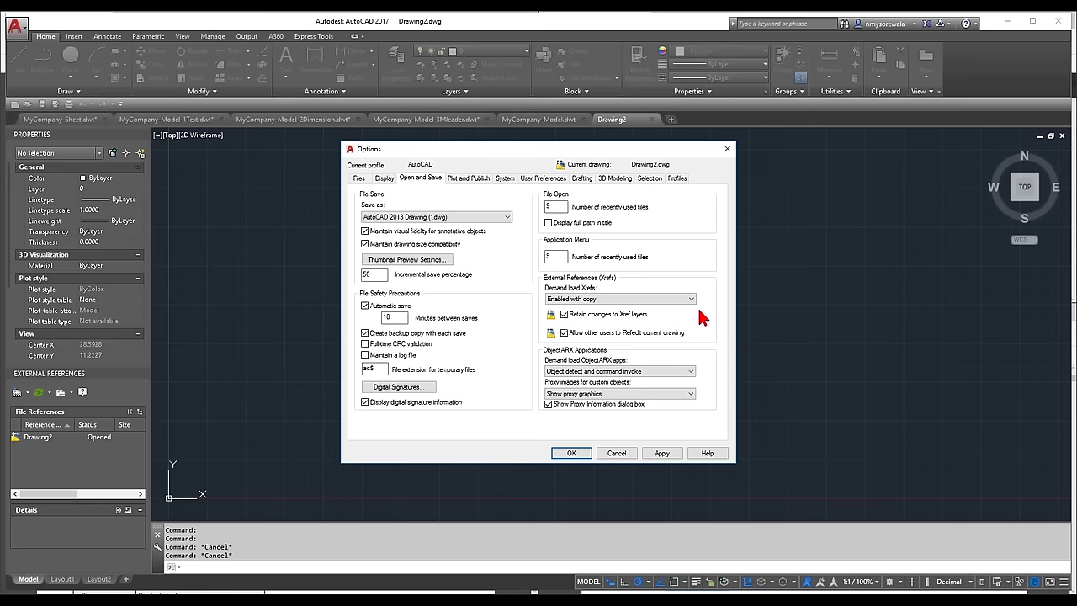
left_click(605, 404)
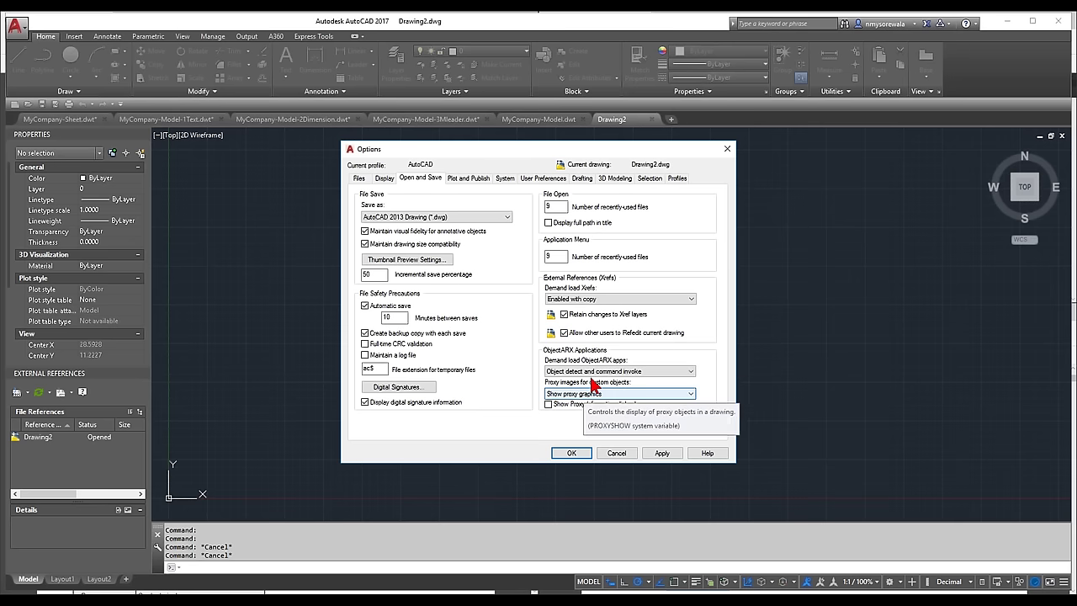
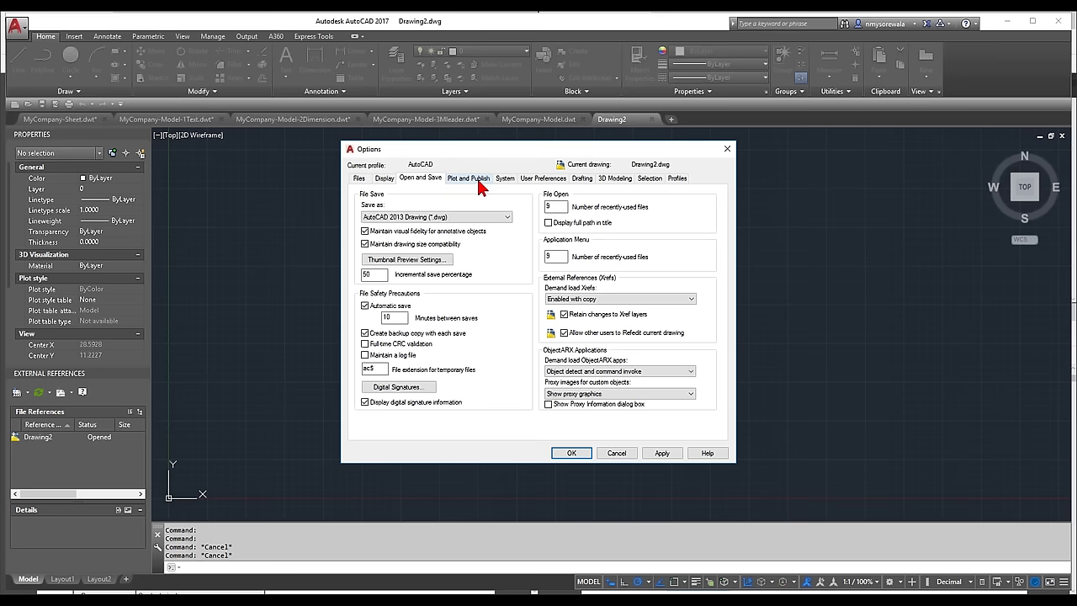
- Review the Plot and Publish, System, User Preferences, Drafting and 3D Modeling settings in the Options dialog
left_click(478, 186)
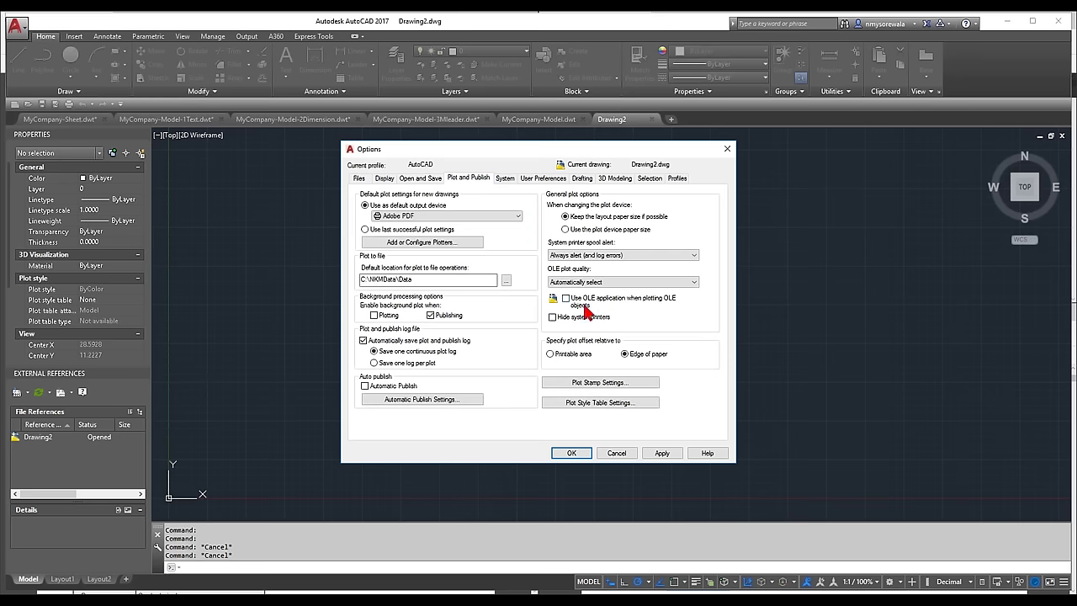
left_click(505, 181)
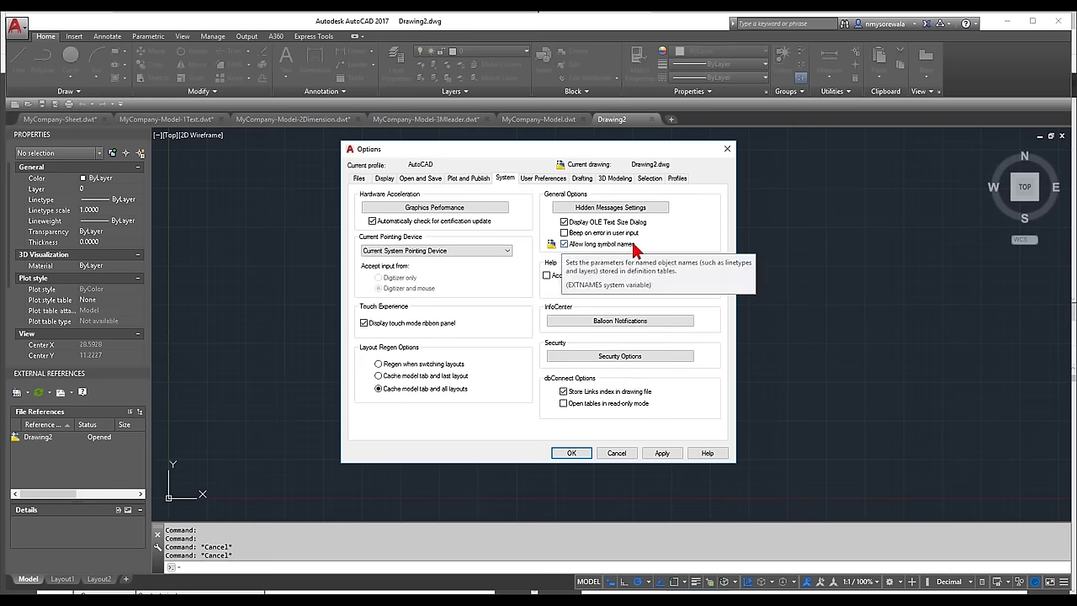
left_click(543, 180)
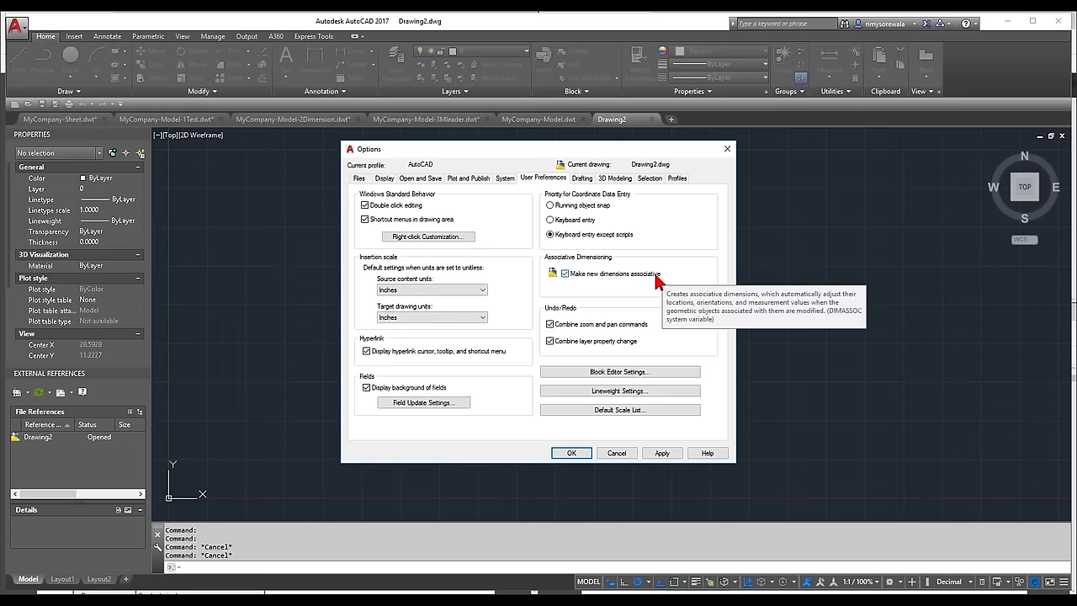
left_click(586, 183)
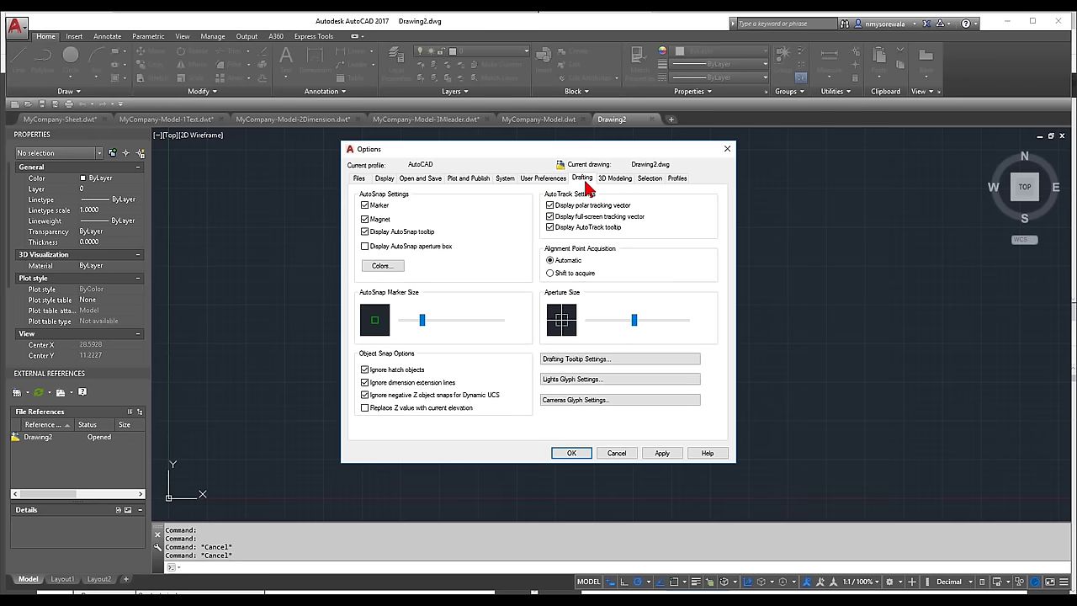
left_click(606, 181)
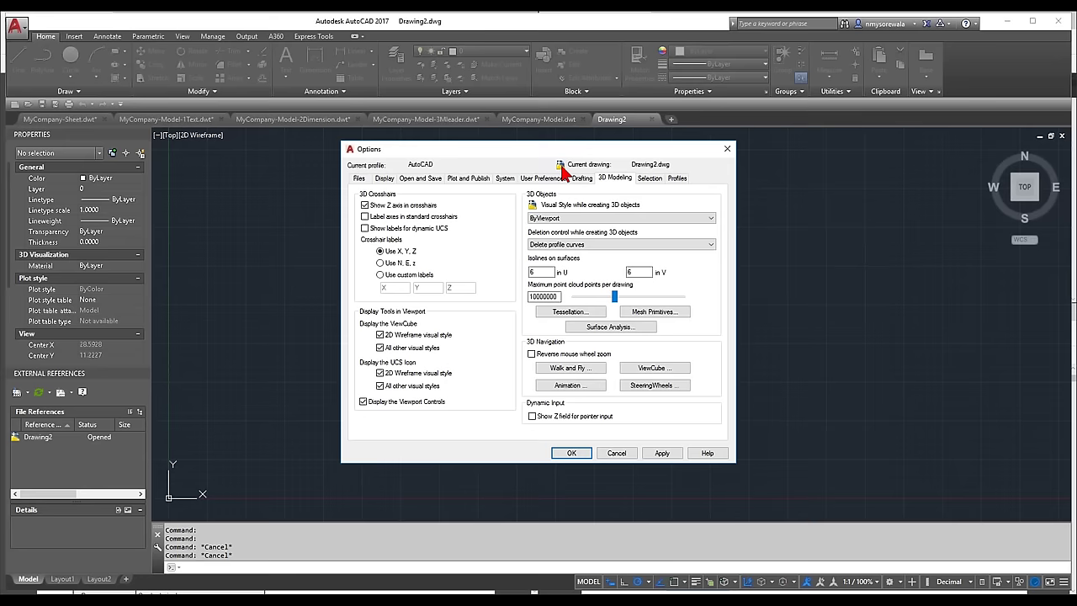
- Set the arc and circle smoothness display resolution to 10000 and apply the options
left_click(385, 178)
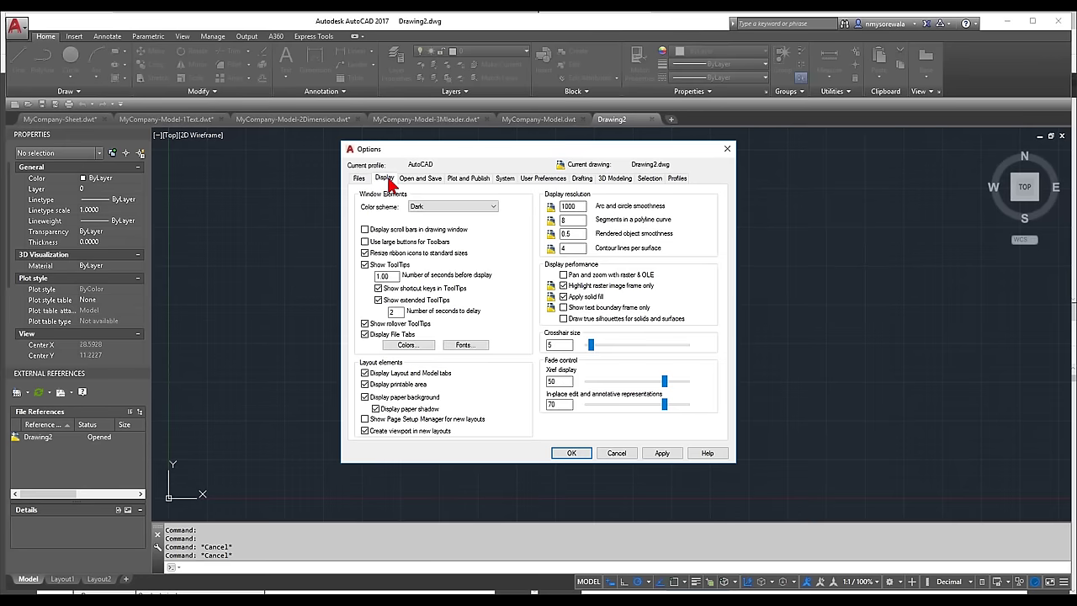
left_click(579, 207)
type("0")
left_click(569, 456)
left_click(571, 454)
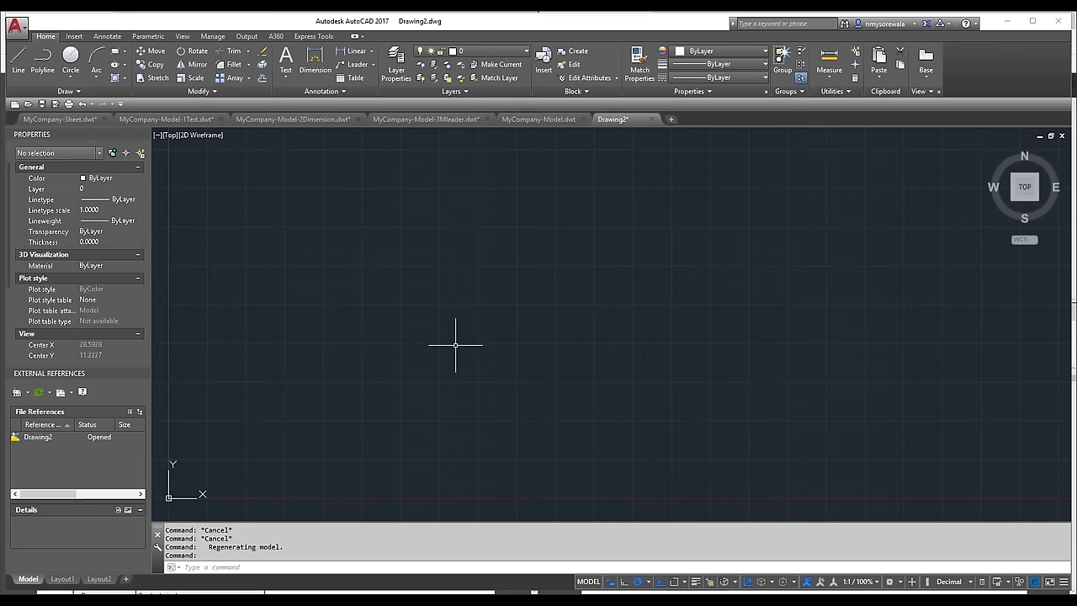
- Turn off the grid display and add the Grid, Snap Mode and Isometric Drafting controls to the status bar
key("F7")
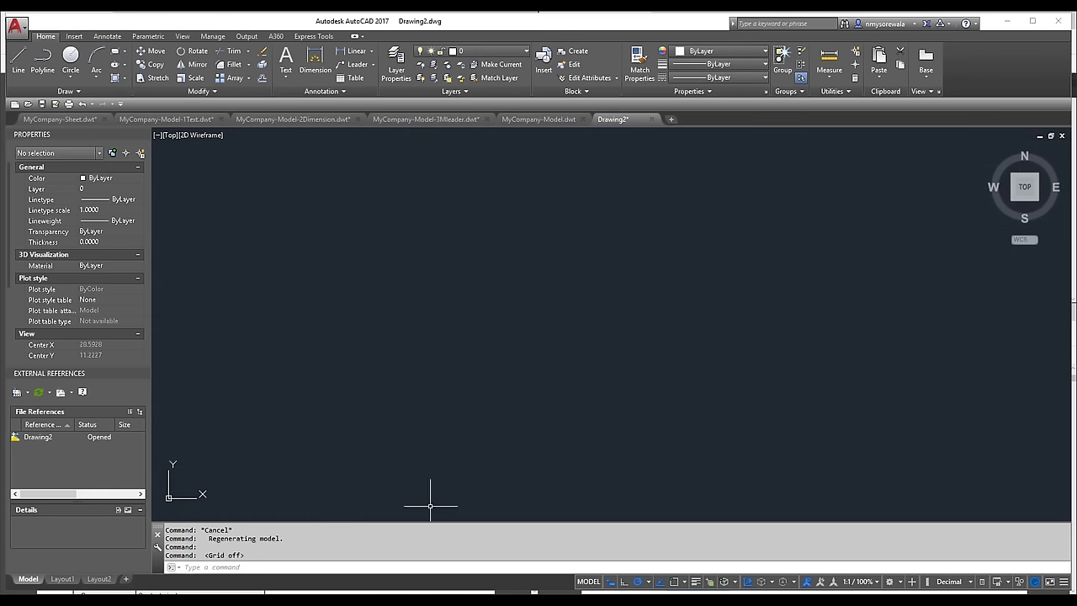
left_click(1065, 589)
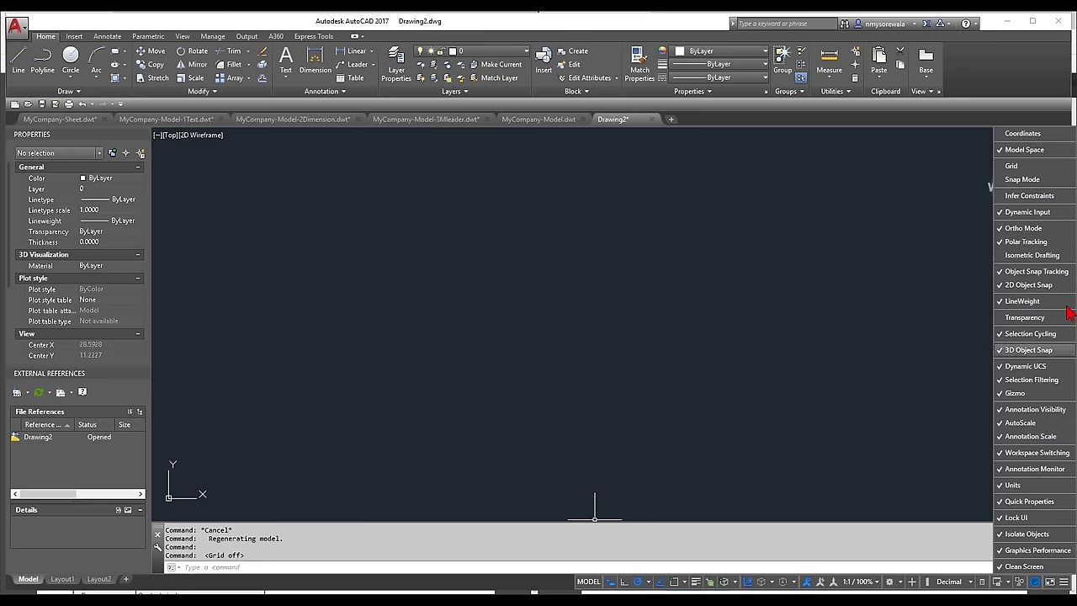
left_click(1047, 167)
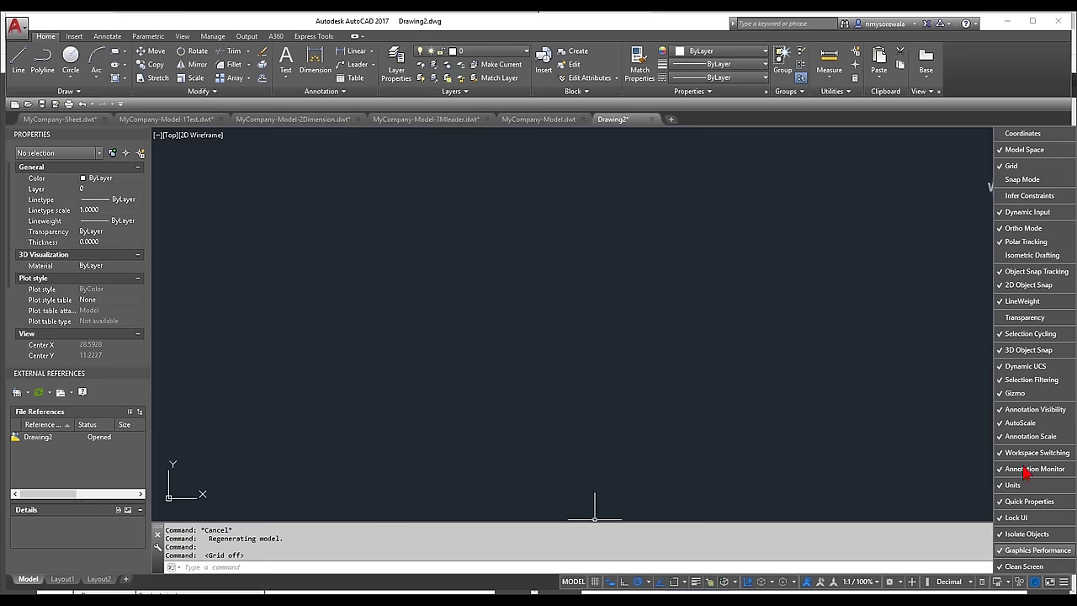
left_click(1020, 179)
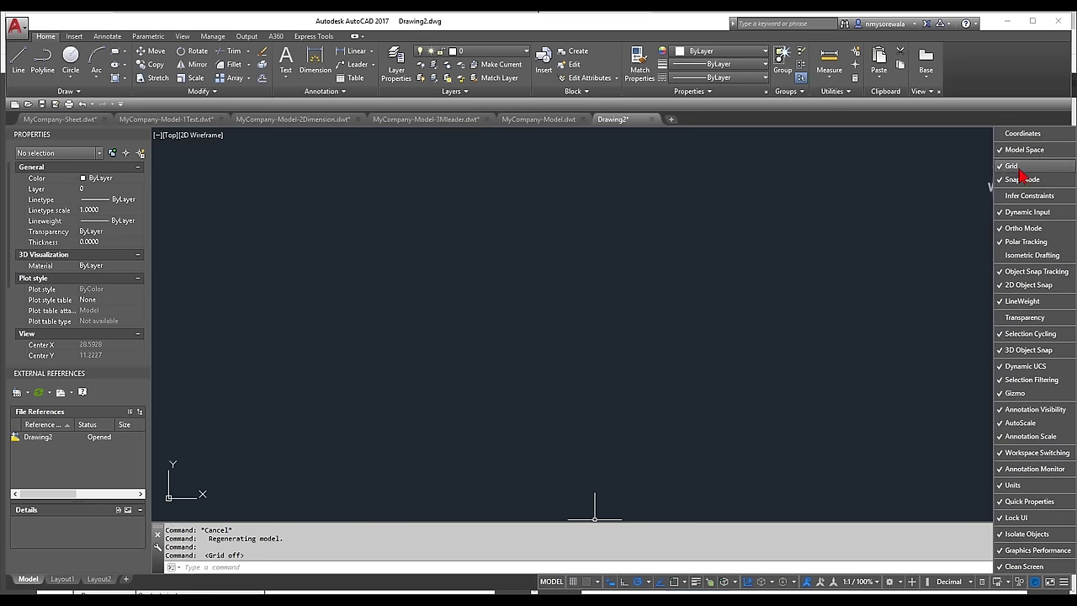
left_click(1034, 255)
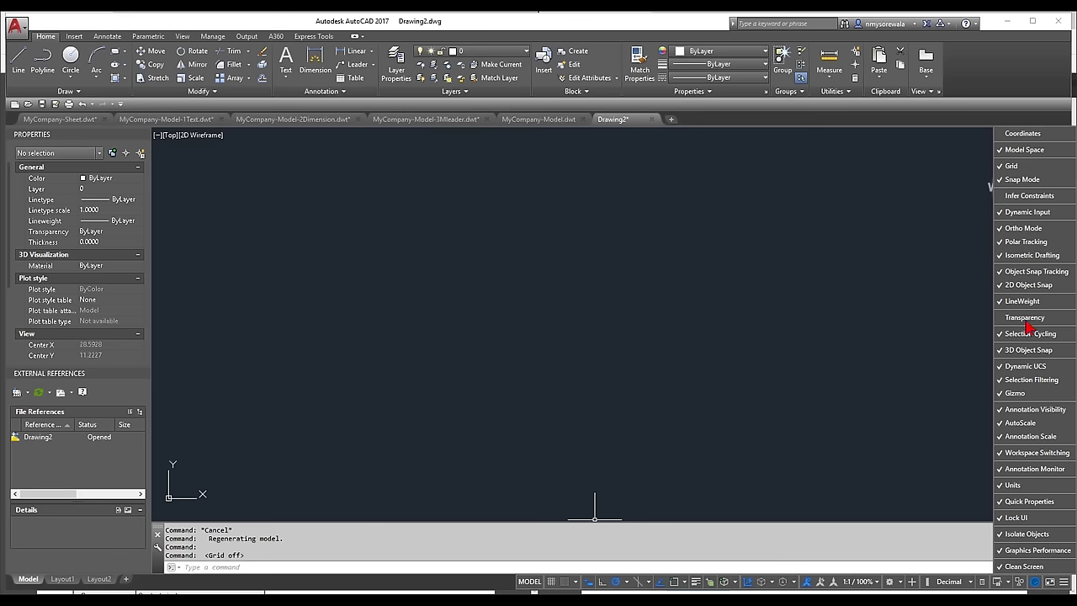
left_click(505, 588)
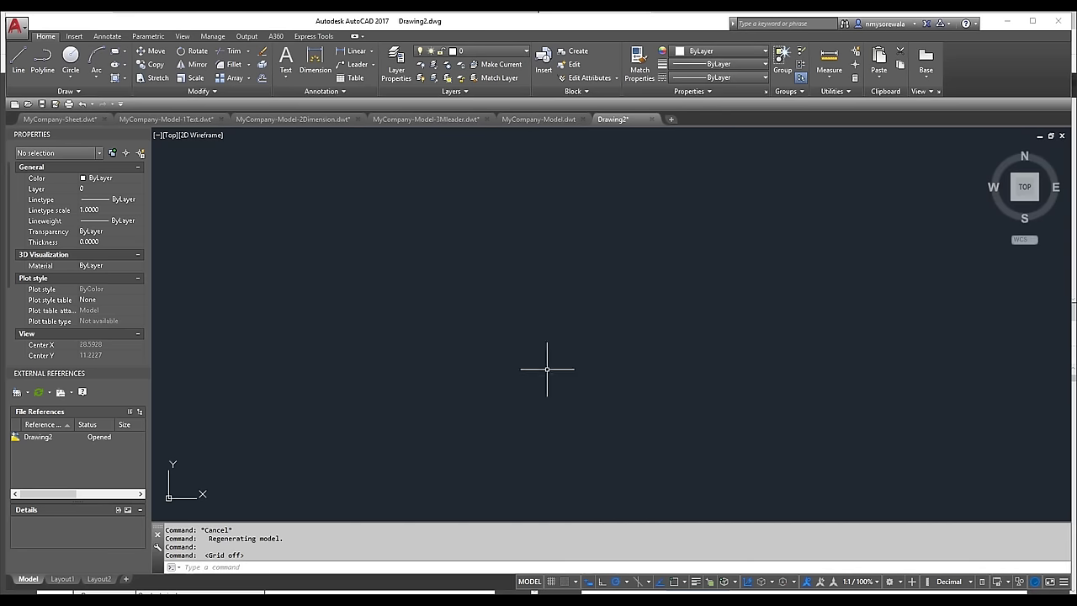
- Toggle snap on and back off, and set the annotation scale to 1/8" = 1'-0"
key("F9")
key("F9")
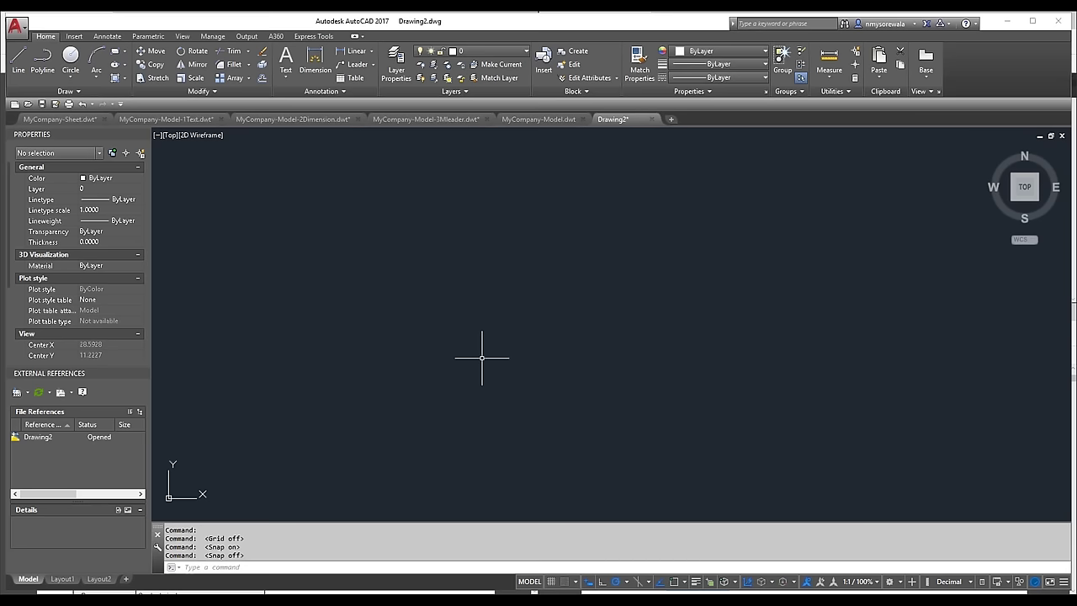
left_click(860, 584)
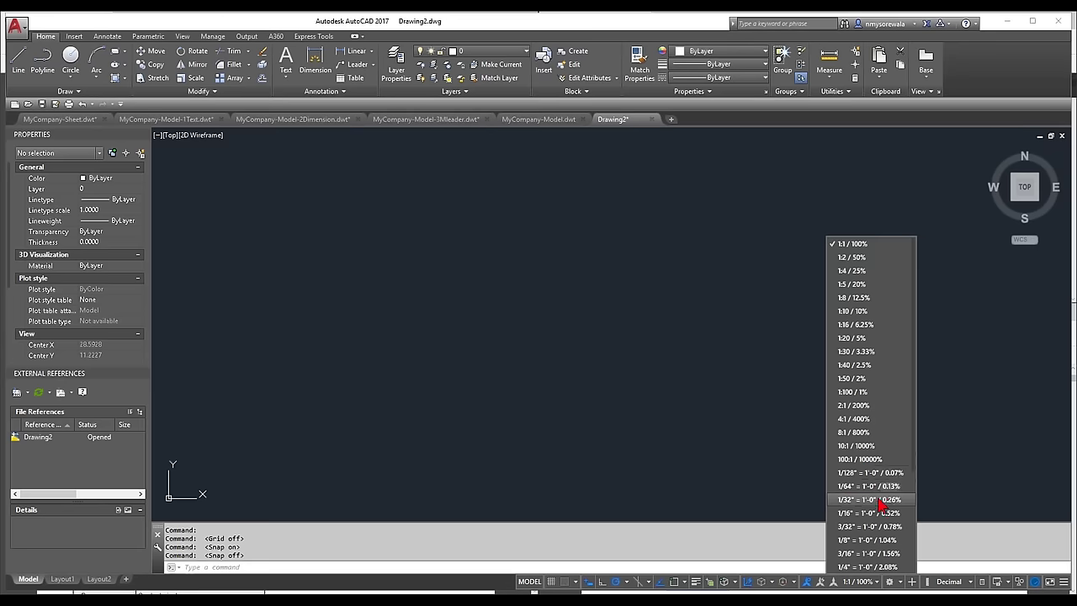
left_click(879, 543)
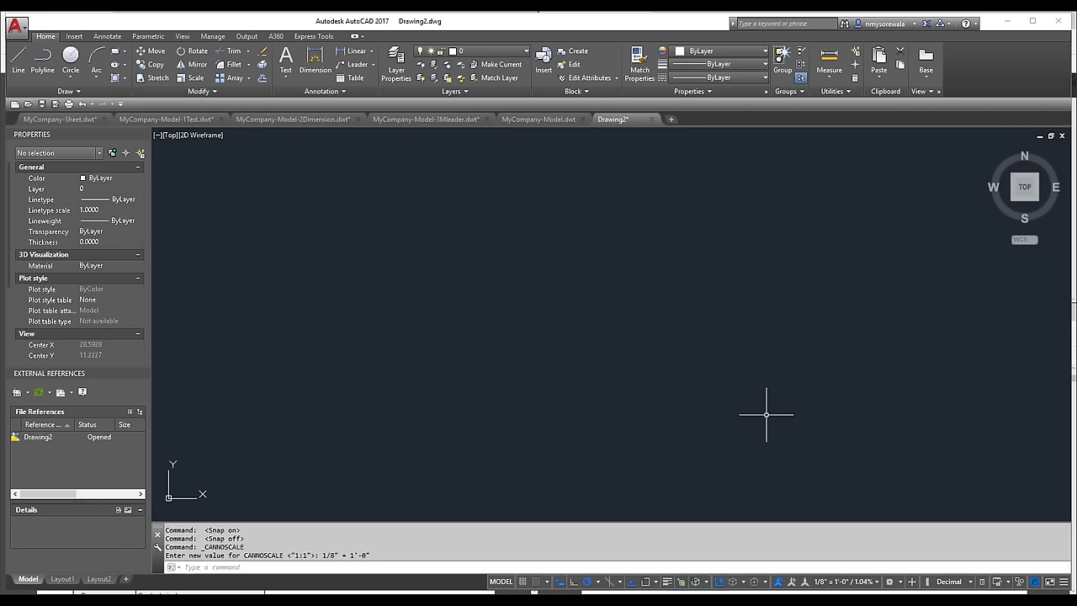
- Set the XREFOVERRIDE system variable to 1
type("XREFOveride")
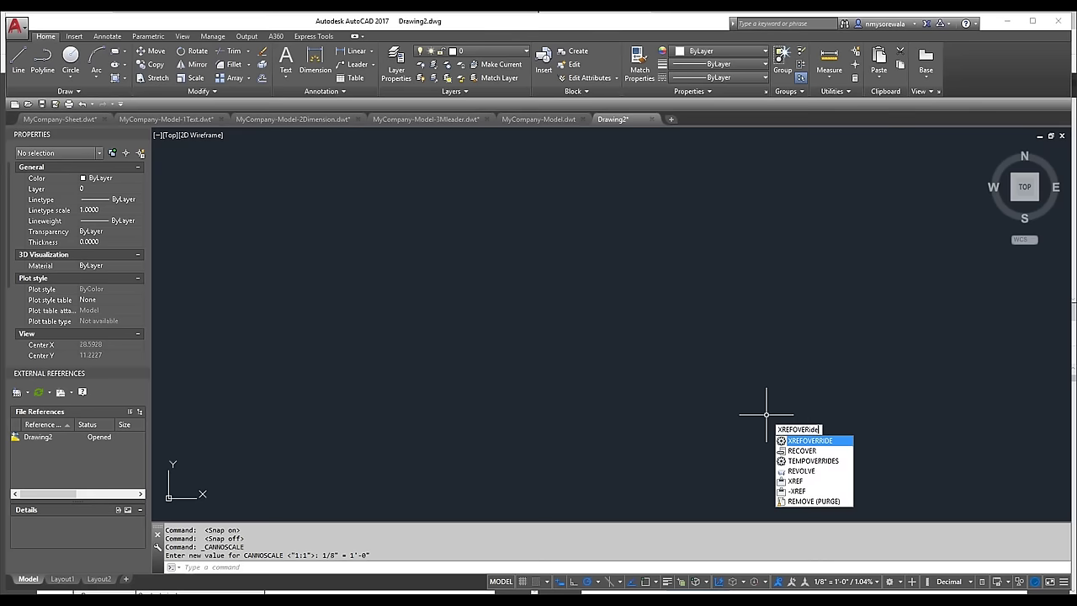
key("Return")
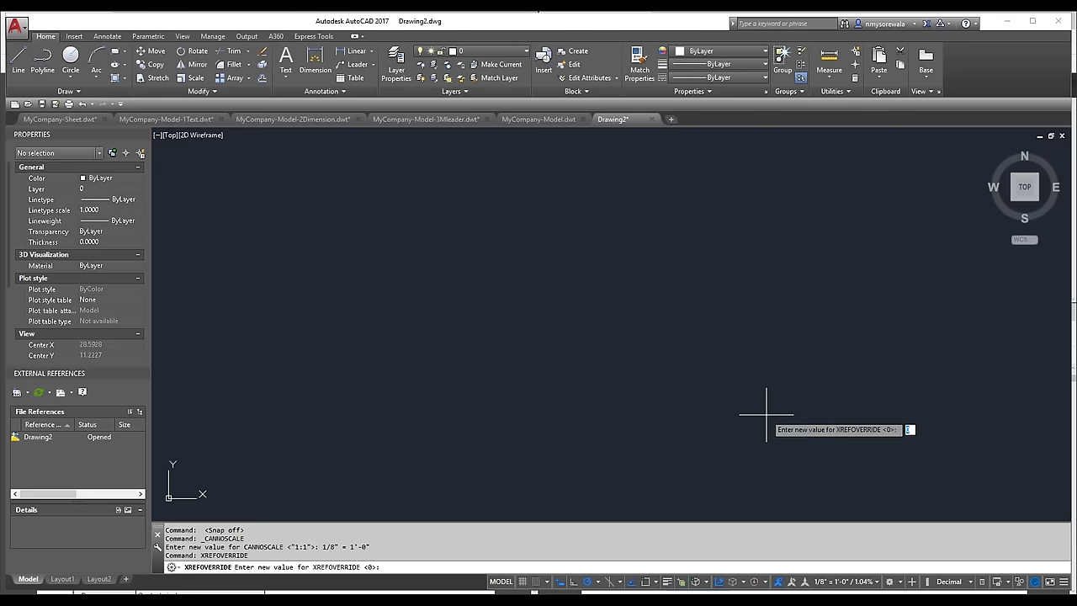
type("1")
key("BackSpace")
type("1")
key("Return")
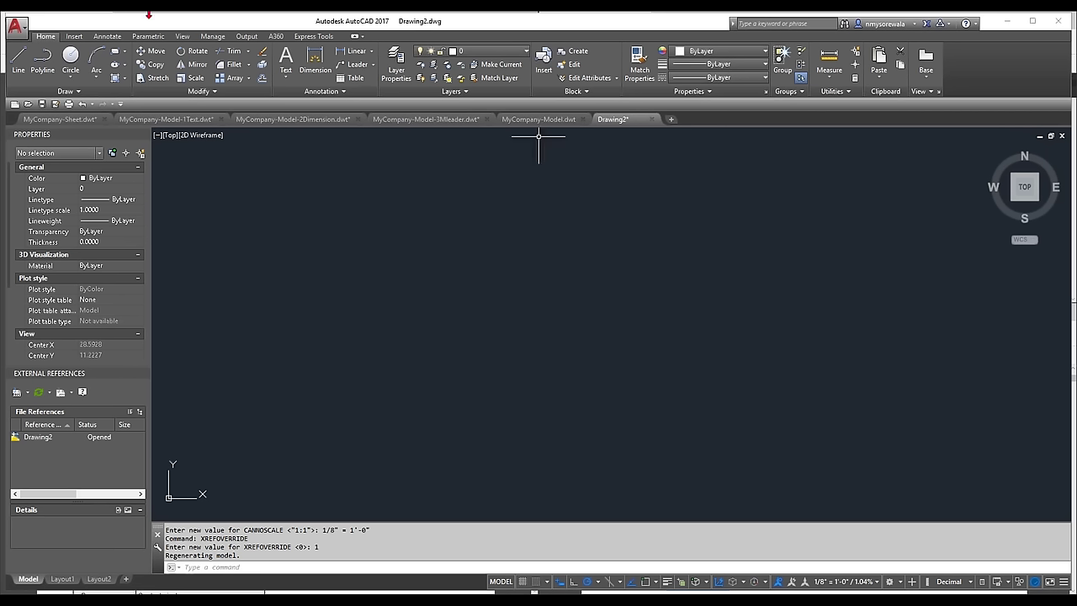
- Start saving a copy of the drawing as an AutoCAD Drawing Template (*.dwt) with sheet and view thumbnails updated
left_click(15, 31)
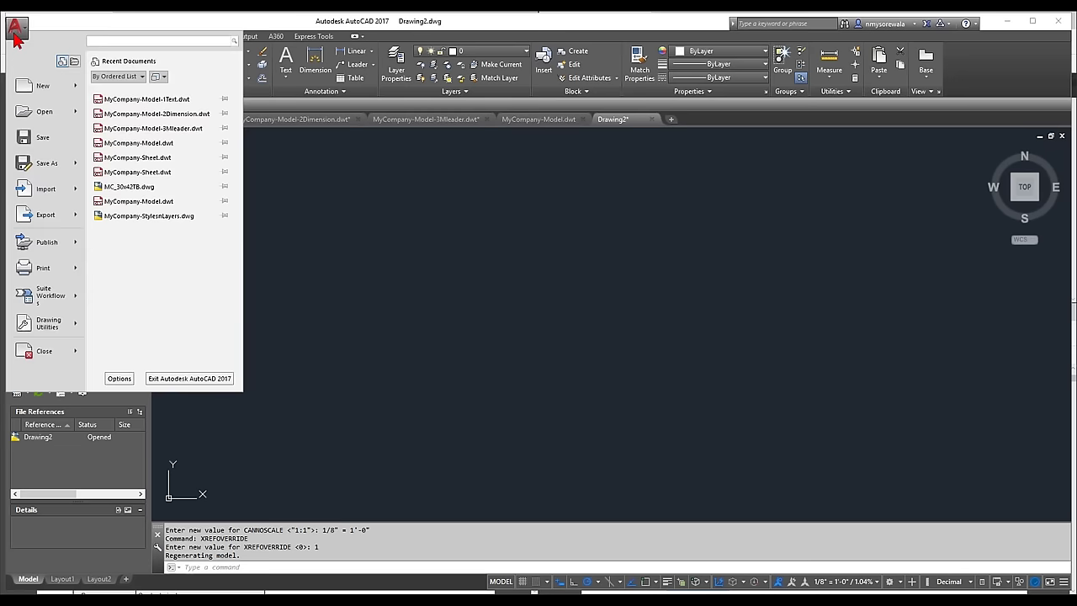
mouse_move(38, 164)
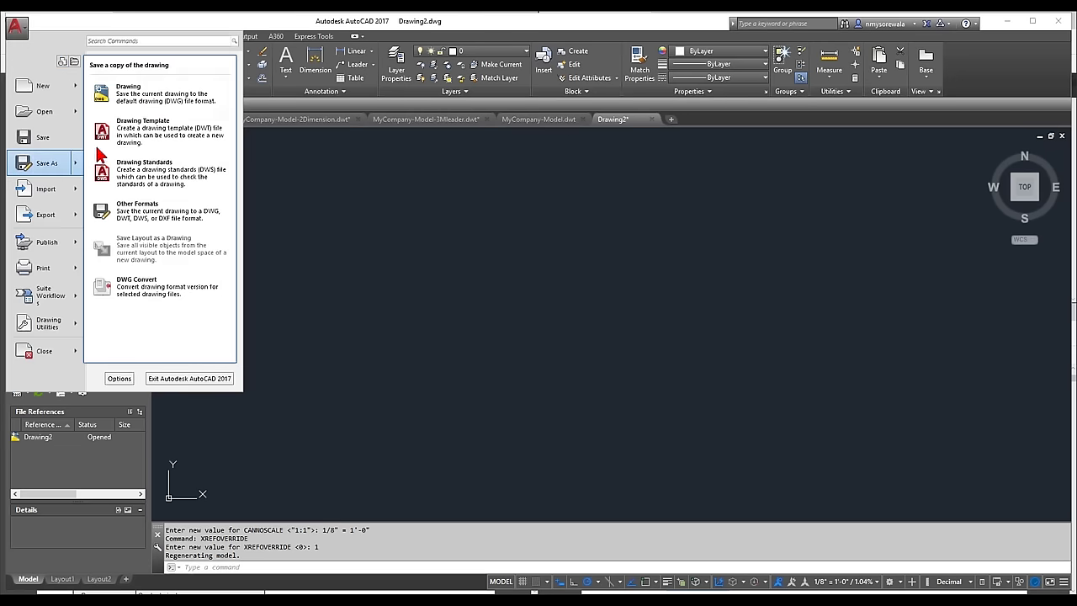
left_click(135, 92)
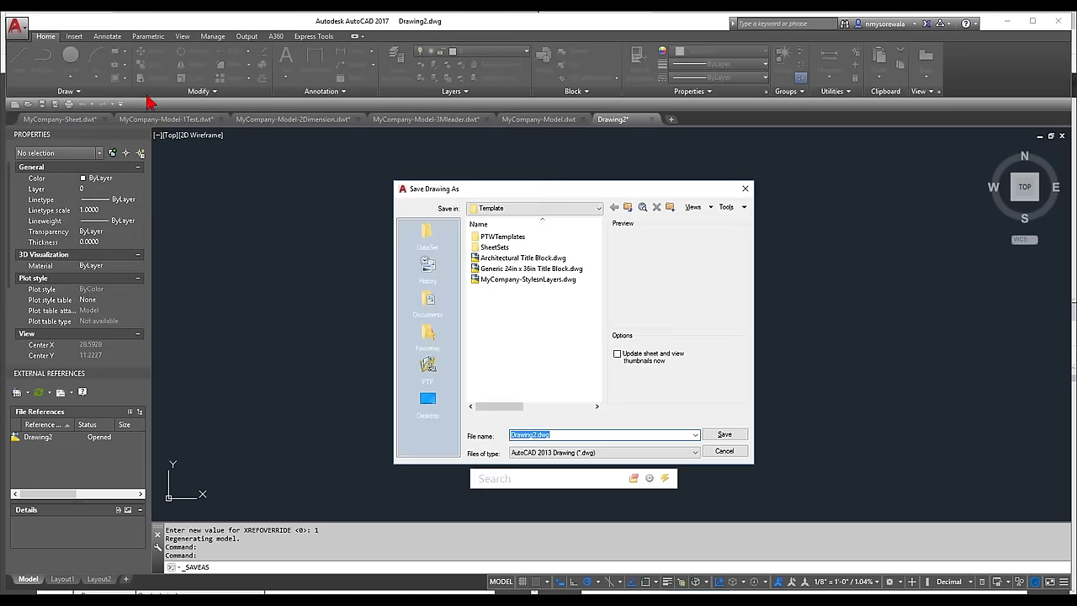
left_click(535, 454)
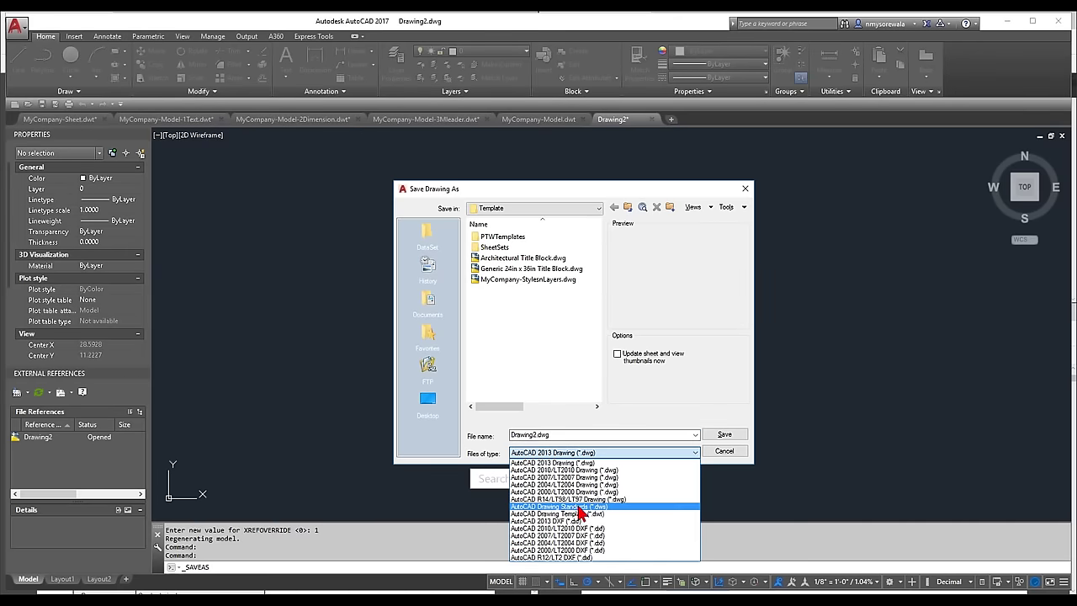
left_click(597, 514)
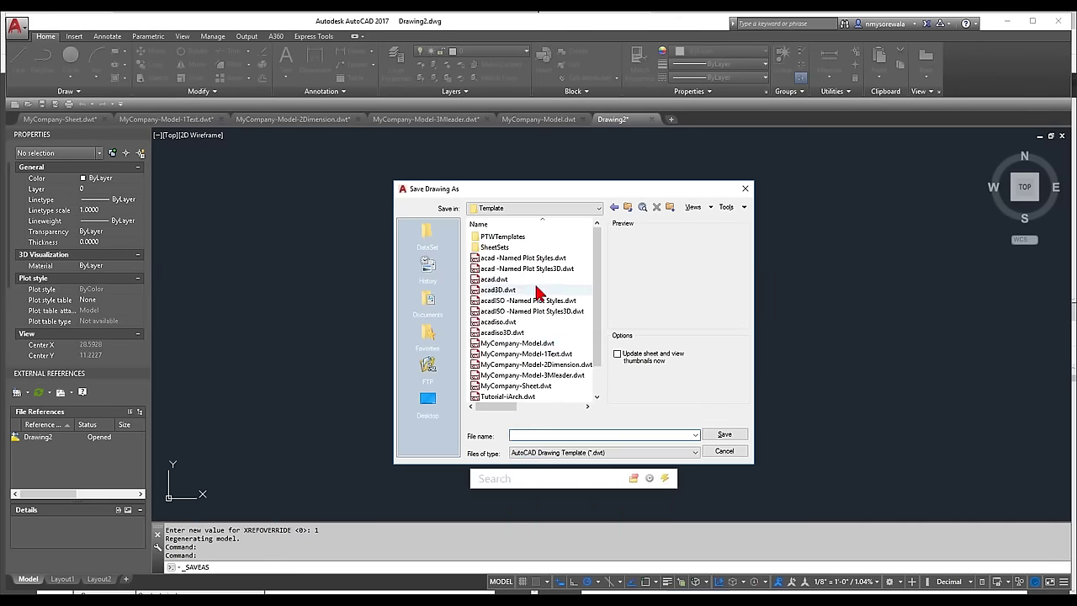
left_click(617, 354)
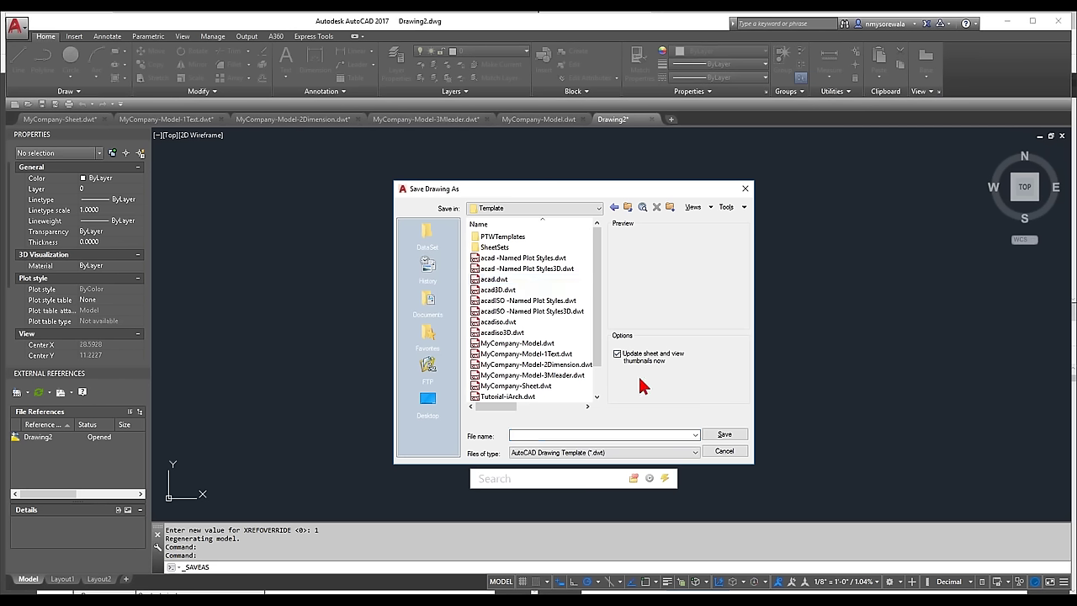
- Name the template MYC-Model and save it in the Template folder, keeping the existing description and template options
left_click(562, 434)
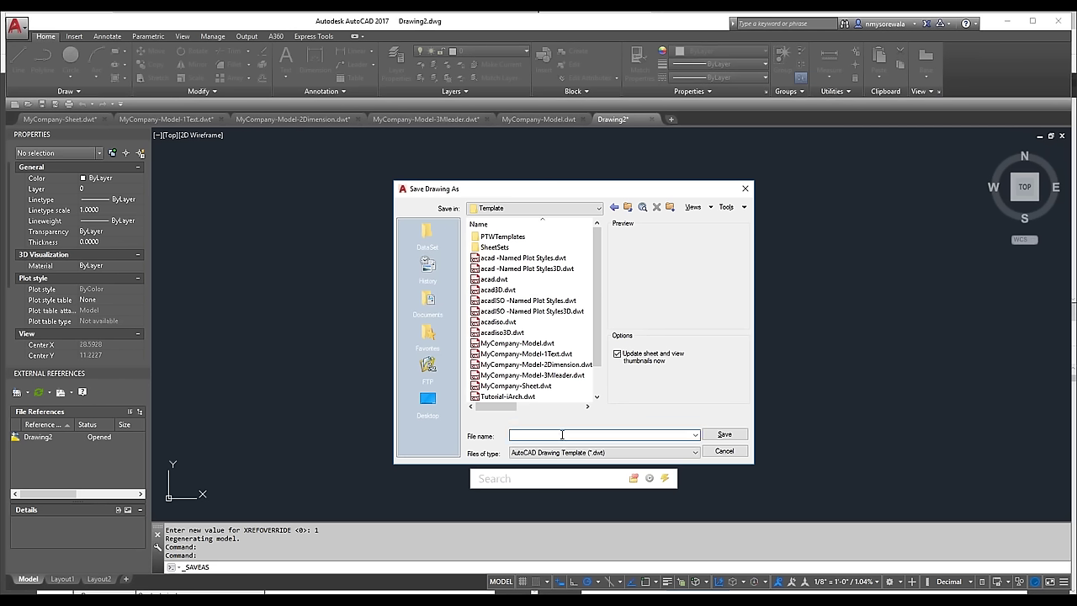
type("MY")
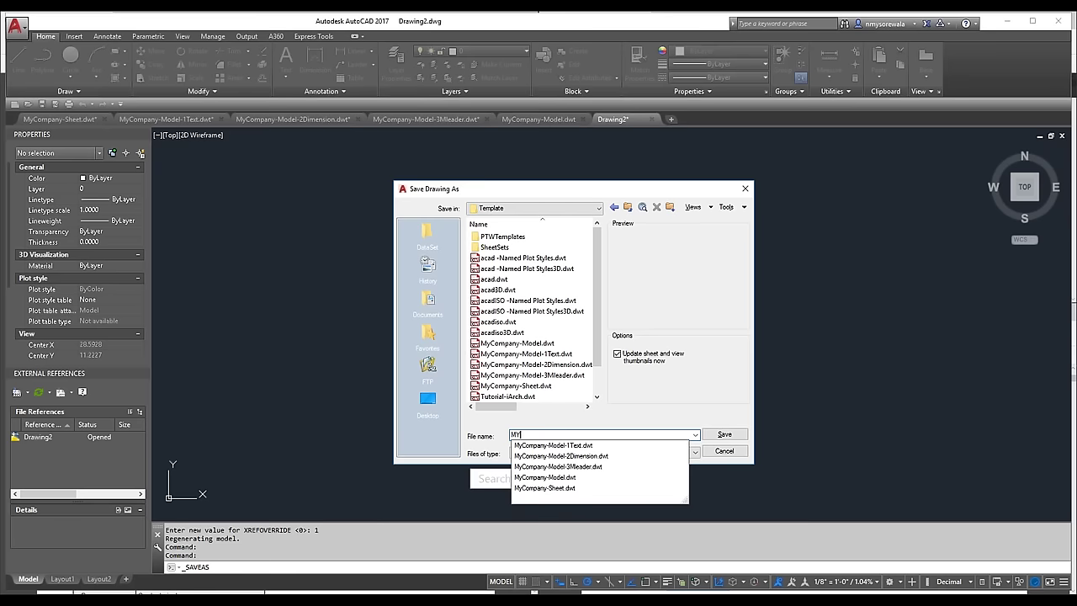
type("C-")
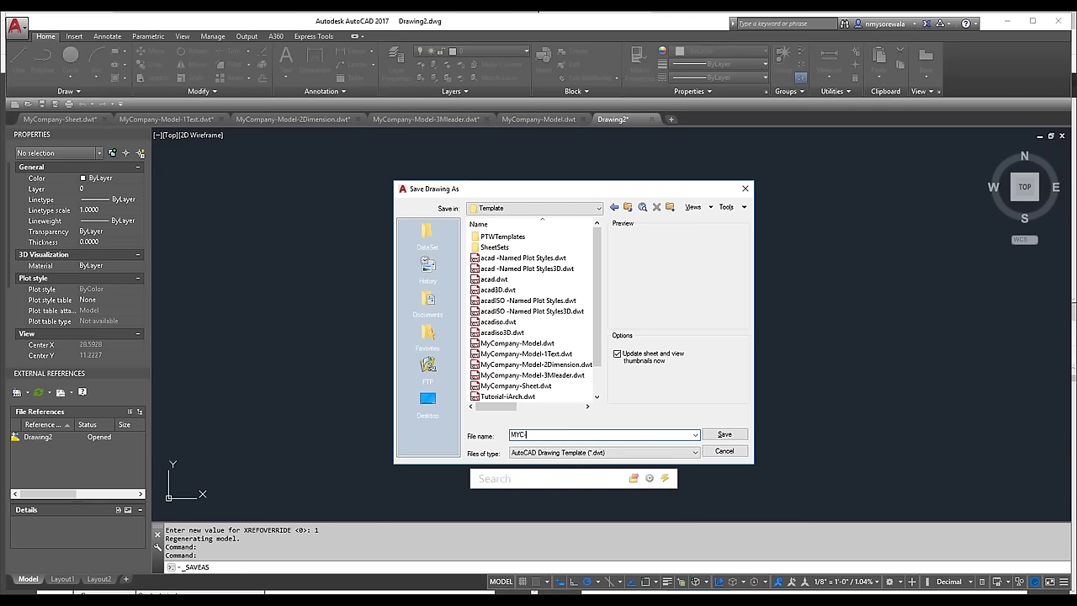
type("Model")
left_click(720, 440)
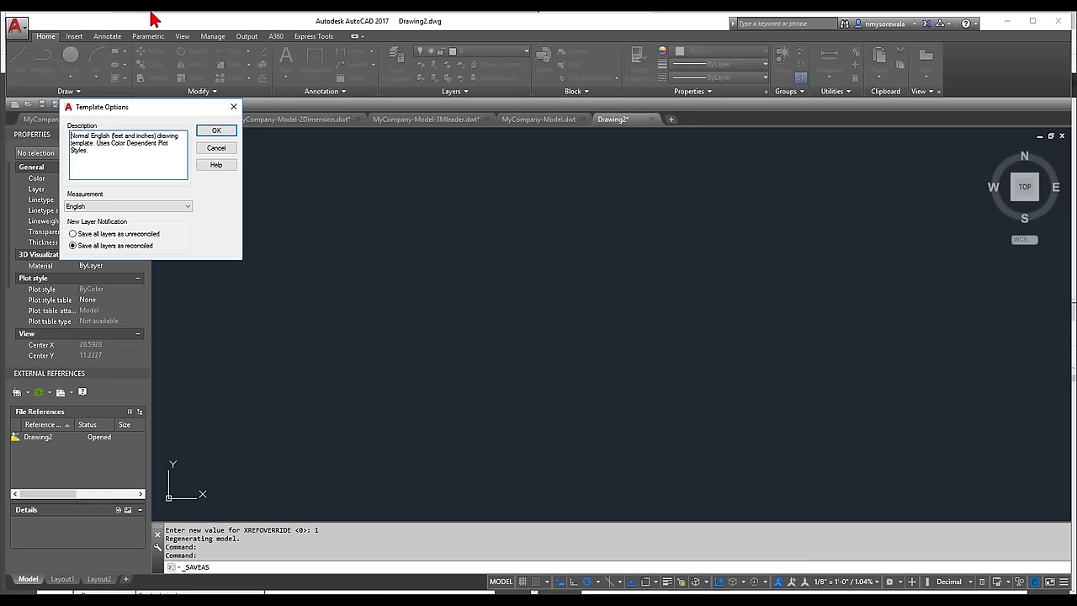
left_click_drag(124, 167, 73, 132)
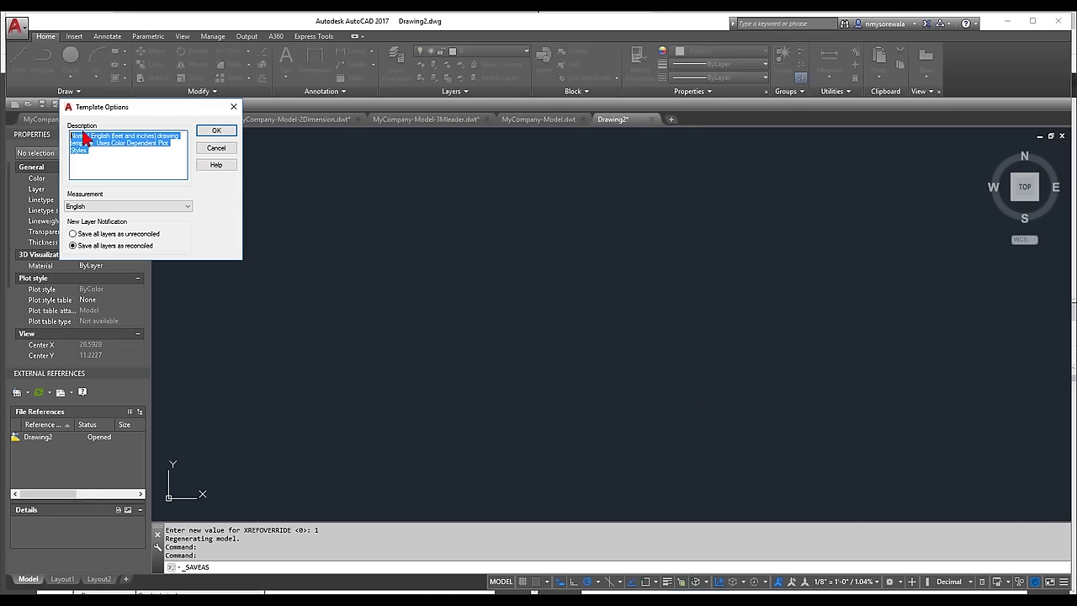
left_click(212, 133)
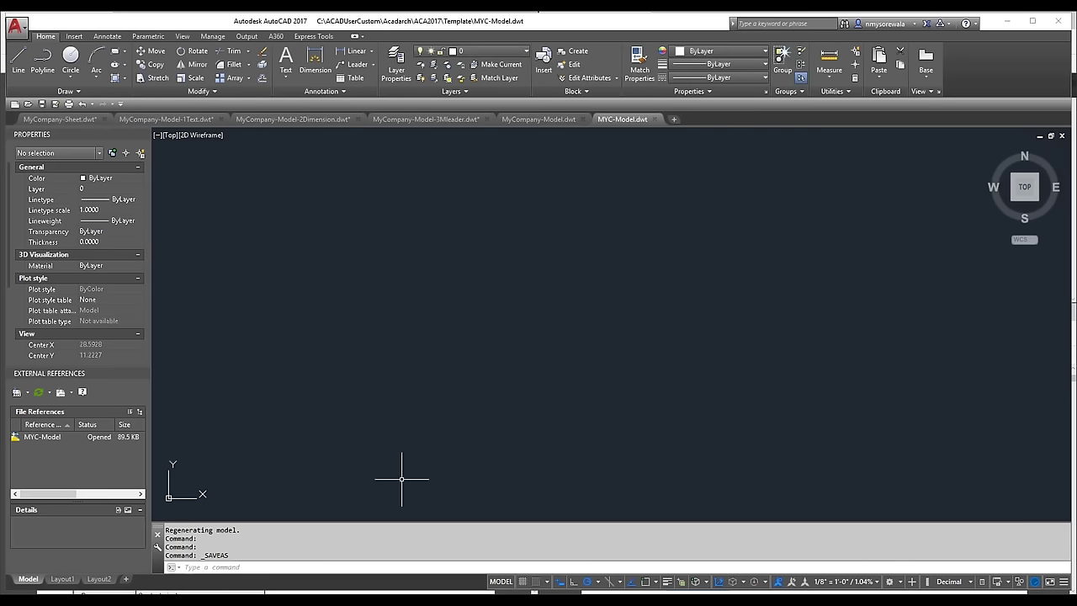
- Set the drawing units to Architectural length and an angle precision of 0.00, and save the template
type("UNITS")
key("Return")
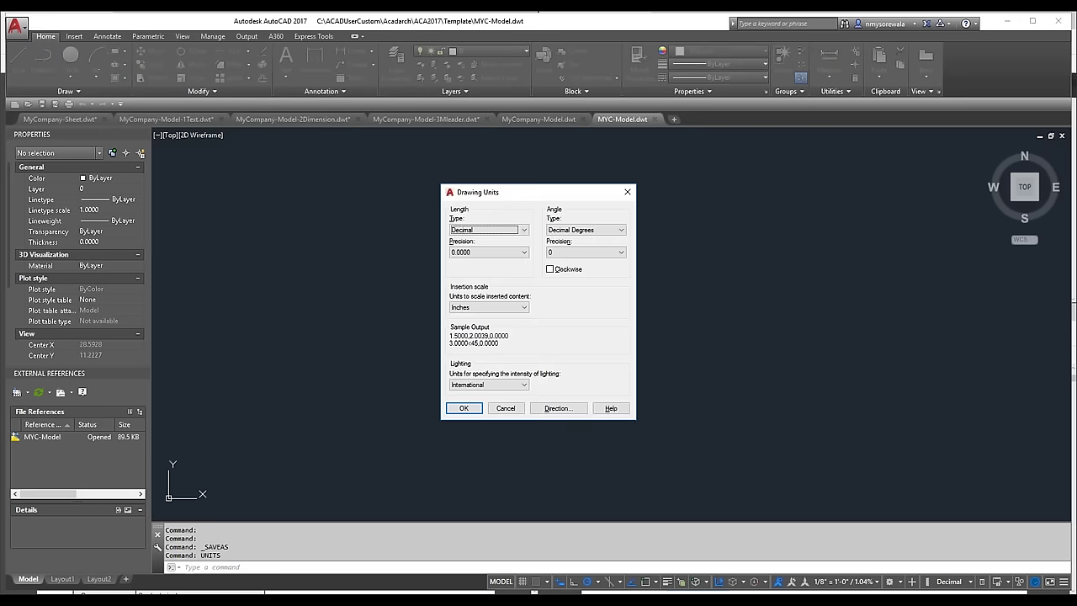
left_click(488, 230)
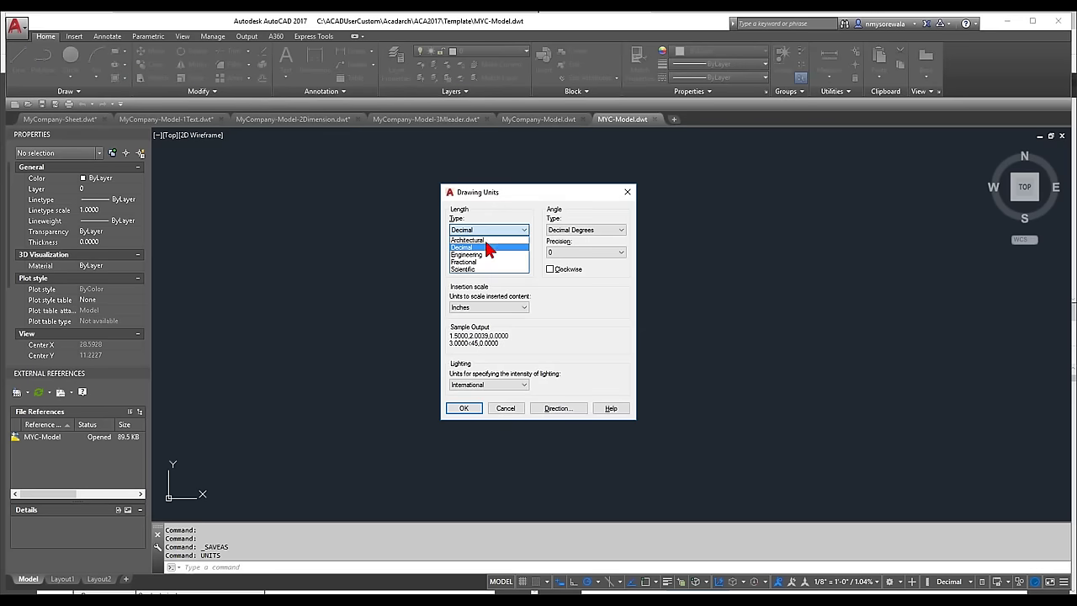
left_click(484, 241)
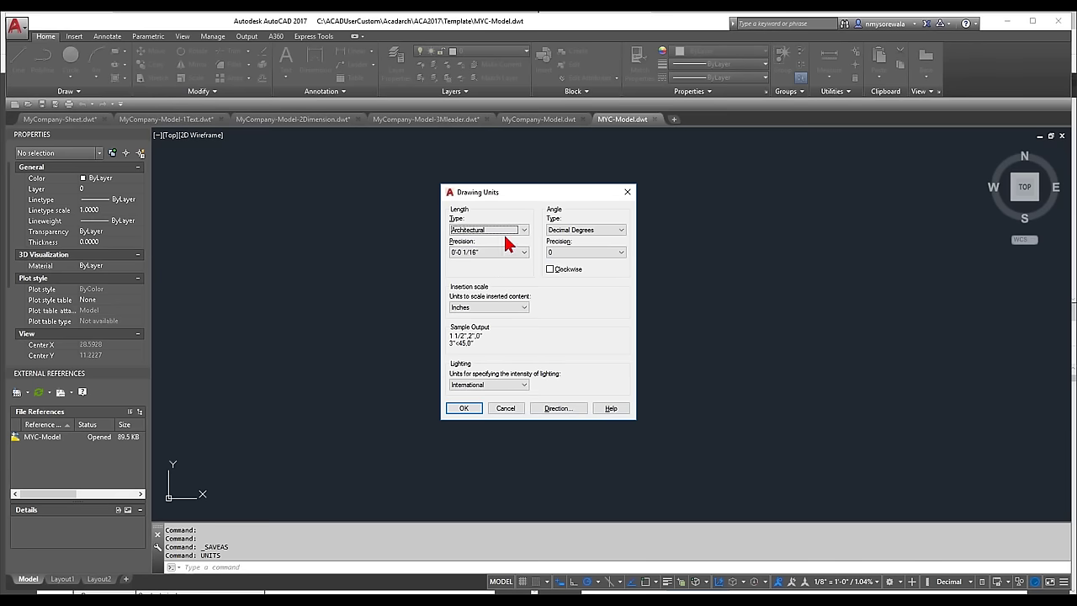
left_click(579, 249)
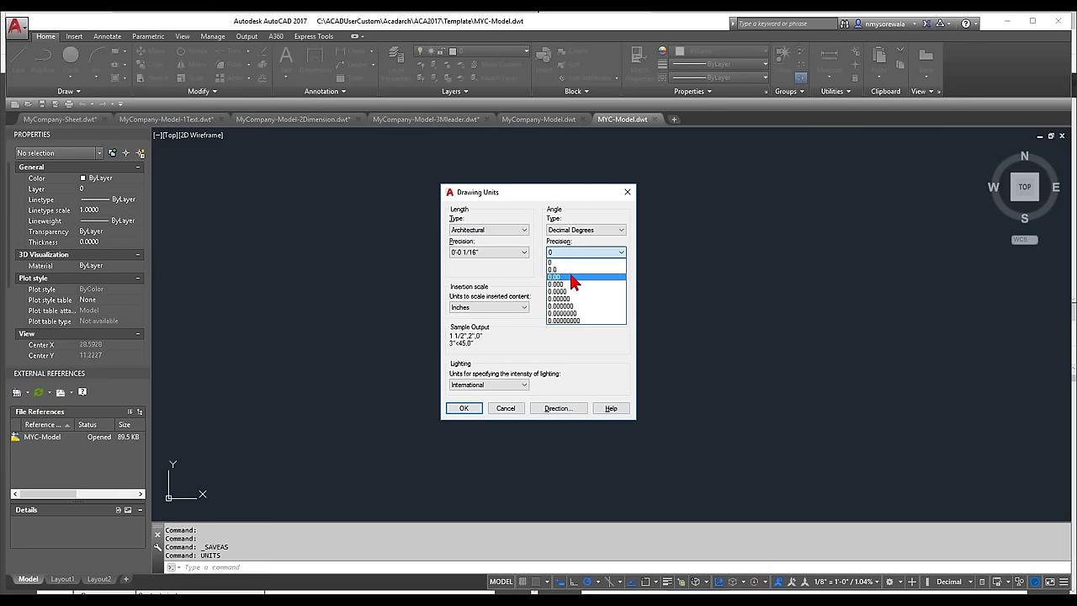
left_click(573, 277)
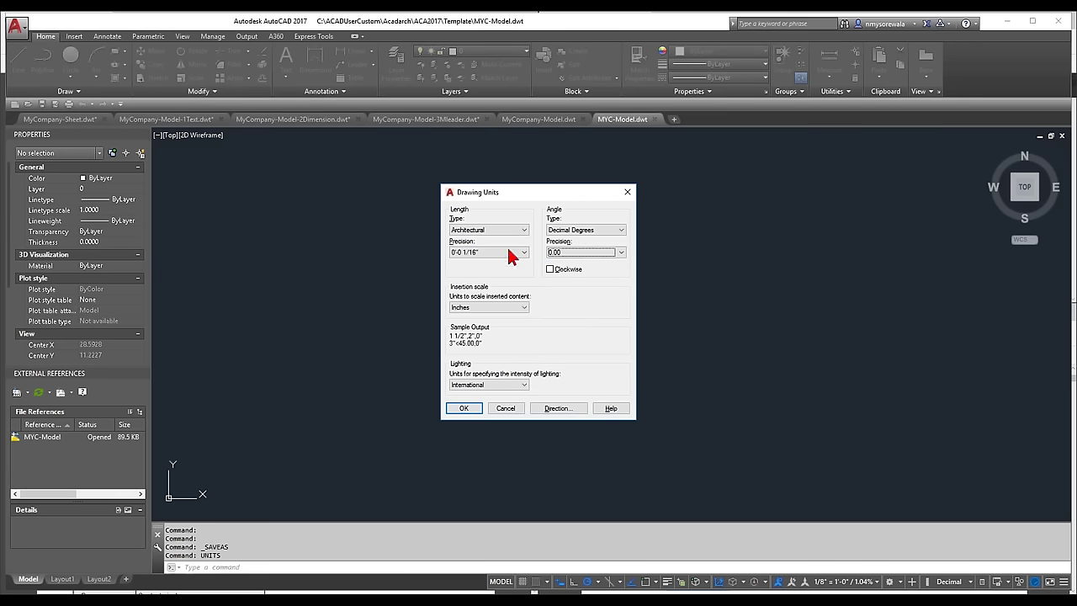
left_click(464, 408)
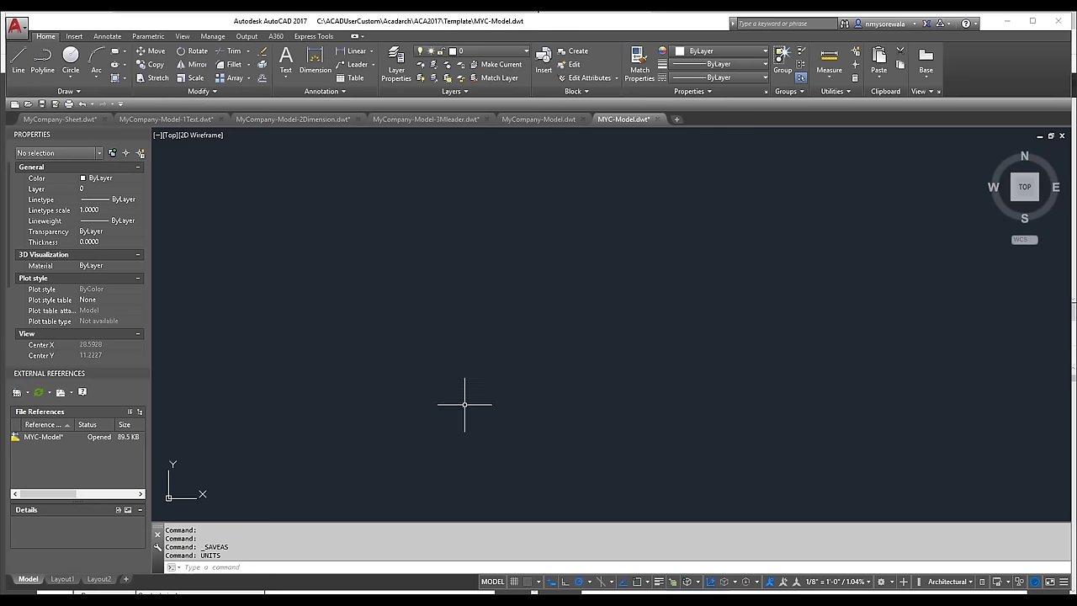
key("ctrl+s")
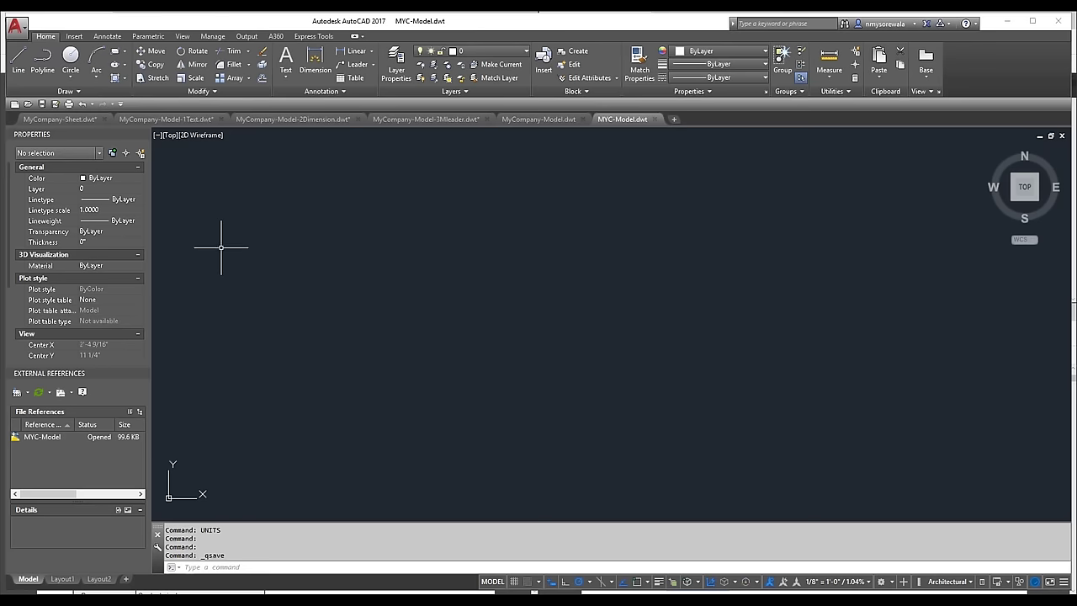
- Start a new drawing from the default template and review its text styles without changing them
left_click(14, 105)
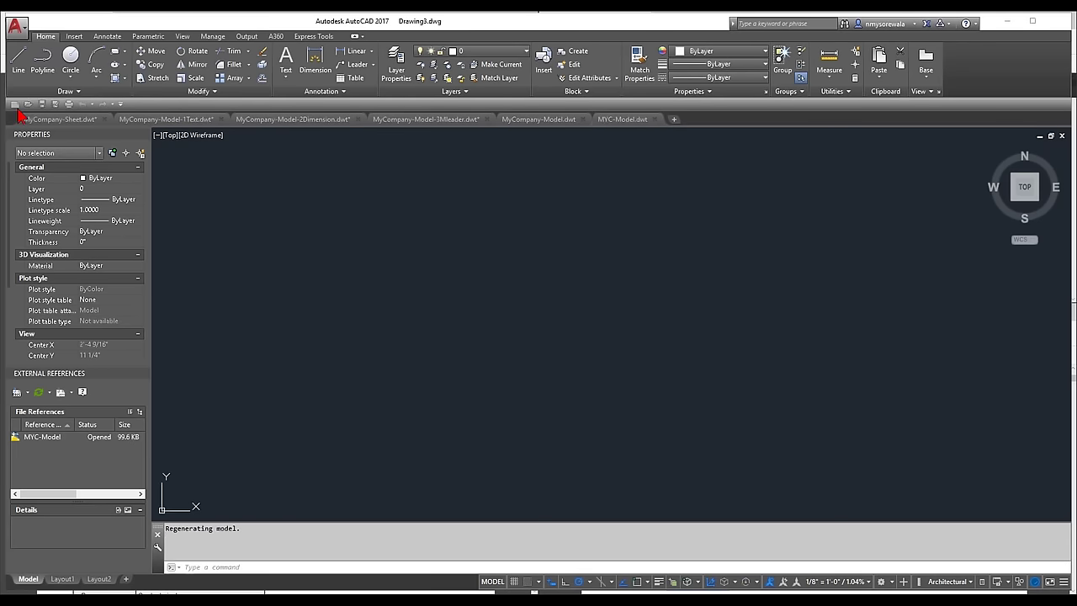
mouse_move(695, 126)
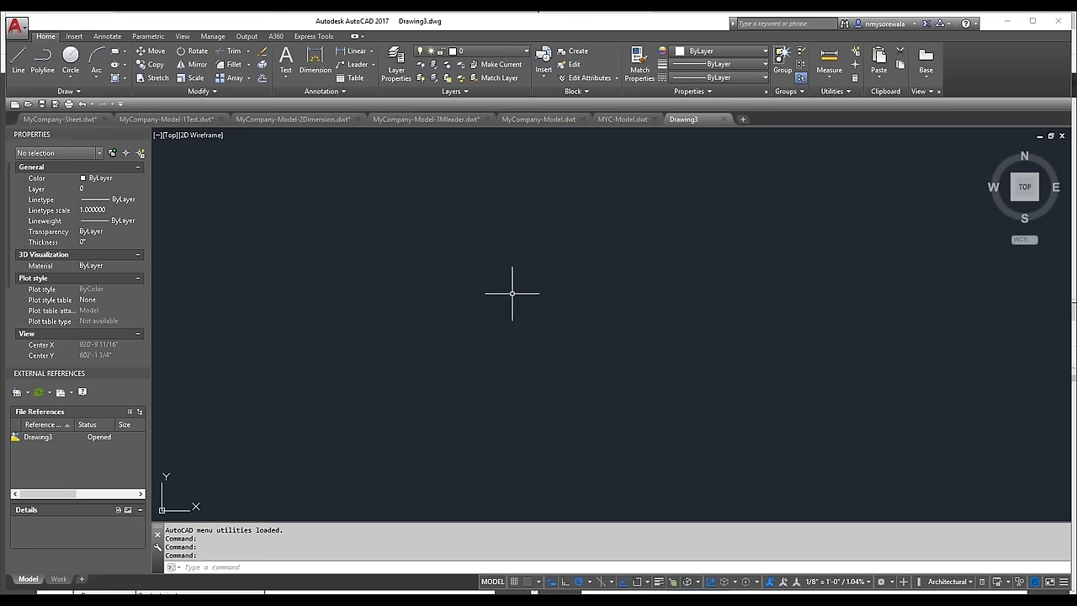
type("ST")
key("Return")
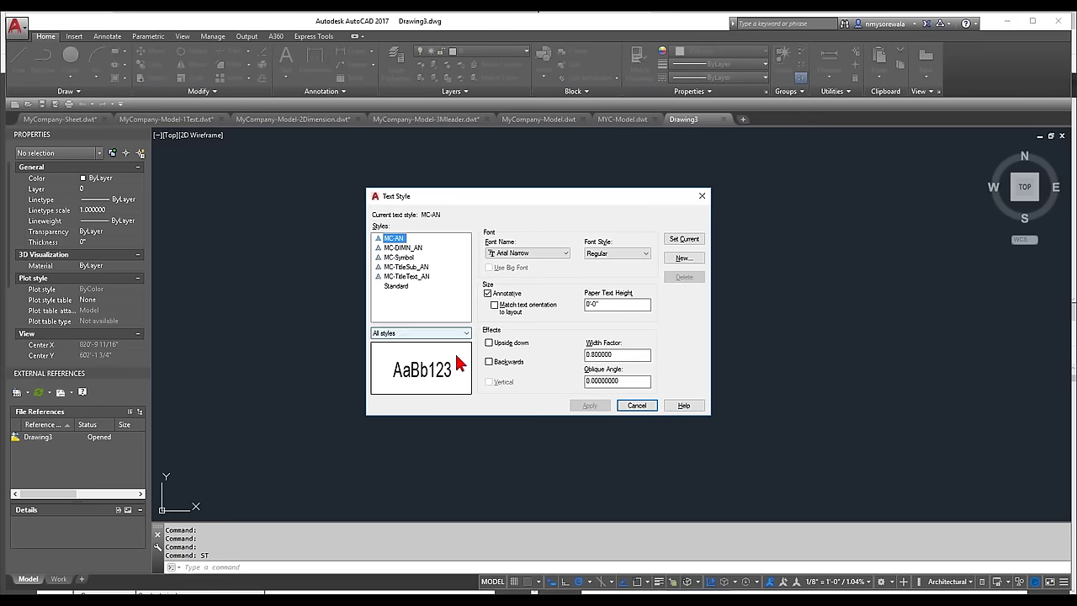
left_click(641, 409)
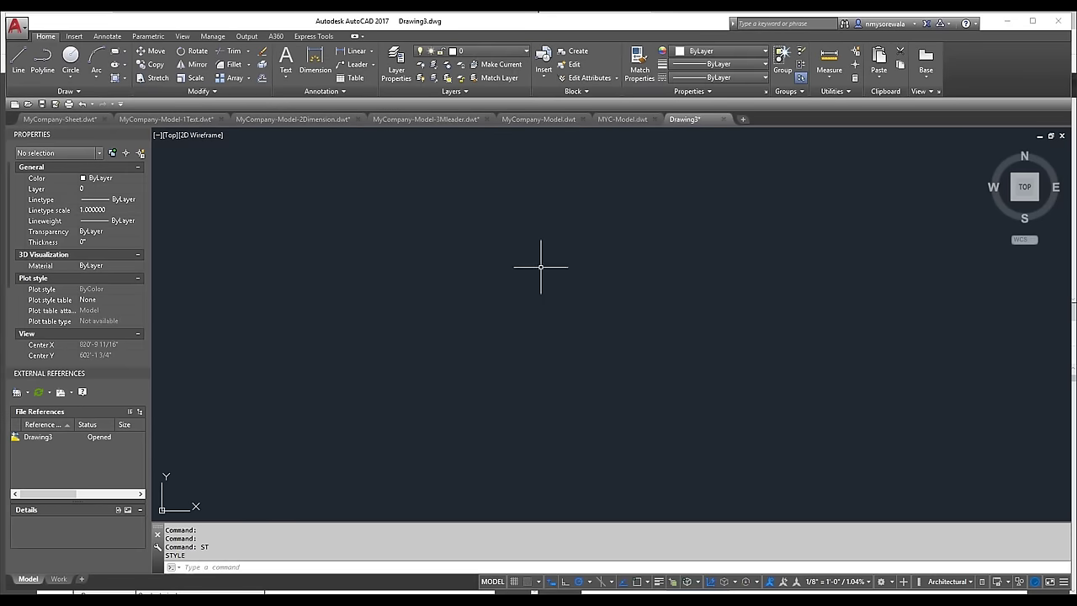
- Review the new drawing's dimension styles and close the drawing without saving it
type("DDIM")
key("Return")
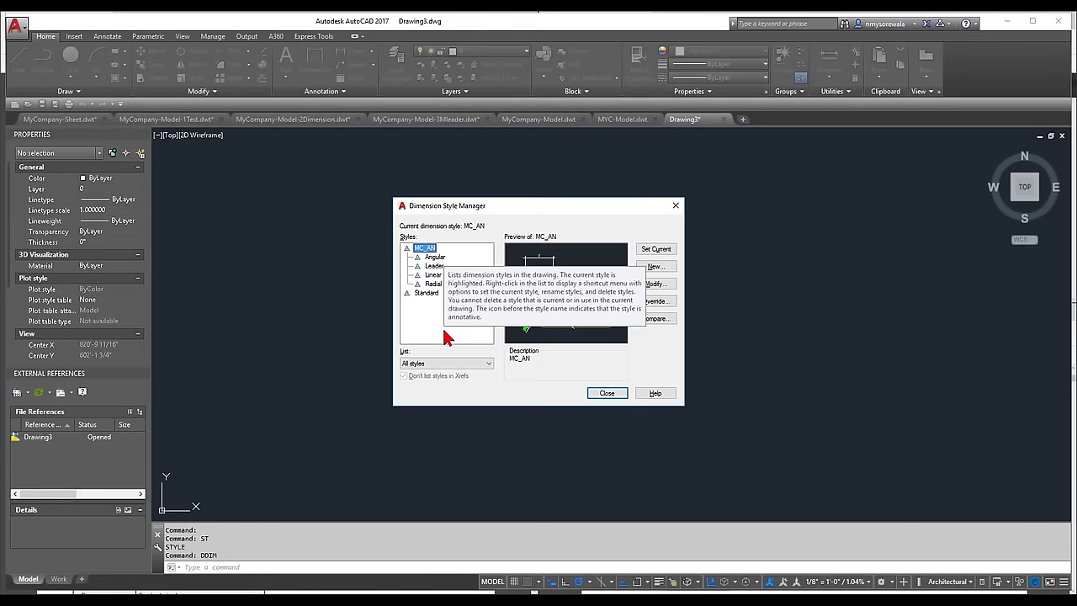
left_click(608, 392)
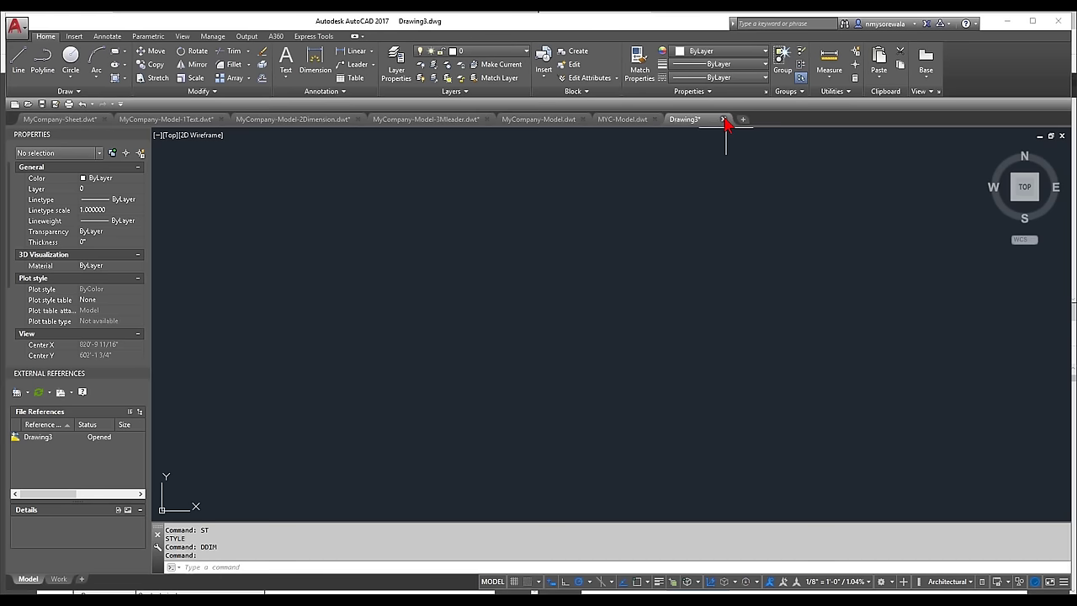
left_click(724, 119)
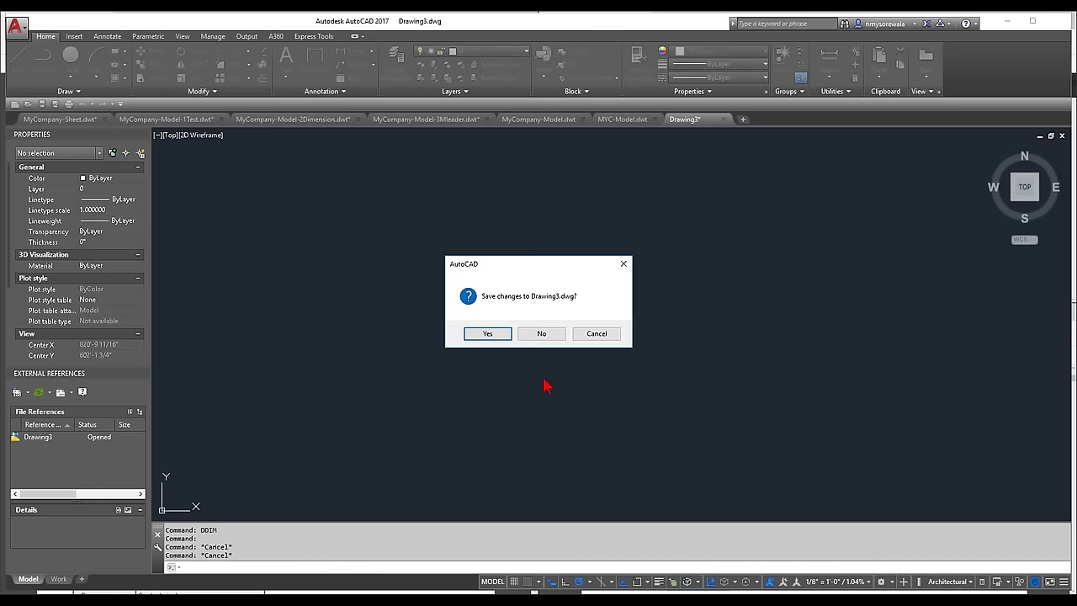
left_click(542, 334)
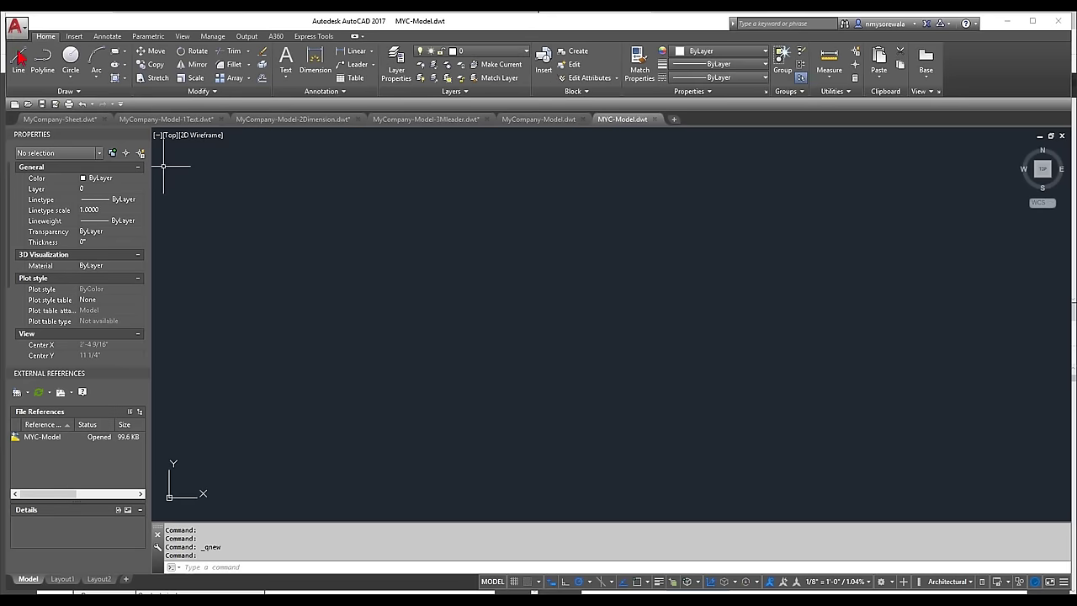
- Check the default template file set for QNEW in the Options and start a new drawing from it
type("OP")
key("Return")
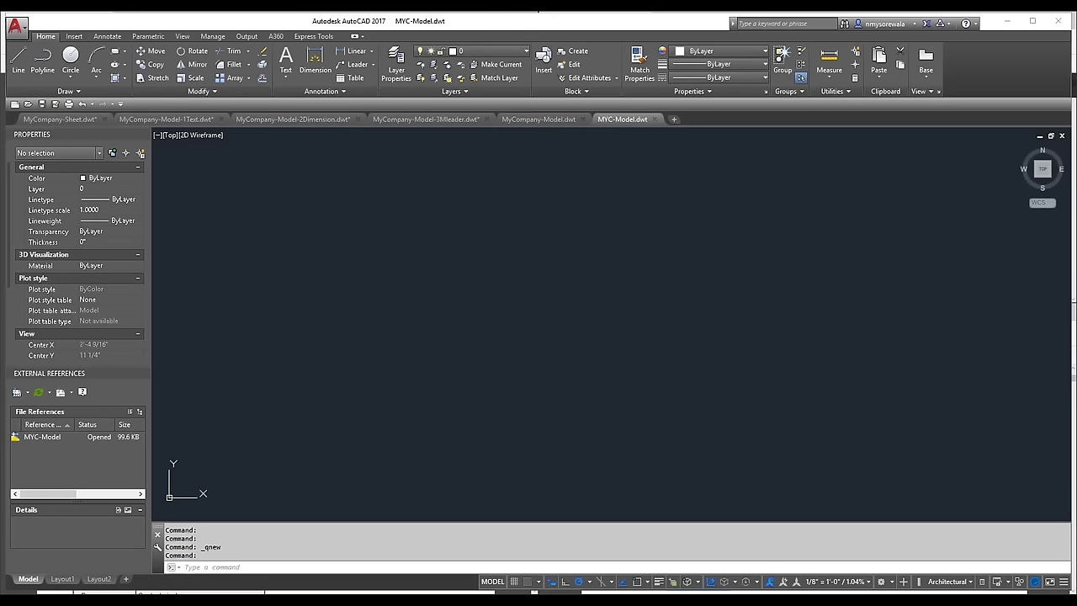
scroll(373, 223, "down", 3)
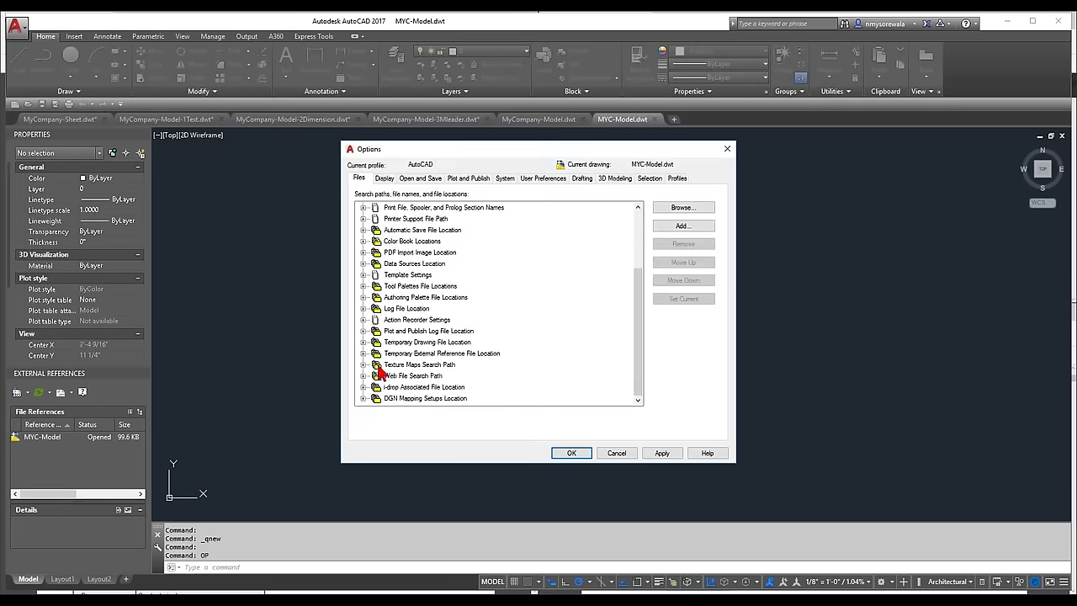
left_click(365, 275)
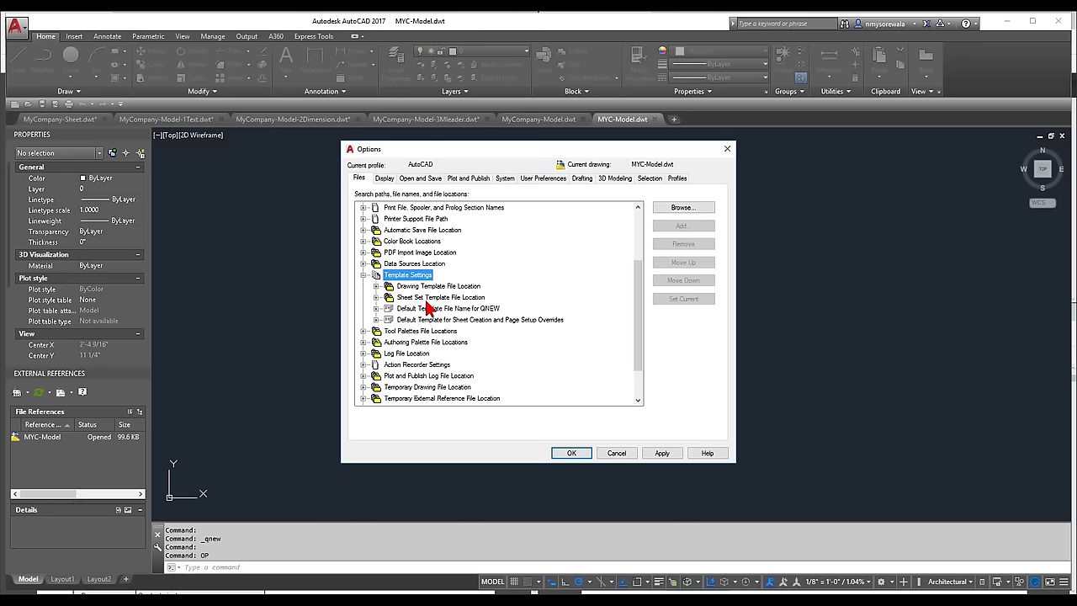
left_click(376, 309)
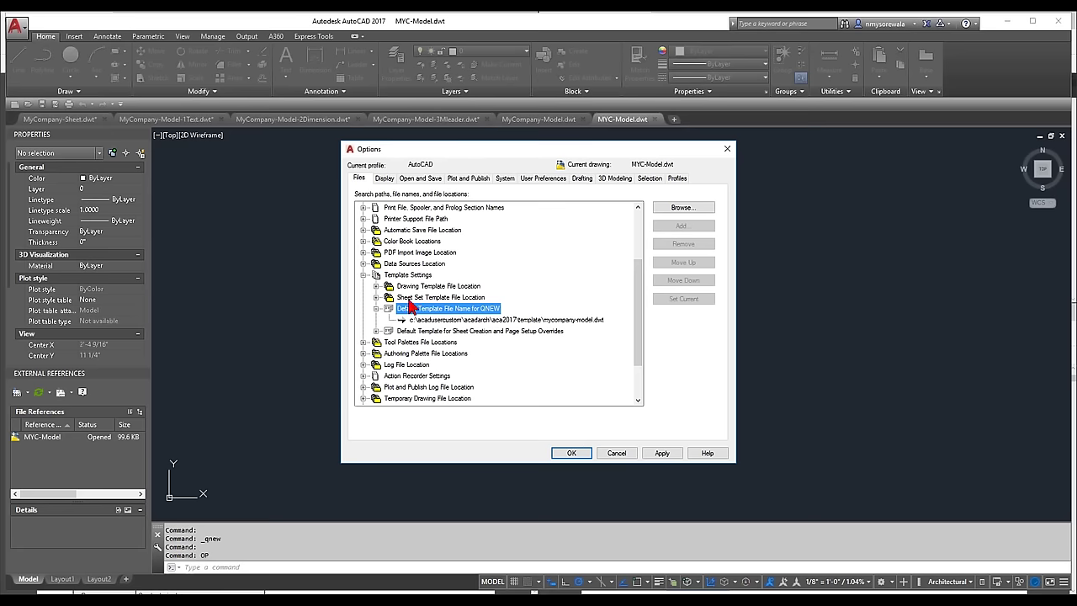
left_click(569, 452)
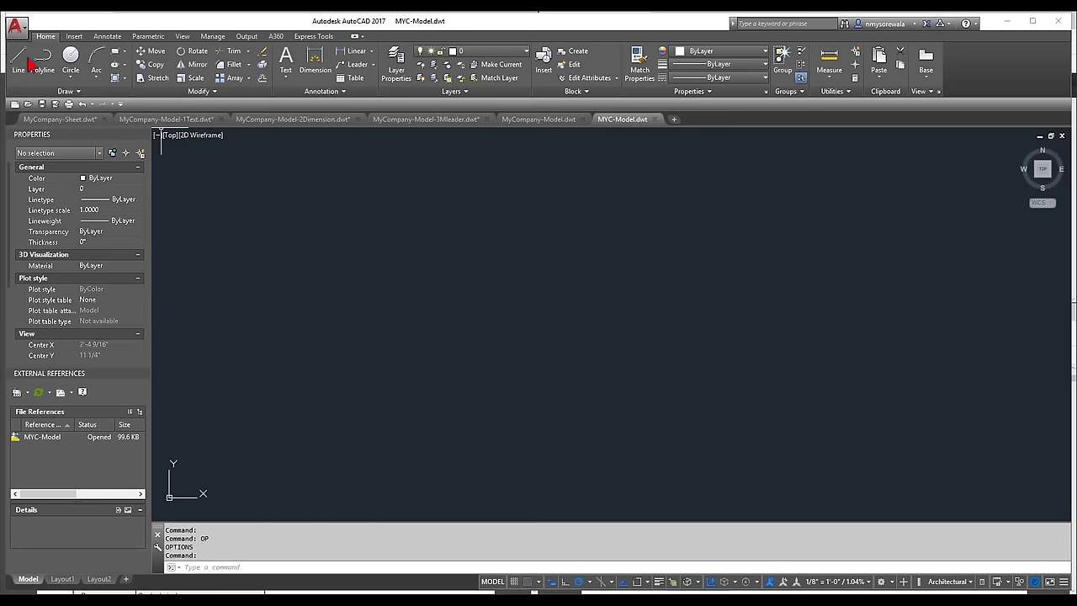
left_click(14, 104)
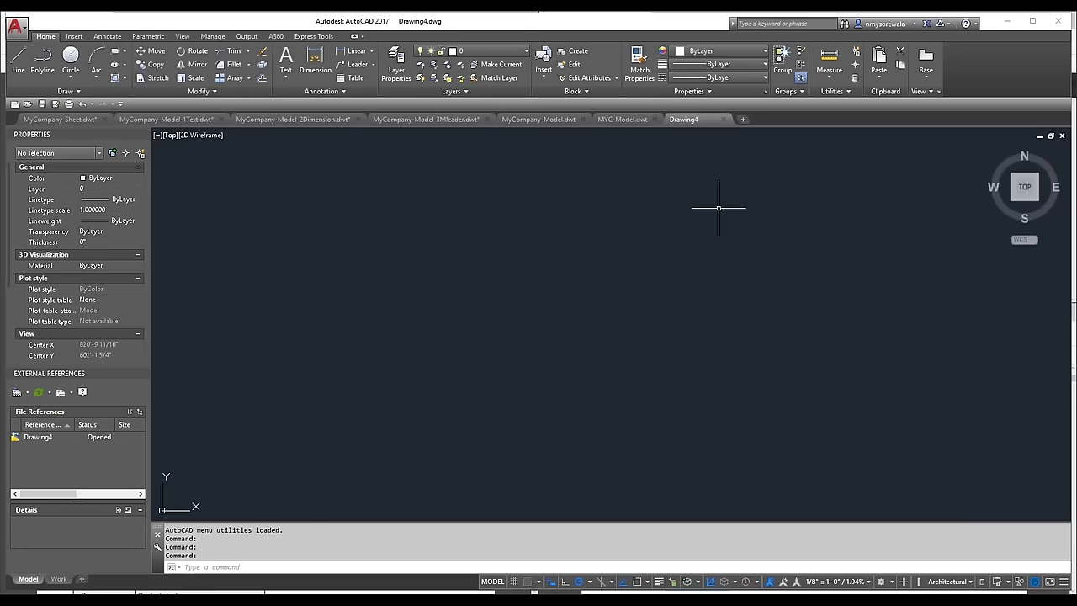
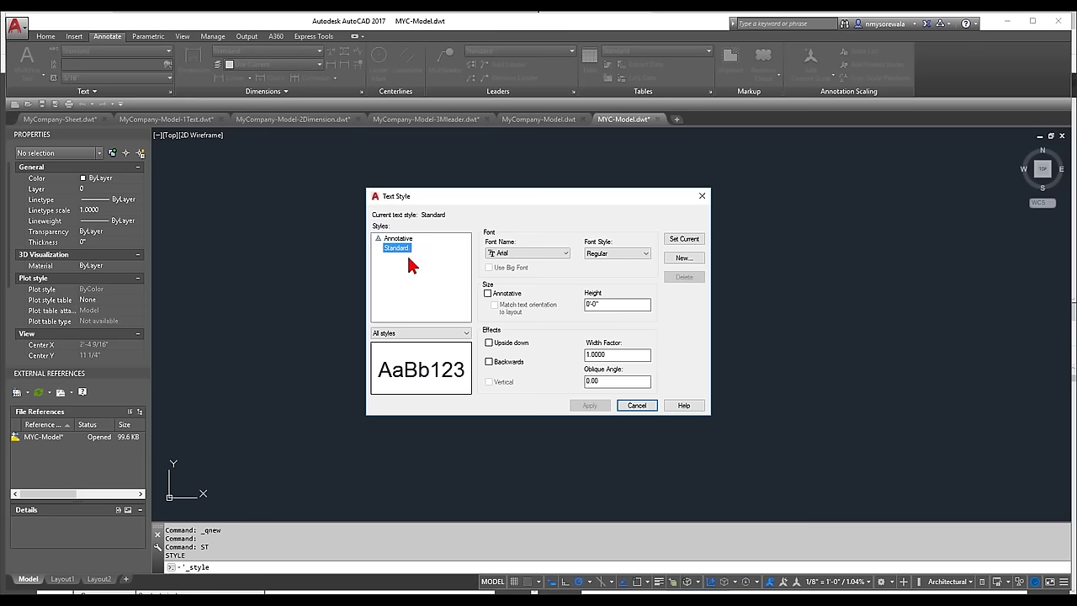
- Compare the settings of the Annotative and Standard text styles in MYC-Model.dwt and leave them as they are
left_click(398, 239)
left_click(406, 250)
left_click(397, 239)
left_click(402, 249)
key("Up")
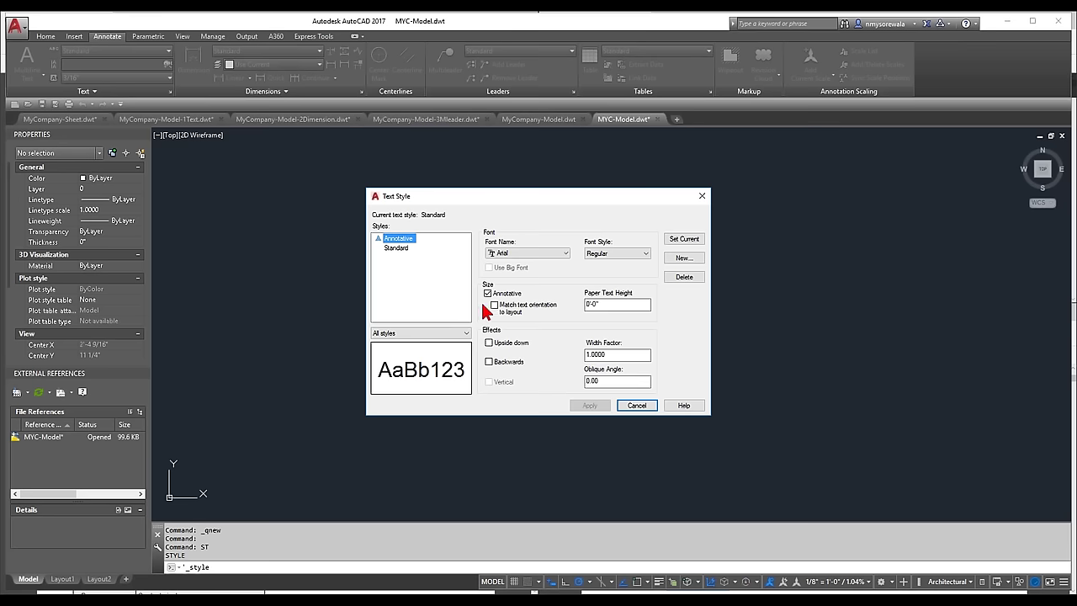
left_click(637, 405)
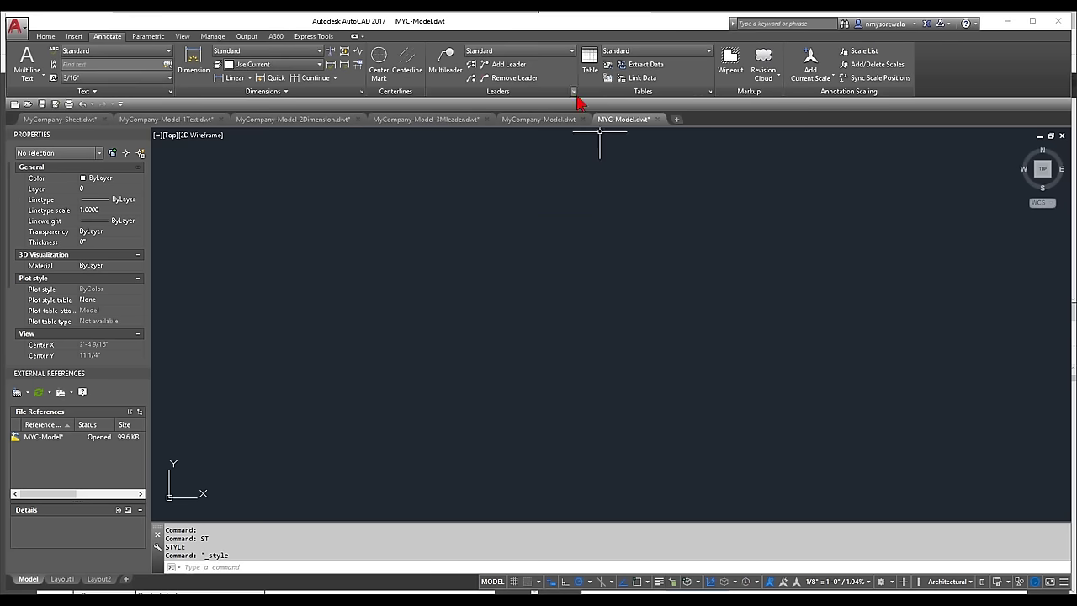
- Review the text styles in MyCompany-Model.dwt for reference and return to MYC-Model.dwt
left_click(543, 119)
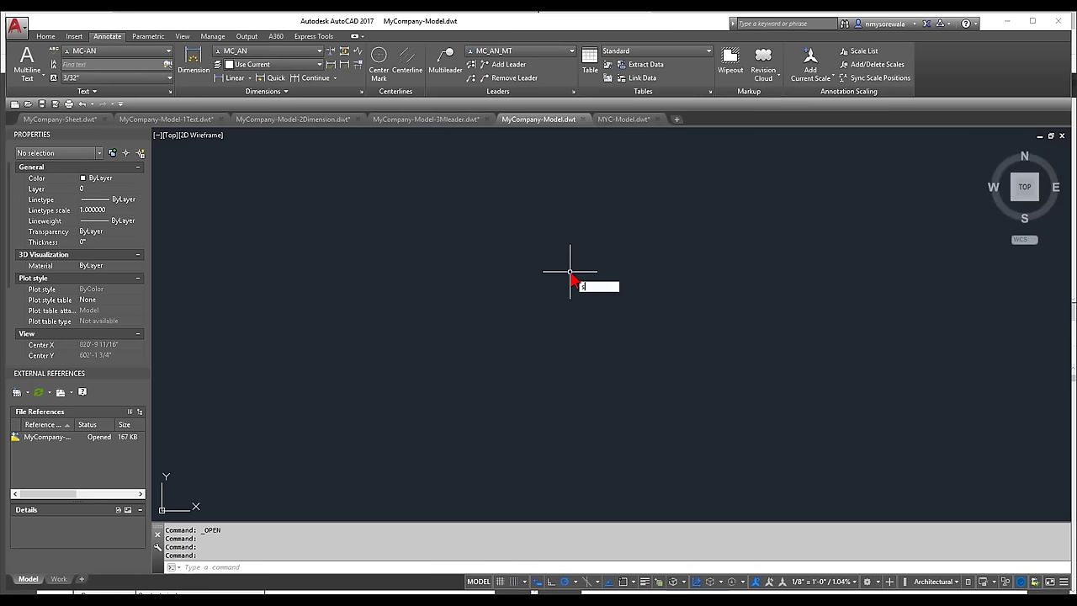
type("ST")
key("Return")
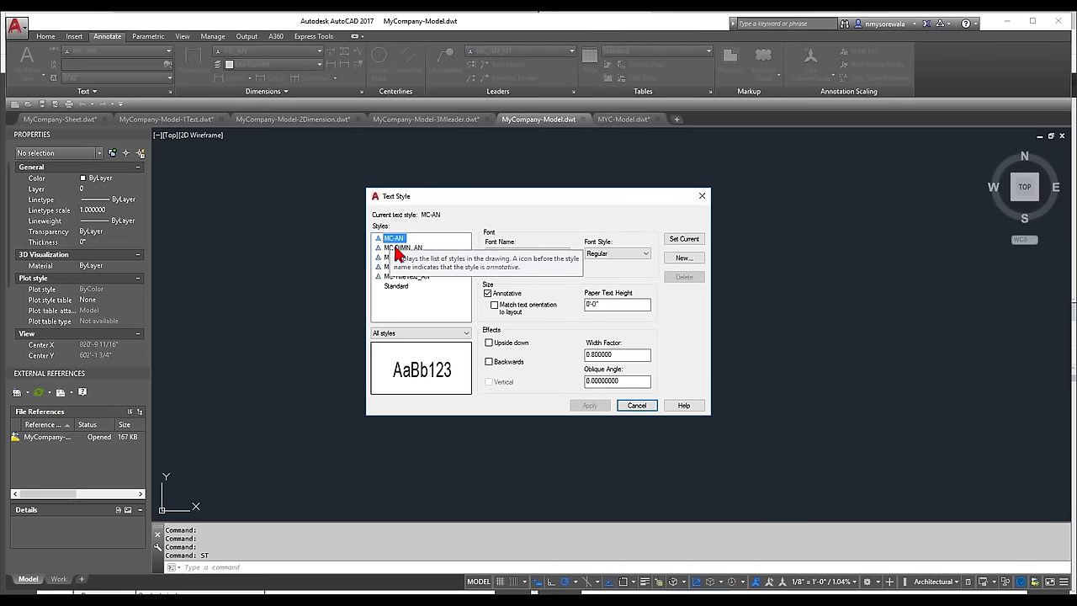
left_click(633, 405)
left_click(632, 121)
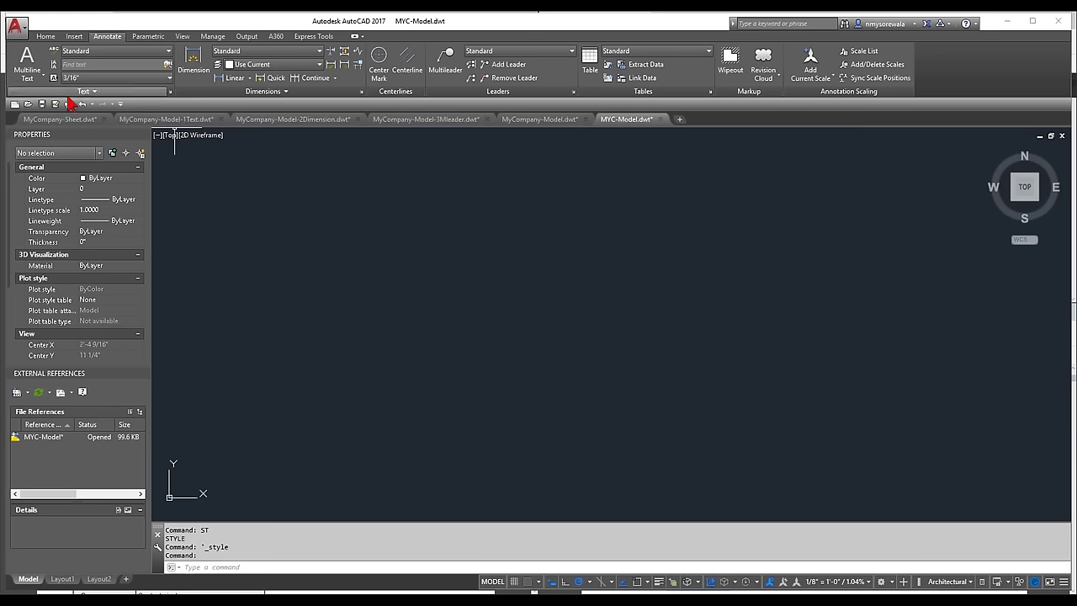
- Create a new text style named MC-AN in MYC-Model.dwt
left_click_drag(175, 91, 173, 95)
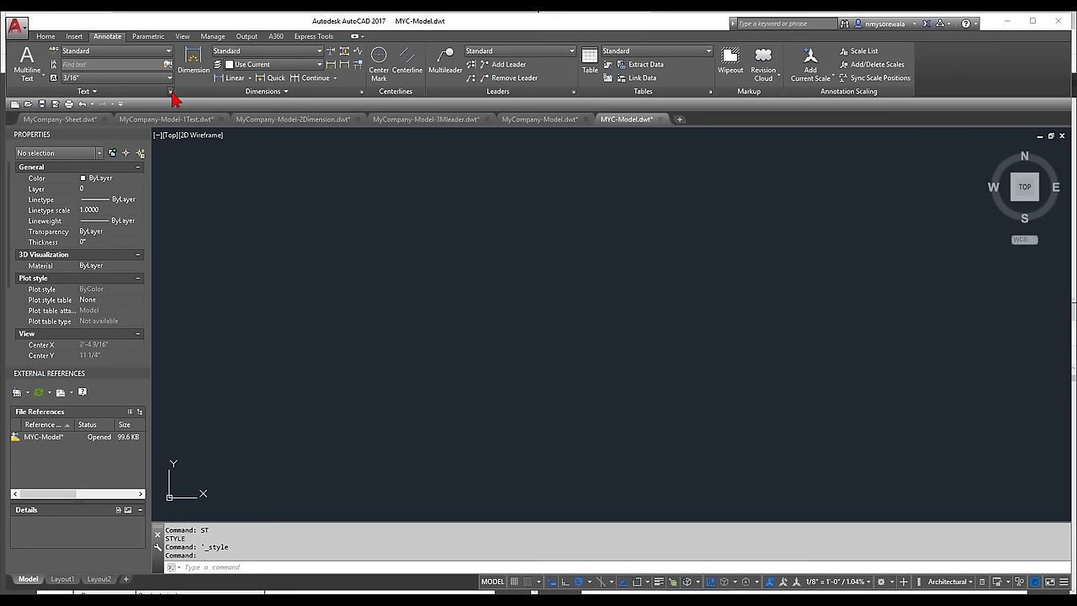
left_click(171, 93)
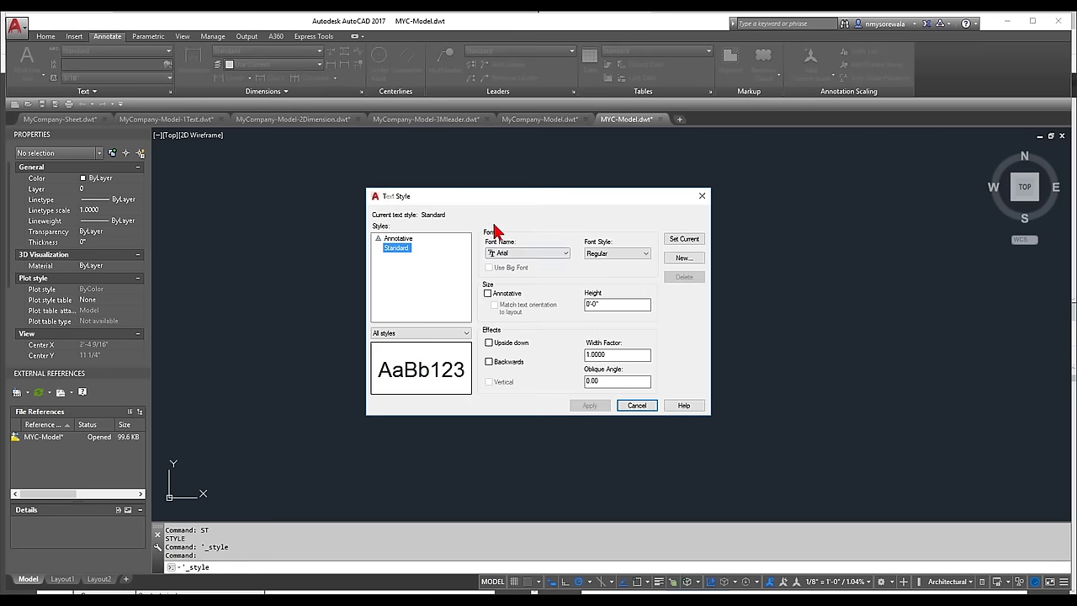
left_click(684, 259)
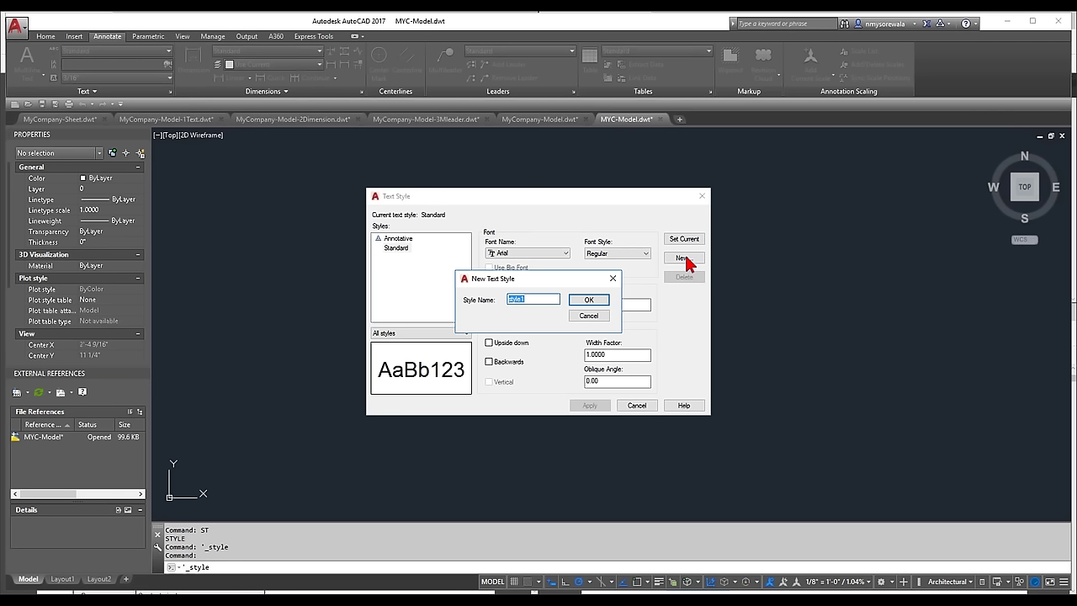
type("MC")
type("-Annotation")
key("BackSpace")
key("BackSpace")
key("BackSpace")
double_click(512, 296)
left_click_drag(518, 300, 509, 302)
left_click(586, 303)
- Make the MC-AN text style annotative and set its font to Arial Narrow
left_click(390, 249)
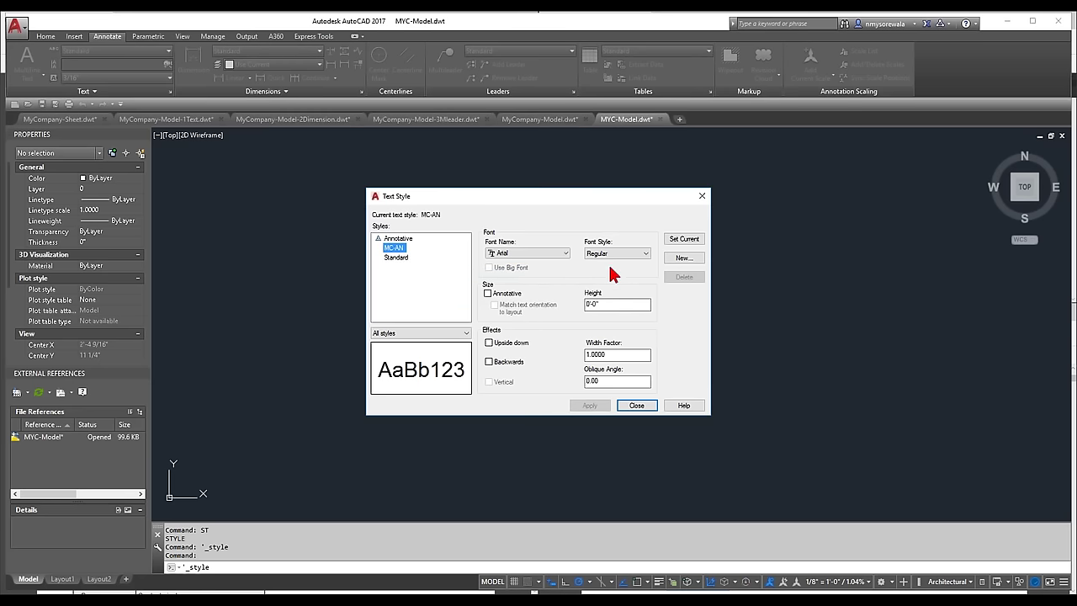
left_click(488, 294)
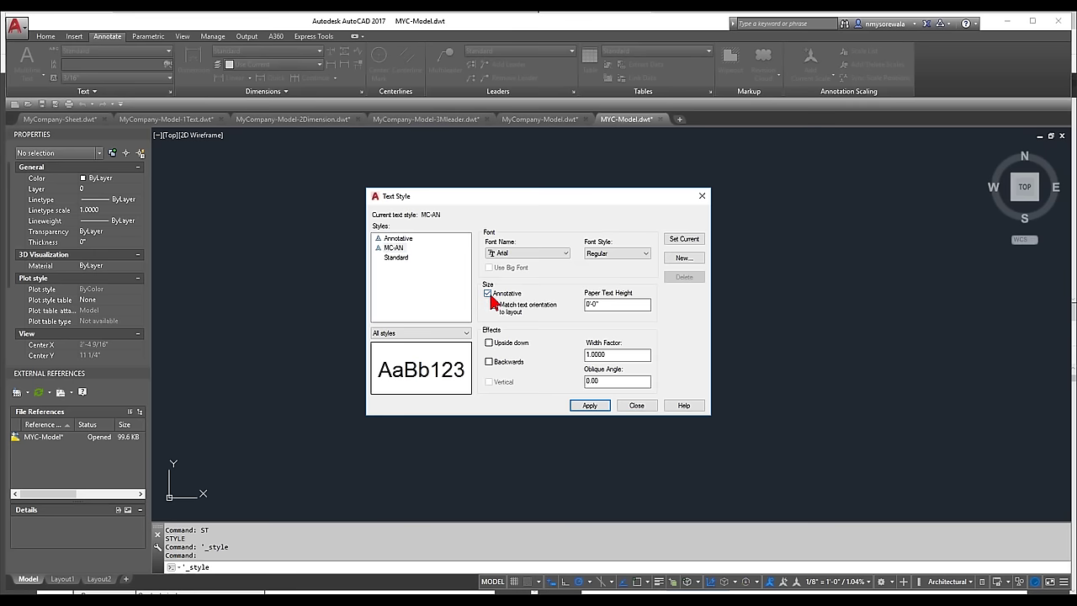
left_click(394, 249)
left_click(565, 253)
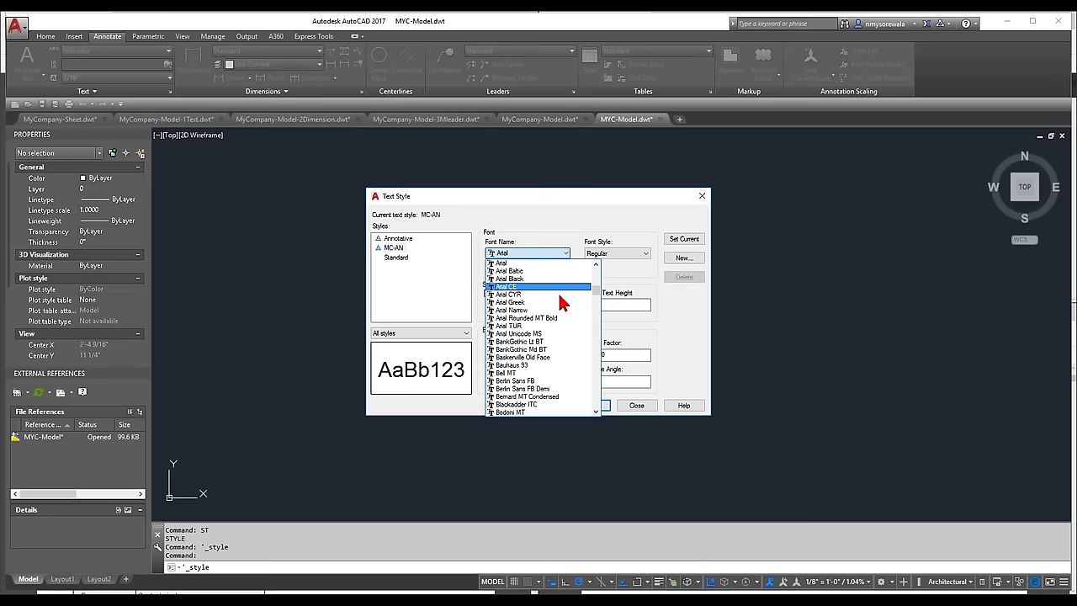
left_click(547, 310)
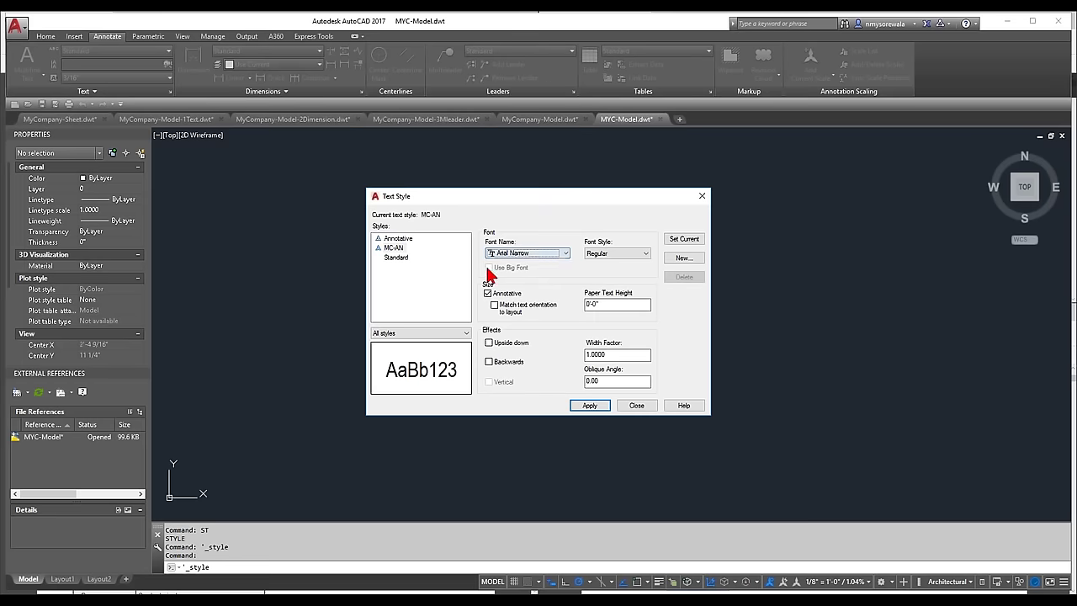
- Save the MC-AN text style changes and create a new text style named MC-DIMN
left_click(393, 249)
left_click(615, 304)
left_click_drag(608, 305, 577, 308)
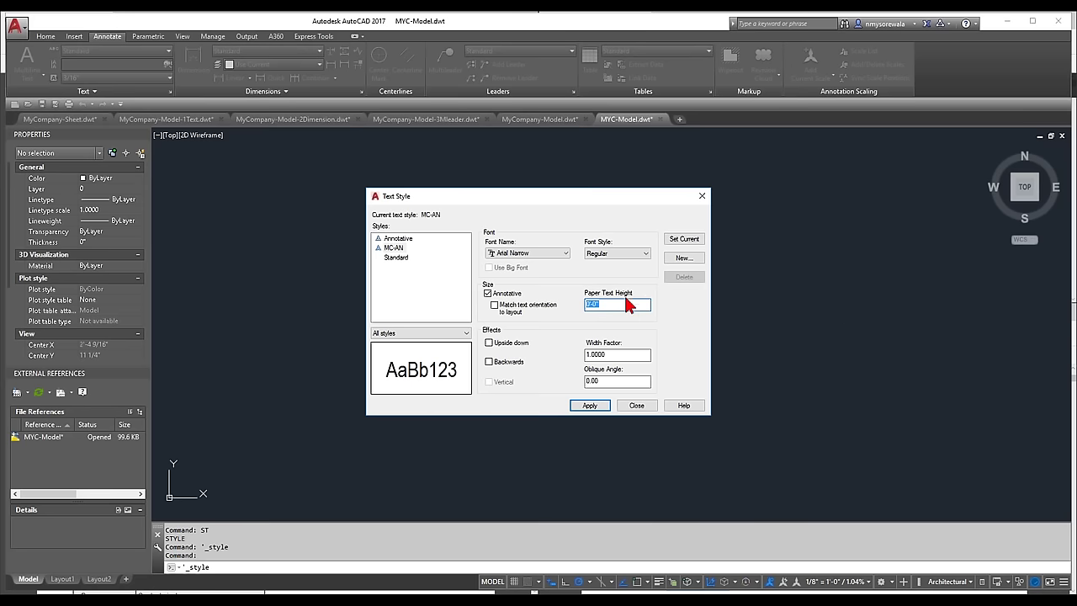
left_click(684, 261)
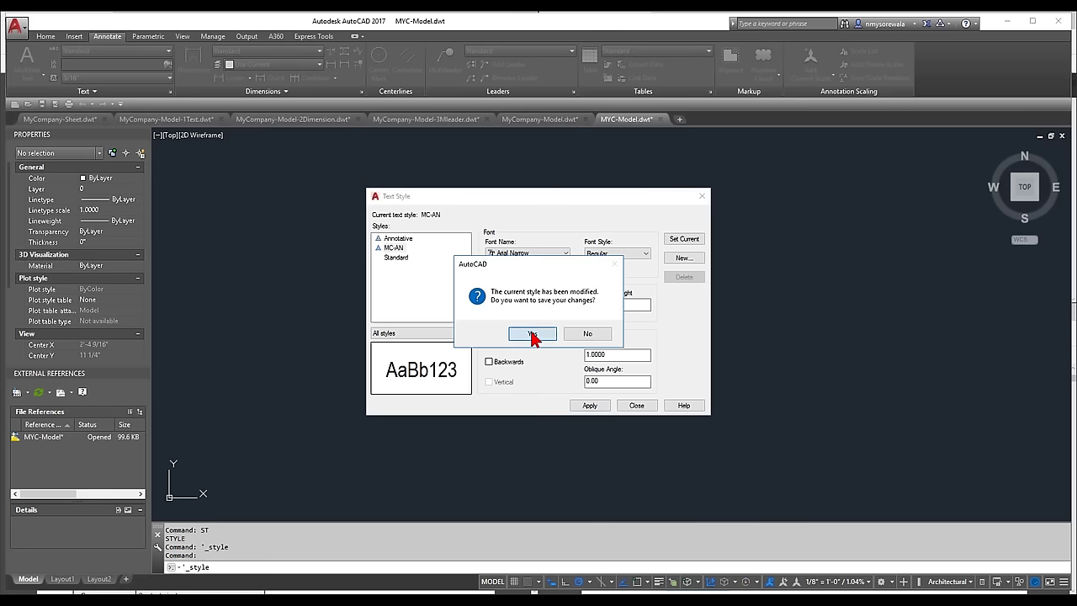
left_click(532, 334)
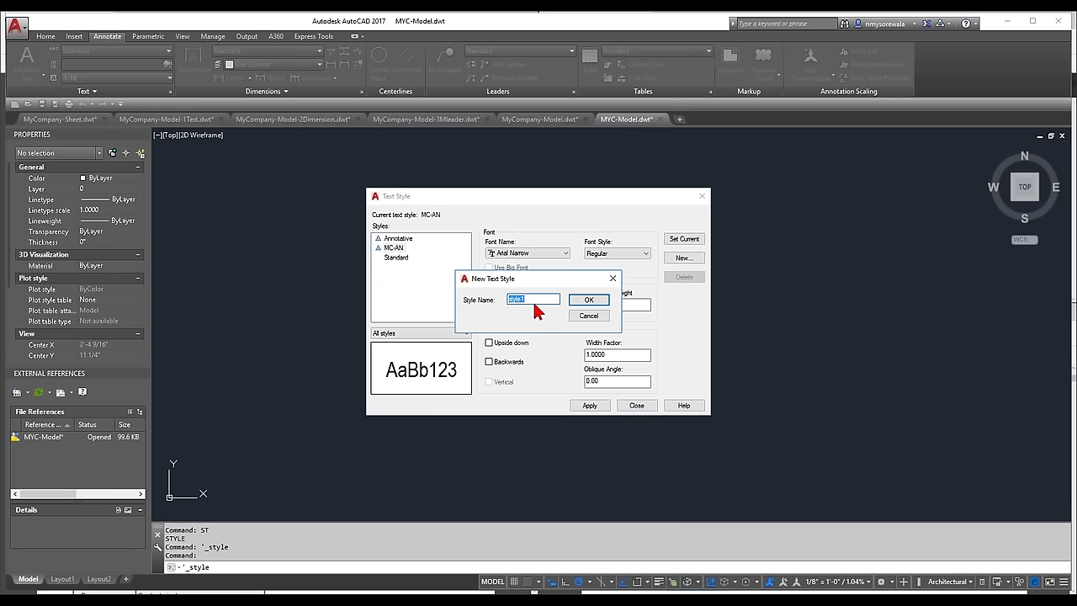
type("MC-DIMN")
left_click(587, 302)
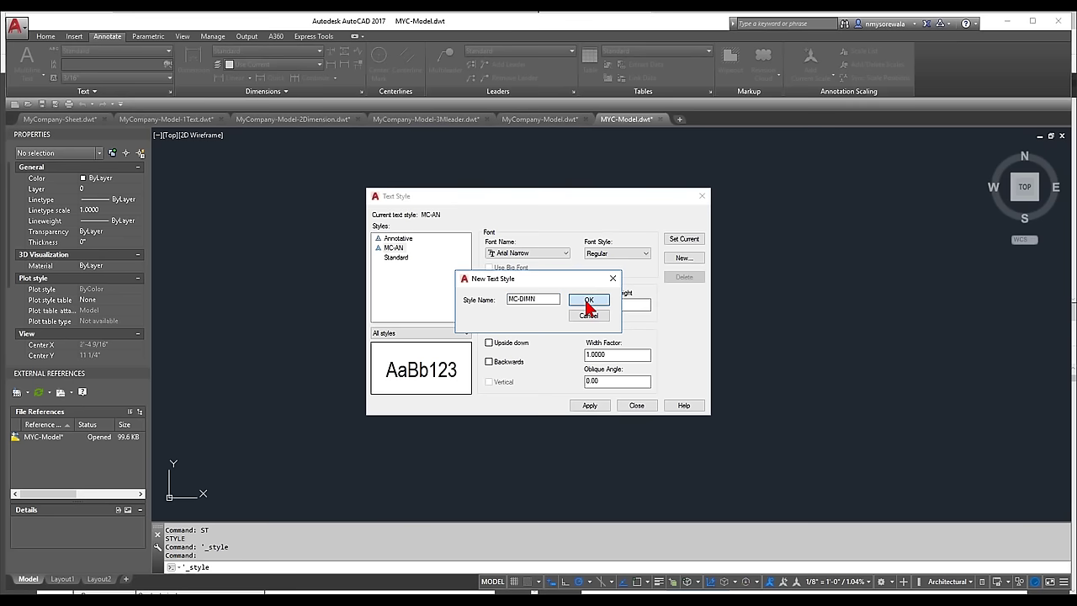
left_click(588, 301)
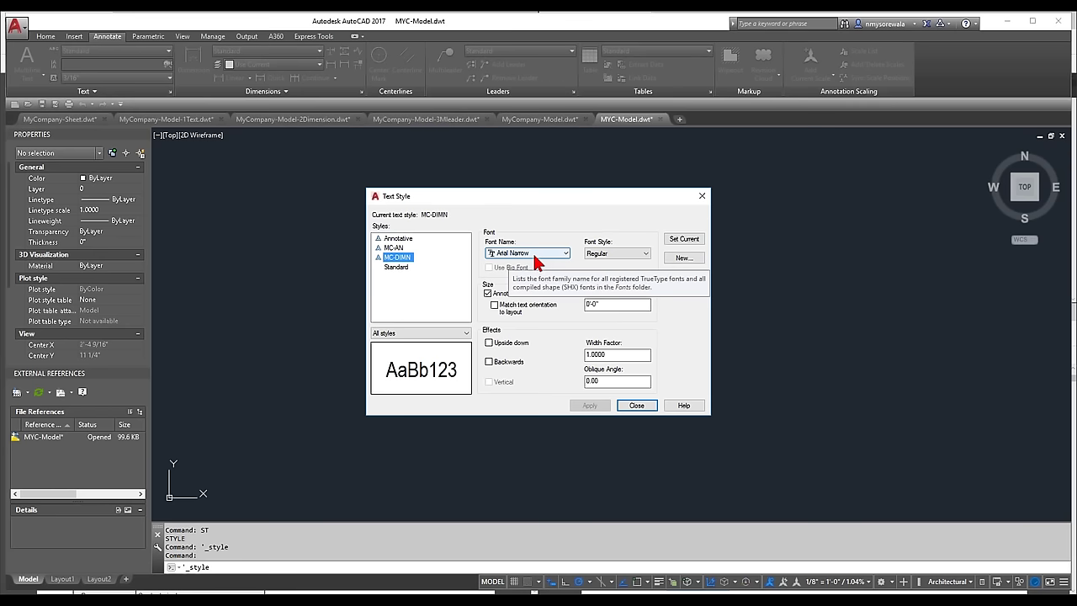
- Set the MC-DIMN text style's width factor to 0.9 and save the change
double_click(621, 354)
type(".9")
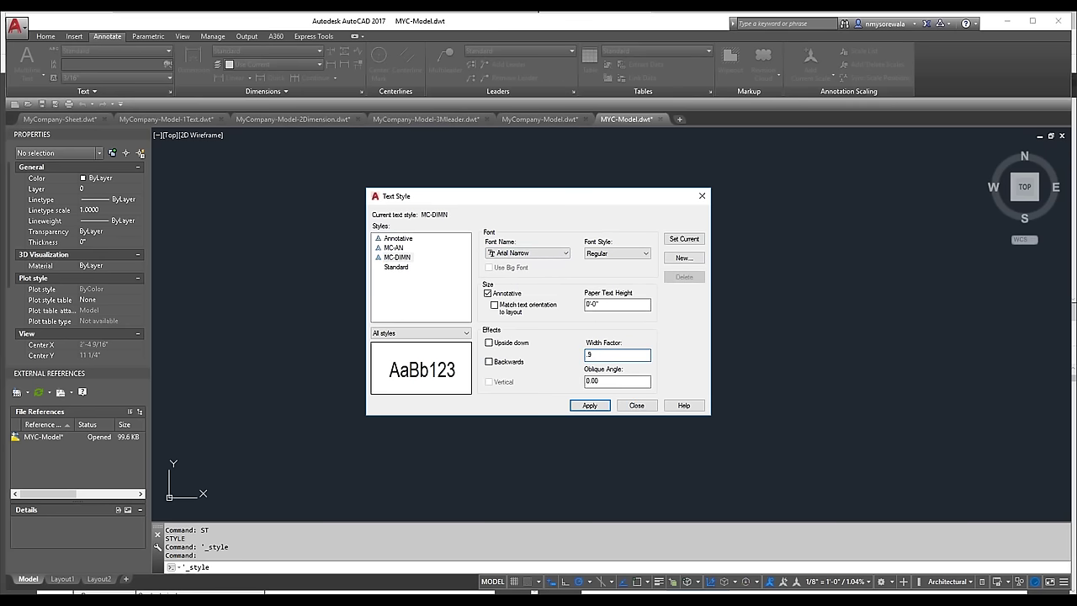
left_click(408, 257)
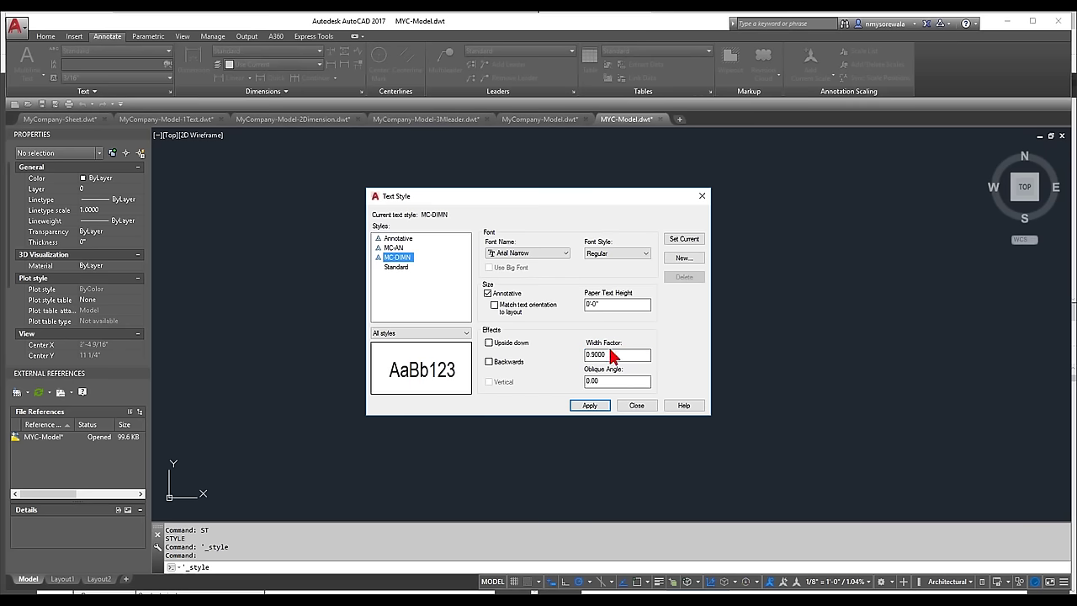
left_click(616, 304)
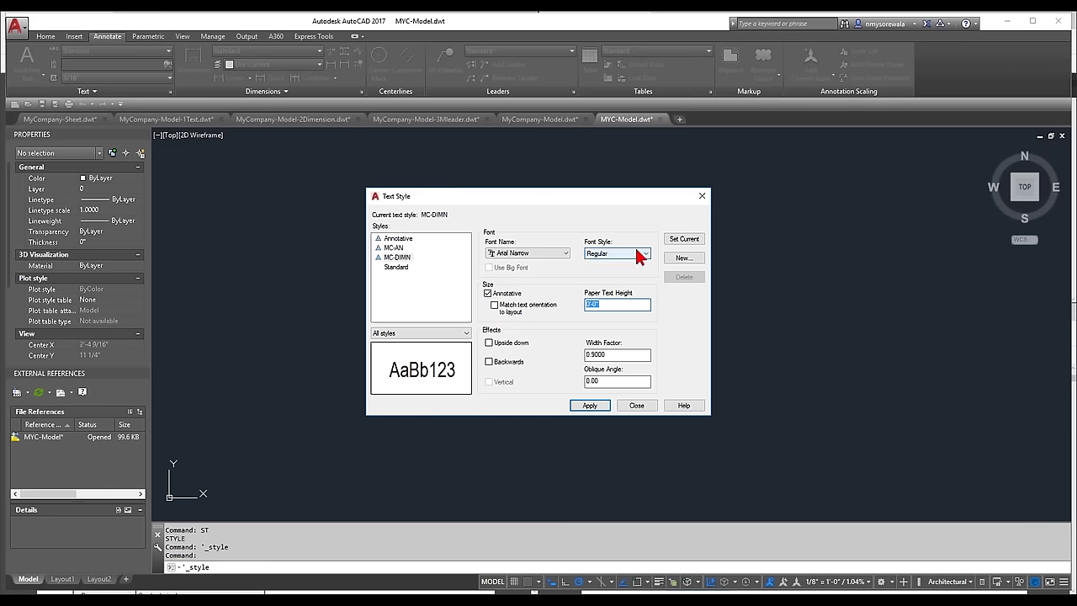
left_click(399, 250)
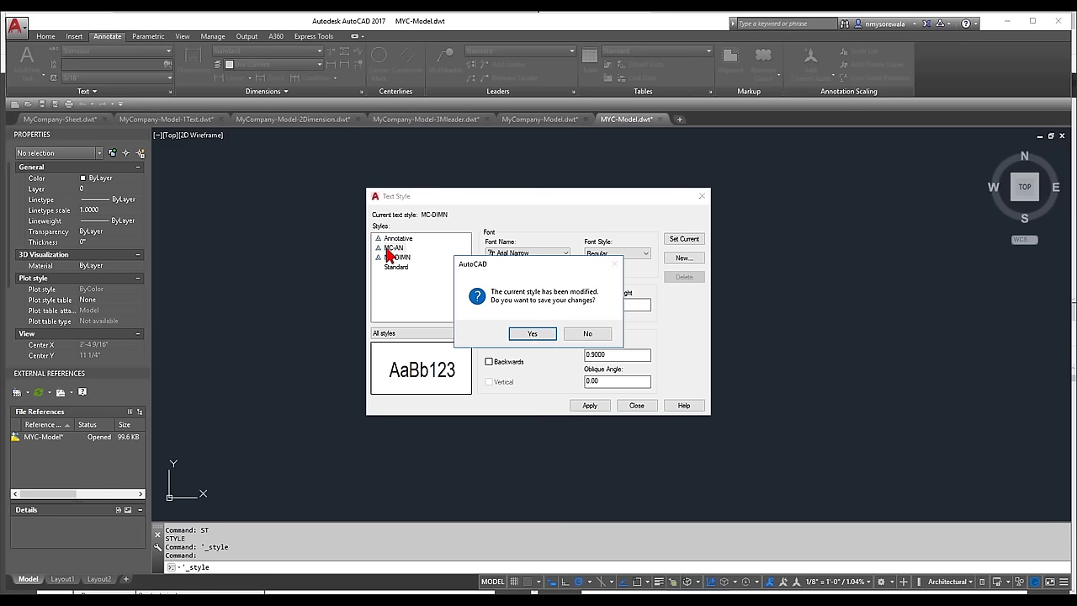
left_click(532, 335)
- Make MC-AN the current text style and finish editing the text styles
left_click(395, 249)
left_click(683, 242)
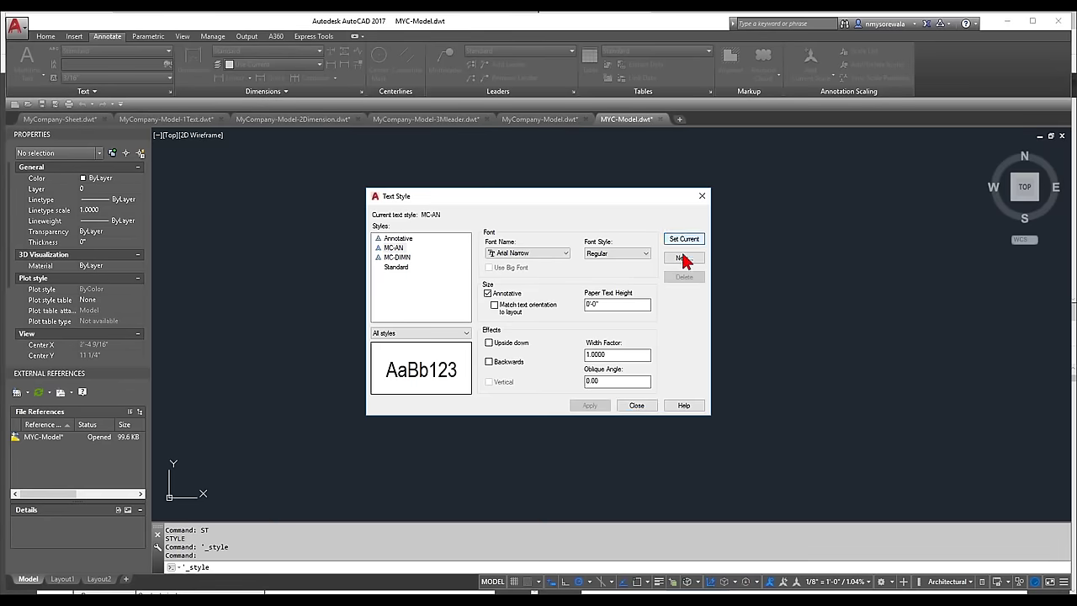
left_click(634, 408)
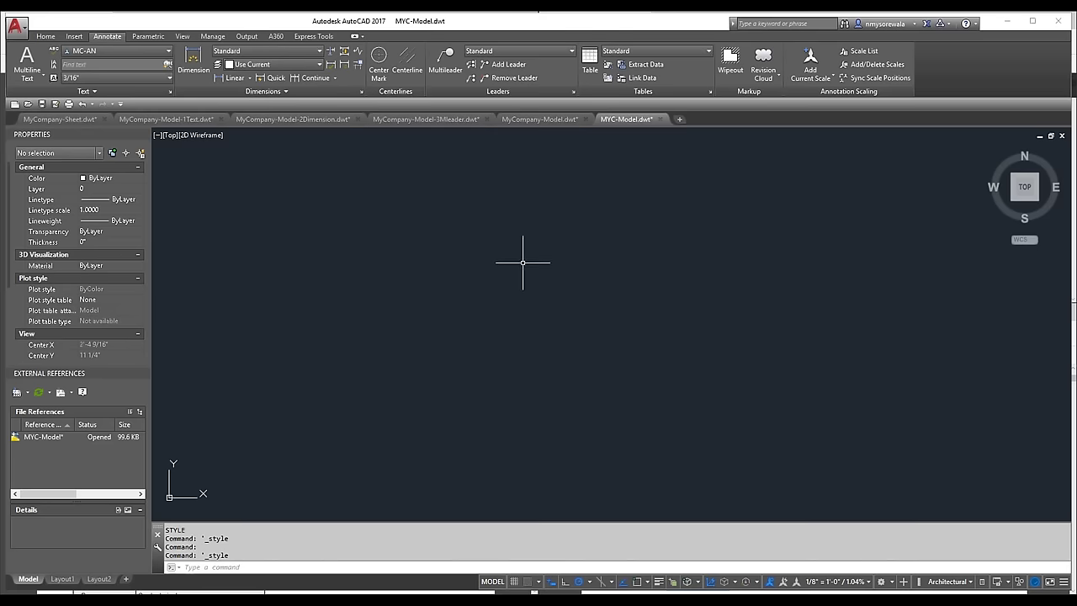
- Place a multiline text in model space reading "MY", "Company" and "Test" on three lines, using the MC-AN style
type("MT")
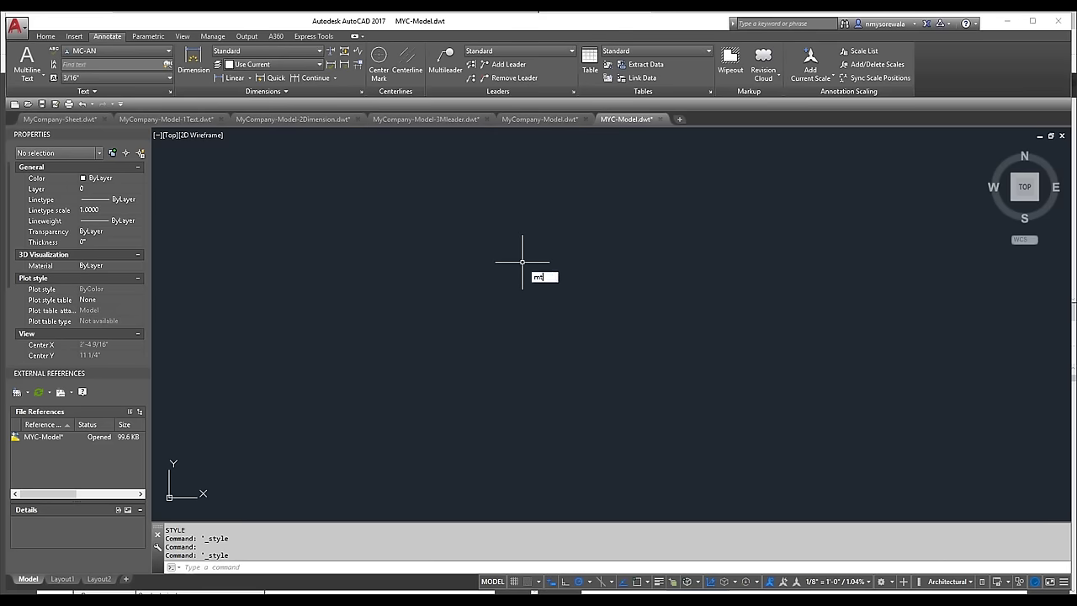
key("Return")
left_click(393, 242)
scroll(406, 265, "down", 2)
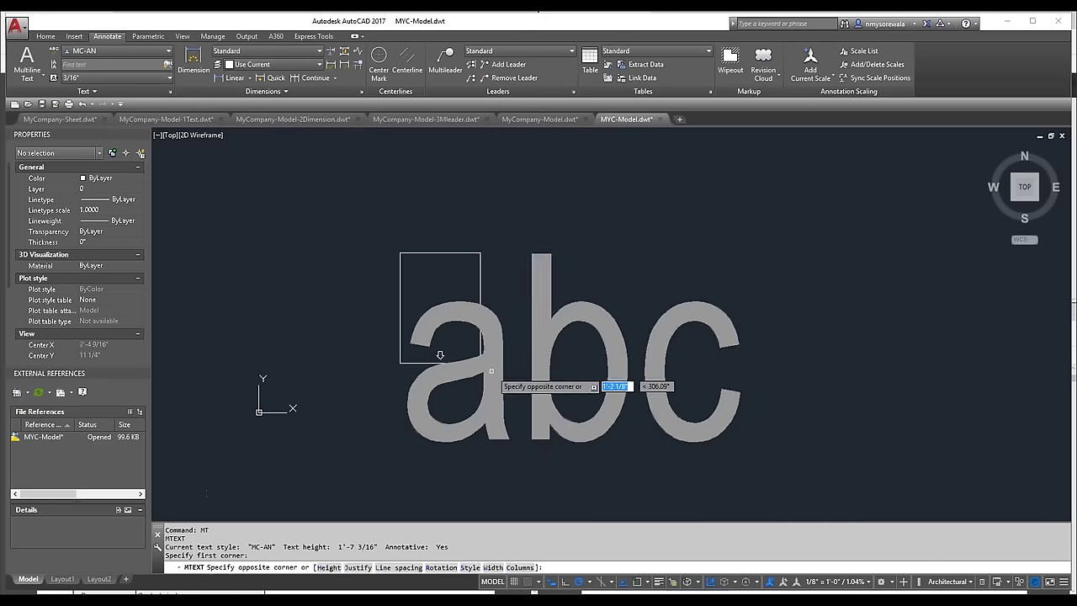
left_click(774, 445)
type("MY")
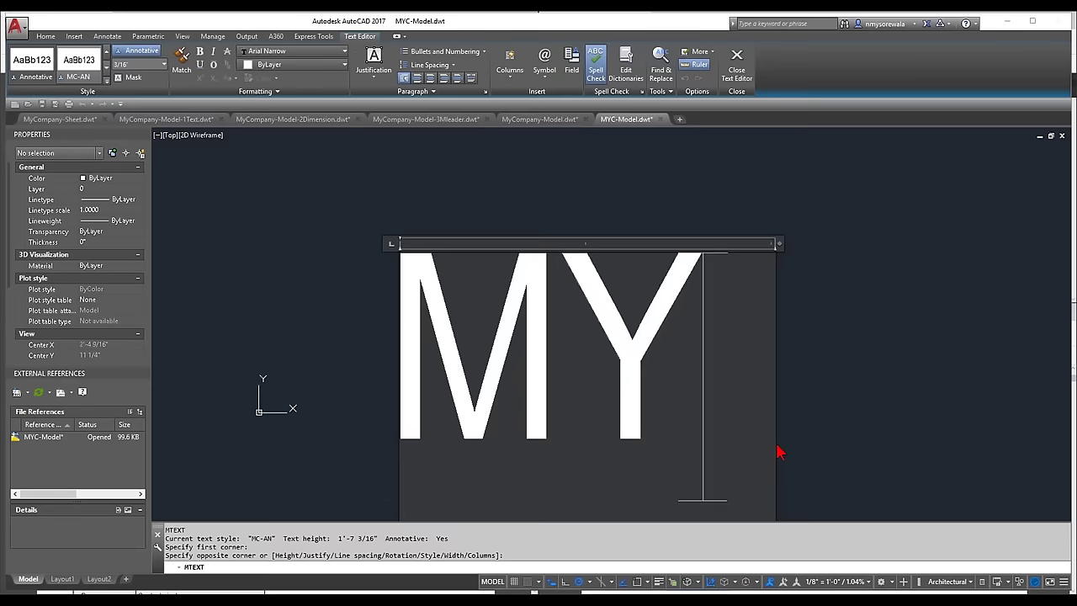
key("BackSpace")
key("BackSpace")
type("Company")
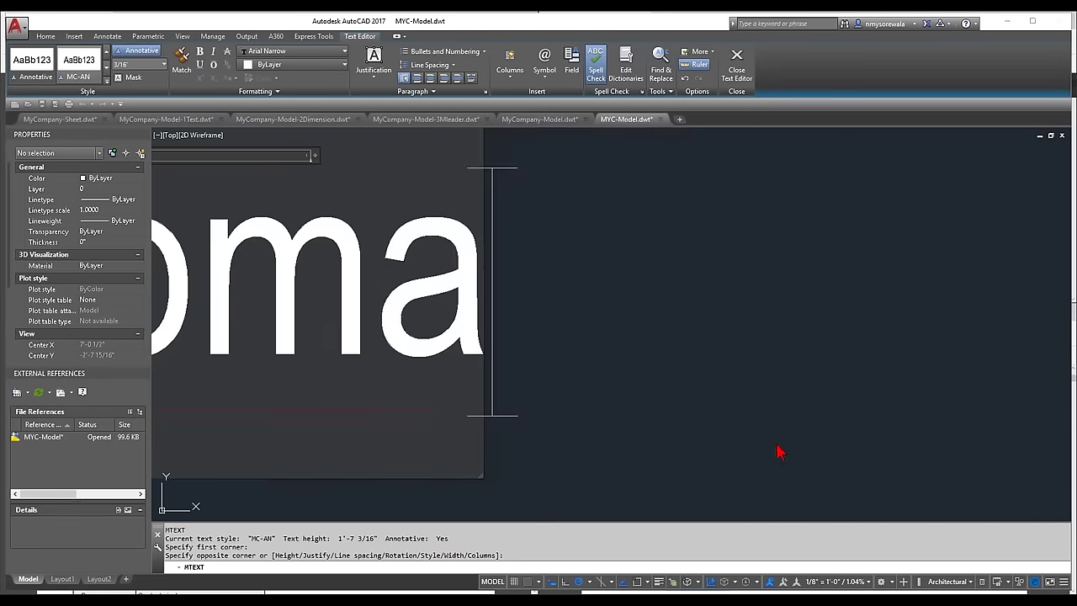
key("Return")
type("Test")
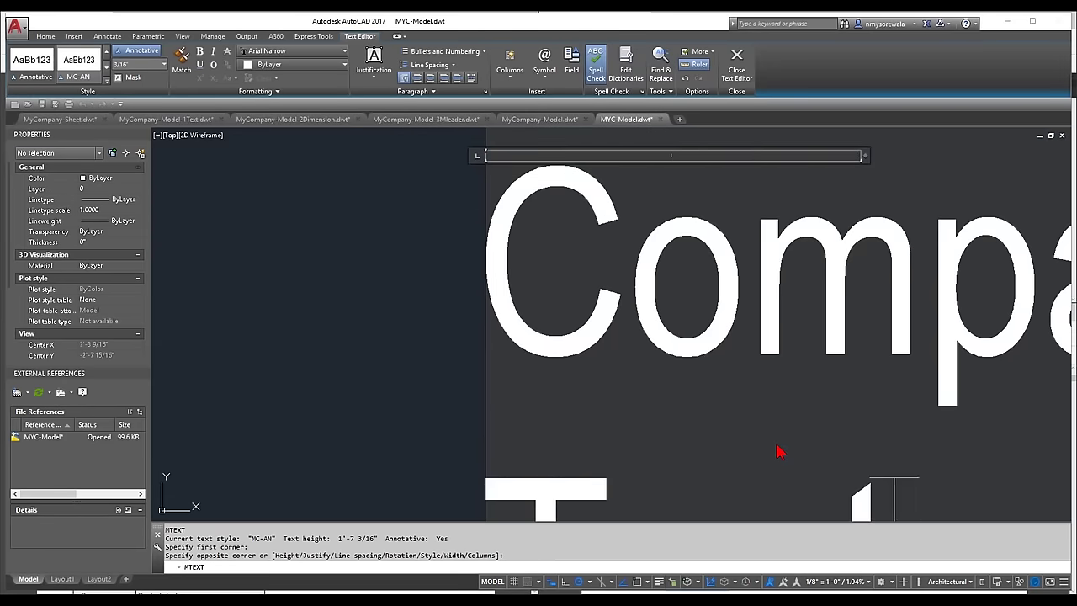
key("ctrl+Return")
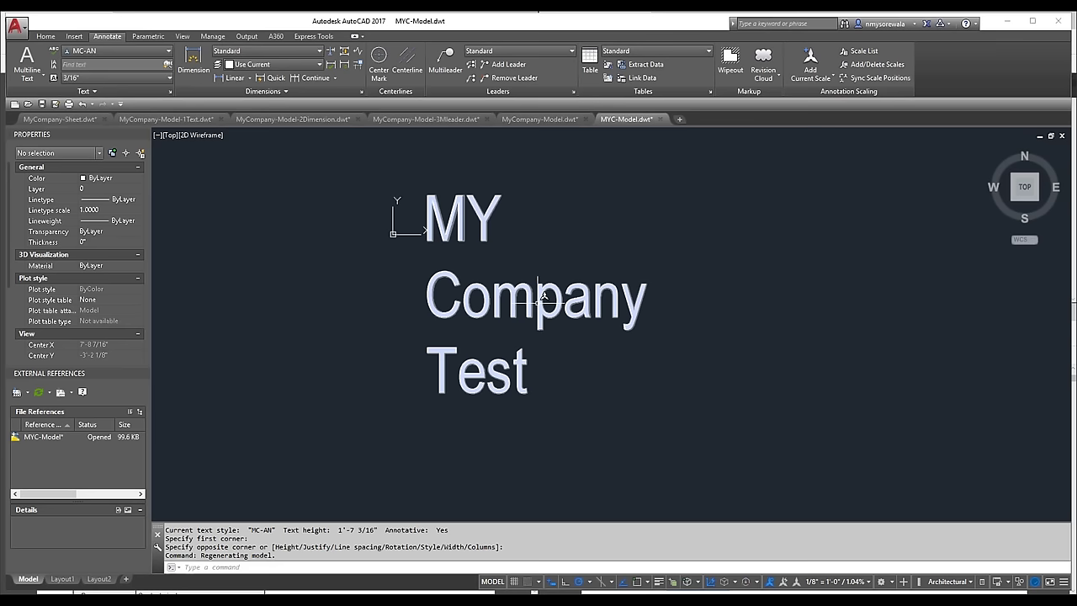
mouse_move(544, 296)
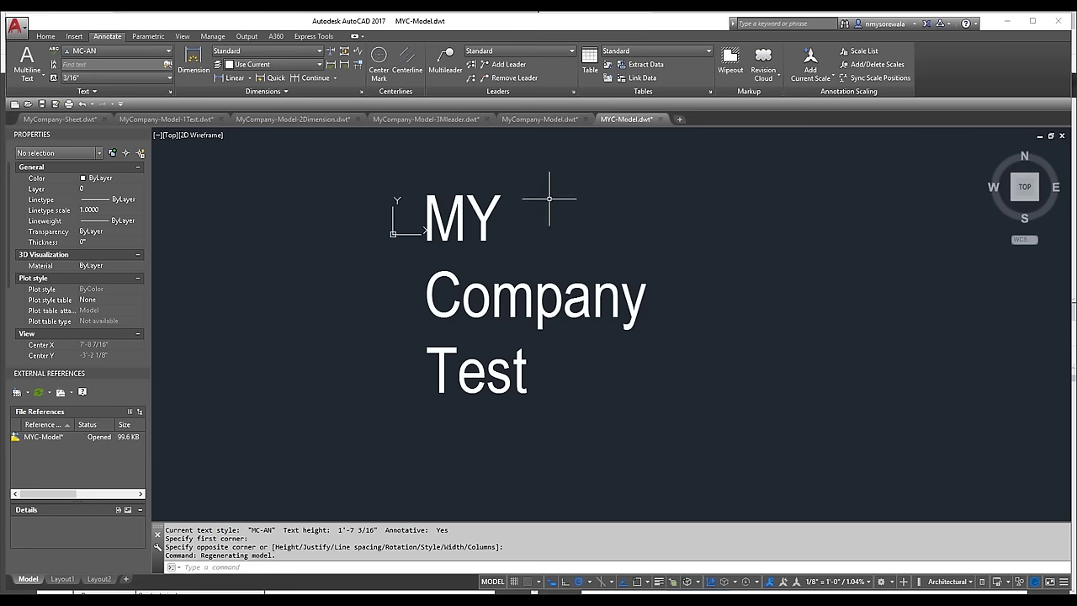
left_click(686, 448)
left_click(385, 180)
key("Escape")
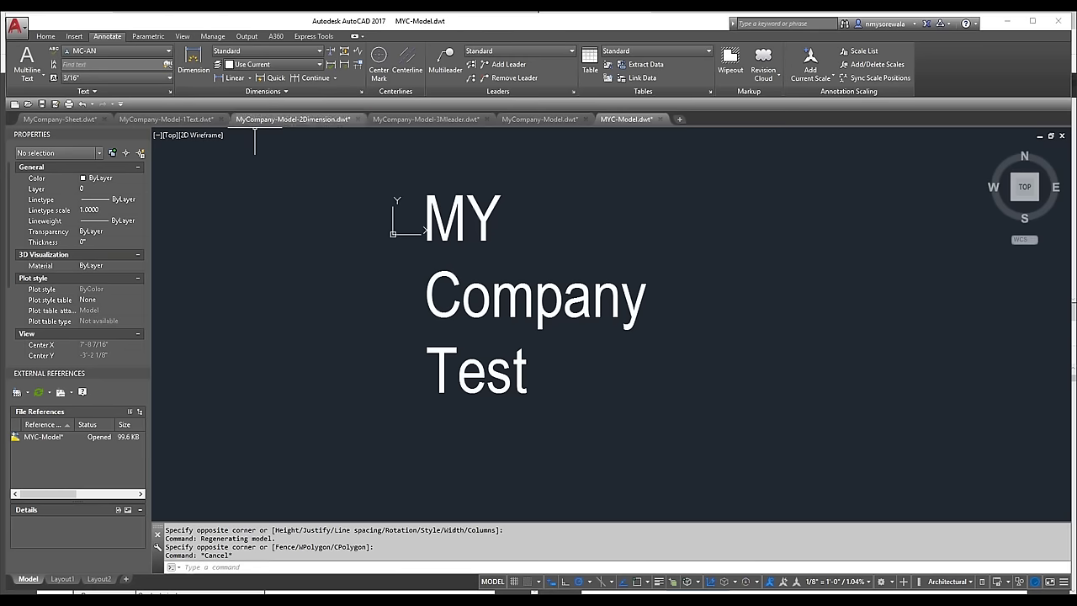
- Switch to model space of MyCompany-Model-1Text.dwt and check its text styles without changing them
left_click(187, 123)
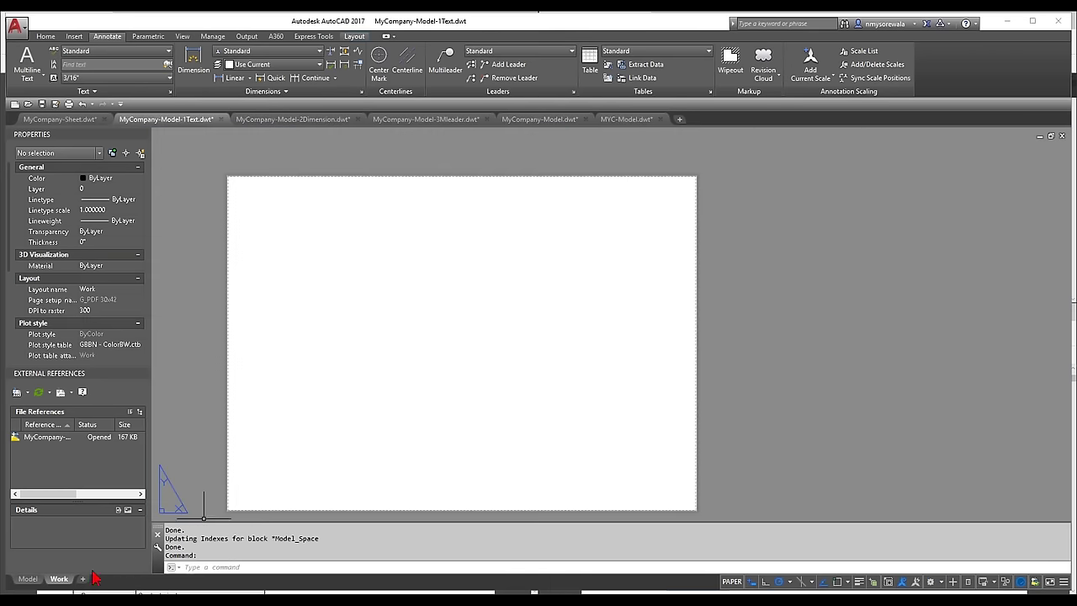
left_click(27, 579)
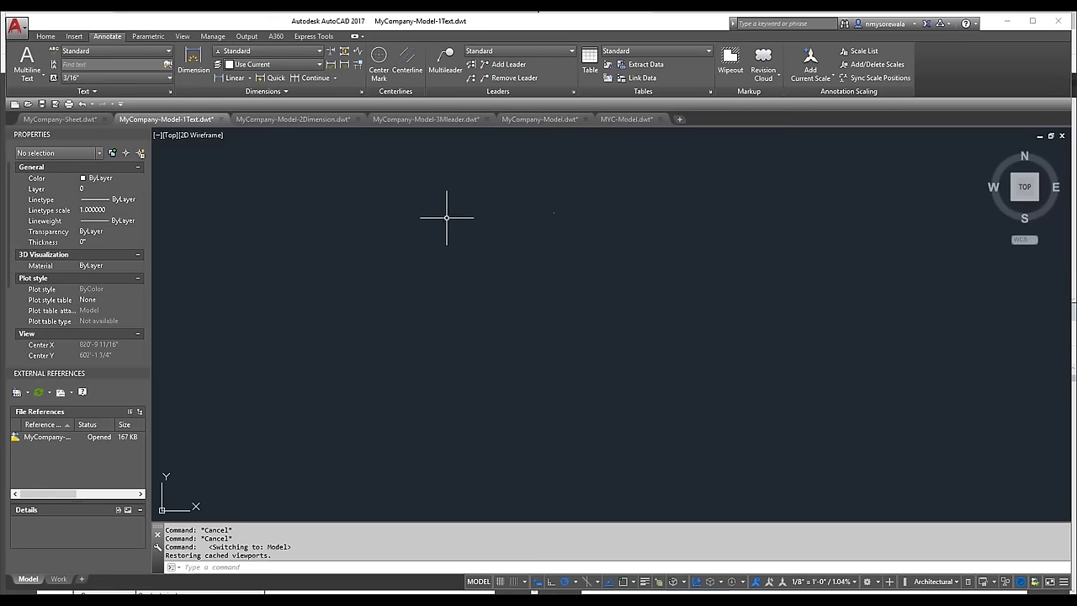
type("z")
type("t")
key("Return")
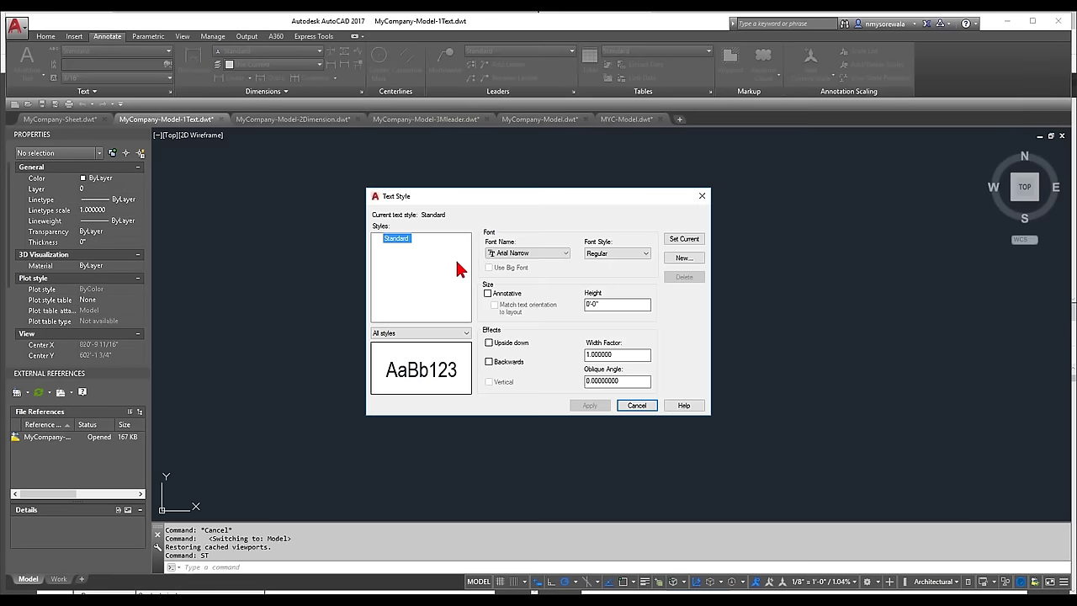
left_click(637, 403)
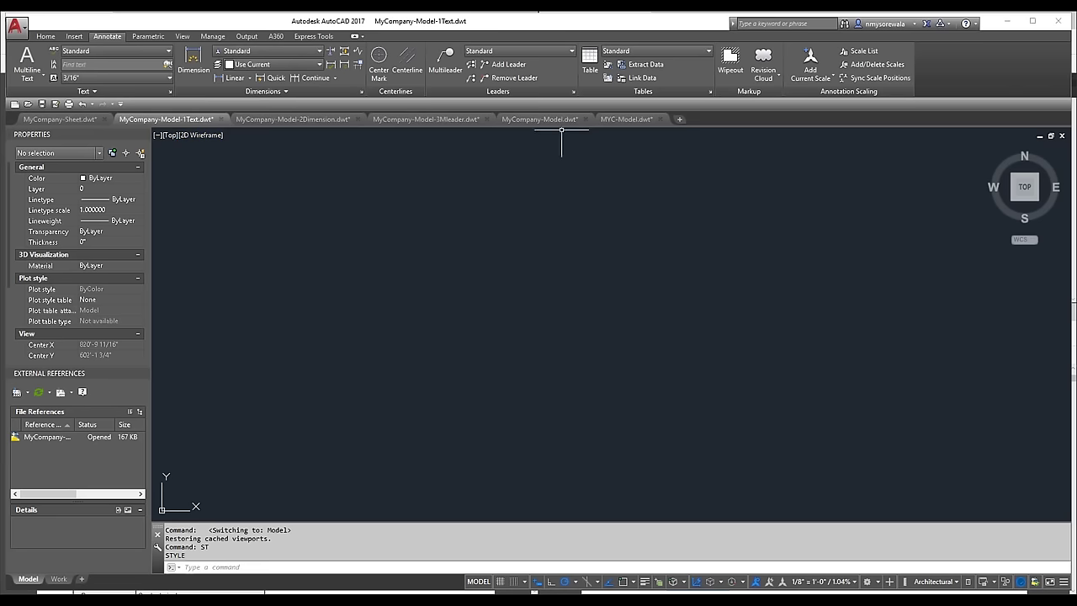
- Review the MC-AN, MC-DIMN_AN, MC-Symbol, MC-TitleSub_AN and MC-TitleText_AN text style settings in MyCompany-Model-2Dimension.dwt
left_click(305, 123)
type("ST")
key("Return")
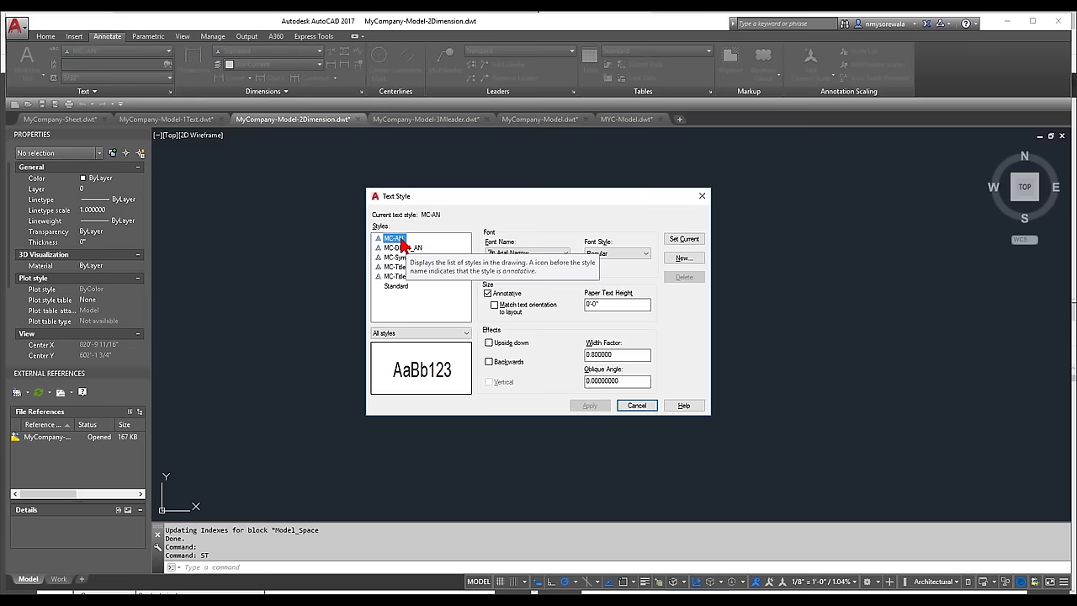
left_click(395, 250)
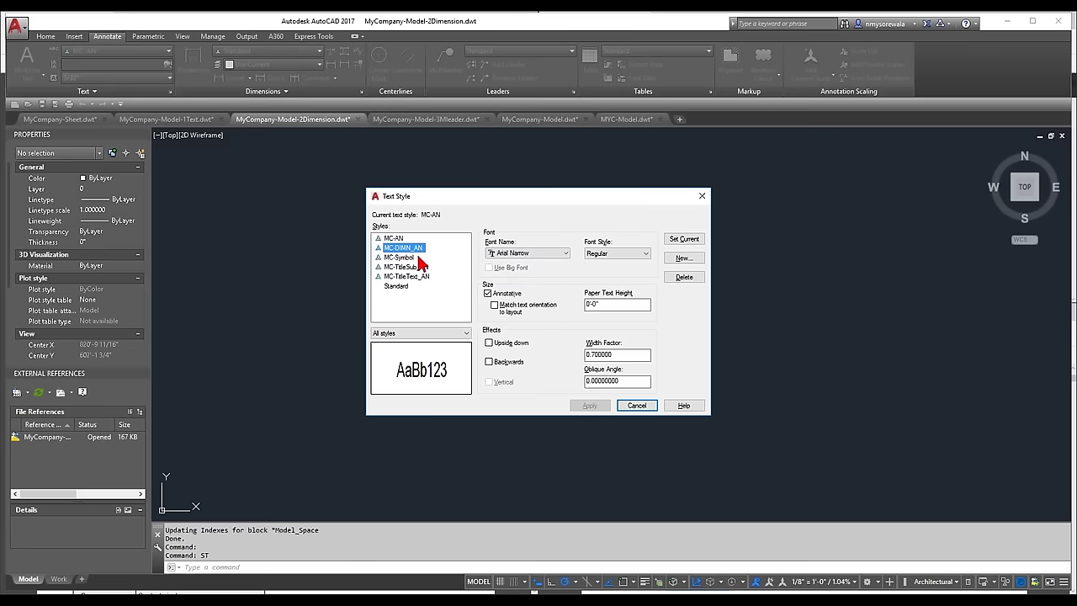
left_click(407, 258)
left_click(410, 267)
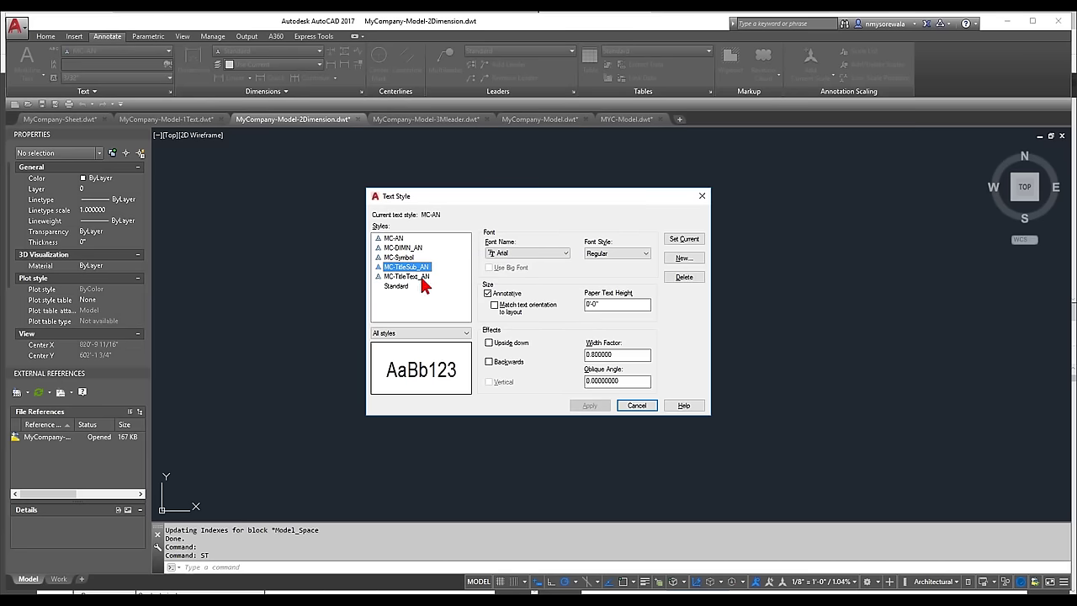
left_click(416, 277)
left_click(413, 268)
left_click(393, 239)
left_click(395, 247)
left_click(398, 257)
left_click(400, 266)
left_click(637, 406)
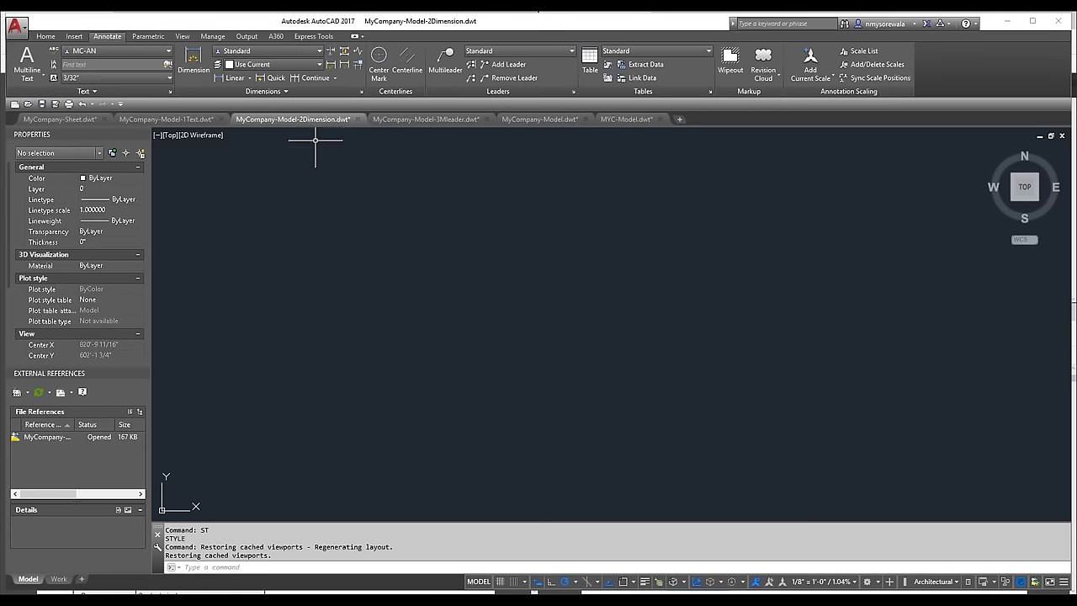
- Create a new annotative dimension style named MC-DIMN based on Standard in MyCompany-Model-2Dimension.dwt
left_click(362, 92)
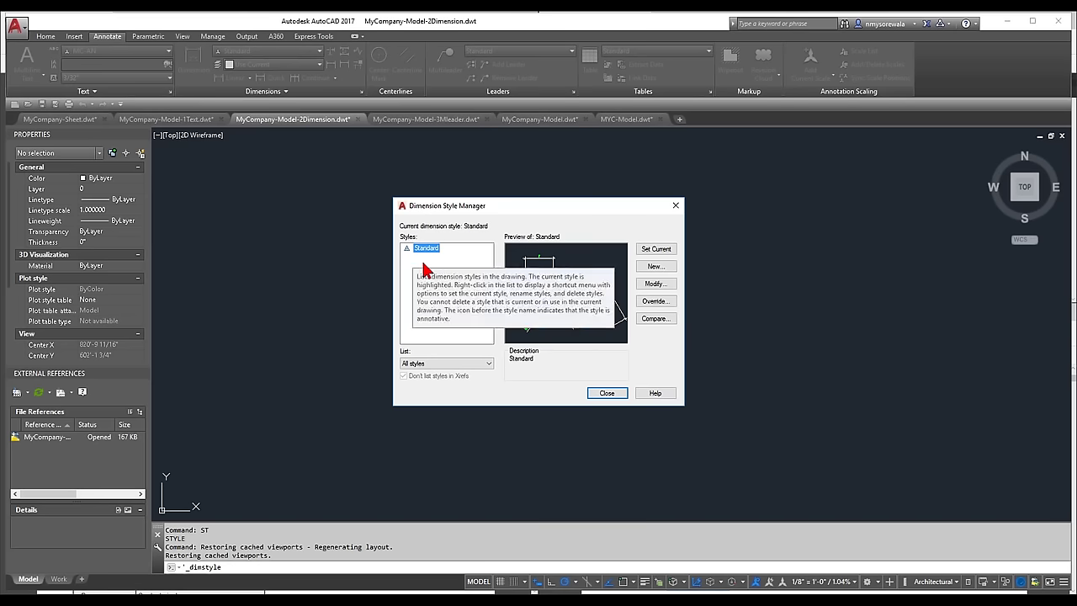
left_click(650, 268)
left_click(655, 266)
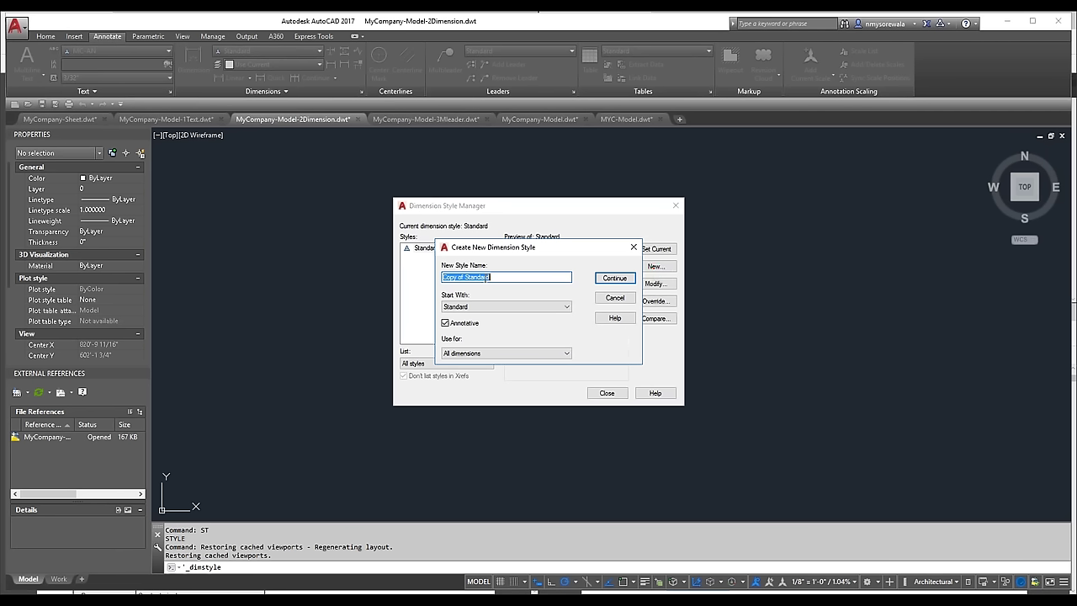
type("MC-DIMN")
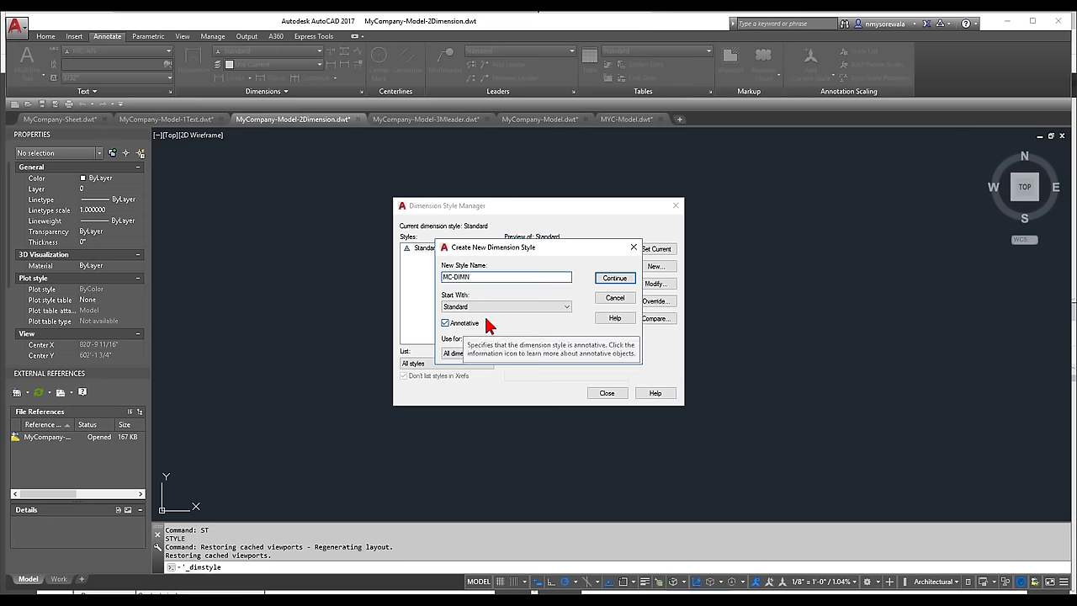
left_click(625, 279)
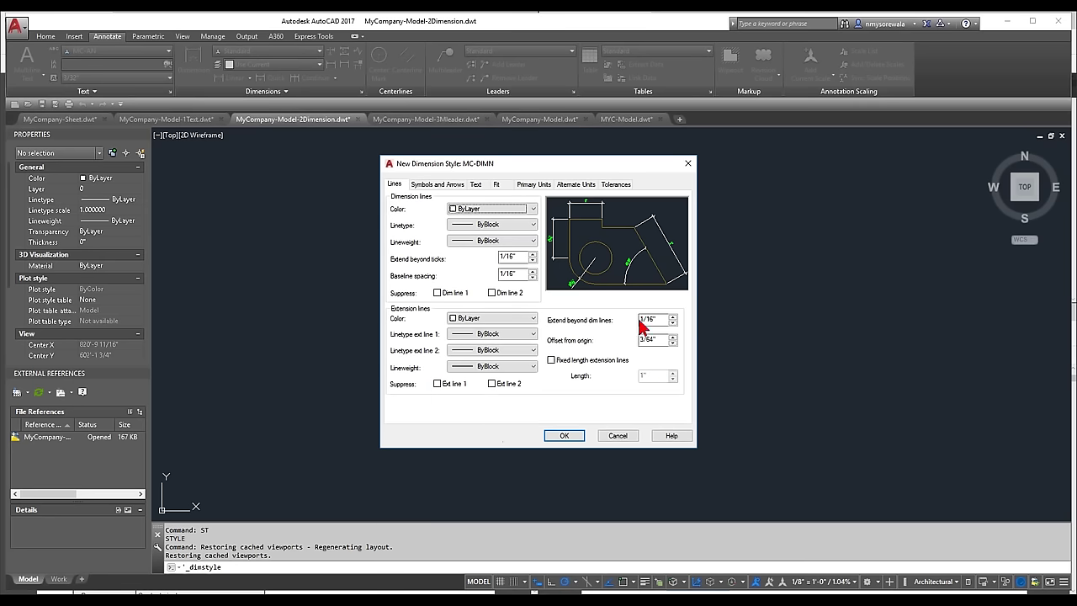
- Review the arrowhead, leader, center mark and dimension break settings of the MC-DIMN dimension style
left_click(438, 185)
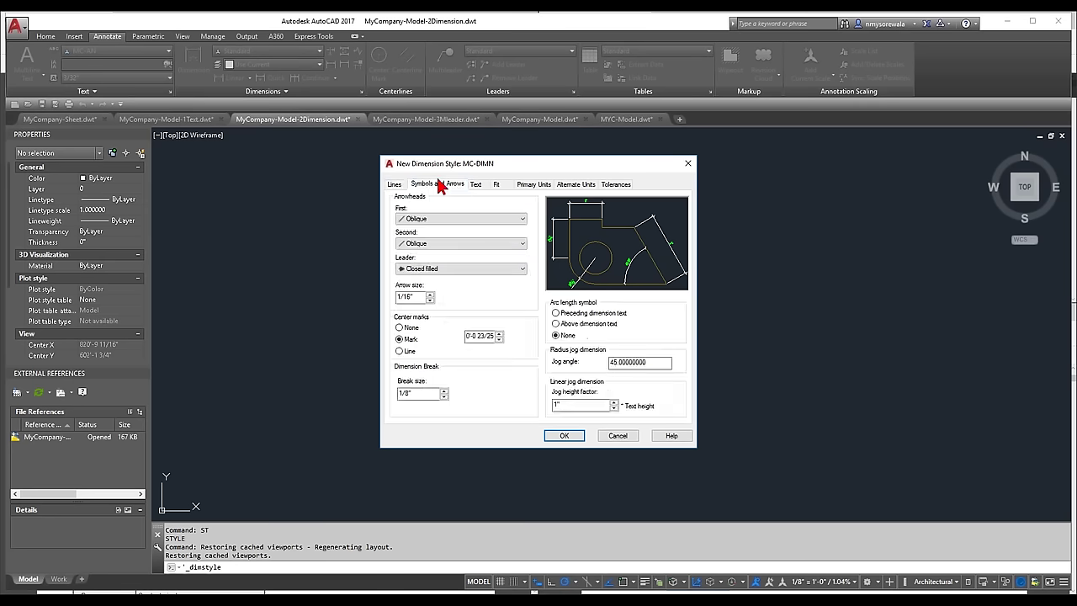
left_click(439, 271)
left_click(443, 278)
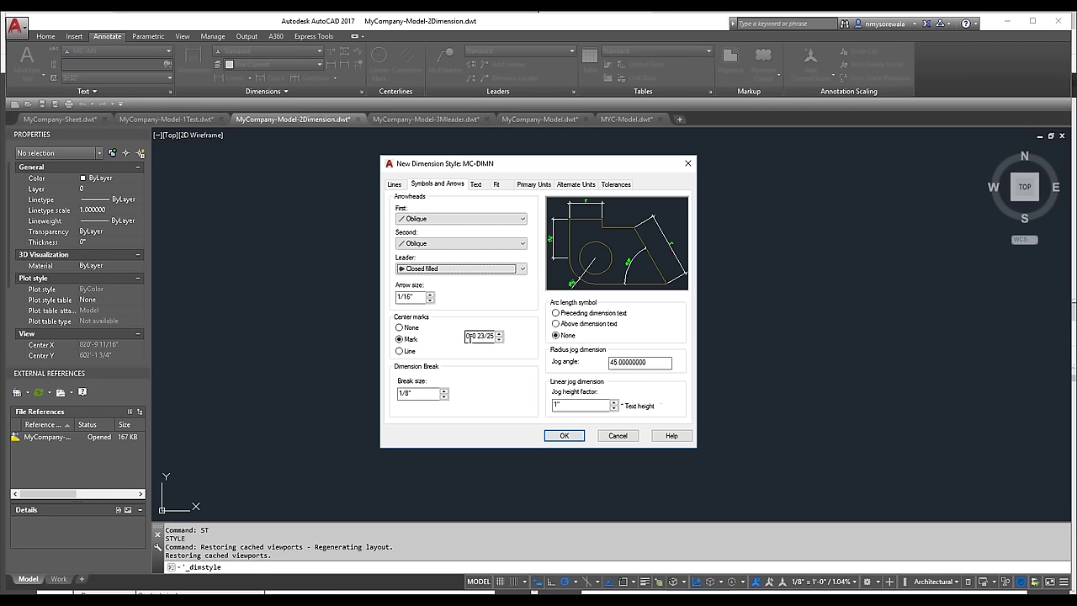
left_click(430, 394)
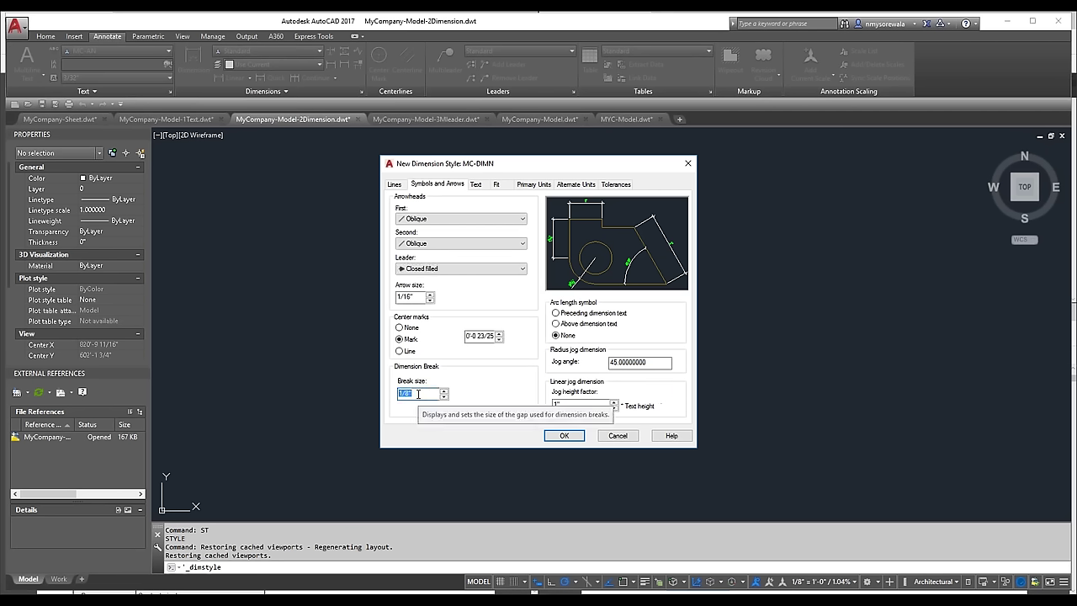
- Use the MC-DIMN_AN text style for the dimension text of the MC-DIMN style
left_click(477, 185)
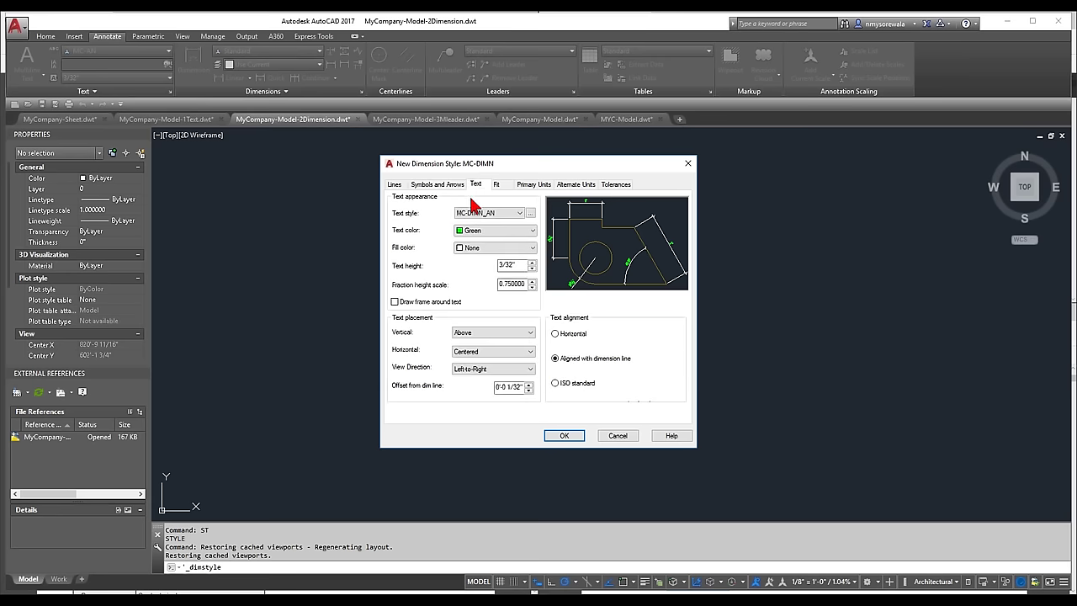
left_click(496, 214)
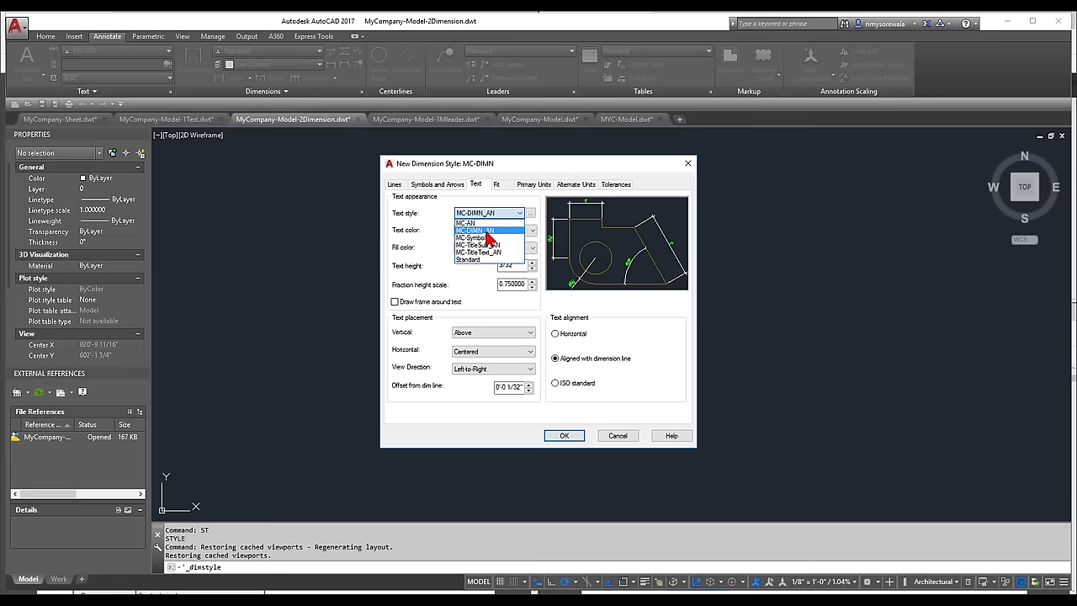
left_click(479, 229)
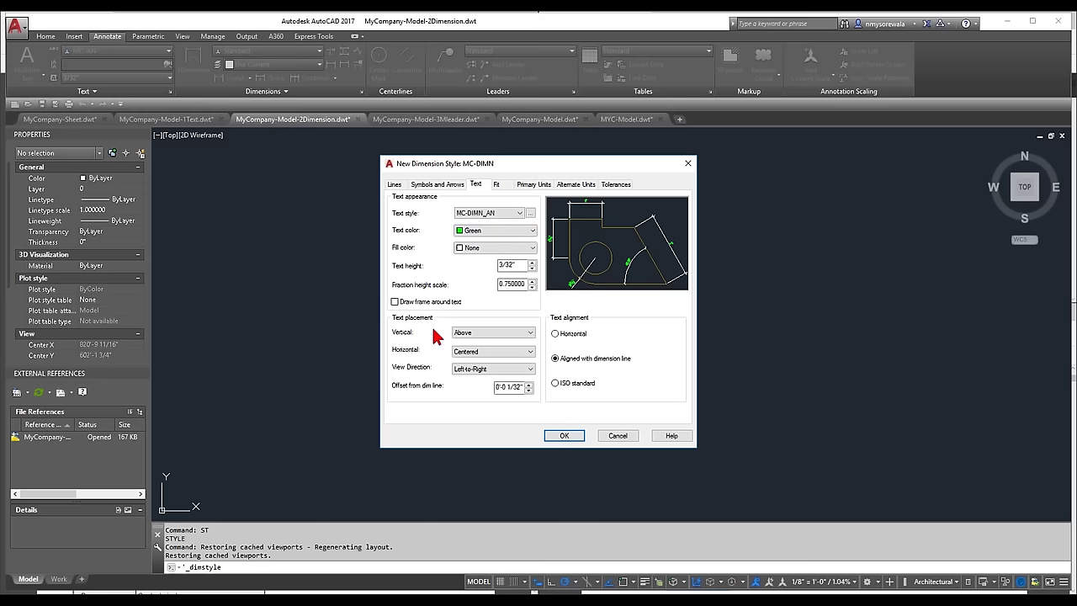
- Try Centered as the vertical placement of the dimension text, and set it back to Above
left_click(498, 334)
left_click(486, 342)
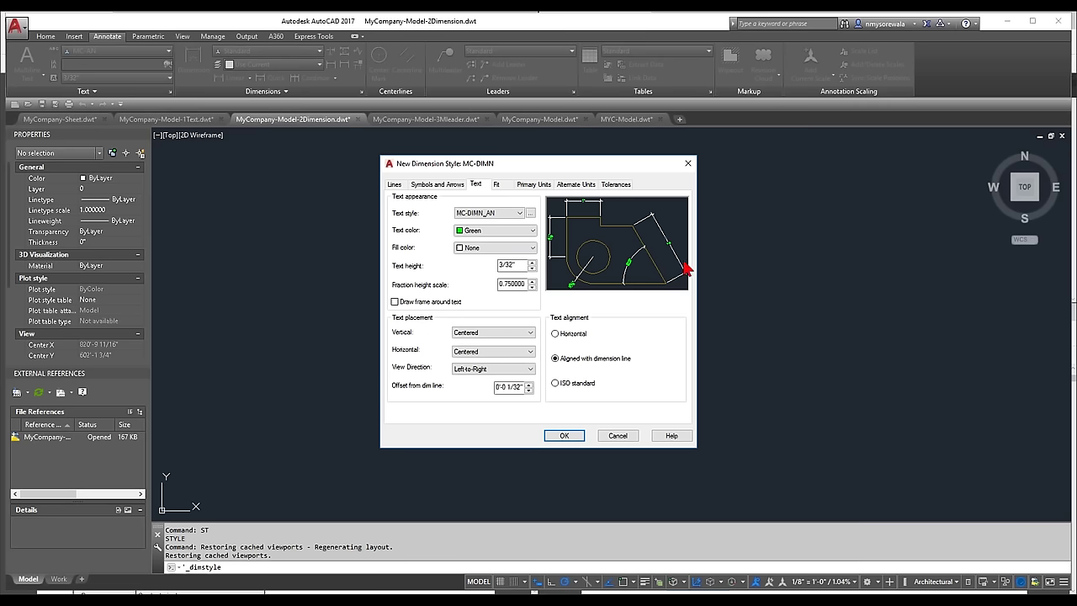
left_click(498, 335)
left_click(497, 334)
left_click(491, 334)
left_click(487, 350)
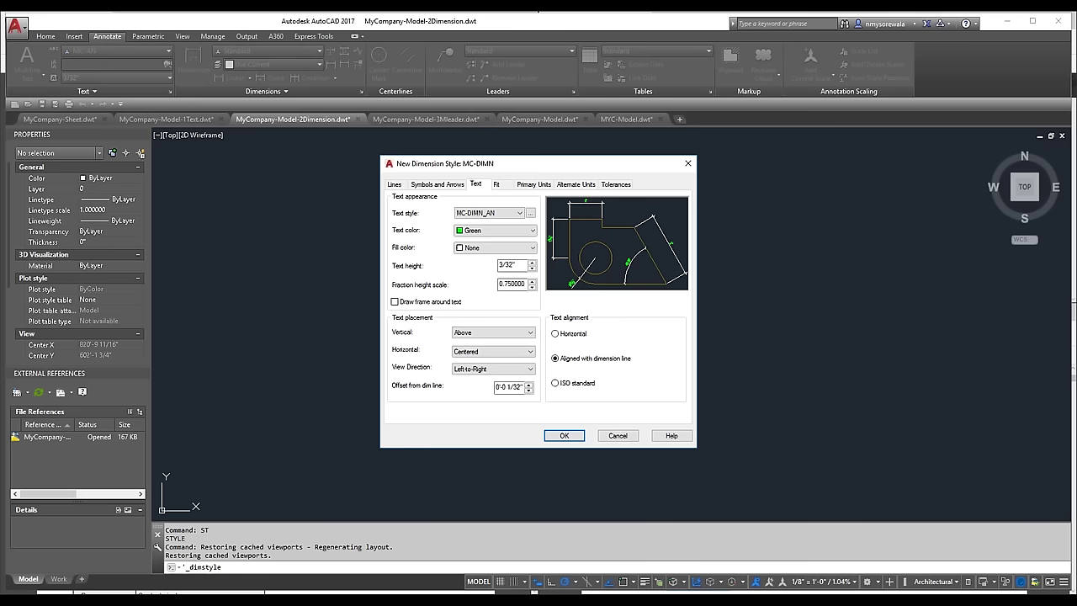
- Try Horizontal alignment for the dimension text, and set it back to Aligned with dimension line
left_click_drag(506, 386, 522, 386)
left_click(623, 361)
left_click(576, 335)
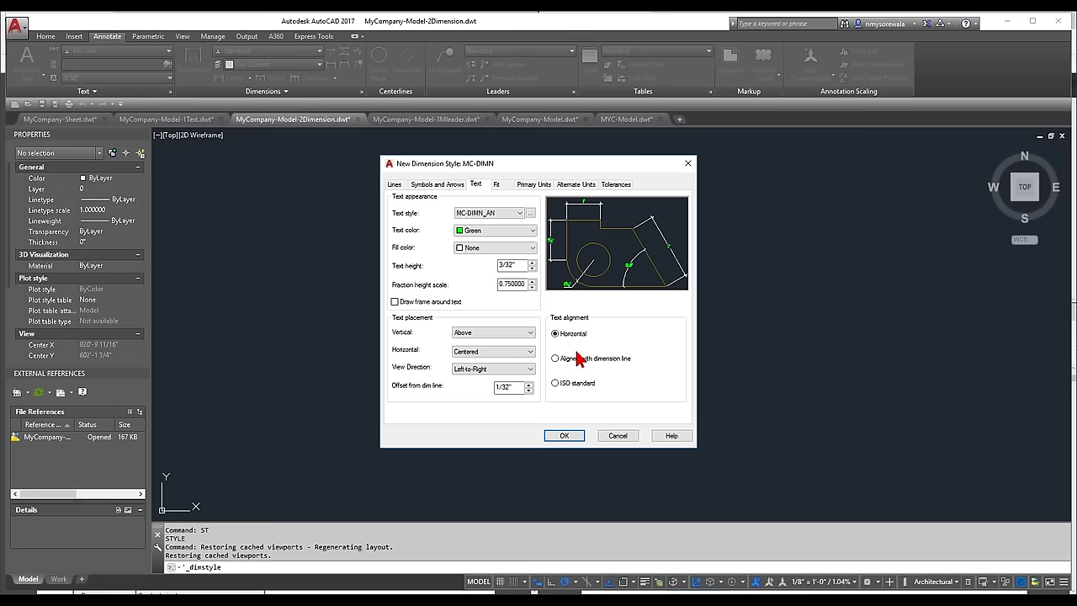
left_click(577, 362)
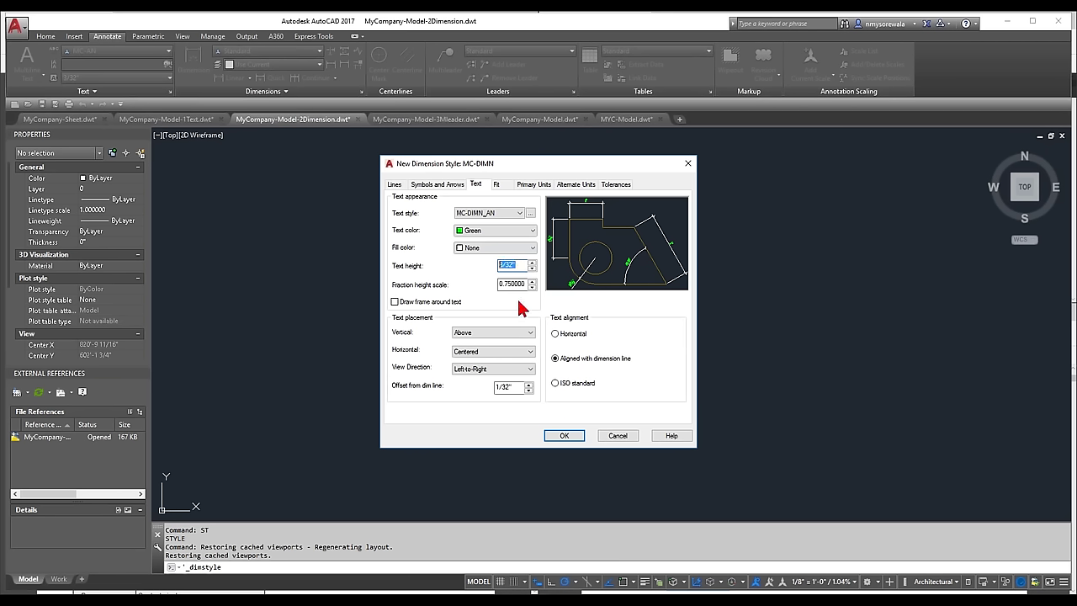
- Try replacing the annotative scaling of MC-DIMN with an overall scale, and turn Annotative back on
left_click(498, 185)
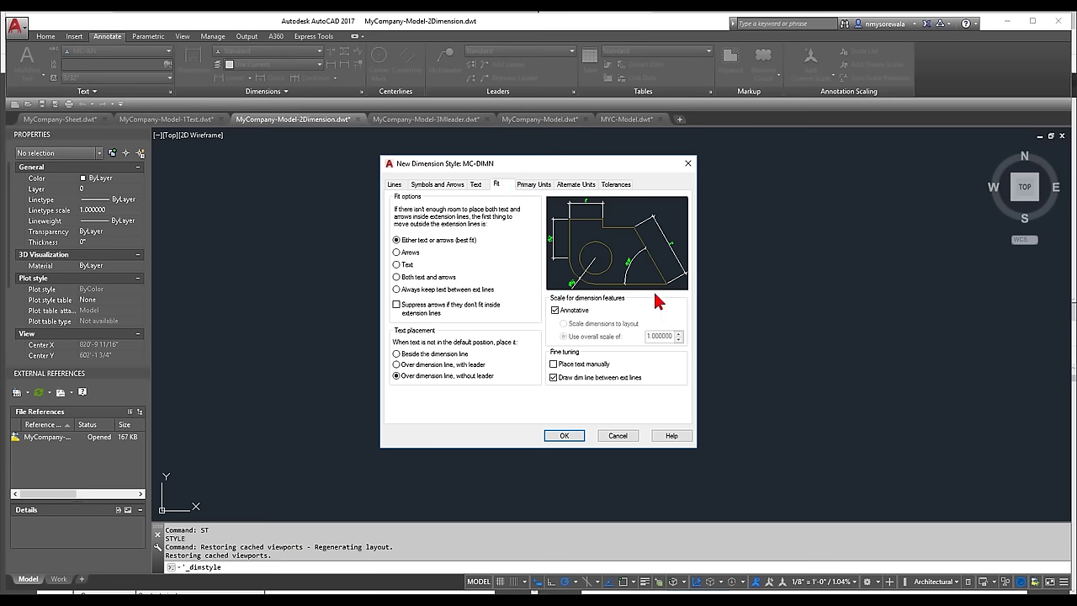
left_click(555, 311)
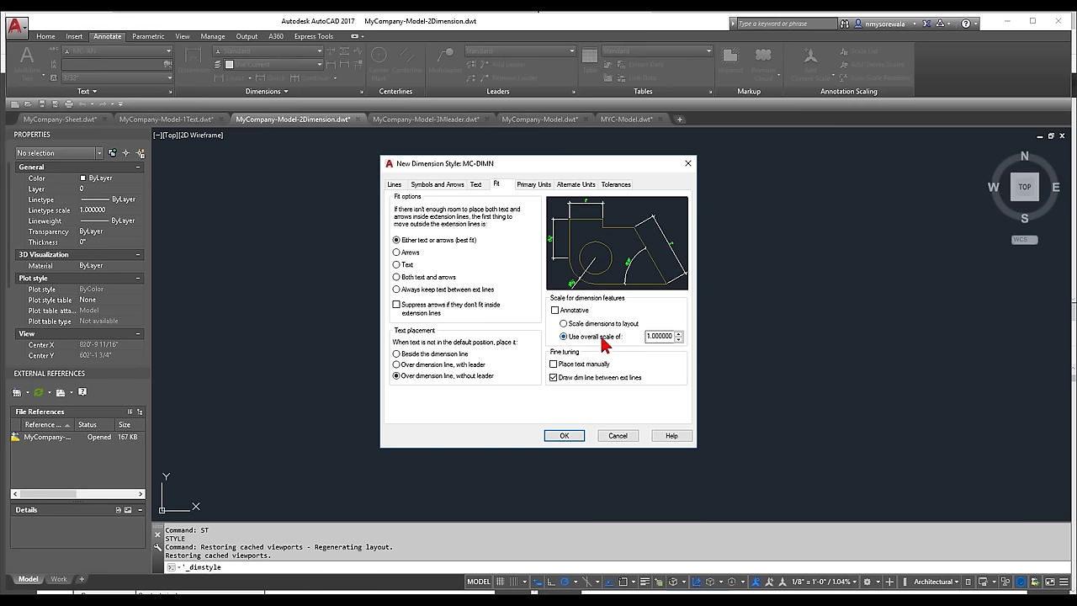
left_click_drag(650, 337, 680, 337)
left_click(559, 312)
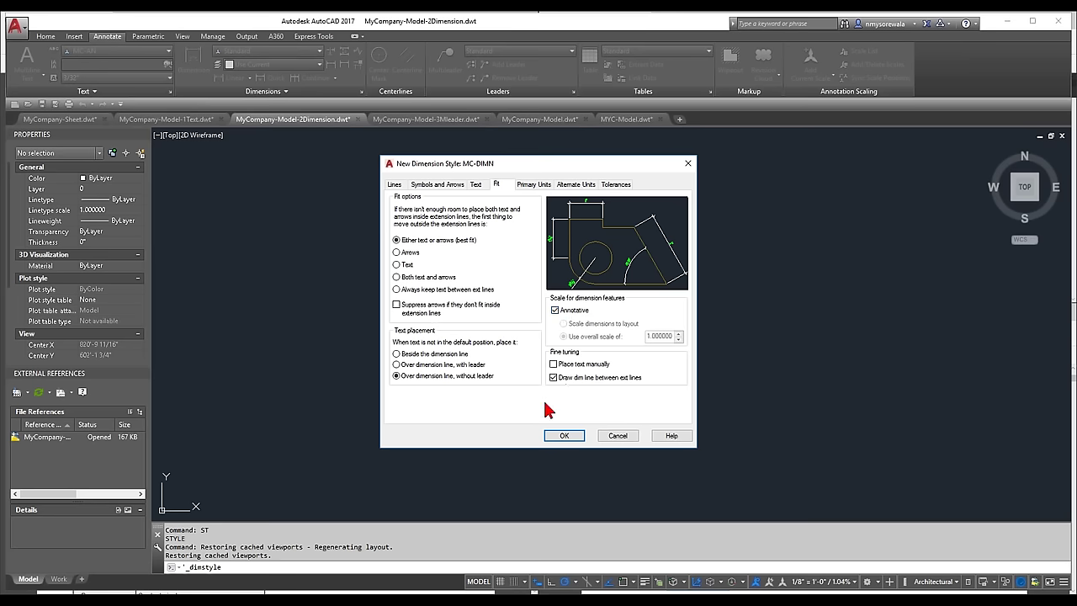
- Check the tolerance settings of MC-DIMN, accept the new dimension style and leave the style manager
left_click(532, 185)
left_click(615, 184)
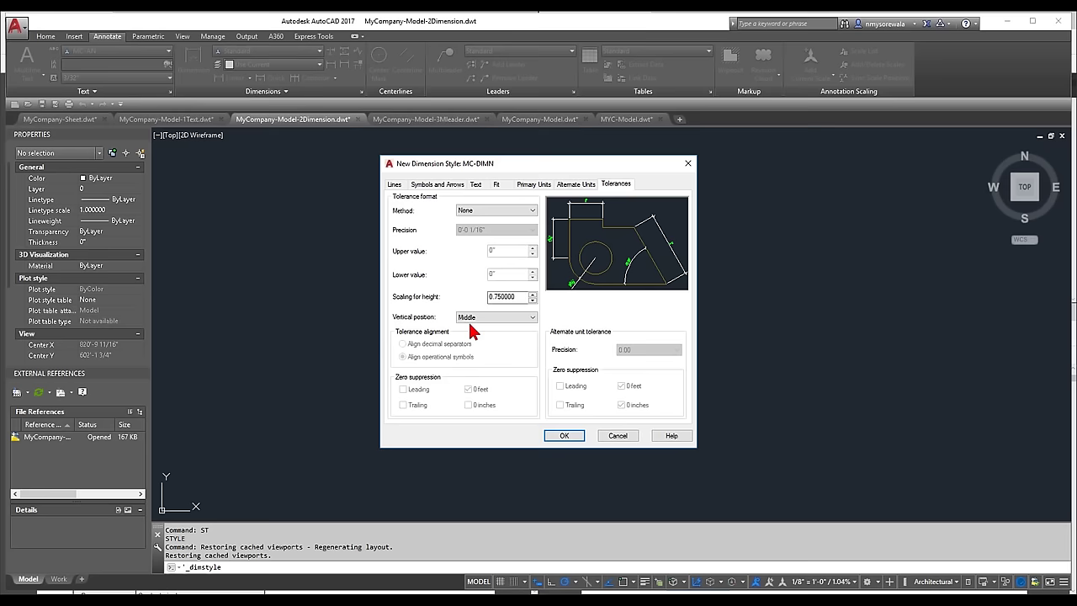
left_click(562, 436)
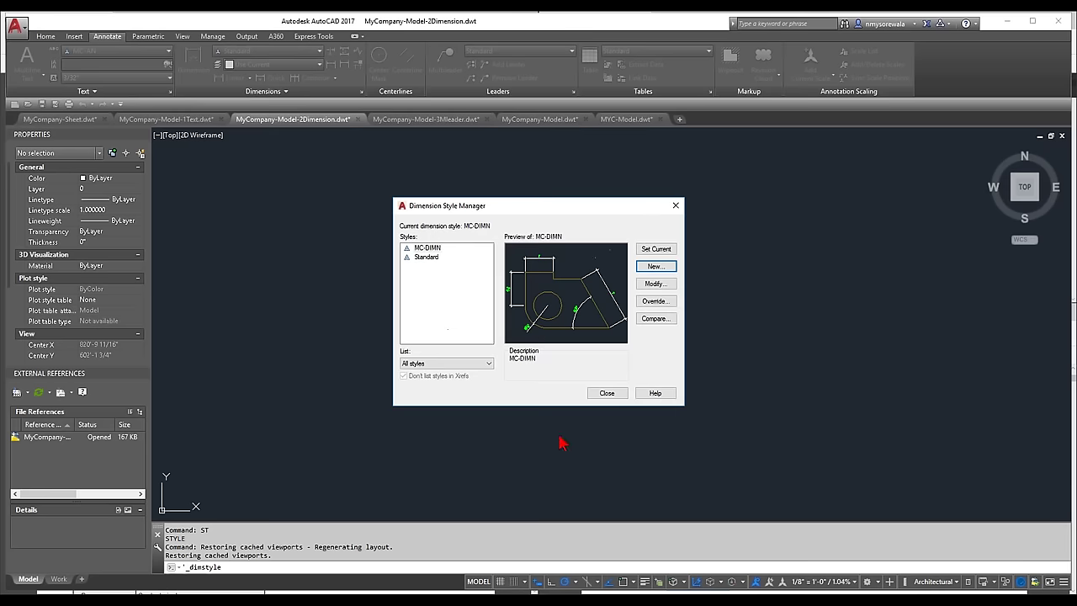
left_click(609, 394)
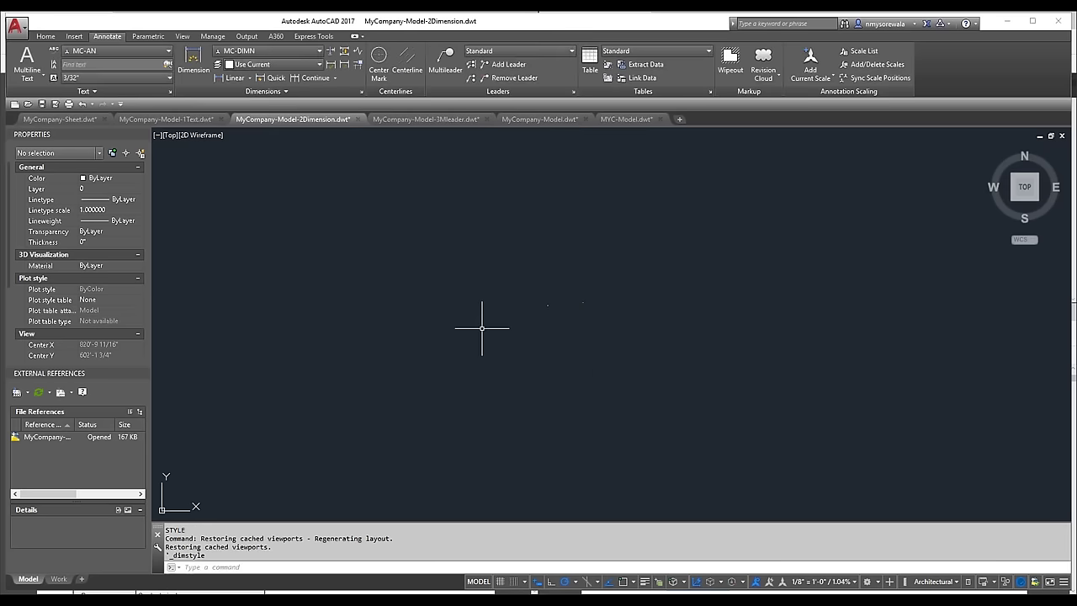
- Draw a long horizontal test line across the middle of model space
type("L")
key("Return")
left_click(435, 326)
left_click(815, 325)
key("Escape")
type("cIM")
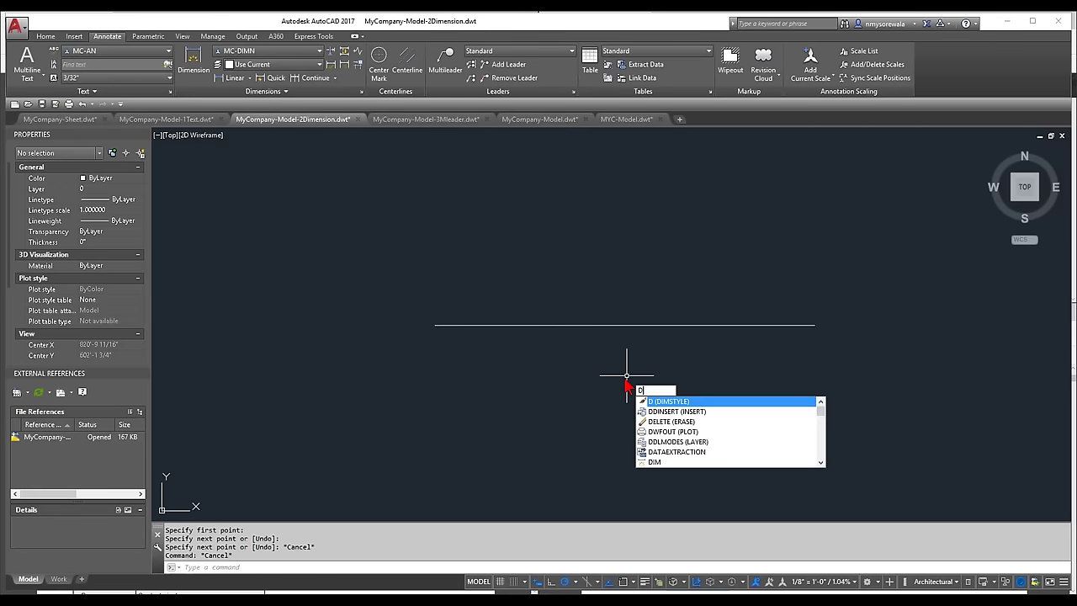
key("Escape")
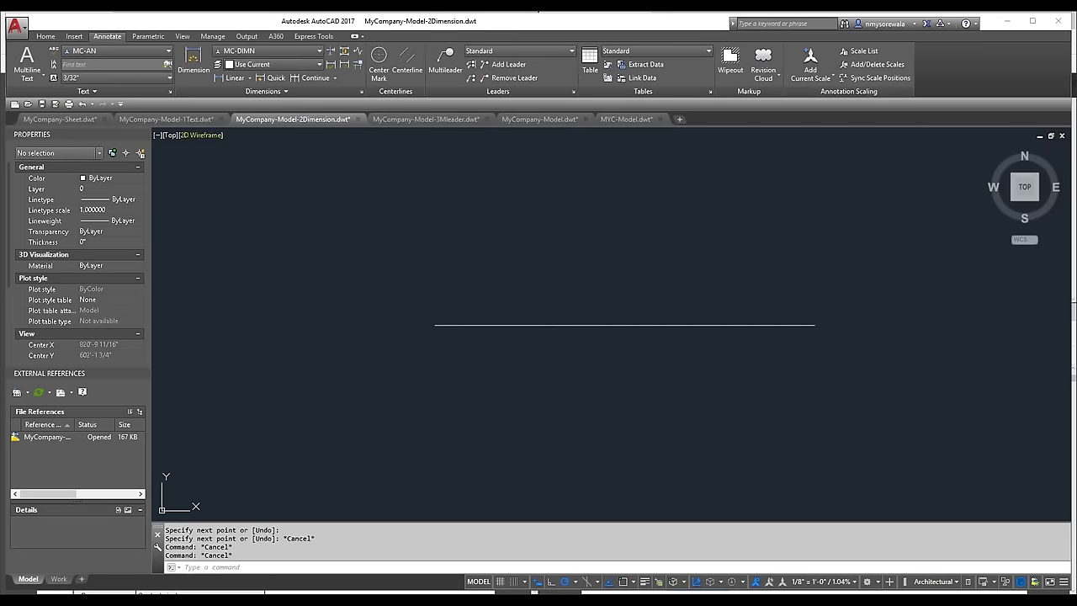
- Dimension the full length of the horizontal line with the Dimension command
left_click(192, 61)
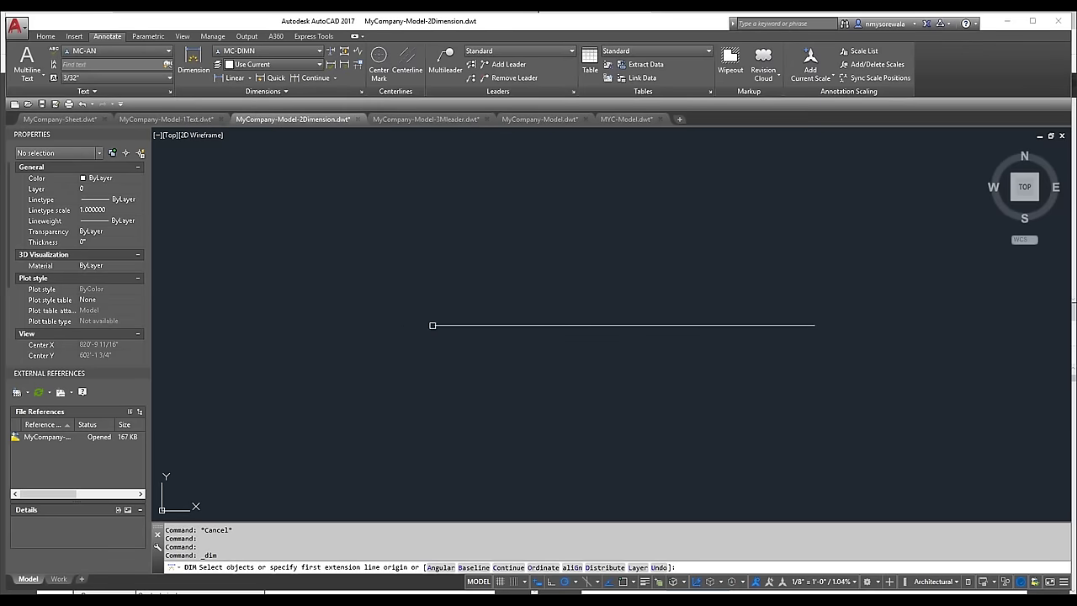
left_click(437, 324)
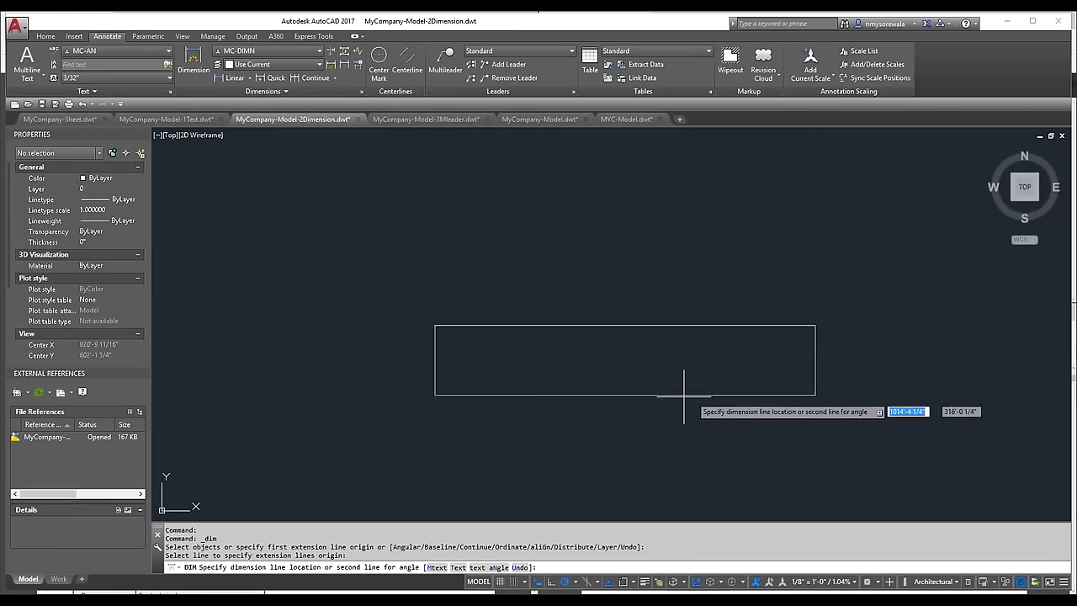
left_click(819, 336)
key("Escape")
- Add a linear dimension above the horizontal line, spanning about 25'-1" from its left end
scroll(626, 341, "up", 6)
scroll(639, 261, "up", 10)
scroll(748, 332, "up", 10)
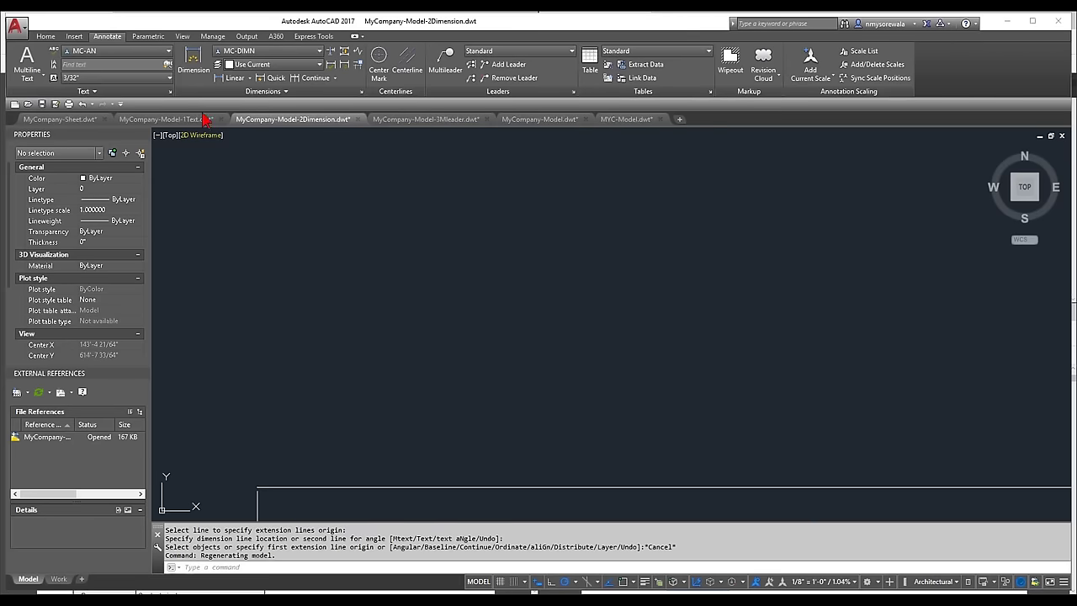
left_click(232, 78)
left_click(256, 488)
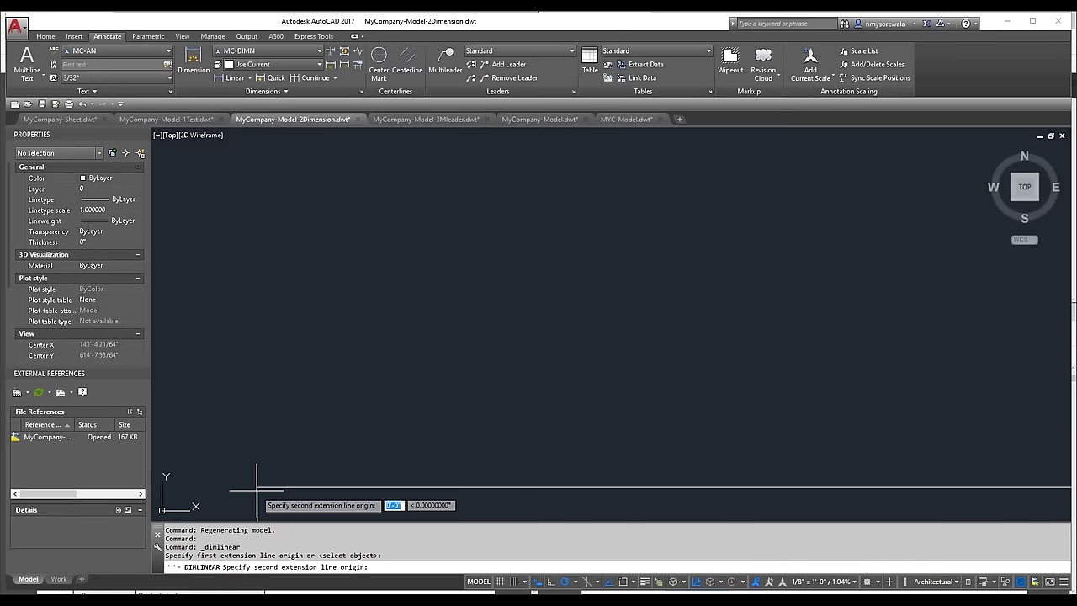
left_click(515, 488)
left_click(521, 433)
key("Escape")
scroll(515, 370, "up", 1)
scroll(500, 365, "up", 1)
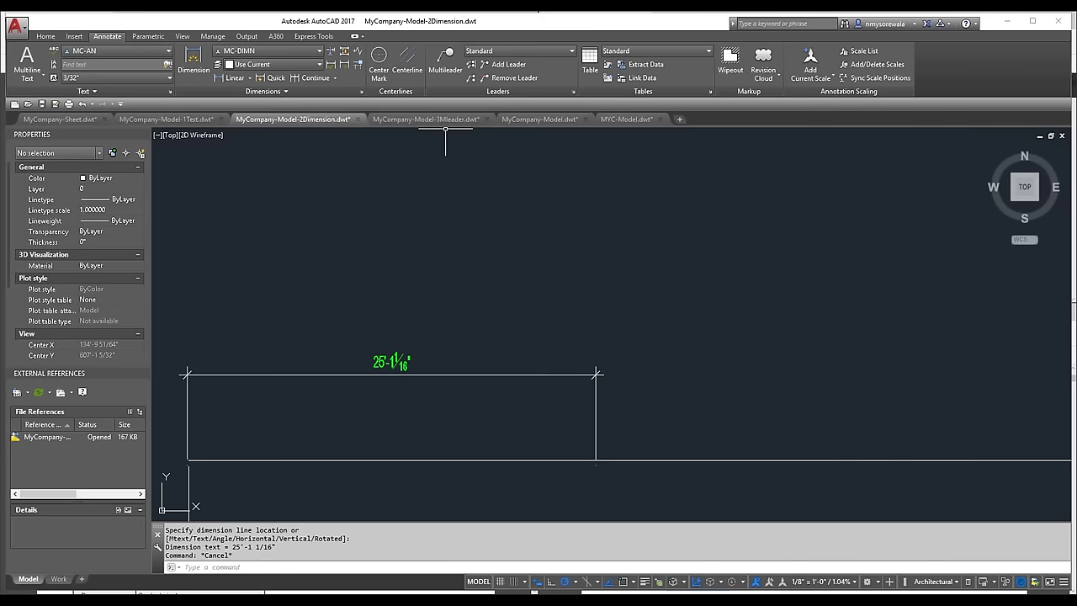
- Draw a diagonal line crossing the horizontal line just past the short linear dimension
scroll(432, 159, "down", 3)
scroll(432, 246, "down", 3)
key("l")
key("Return")
left_click(594, 169)
left_click(471, 300)
key("Escape")
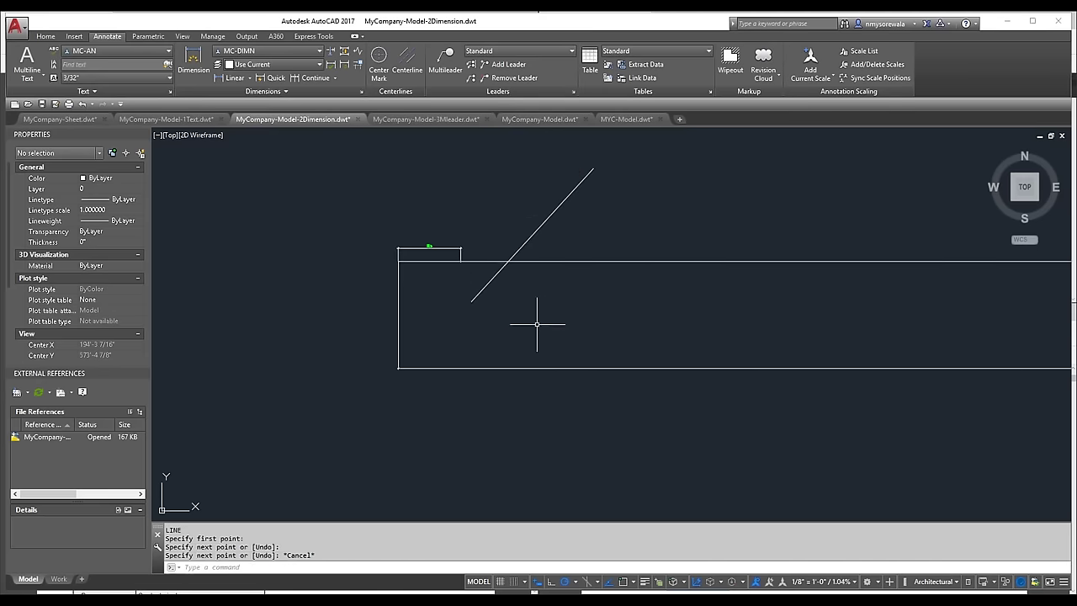
- Draw a circle overlapping the upper part of the diagonal line and crossing the horizontal line
type("Cirtcl")
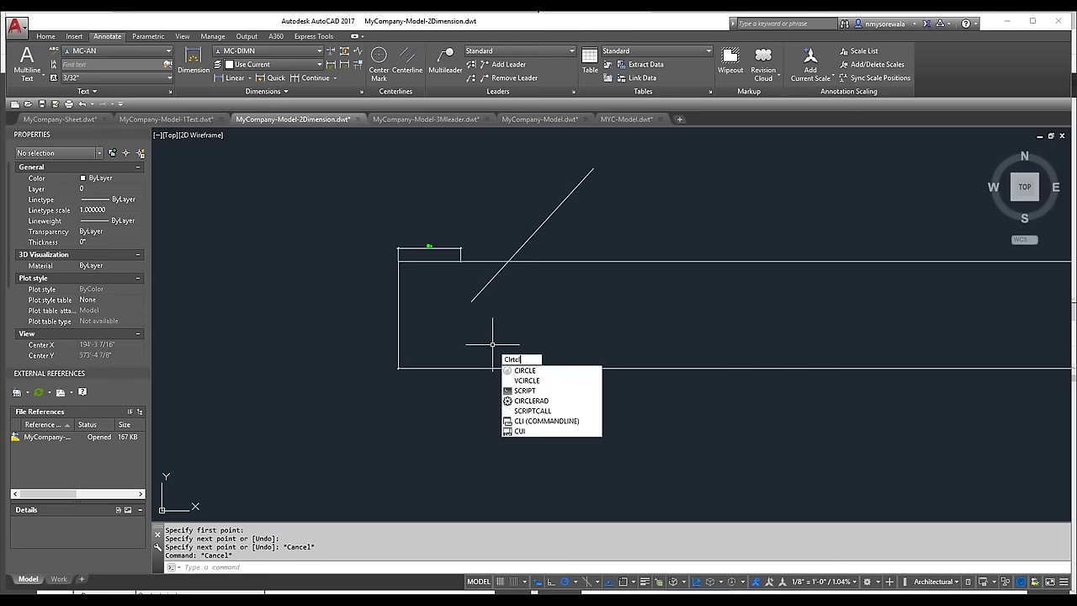
key("Return")
left_click(609, 239)
left_click(686, 239)
key("Escape")
key("Escape")
- Add an angular dimension between the diagonal line and the horizontal line, placing its arc inside the circle
scroll(622, 246, "down", 2)
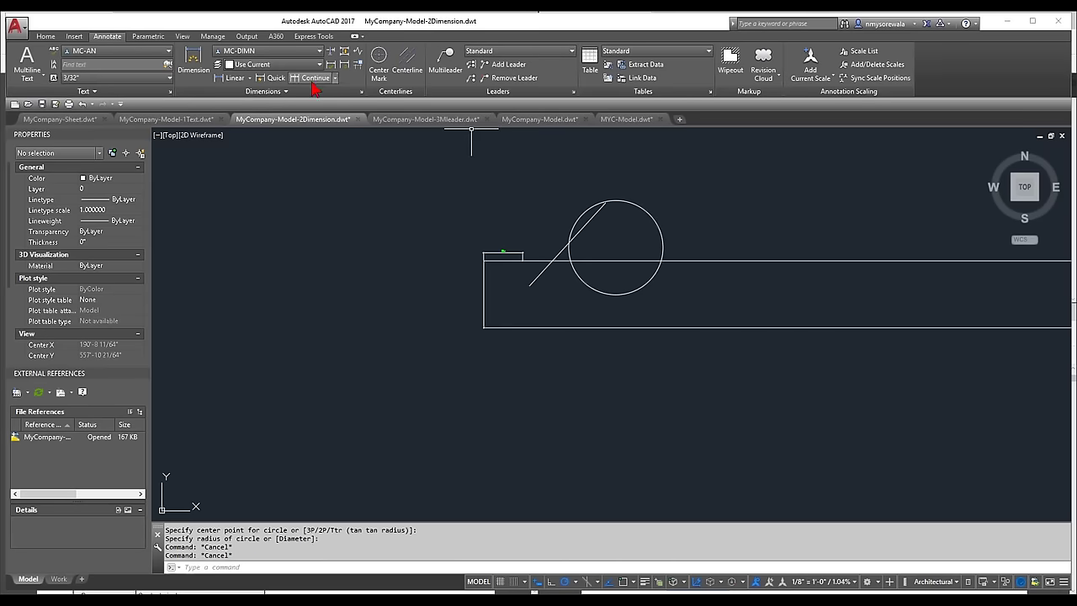
left_click(250, 78)
left_click(244, 140)
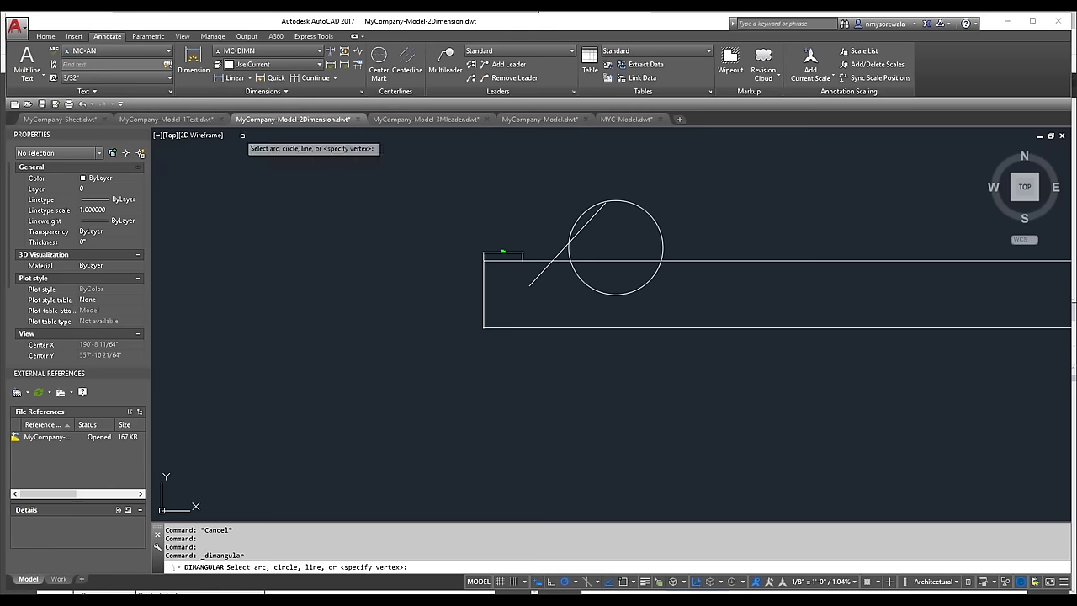
left_click(556, 254)
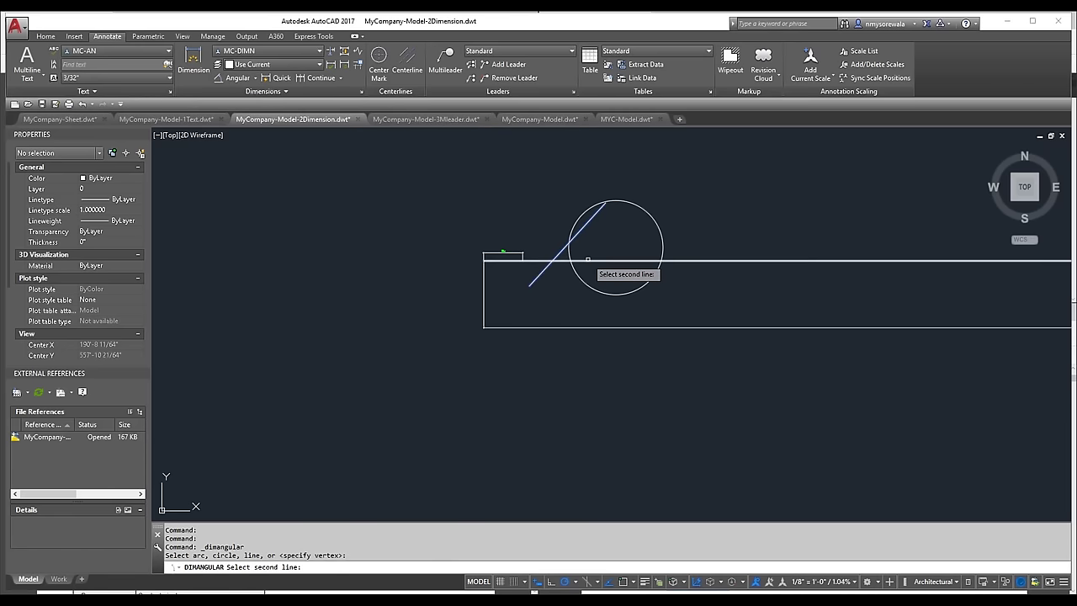
left_click(593, 261)
left_click(596, 249)
- Inspect the angular dimension's style, arrow, line, text, fit and unit properties, and deselect it
scroll(596, 250, "up", 6)
scroll(620, 233, "up", 2)
left_click(582, 283)
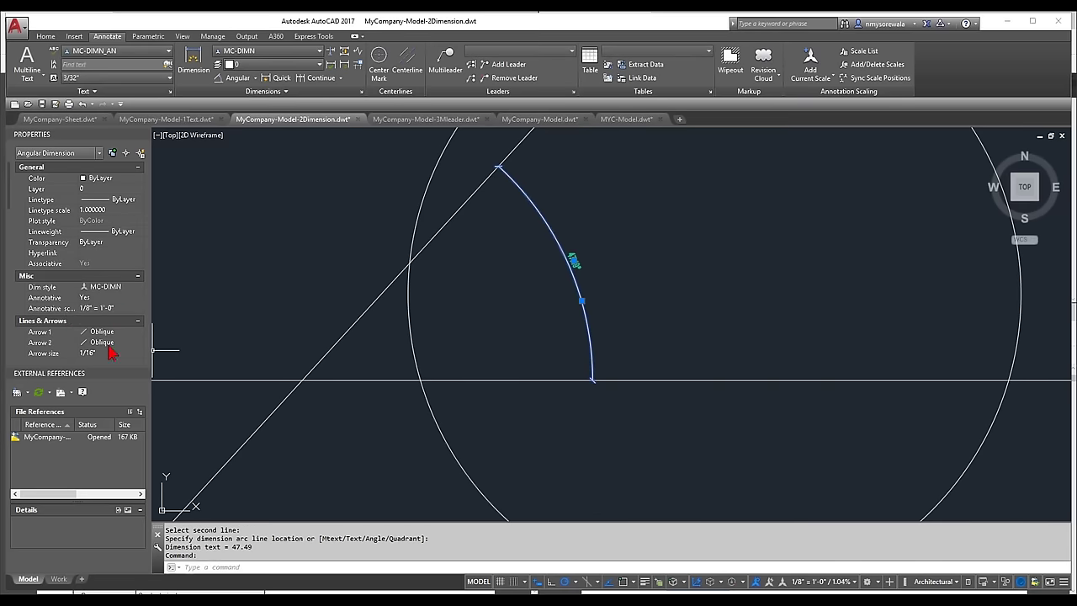
left_click_drag(10, 195, 20, 226)
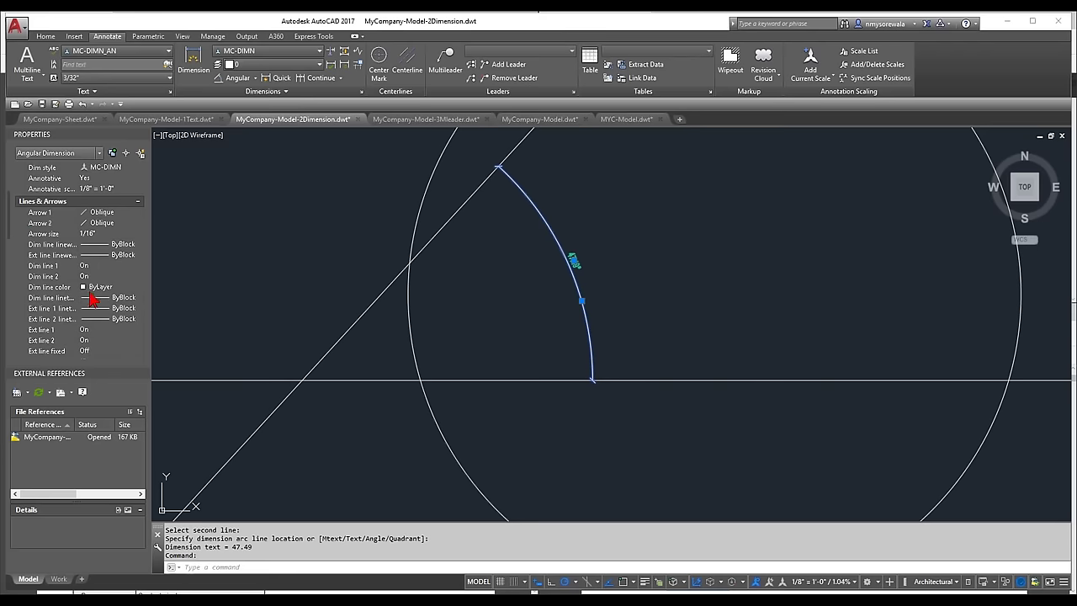
left_click_drag(10, 235, 17, 291)
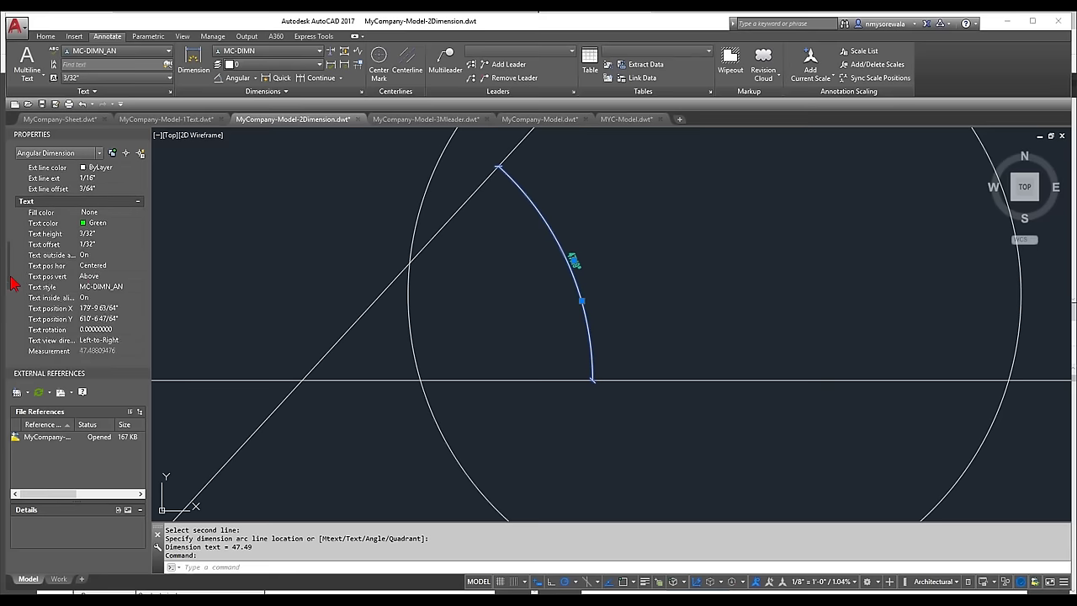
left_click_drag(10, 285, 11, 294)
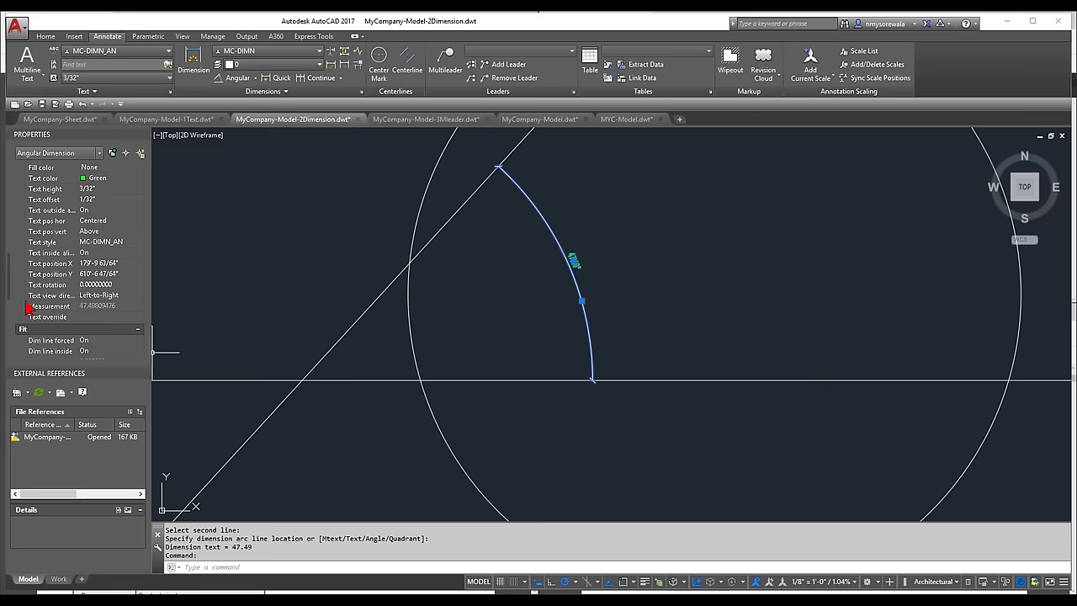
left_click_drag(12, 291, 11, 309)
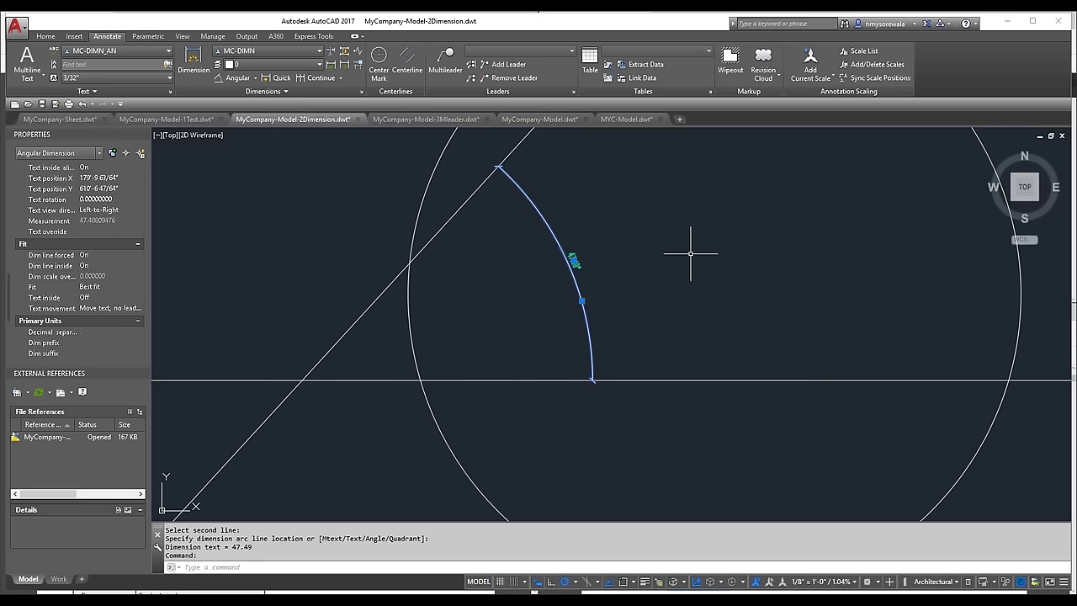
key("Escape")
key("Escape")
scroll(577, 262, "down", 2)
scroll(577, 262, "down", 3)
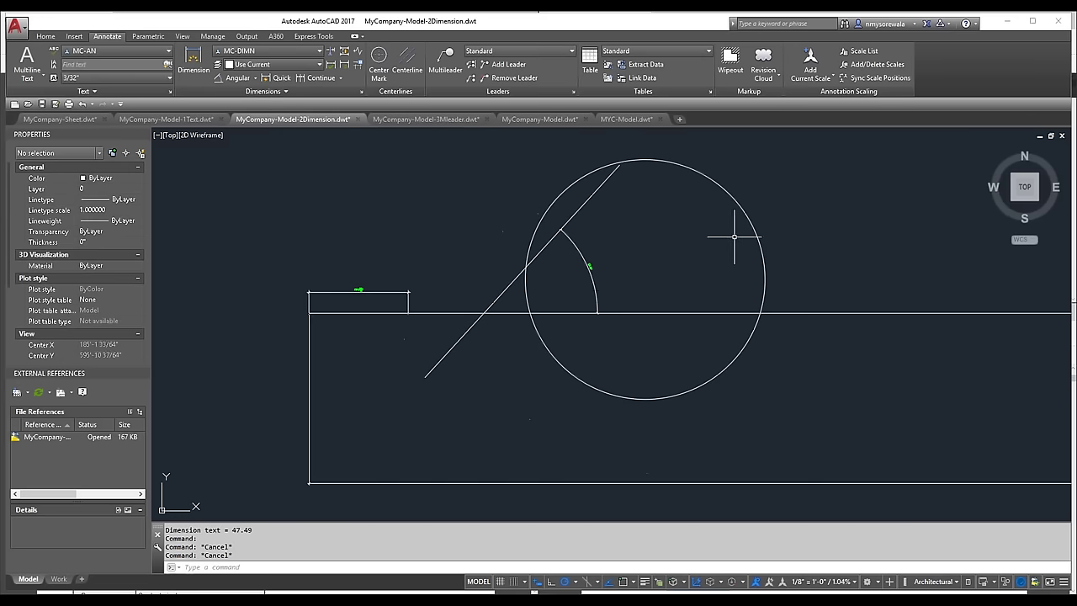
scroll(724, 194, "up", 3)
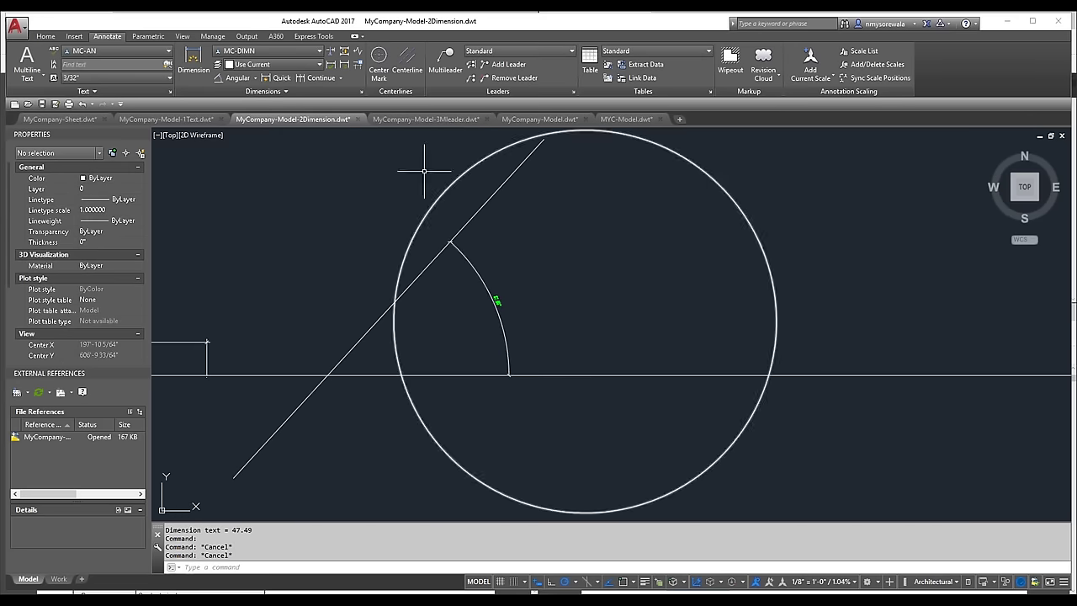
- Add a radius dimension to the circle's upper-right edge, placing its text just past the centre
left_click(255, 79)
left_click(244, 190)
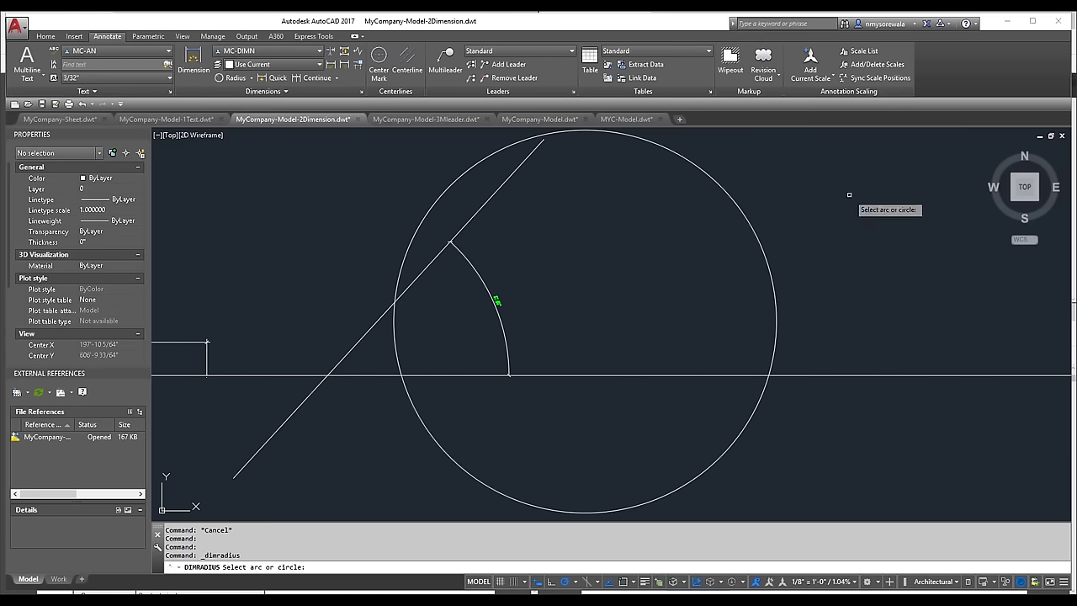
left_click(736, 203)
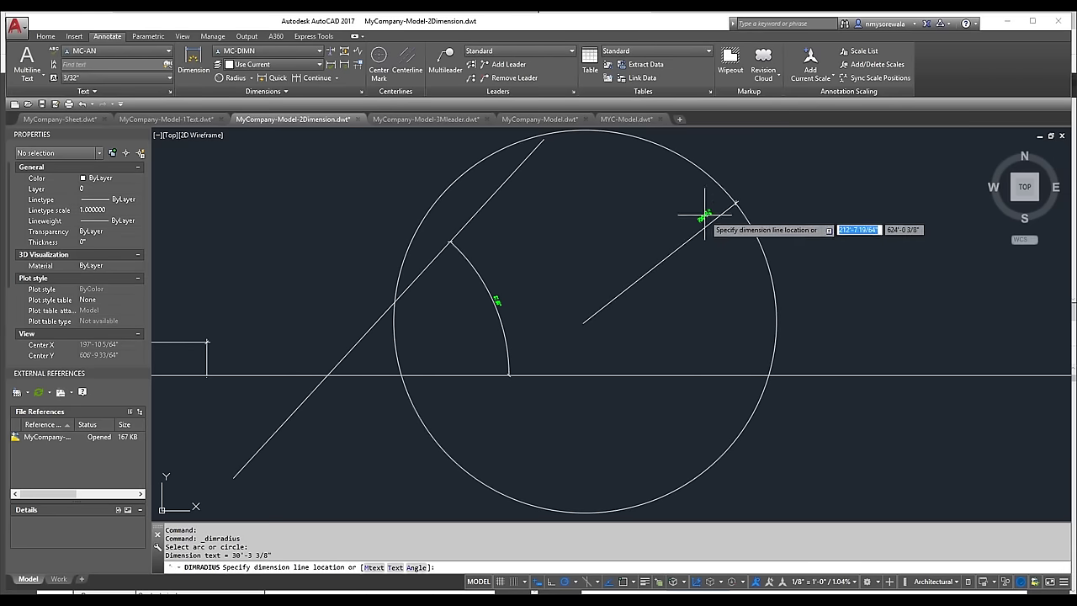
left_click(572, 330)
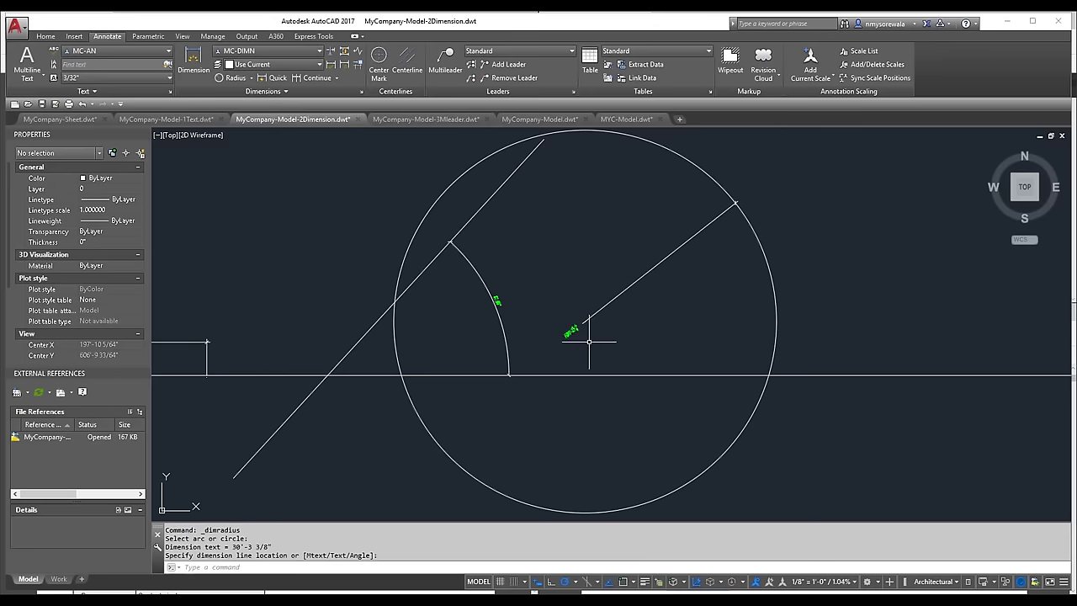
left_click(571, 330)
key("Escape")
- Draw a leader inside the circle below the radius text, with a horizontal landing and the annotation MY TEST
scroll(736, 193, "up", 5)
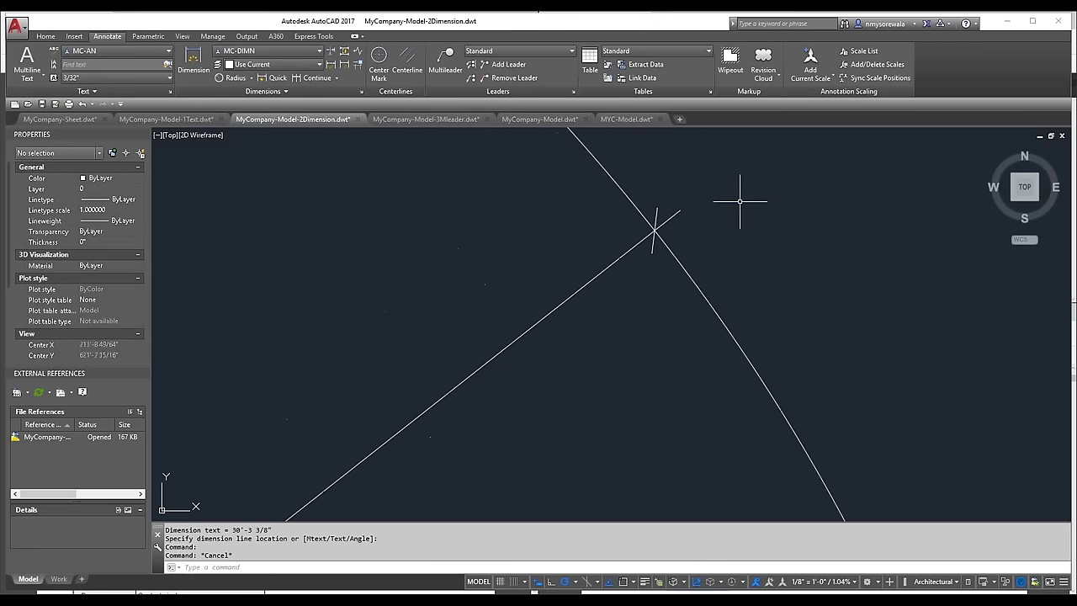
scroll(681, 245, "down", 6)
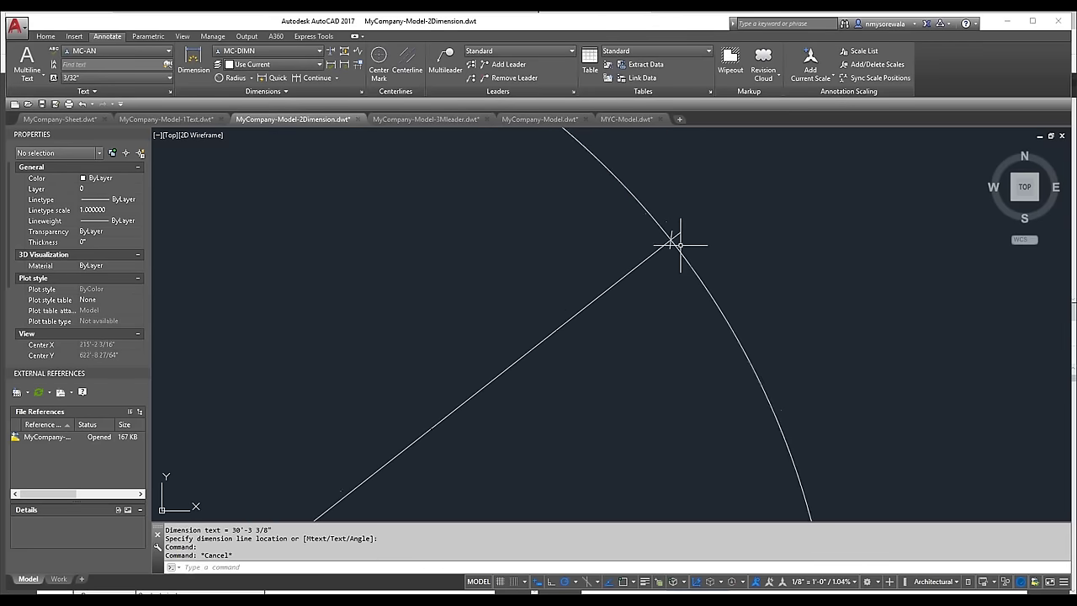
type("leader")
key("Return")
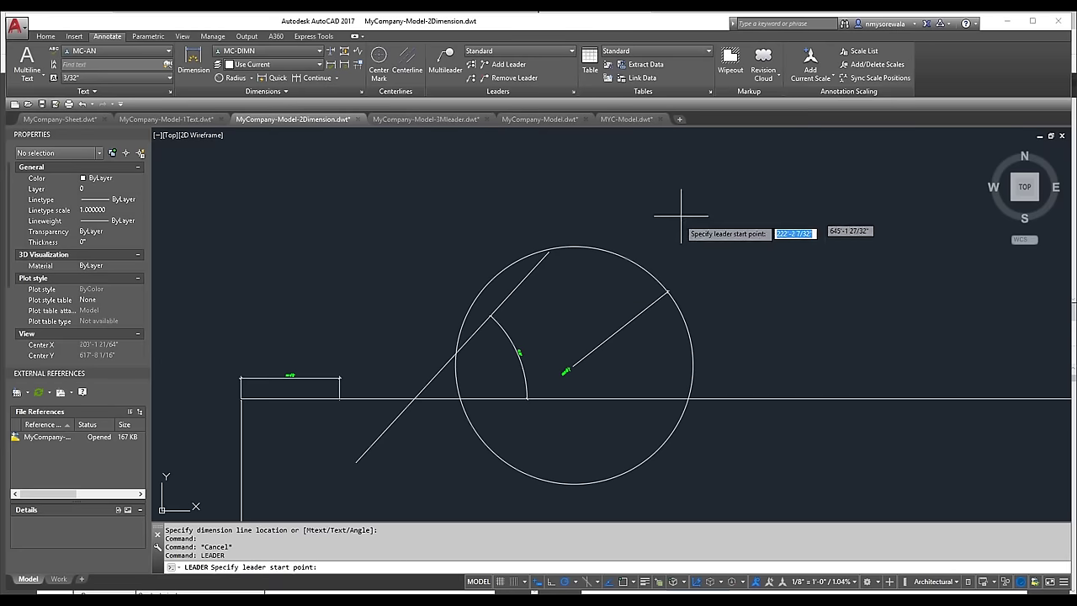
left_click(567, 392)
left_click(595, 369)
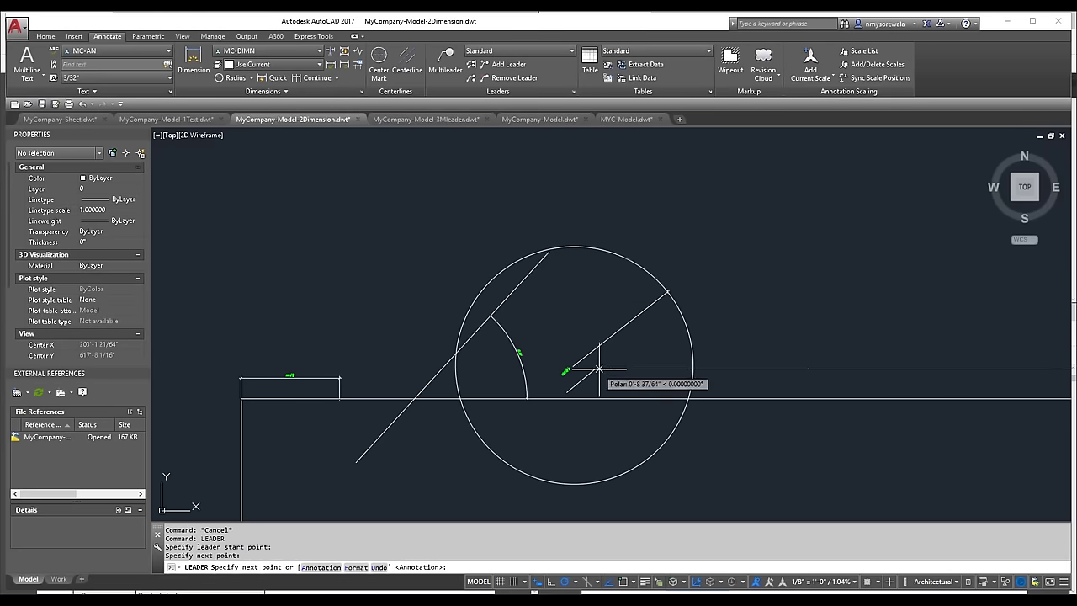
left_click(628, 368)
right_click(693, 395)
left_click(723, 406)
scroll(605, 379, "up", 2)
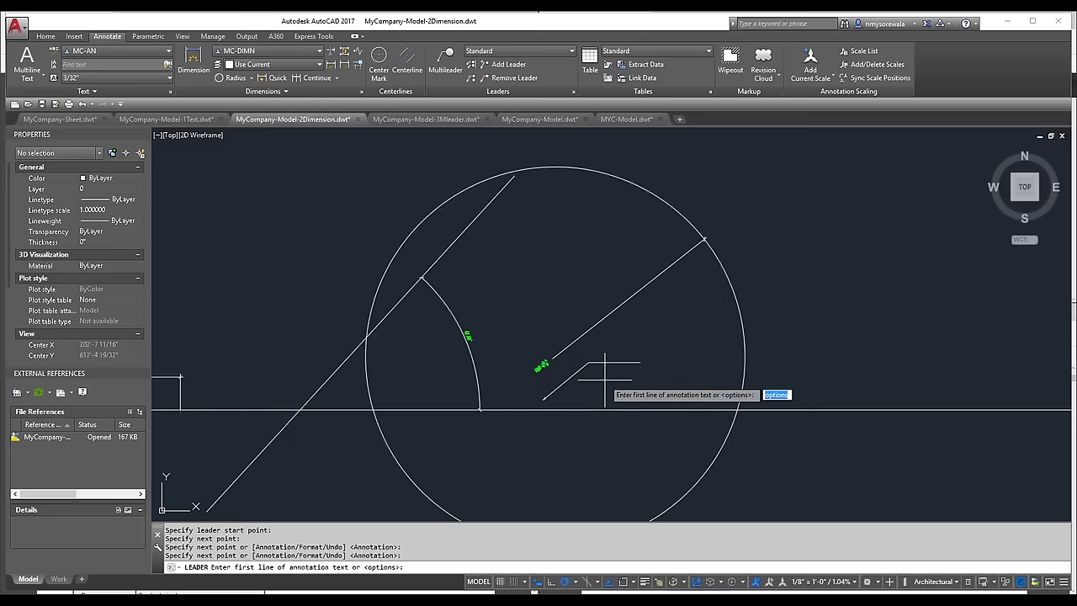
key("Return")
key("Return")
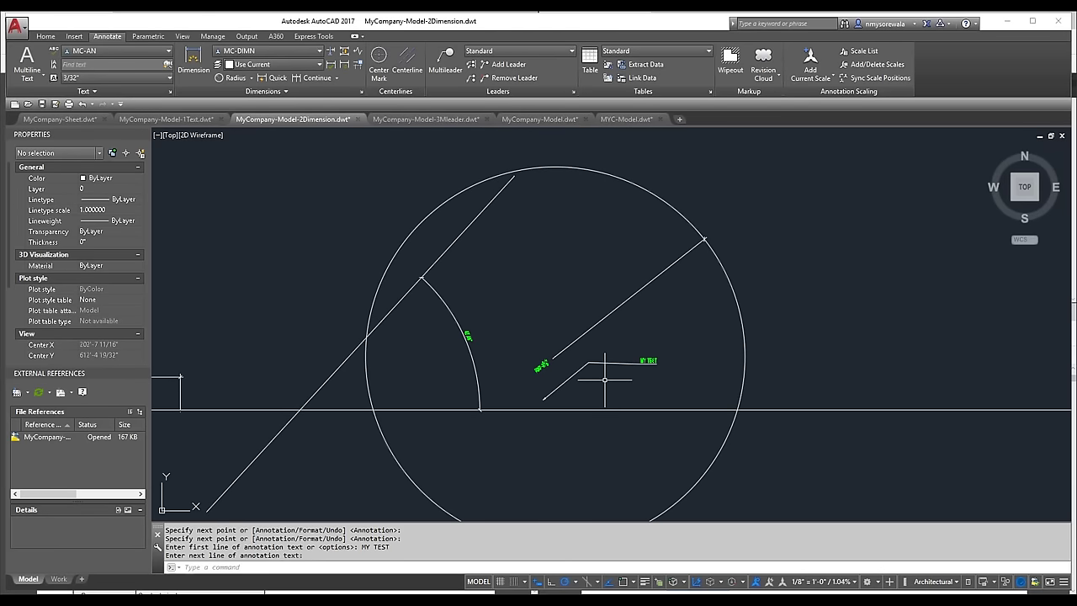
- Open the Dimension Style Manager and move it clear of the radius dimension and leader
scroll(652, 351, "up", 6)
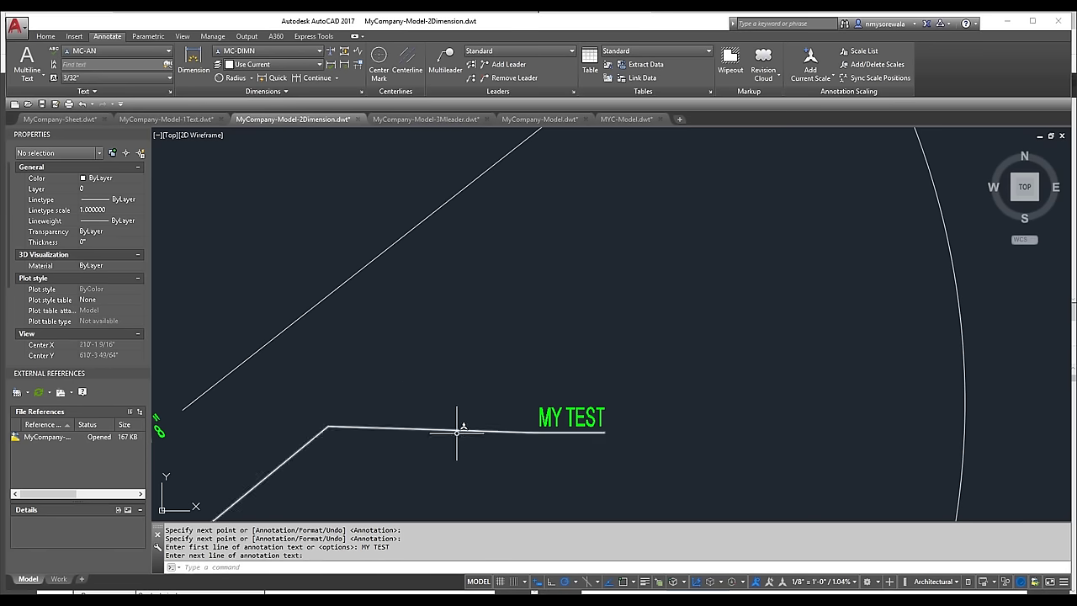
scroll(607, 369, "down", 4)
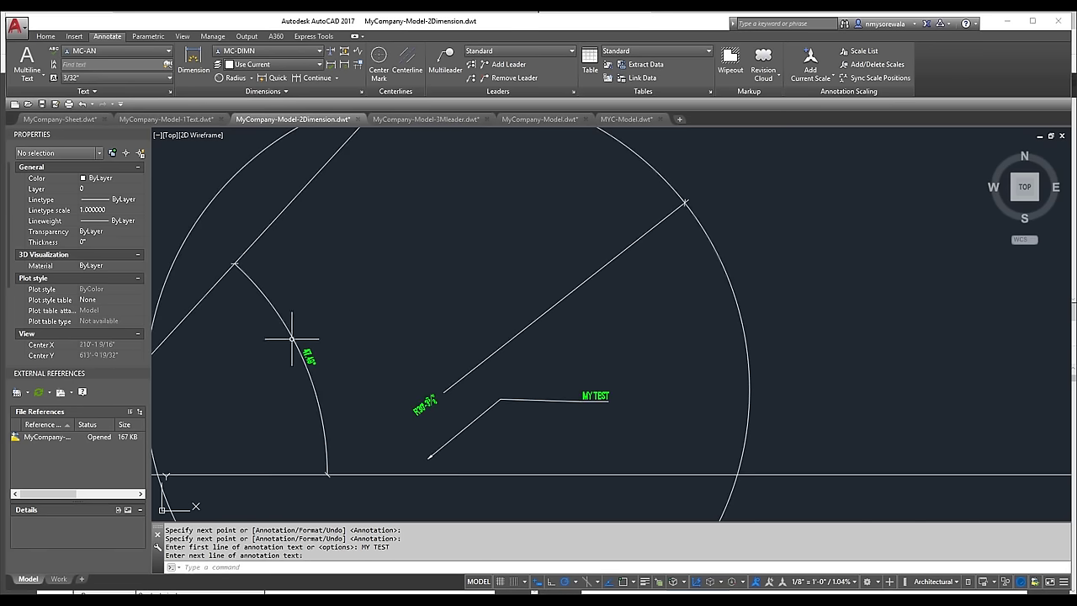
scroll(538, 368, "down", 2)
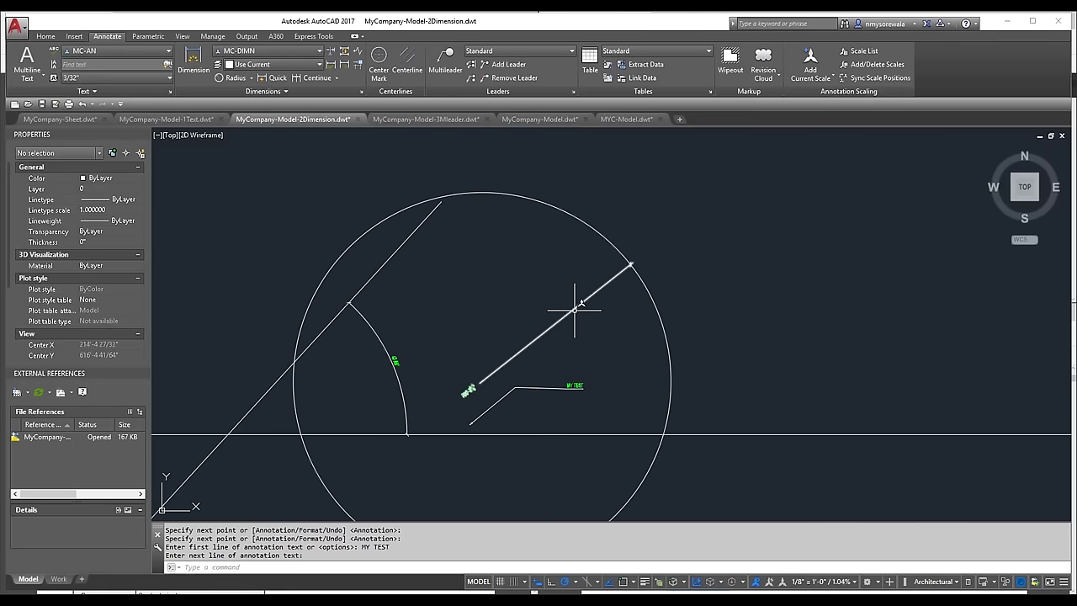
type("dd")
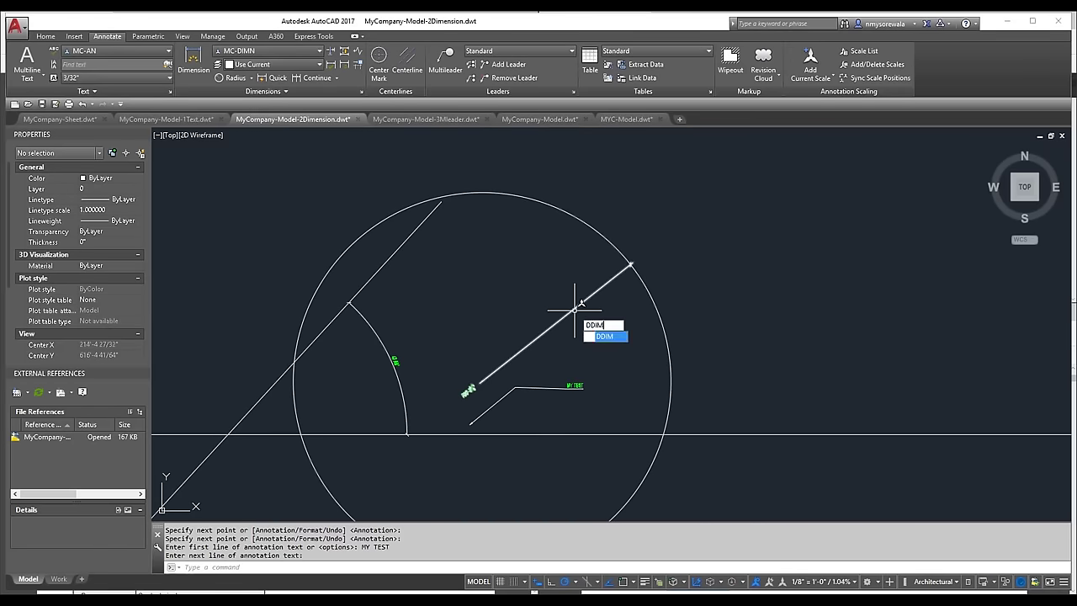
key("Return")
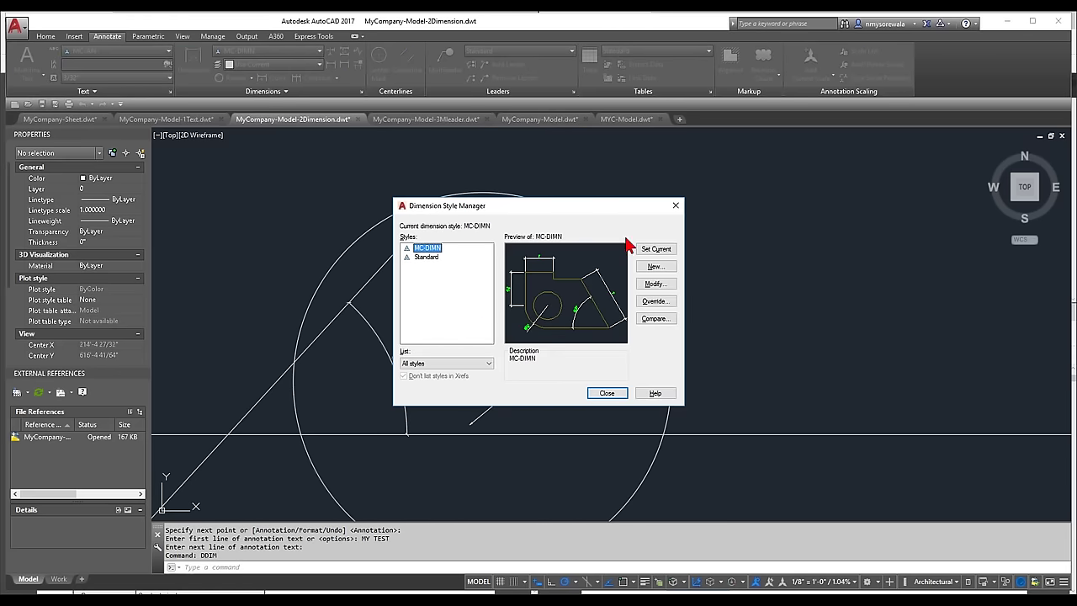
left_click_drag(522, 217, 785, 197)
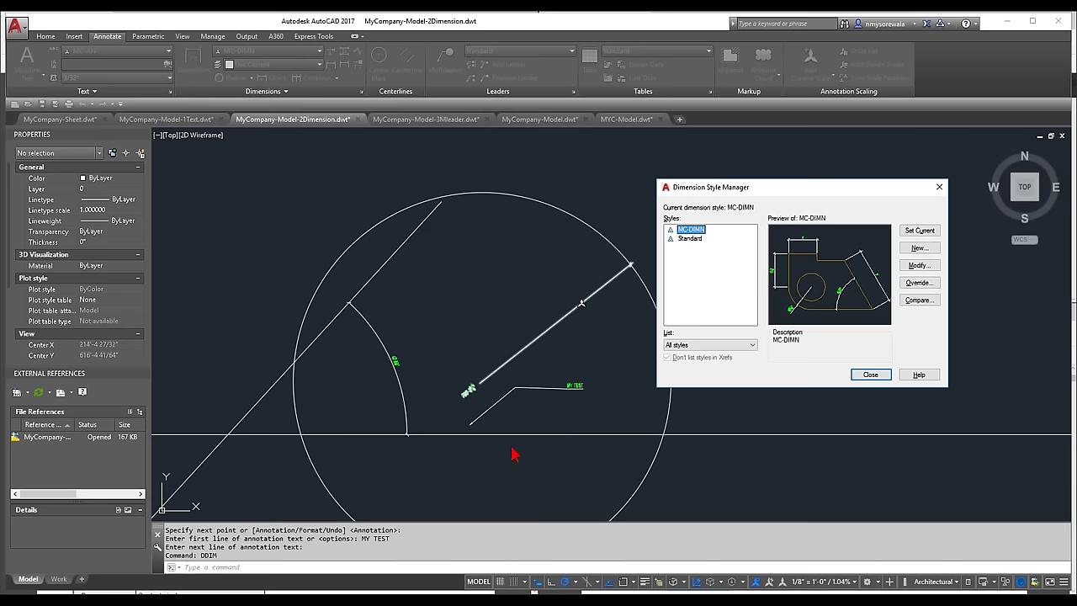
- Start a new annotative style from MC-DIMN, entering the name MC-DIMN-Radial and restricting its use to Radius dimensions
left_click(919, 250)
double_click(478, 276)
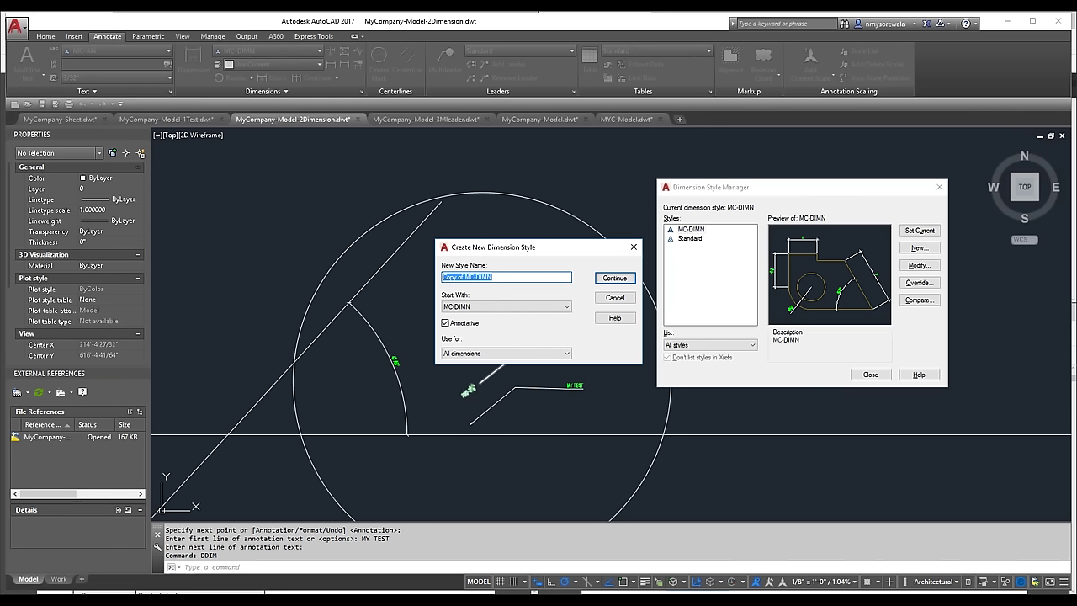
type("MC-DIMN-Radial")
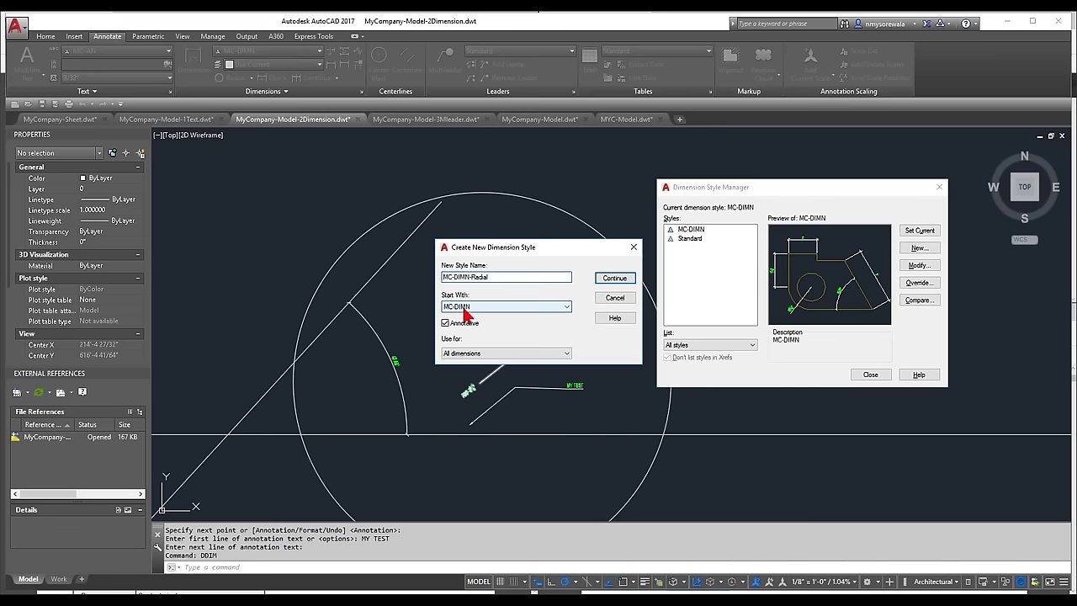
left_click(463, 355)
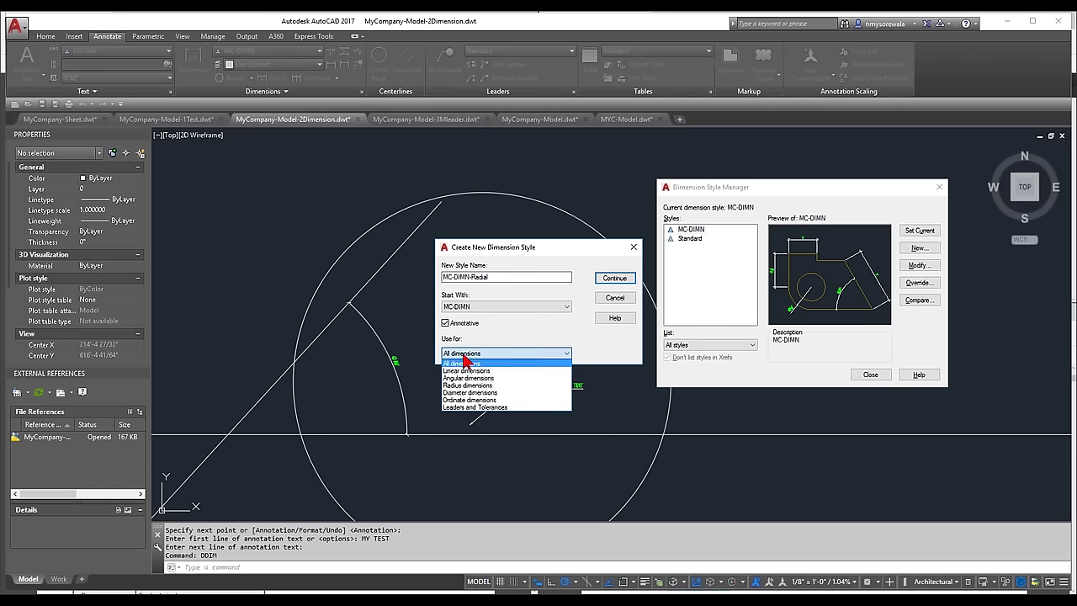
left_click(492, 386)
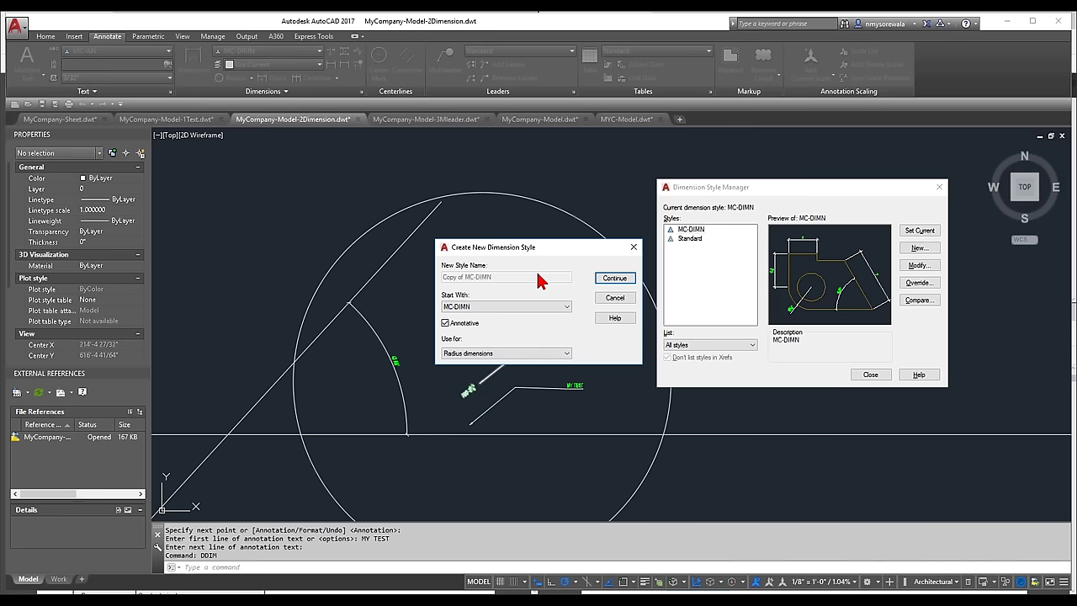
left_click(617, 277)
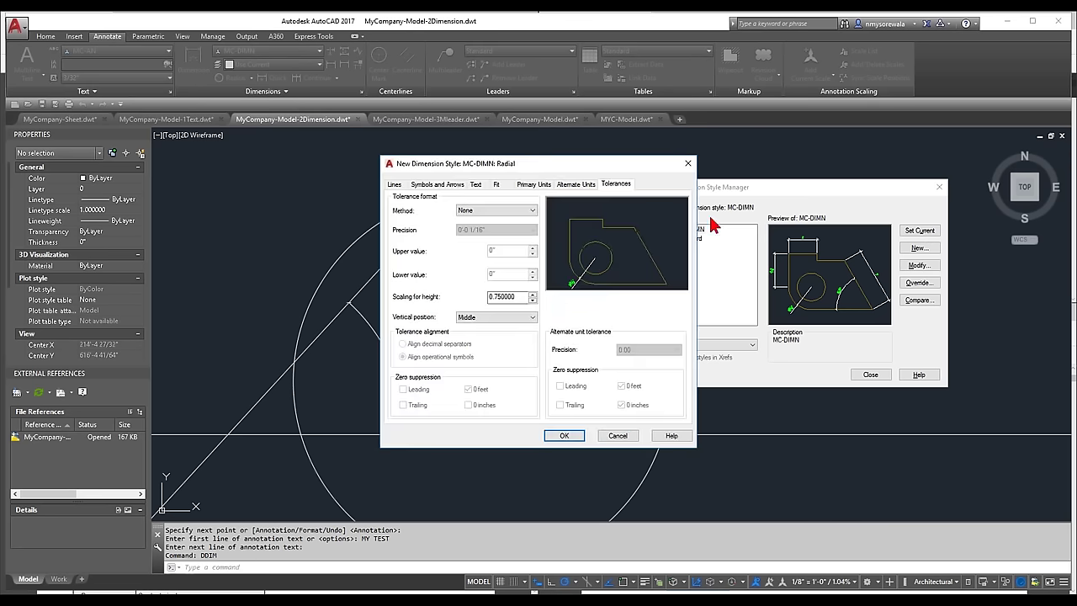
- Set the radial sub-style's second arrowhead to Closed filled and its vertical text placement to Centered, and save it
left_click(437, 186)
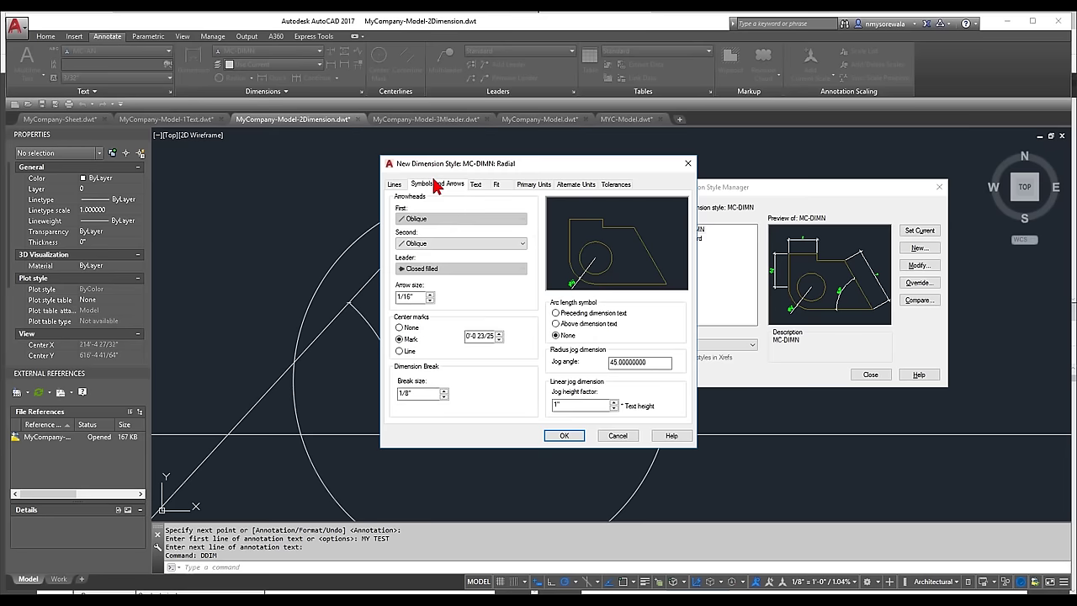
left_click(436, 244)
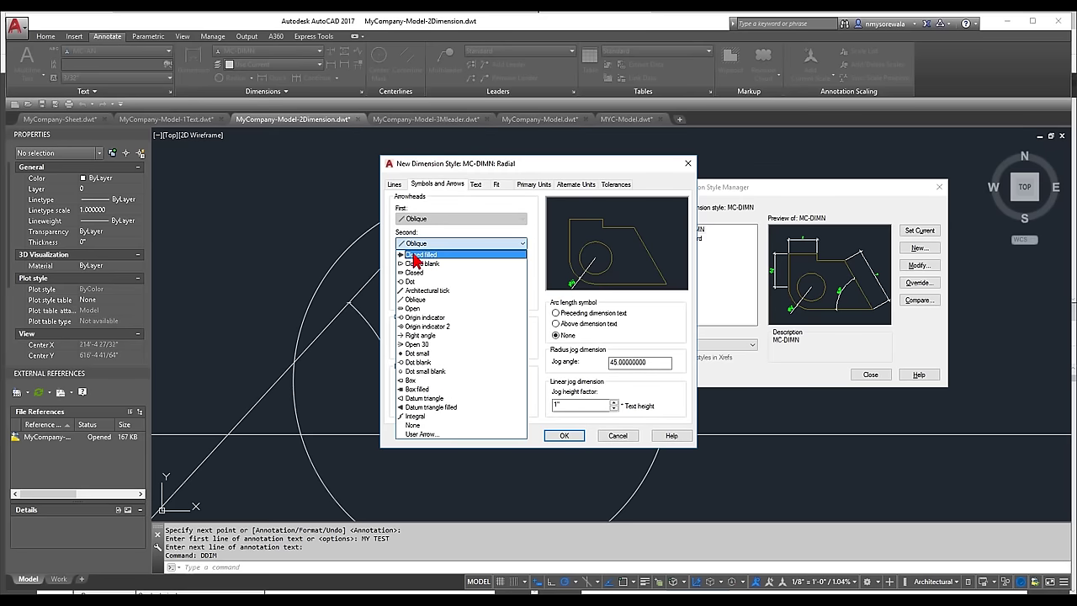
left_click(430, 254)
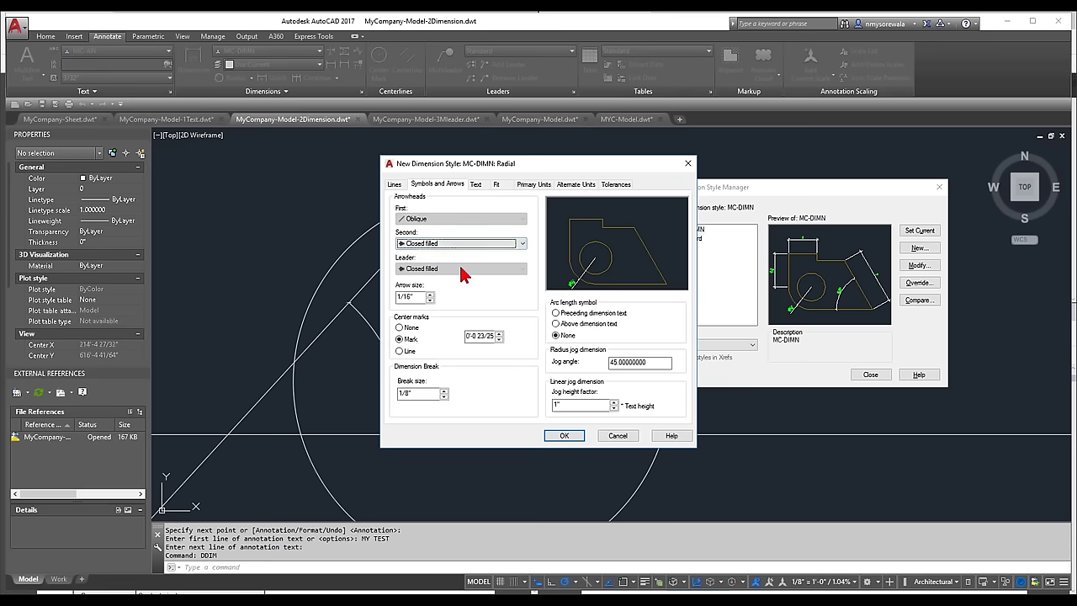
left_click(476, 185)
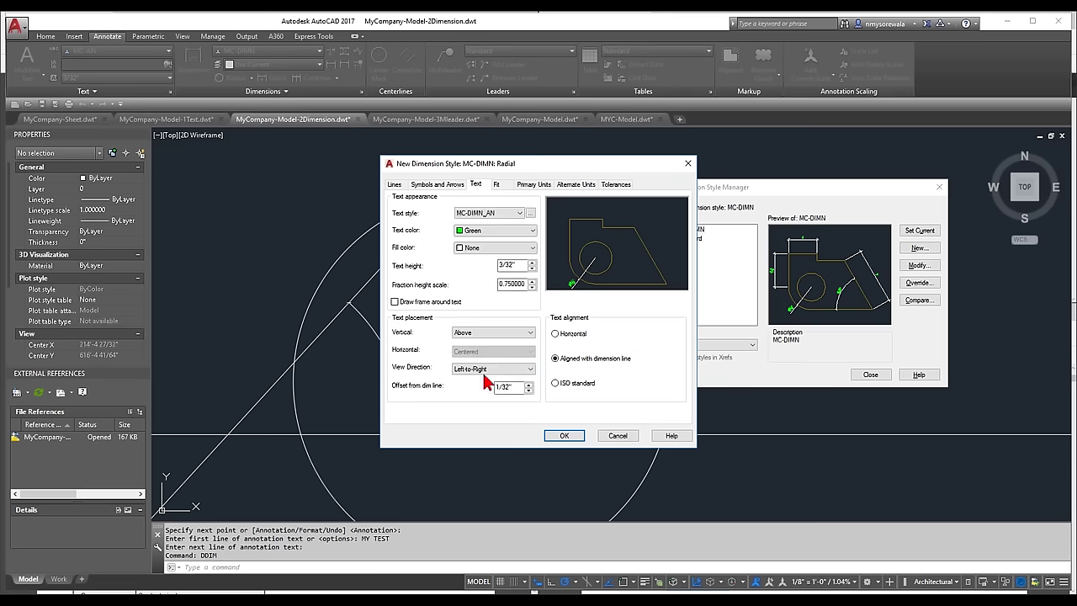
left_click(491, 334)
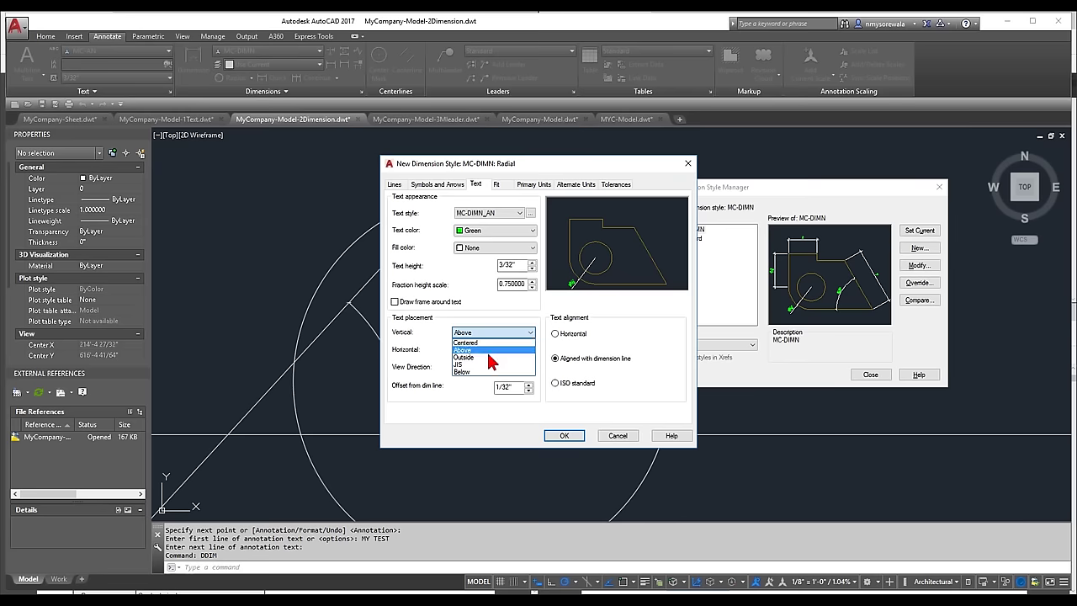
left_click(492, 343)
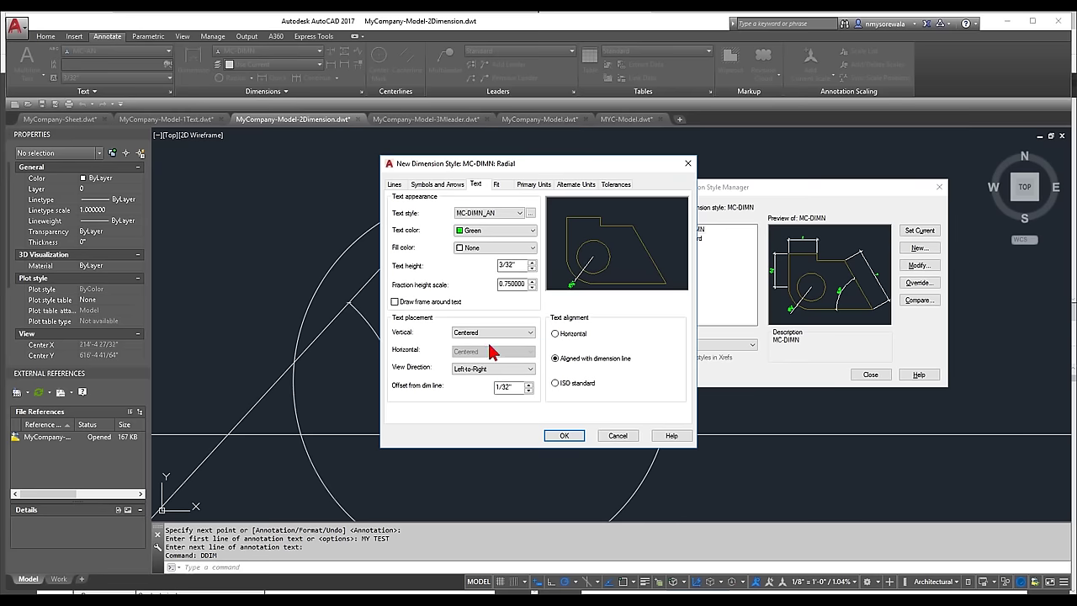
left_click(563, 436)
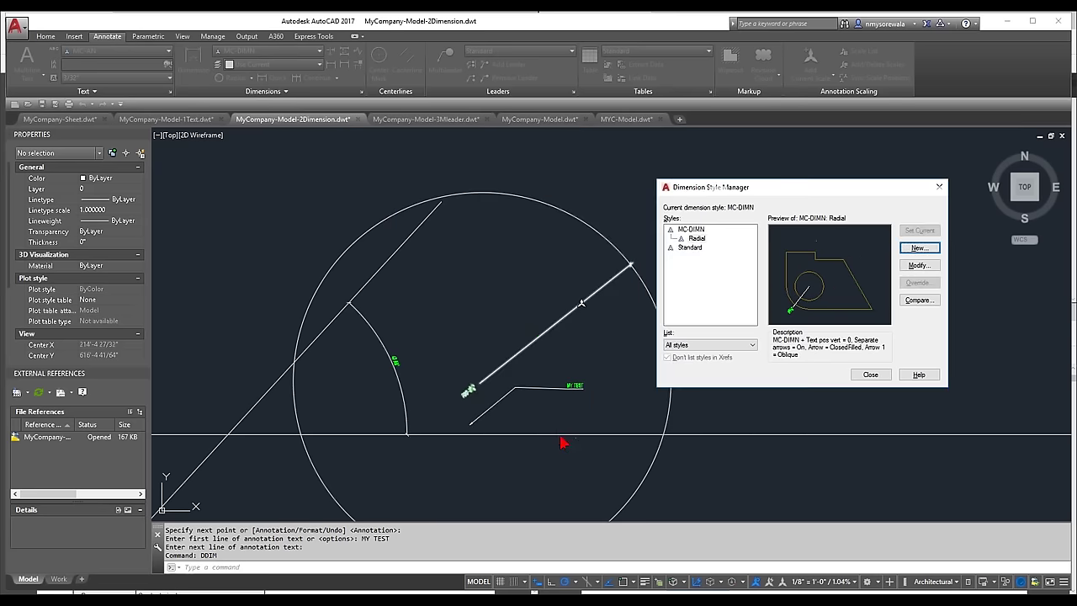
- Start another annotative sub-style from MC-DIMN for Leaders and Tolerances
left_click(691, 229)
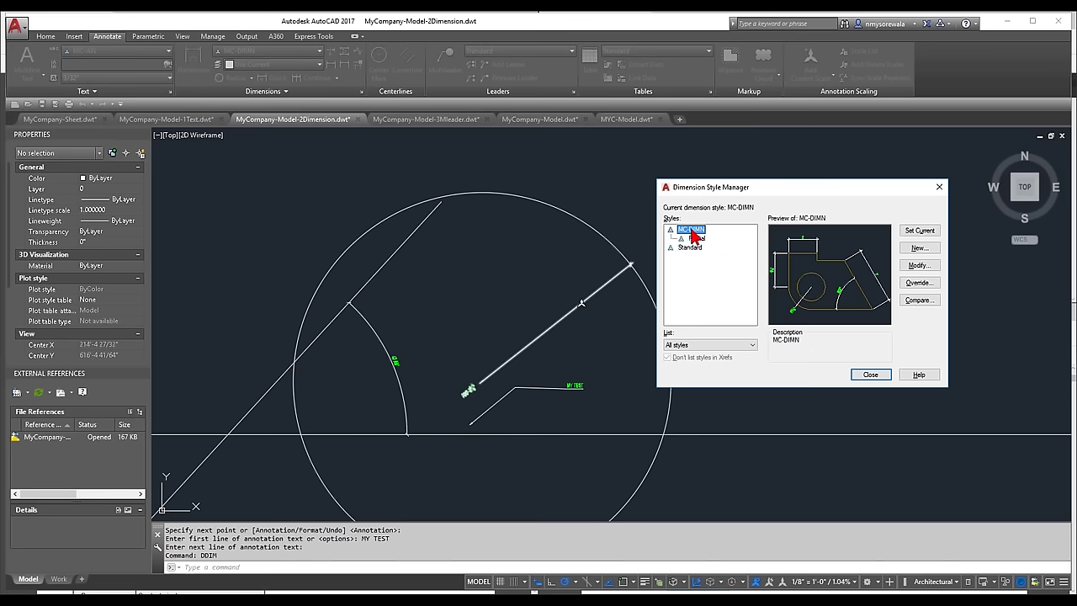
left_click(919, 247)
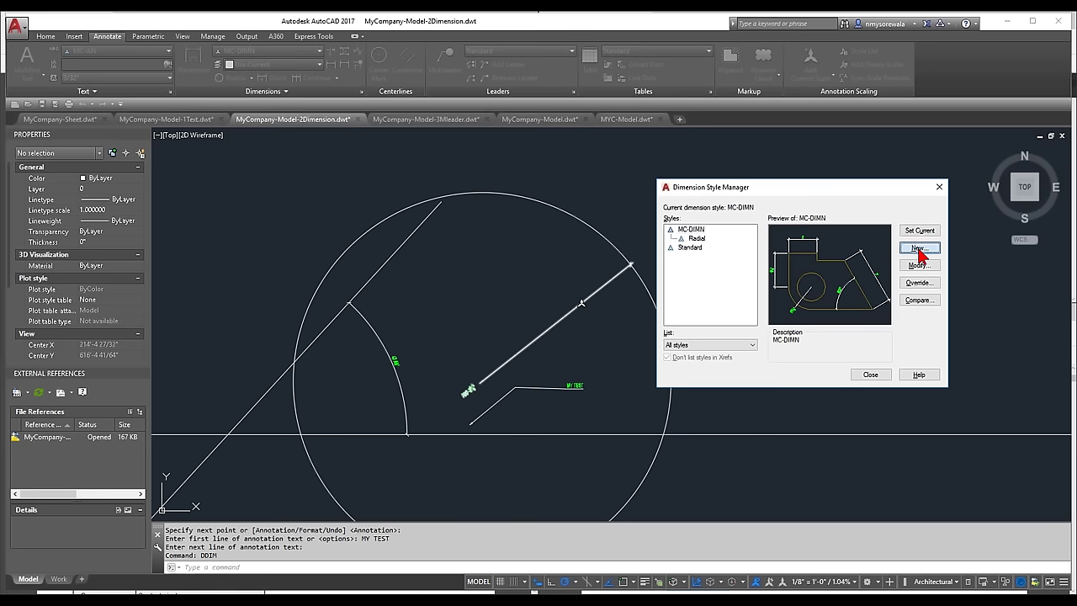
left_click(480, 306)
left_click(479, 313)
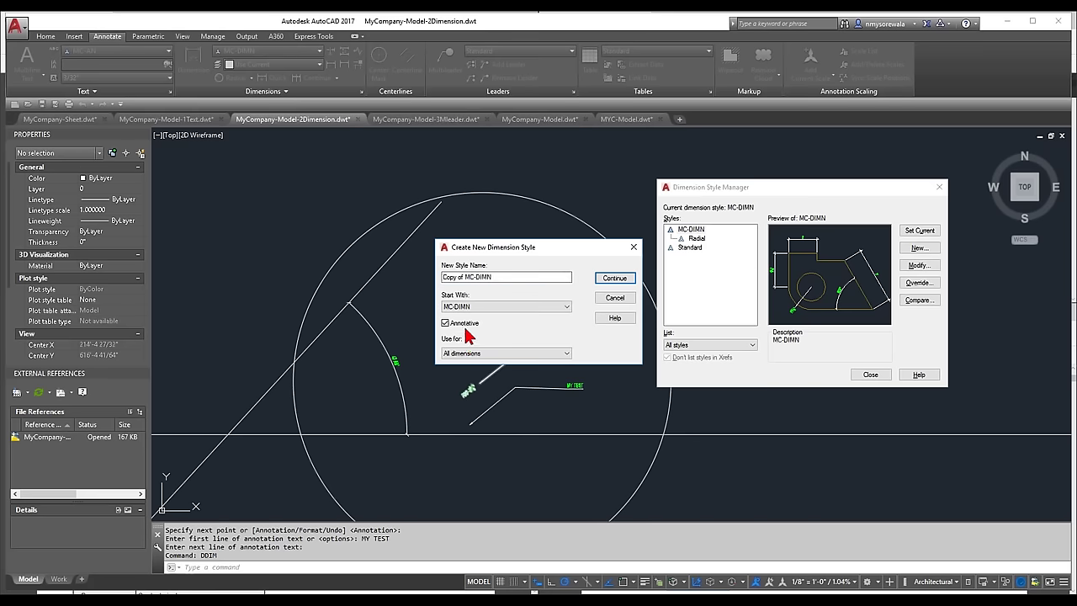
left_click(470, 350)
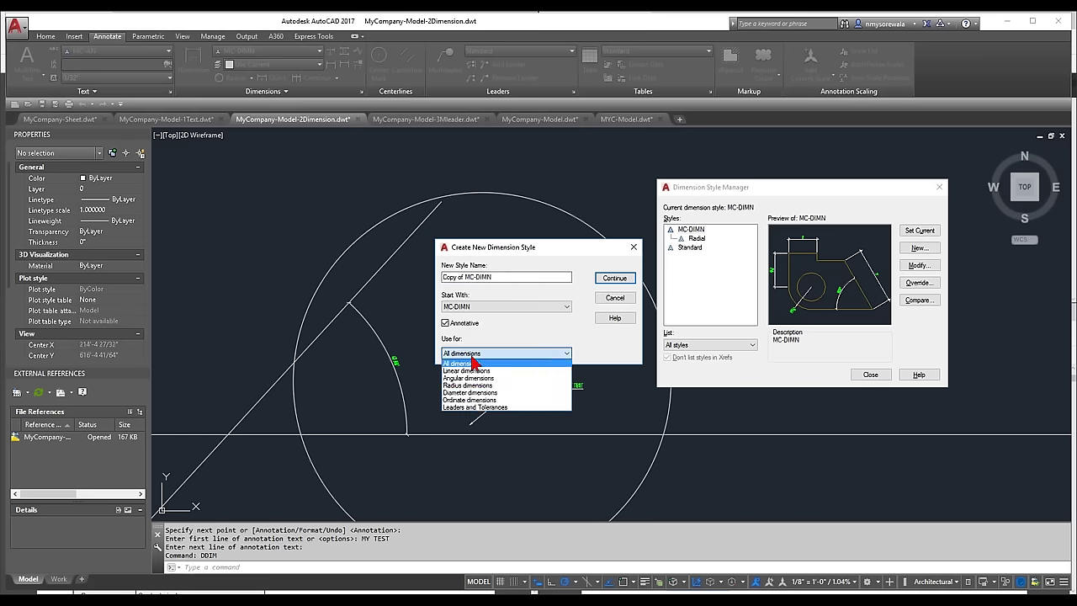
left_click(474, 408)
left_click(618, 278)
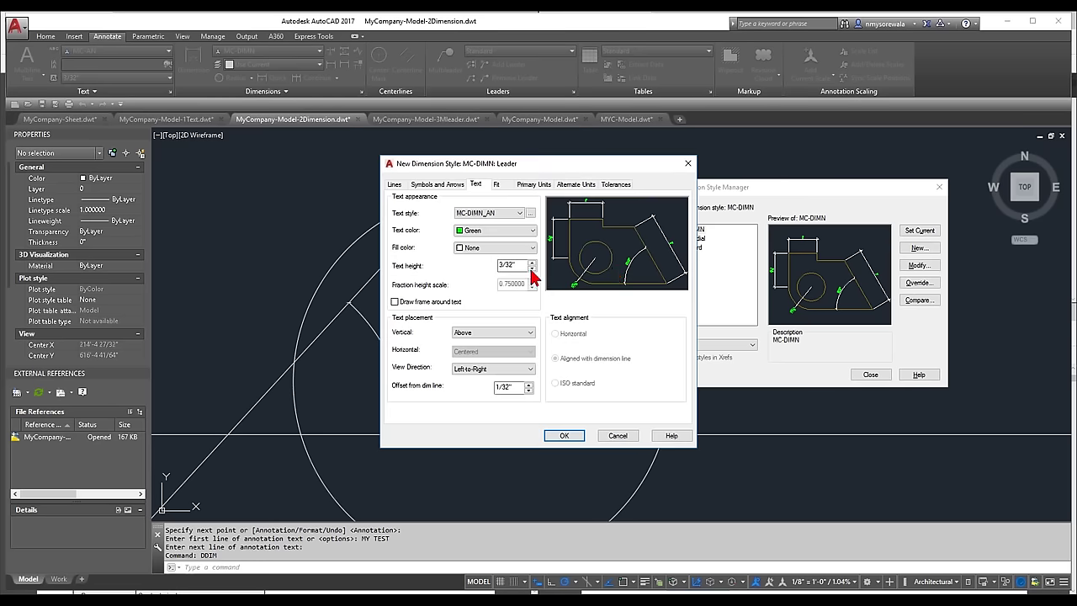
- Check the leader sub-style's arrowhead settings and set its vertical text placement to Centered
left_click(434, 187)
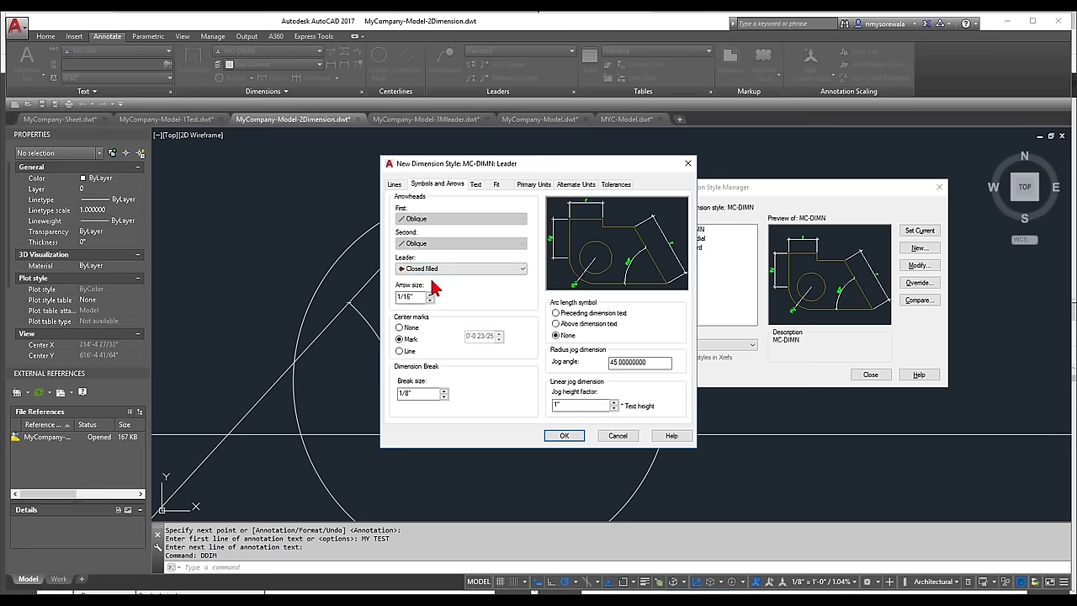
left_click(484, 186)
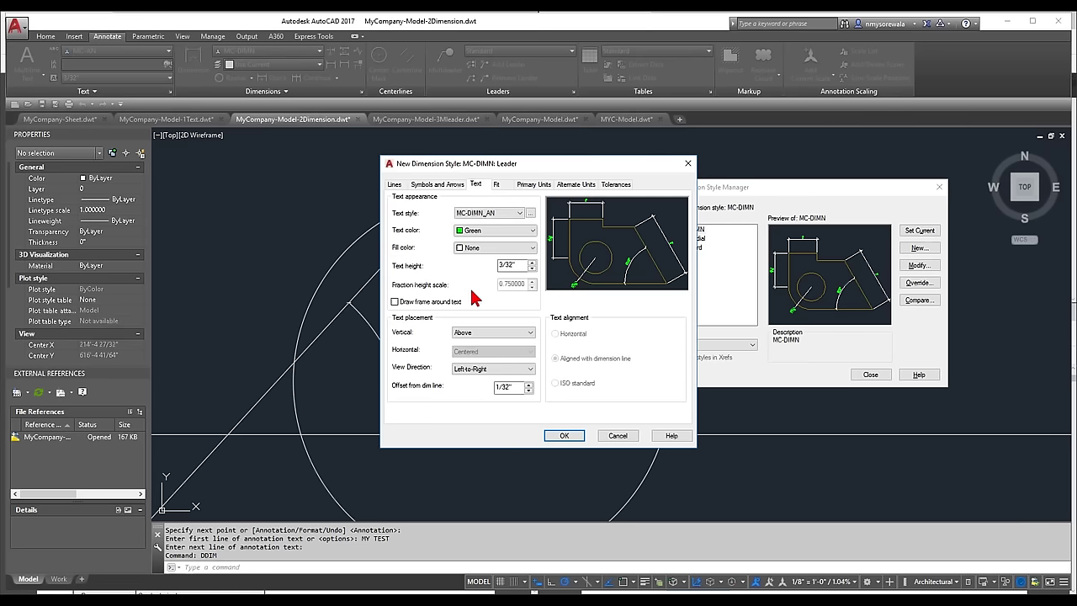
left_click(475, 334)
left_click(474, 342)
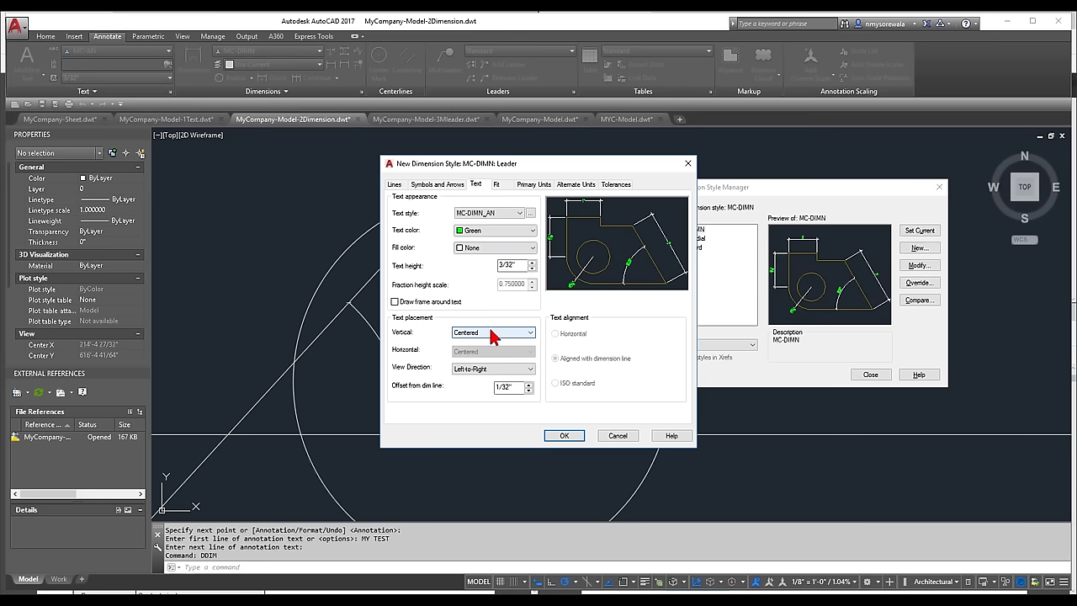
- Save the leader sub-style, review the Leader and Radial entries under MC-DIMN, and close the style manager
left_click(501, 184)
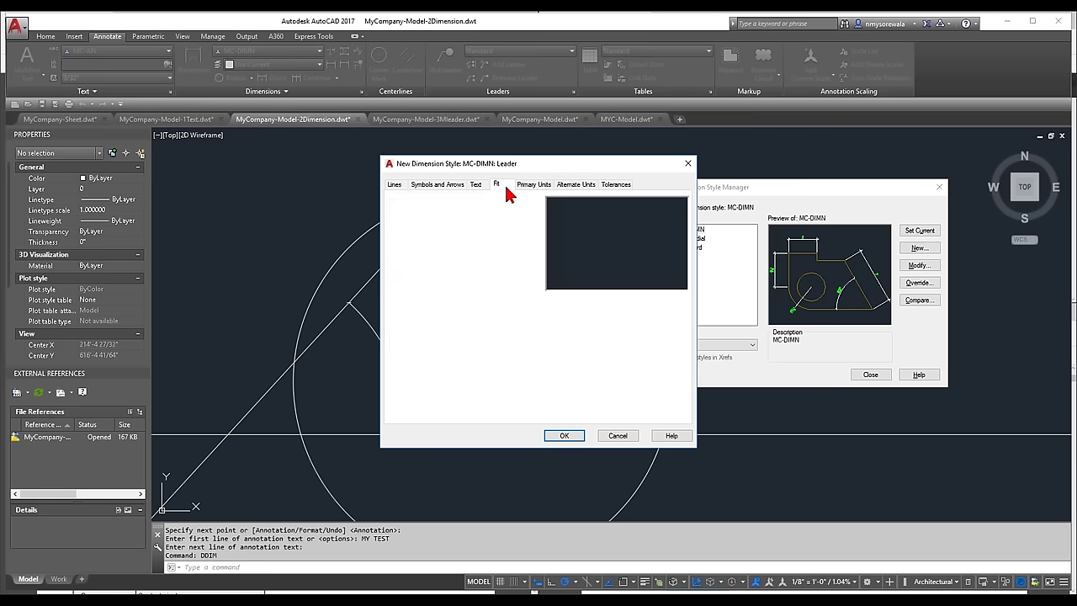
left_click(562, 436)
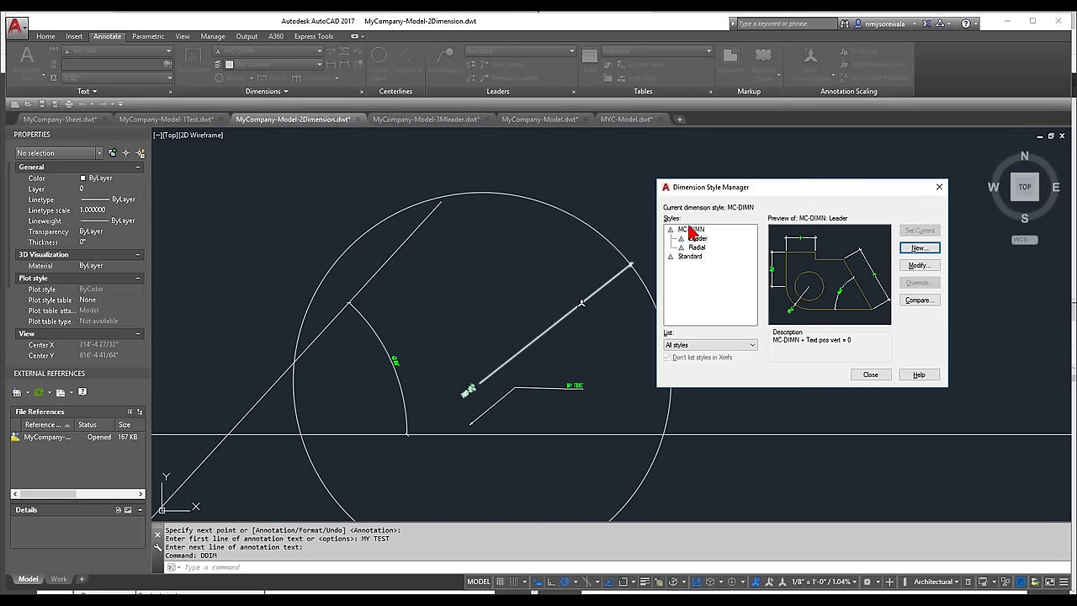
left_click(698, 247)
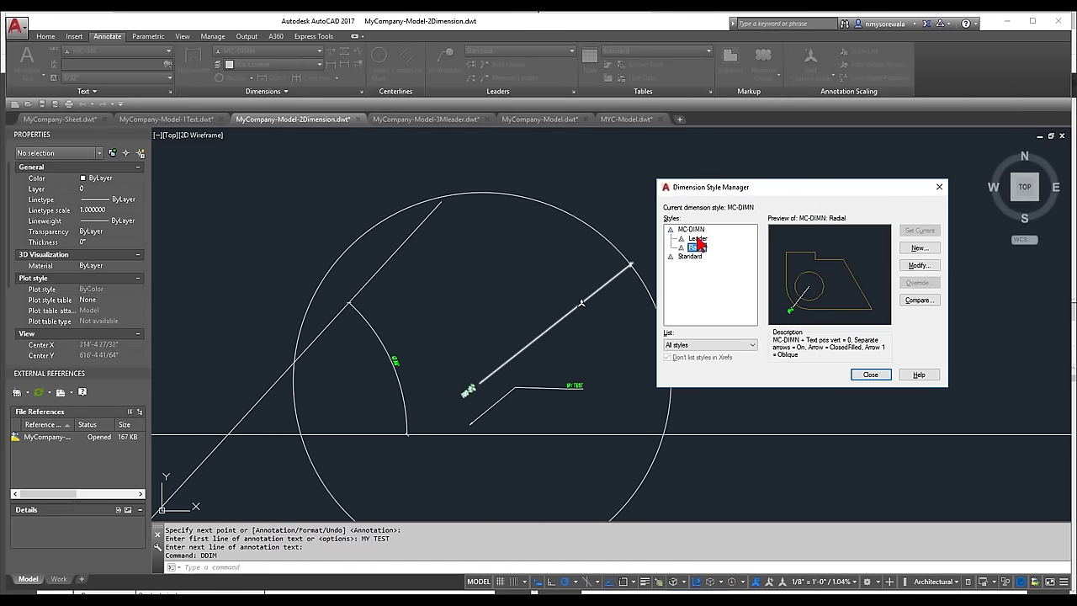
left_click(701, 240)
left_click(698, 247)
left_click(693, 230)
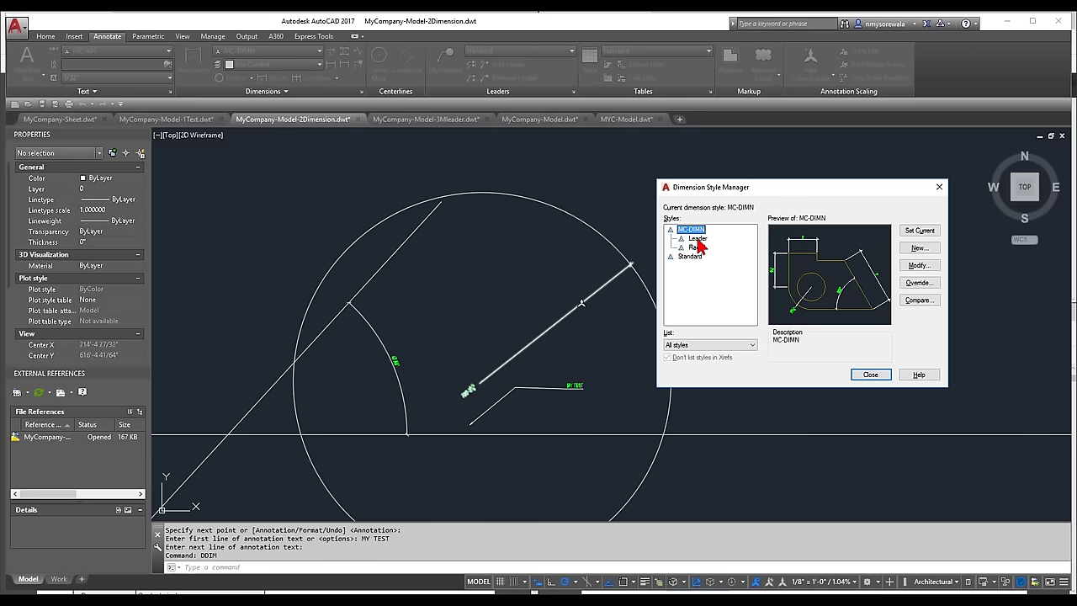
left_click(873, 379)
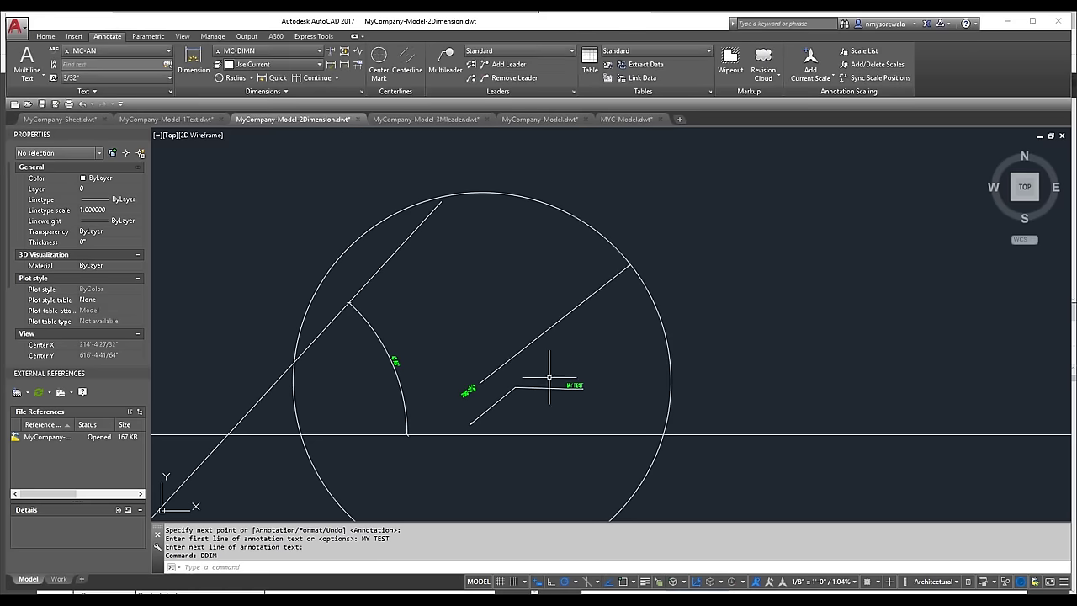
- Check the existing radius dimension's arrowhead and stretch its text-end grip toward the circle's edge
scroll(613, 272, "down", 2)
scroll(766, 286, "up", 8)
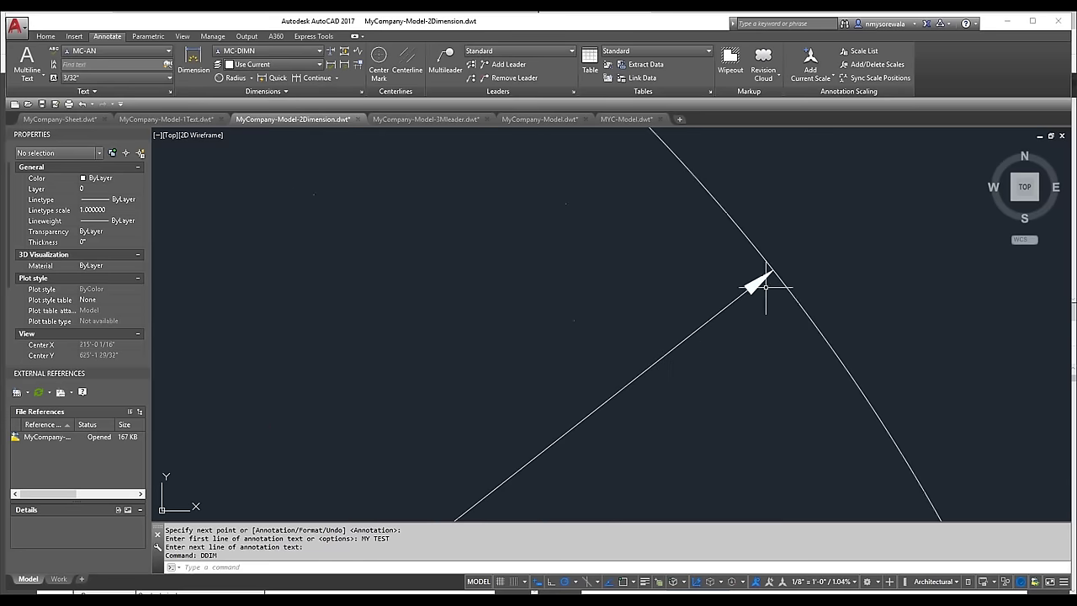
scroll(761, 282, "down", 4)
left_click(724, 283)
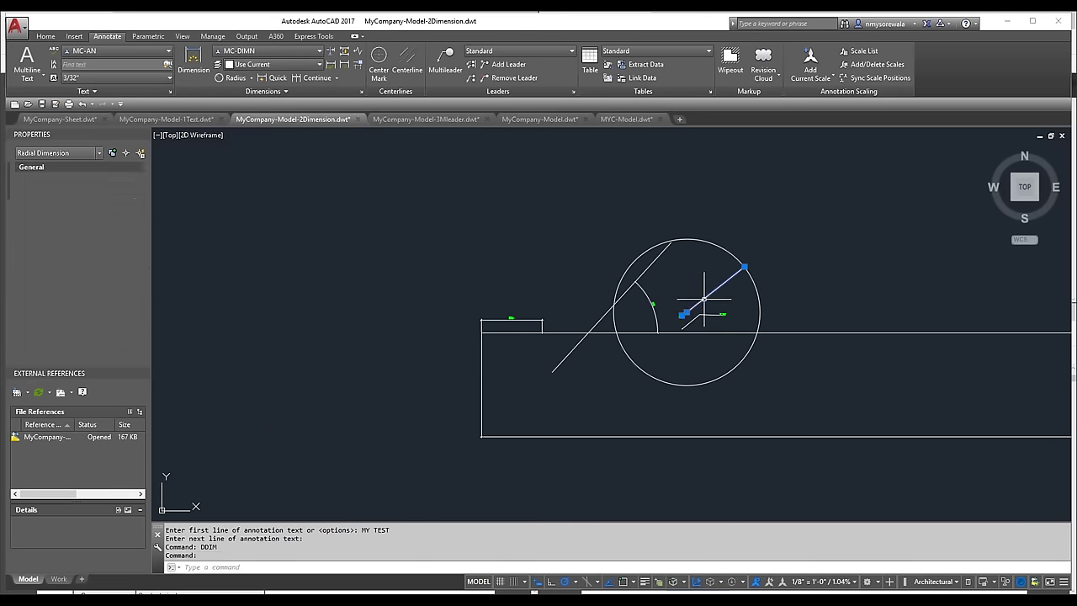
left_click(681, 316)
left_click(730, 277)
scroll(705, 303, "up", 7)
key("Escape")
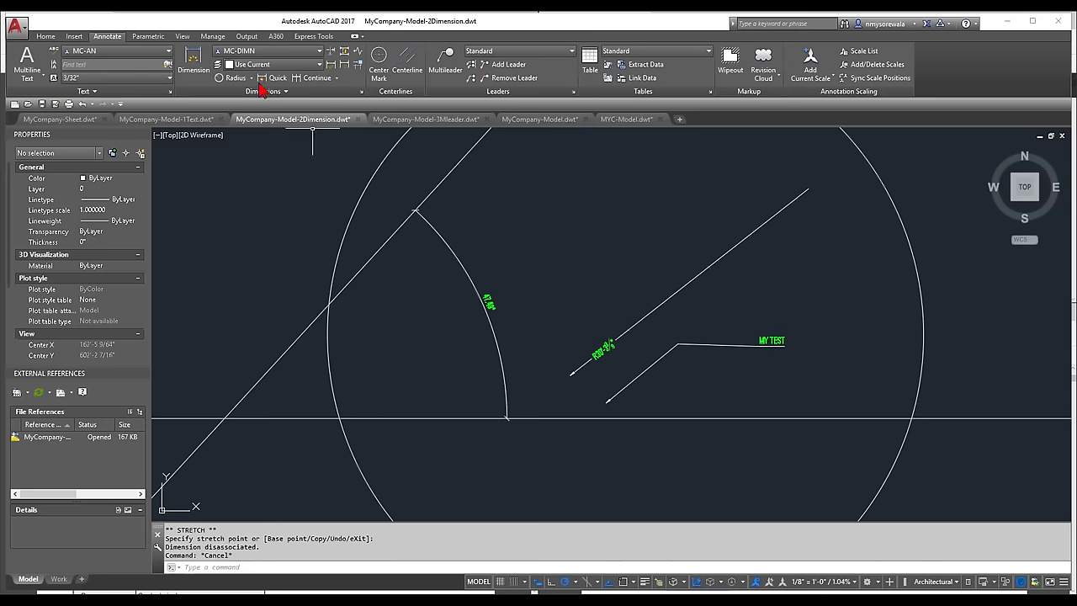
- Add a second radius dimension to the circle and inspect its arrowhead on the circumference
left_click(234, 78)
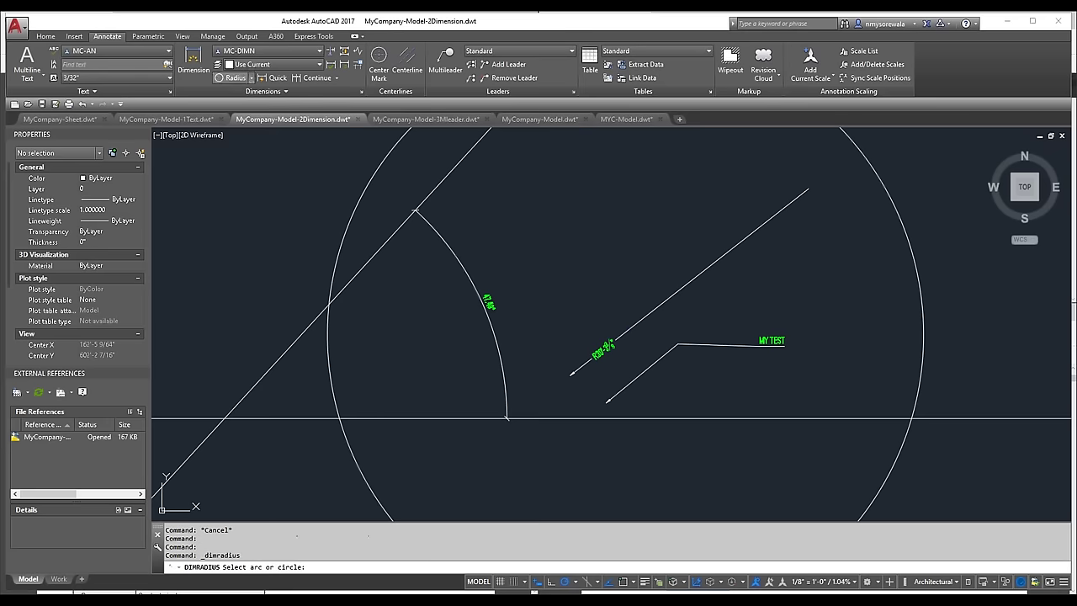
left_click(915, 278)
left_click(816, 293)
scroll(930, 282, "up", 2)
scroll(930, 283, "up", 5)
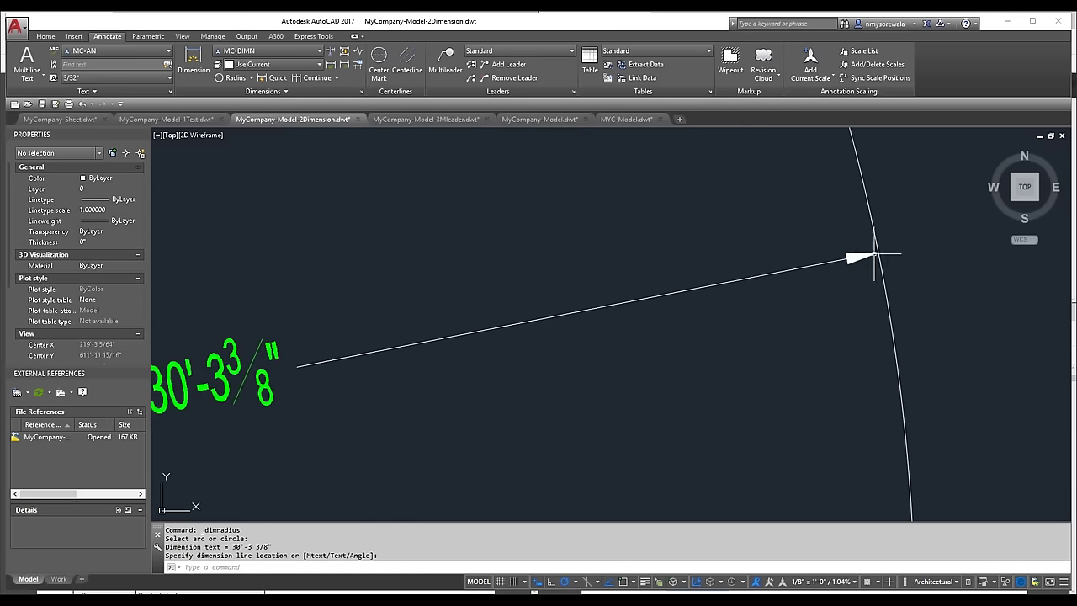
- Draw a leader with a short horizontal landing below the MY TEST leader and annotate it "Test"
scroll(808, 261, "down", 9)
scroll(753, 308, "up", 3)
scroll(753, 308, "up", 4)
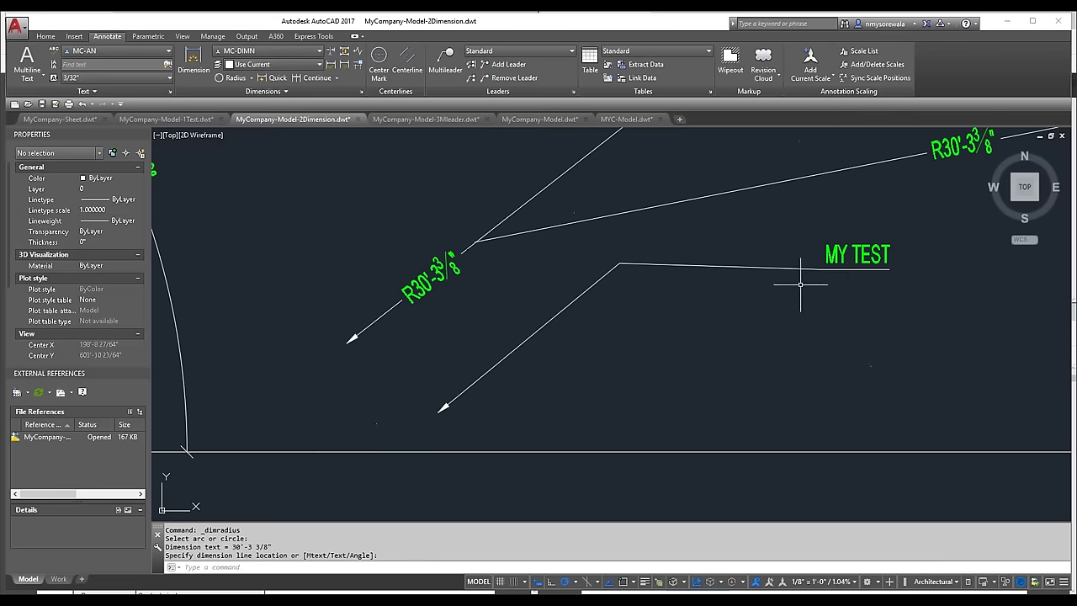
key("Escape")
left_click(894, 304)
left_click(757, 316)
type("Leader")
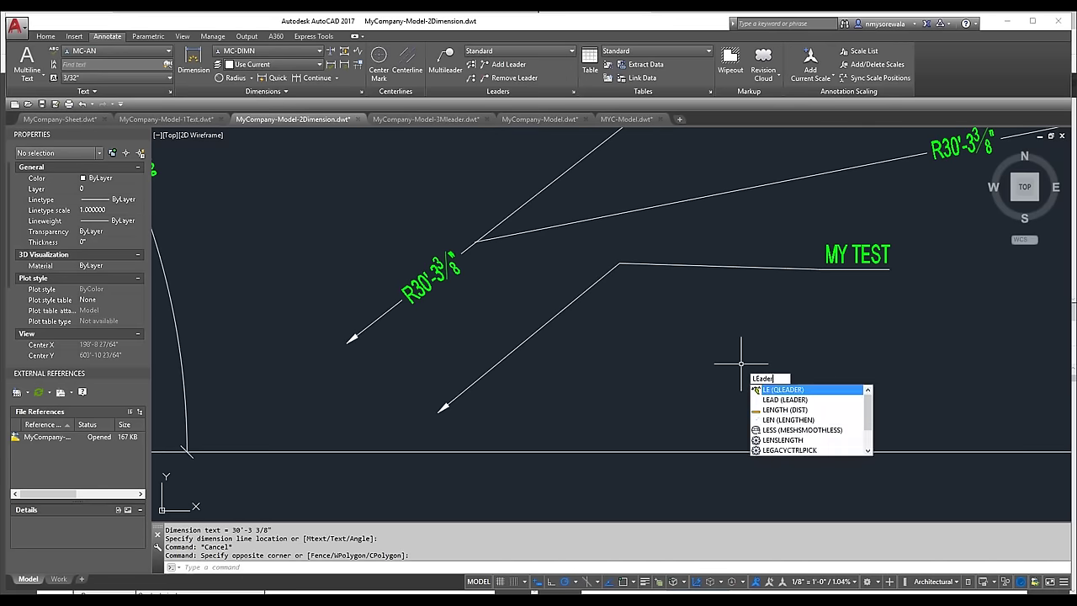
key("Return")
left_click(682, 415)
left_click(754, 313)
left_click(778, 313)
key("Return")
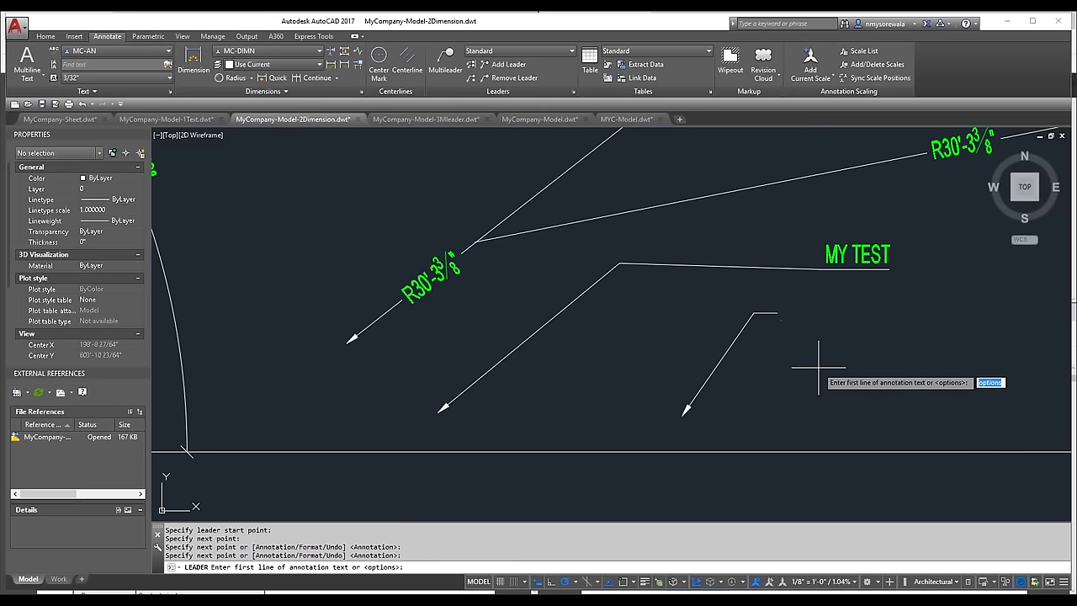
type("Test")
key("Return")
key("Return")
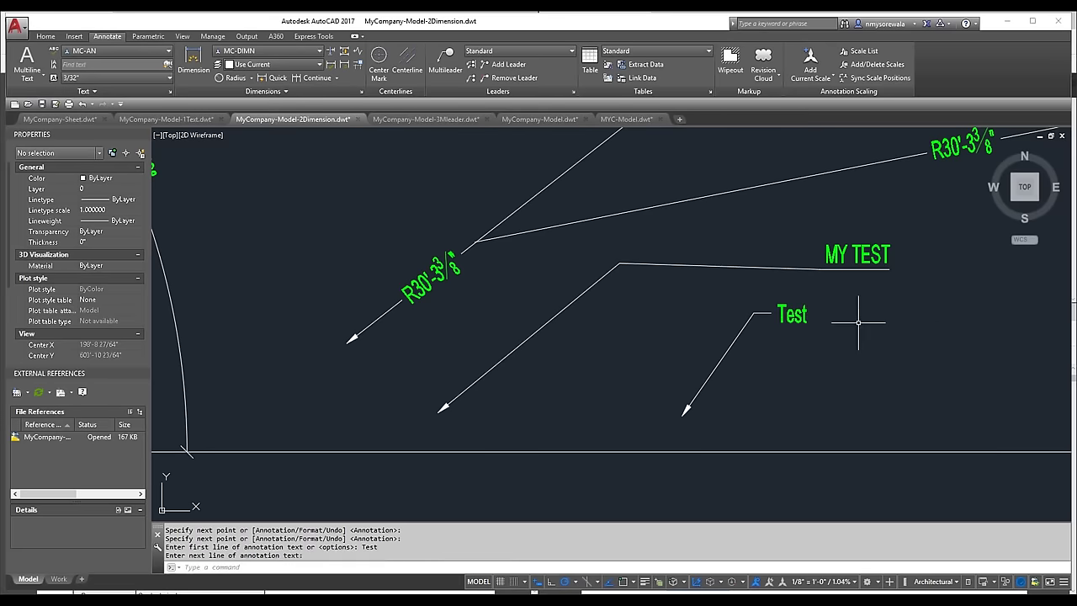
- Update the MY TEST leader to the current dimension style and shift its text slightly down to line up with the landing
left_click(810, 269)
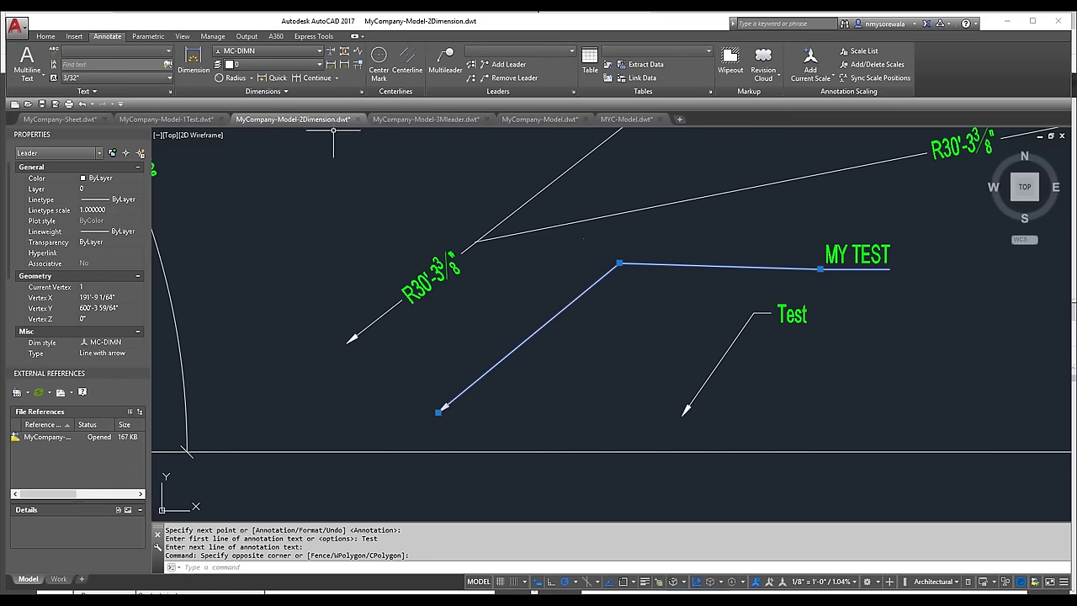
left_click(344, 66)
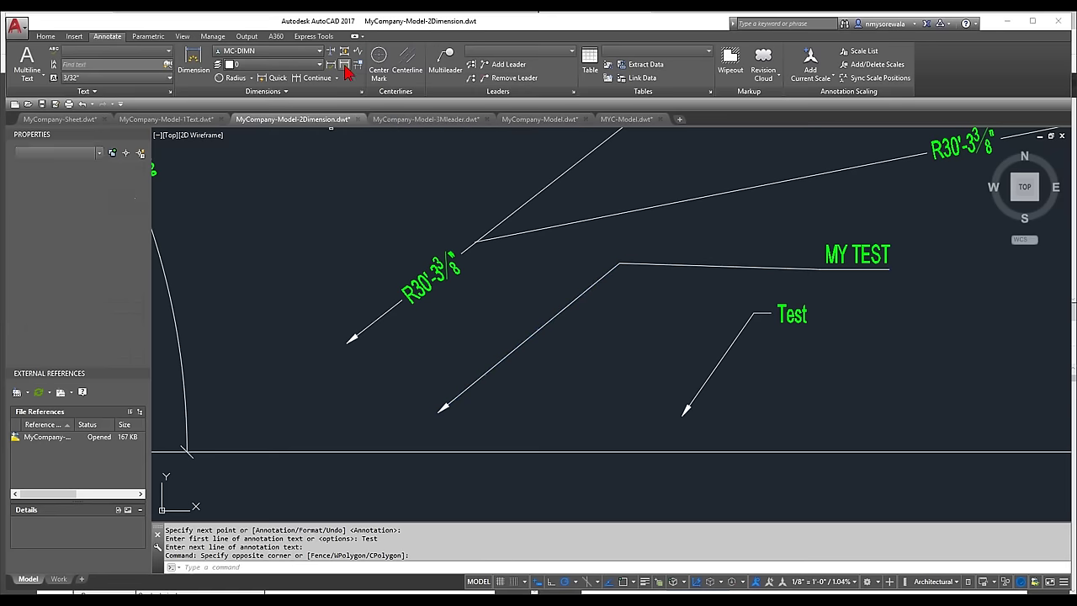
left_click(722, 268)
key("Return")
left_click(842, 255)
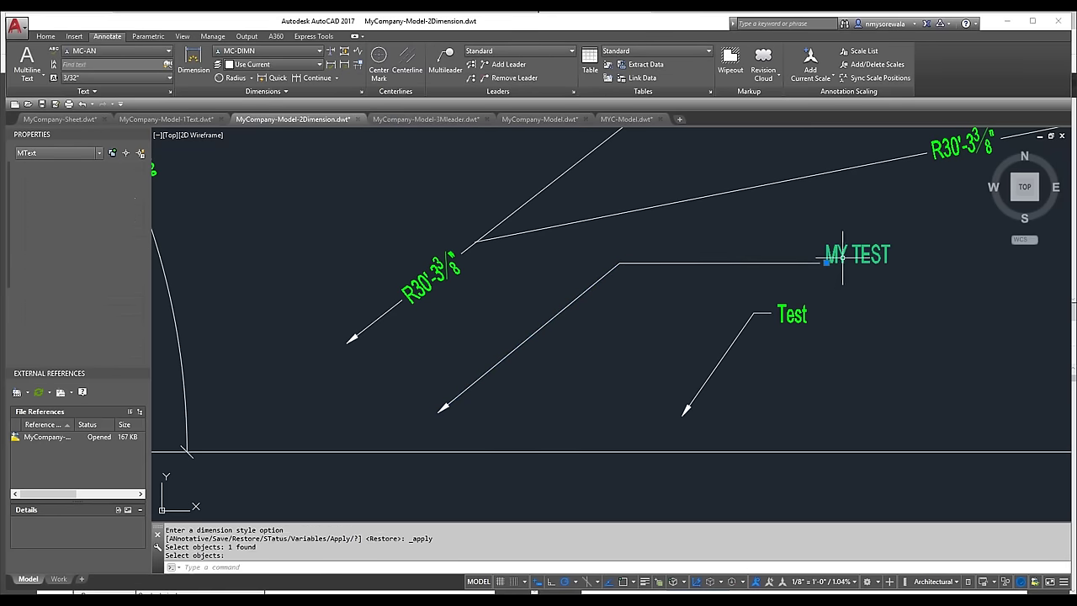
left_click(828, 262)
key("Escape")
key("Escape")
- Select the Test leader with its text and examine the vertical alignment of text and landing line
scroll(776, 329, "up", 6)
left_click(863, 302)
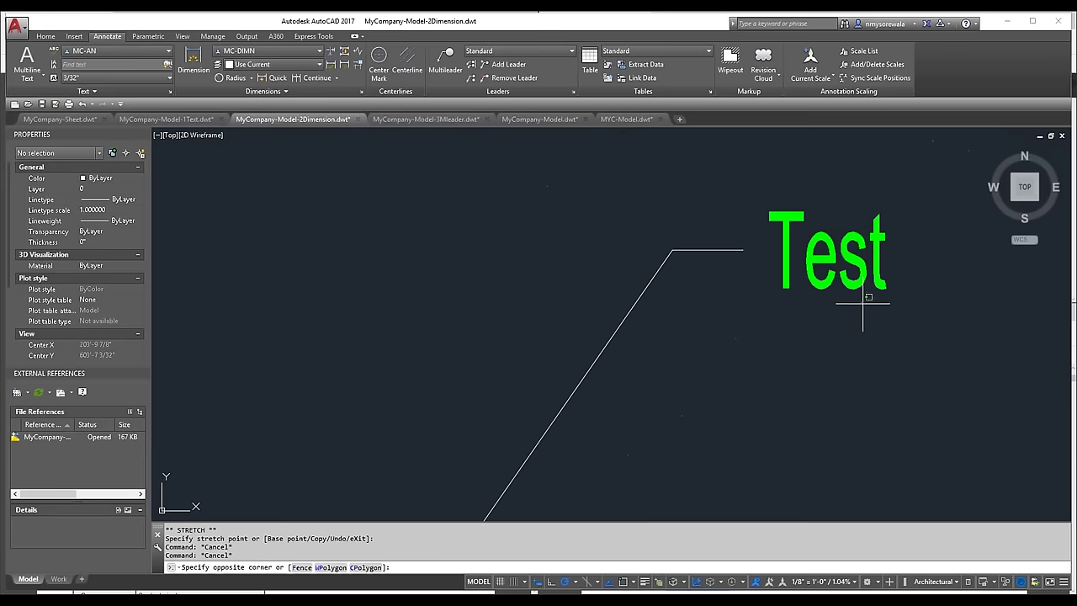
left_click(630, 161)
key("Escape")
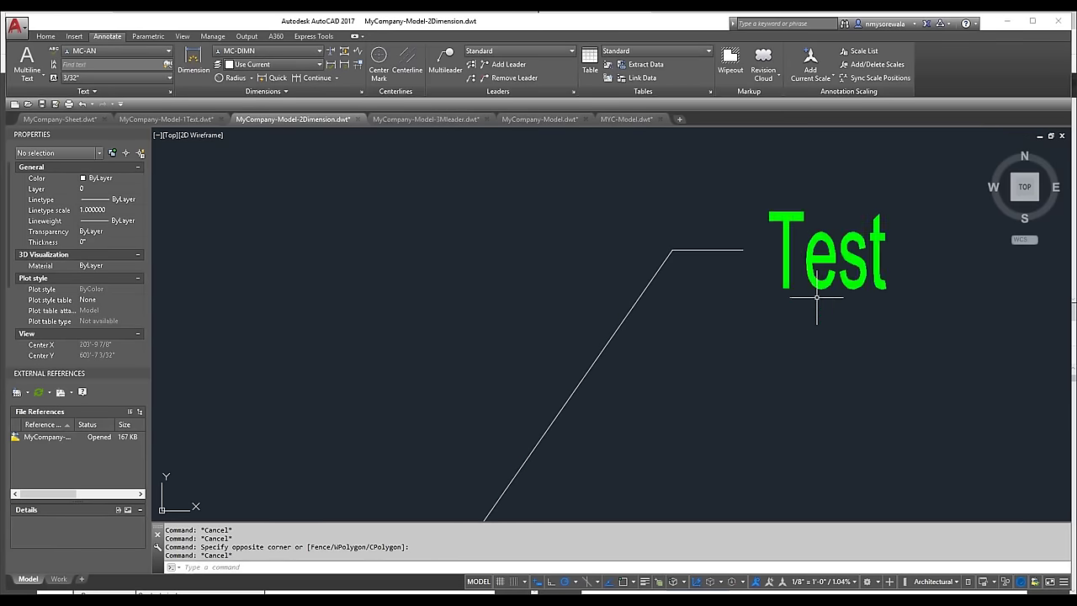
left_click(830, 307)
left_click(669, 208)
scroll(722, 301, "down", 4)
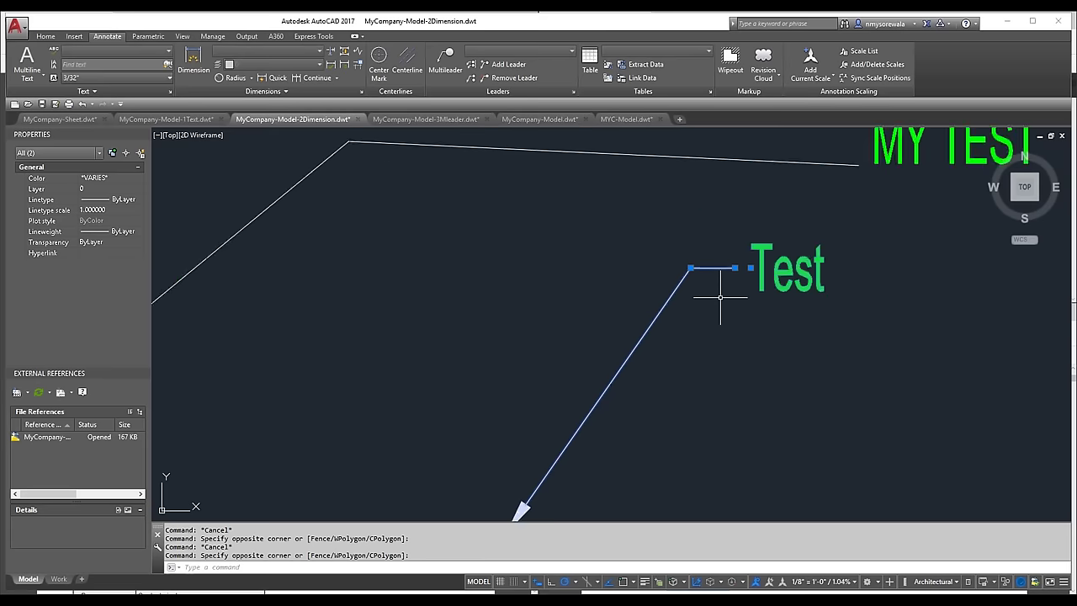
scroll(598, 456, "down", 2)
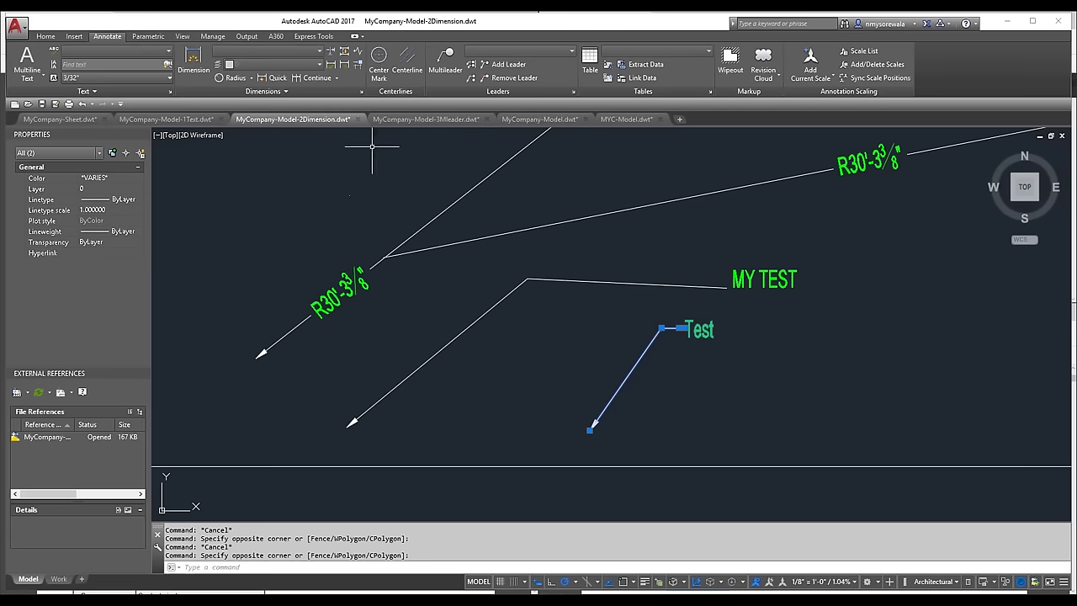
- Switch to the MyCompany-Model-3Mleader.dwt drawing and review the Angular, Leader, Linear and Radial sub-styles of its MC_AN dimension style
mouse_move(394, 126)
left_click(411, 121)
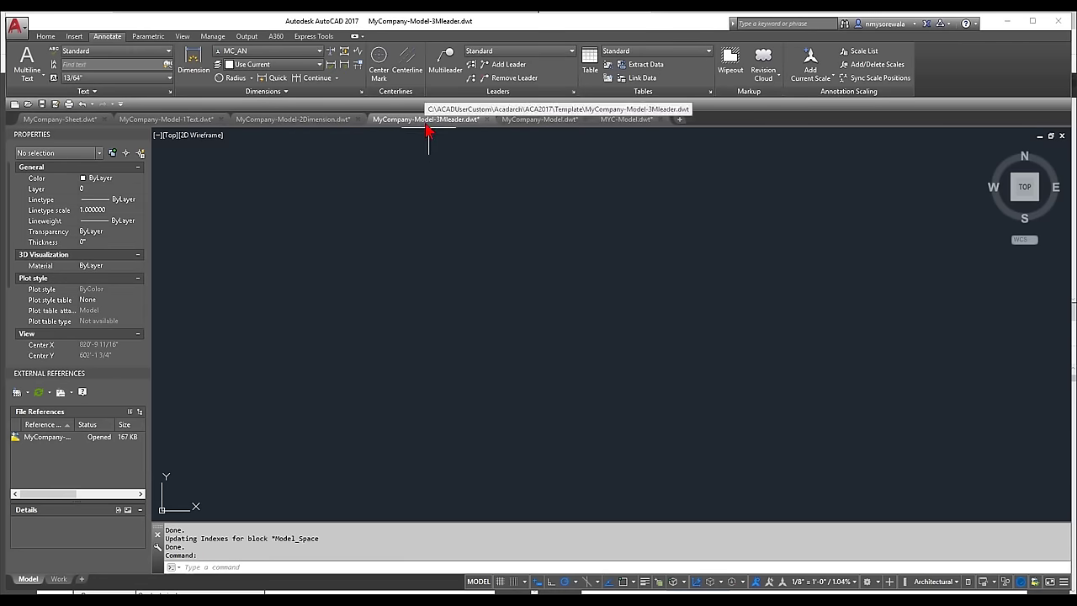
left_click(362, 93)
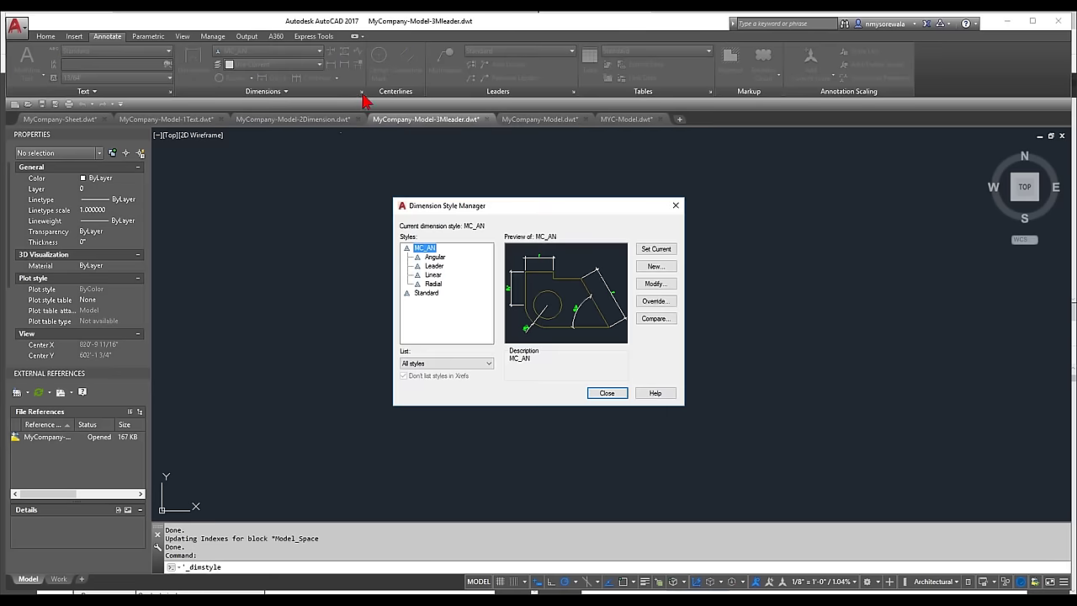
left_click(435, 257)
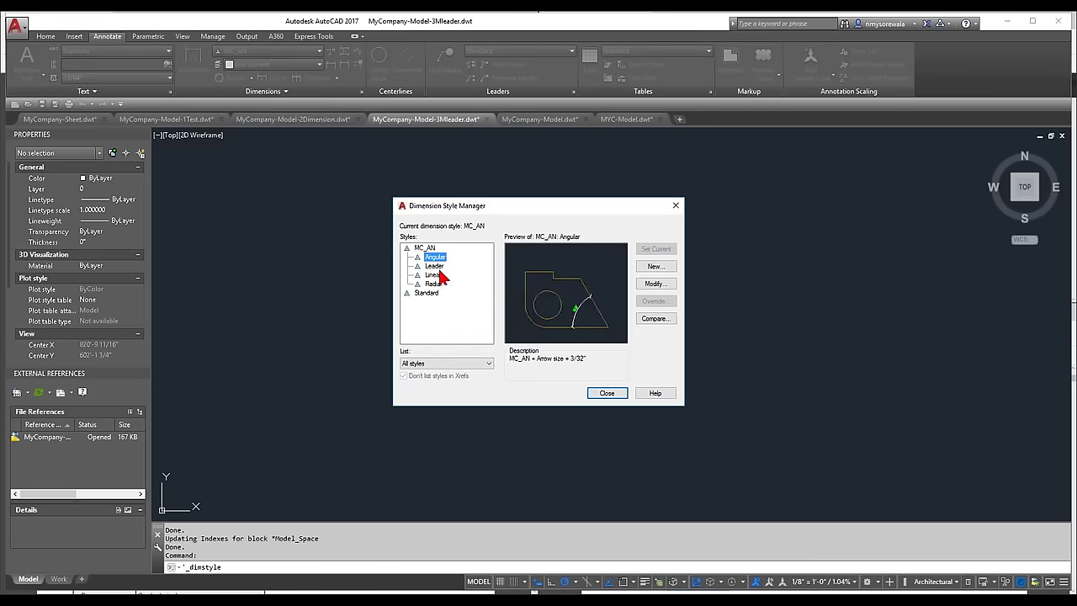
left_click(434, 268)
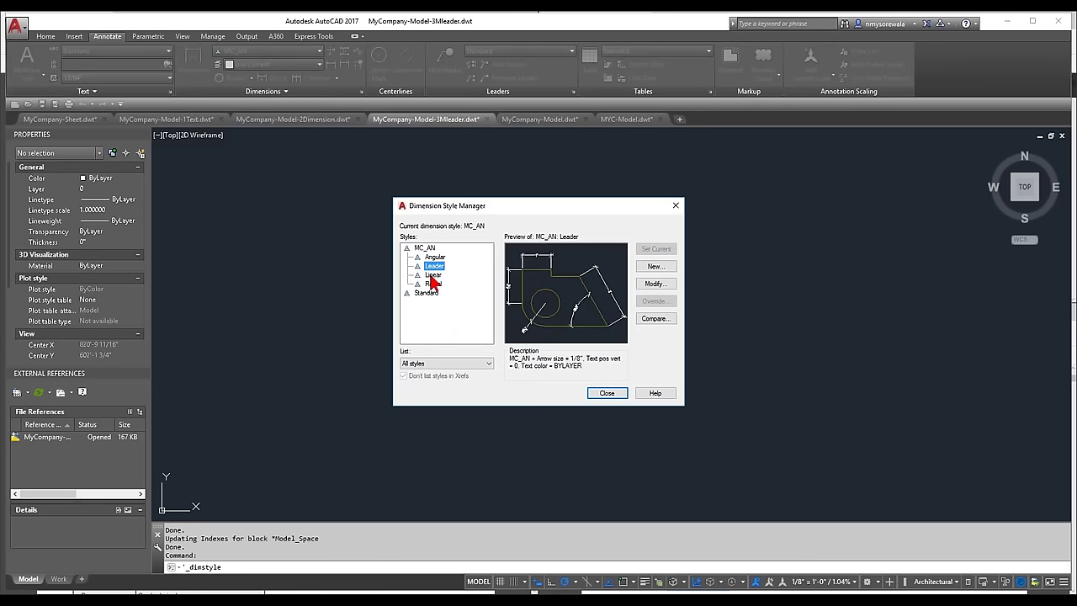
left_click(432, 275)
left_click(432, 285)
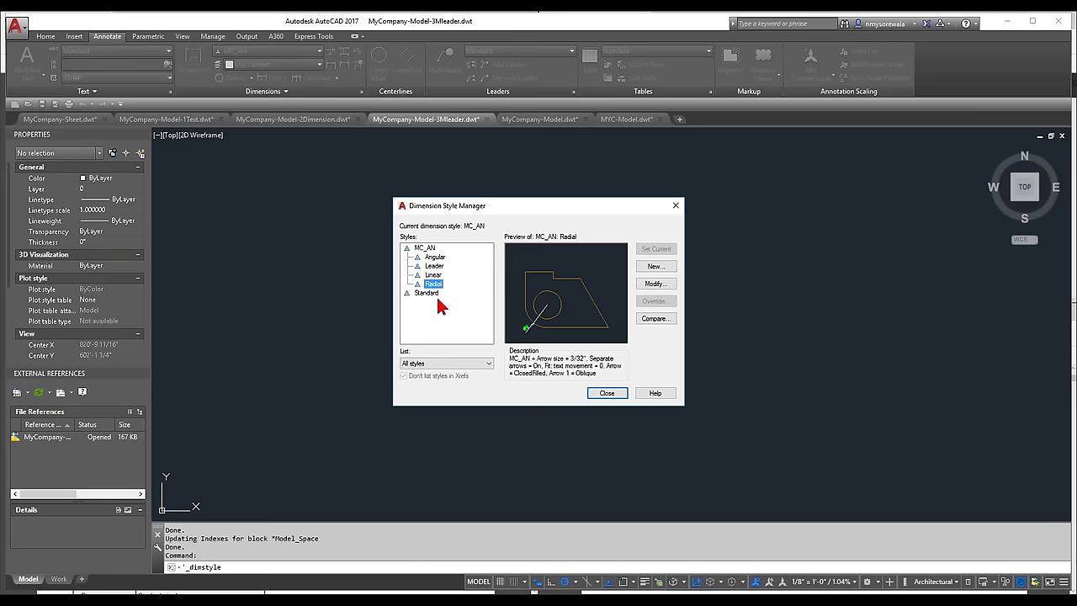
key("Up")
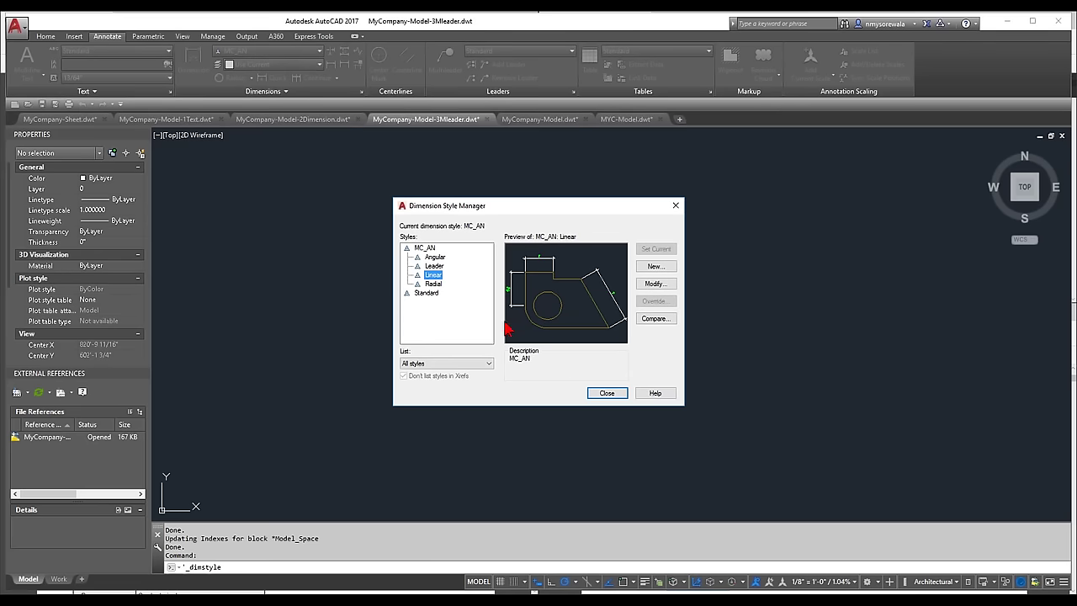
left_click(605, 394)
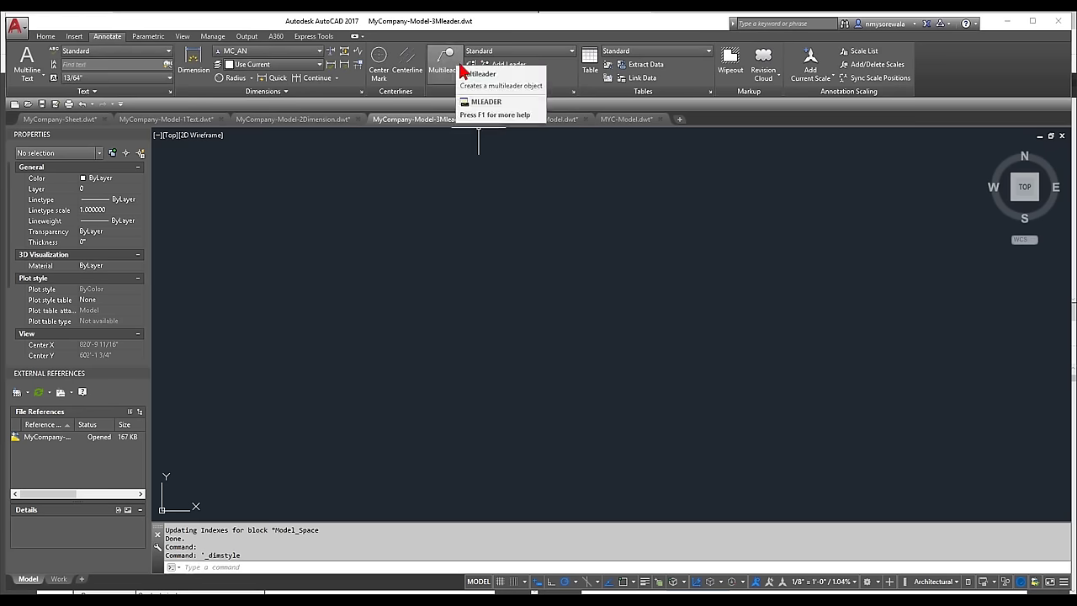
- Create an annotative multileader style named MC-Text based on Standard, choosing Mtext as its multileader type
left_click(574, 93)
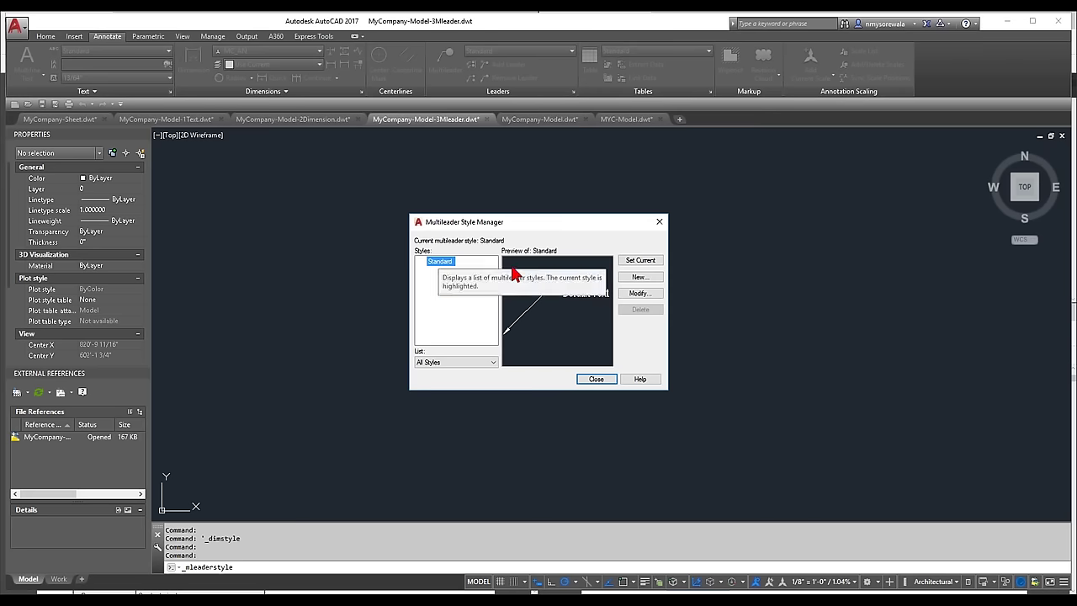
left_click(646, 280)
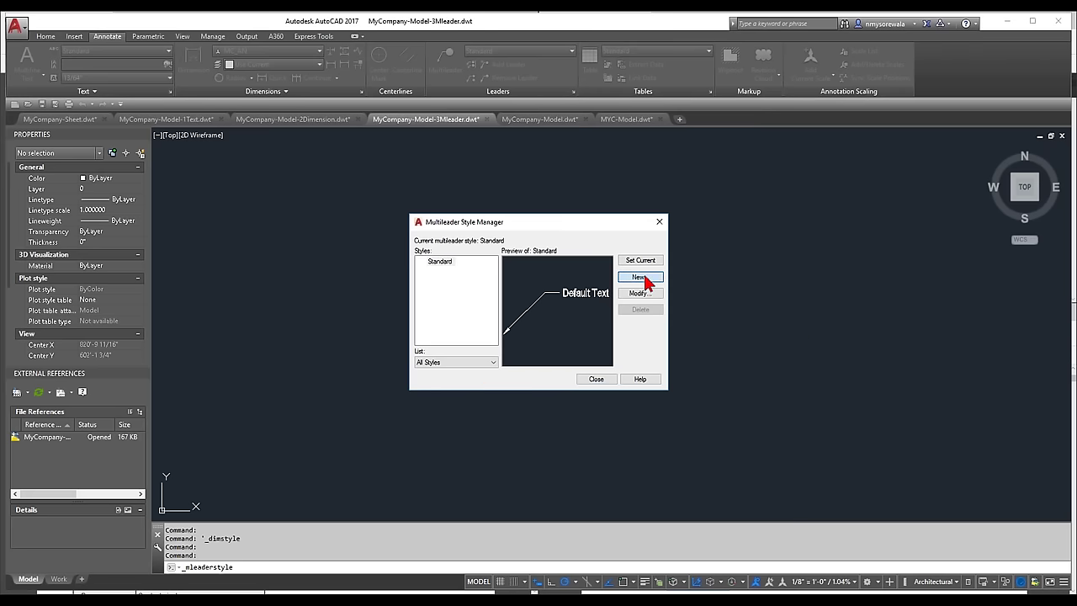
left_click(648, 278)
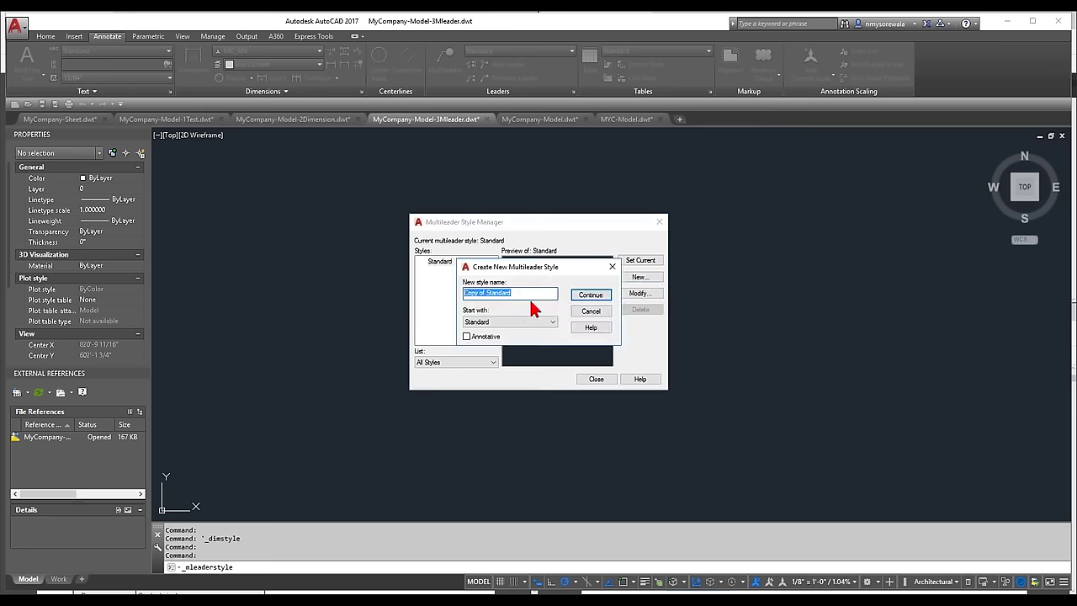
type("MC-Text")
left_click(490, 336)
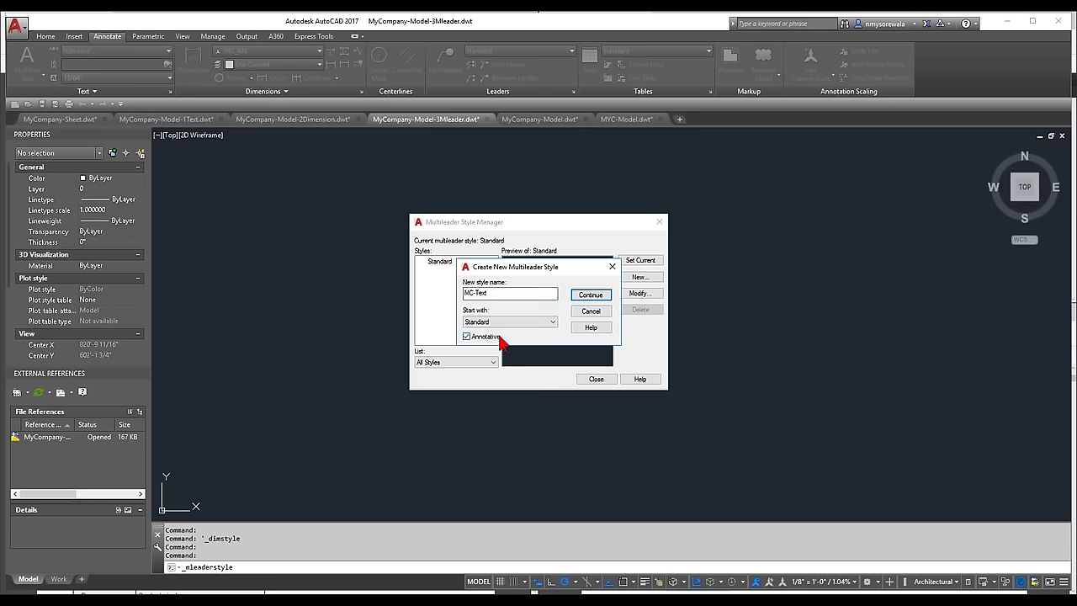
left_click(587, 295)
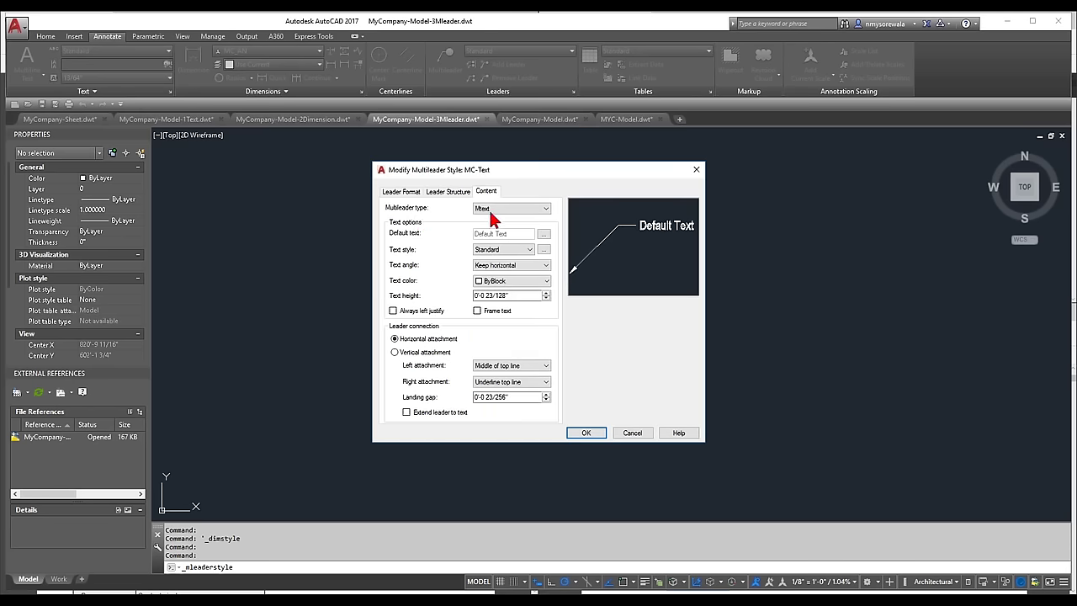
left_click(523, 211)
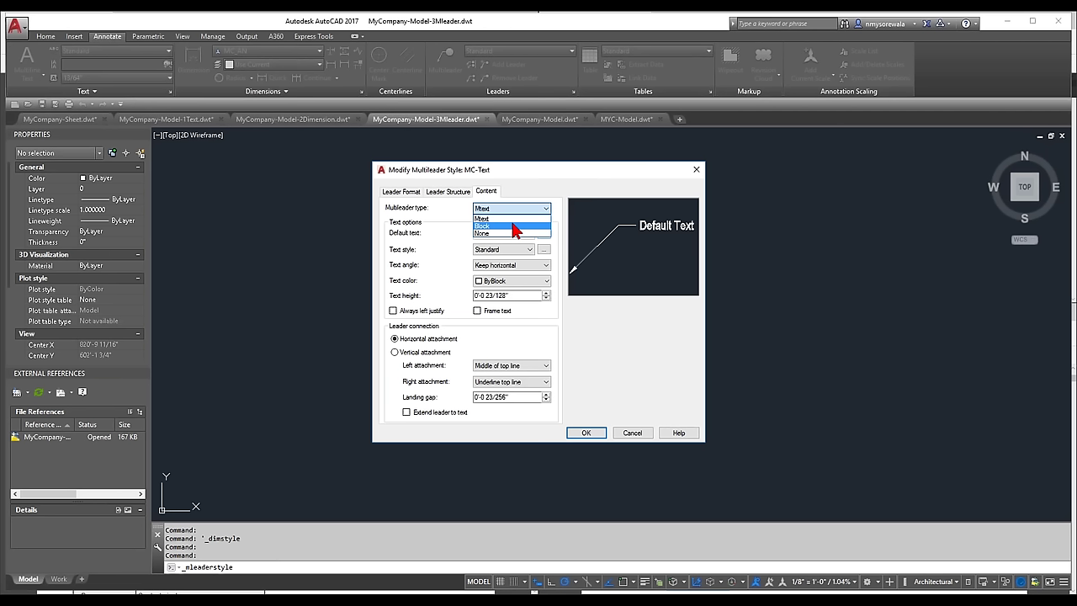
left_click(511, 218)
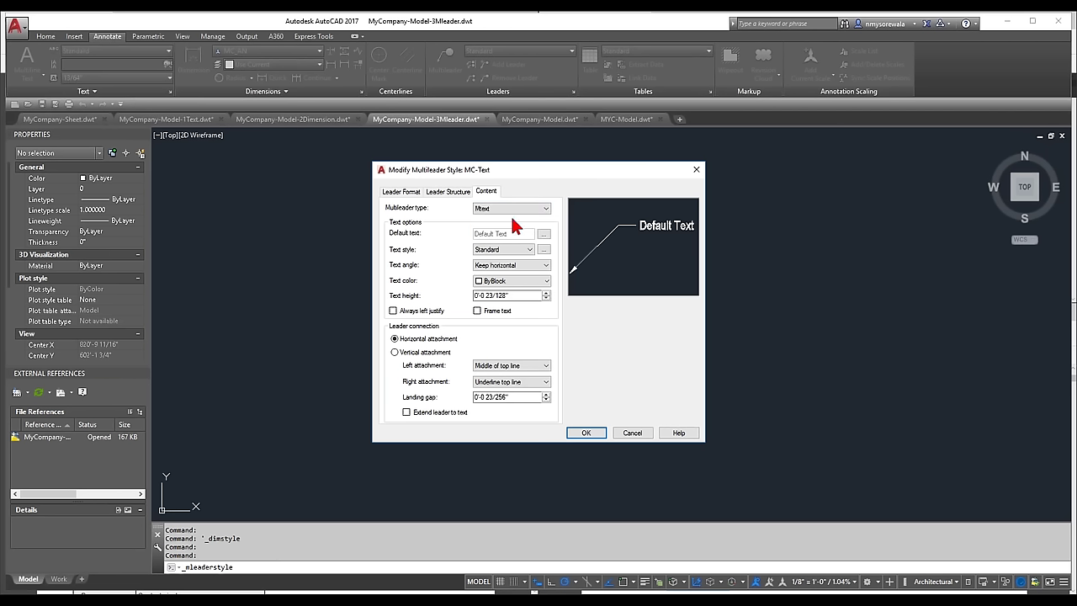
- Assign the MC-AN text style to the MC-Text multileader style and set its text height to 3/32"
left_click(513, 250)
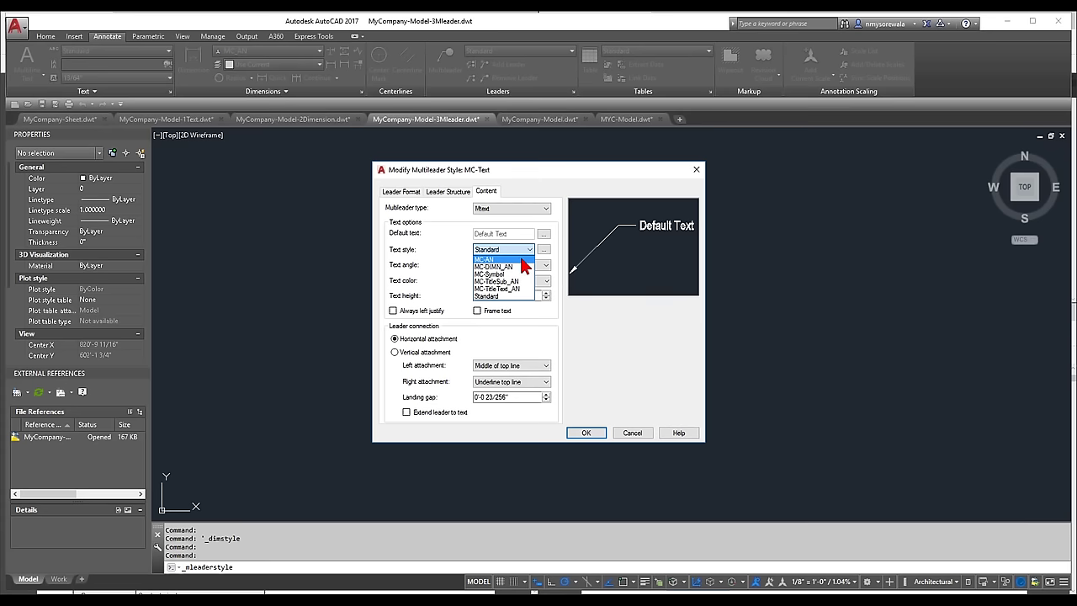
left_click(522, 260)
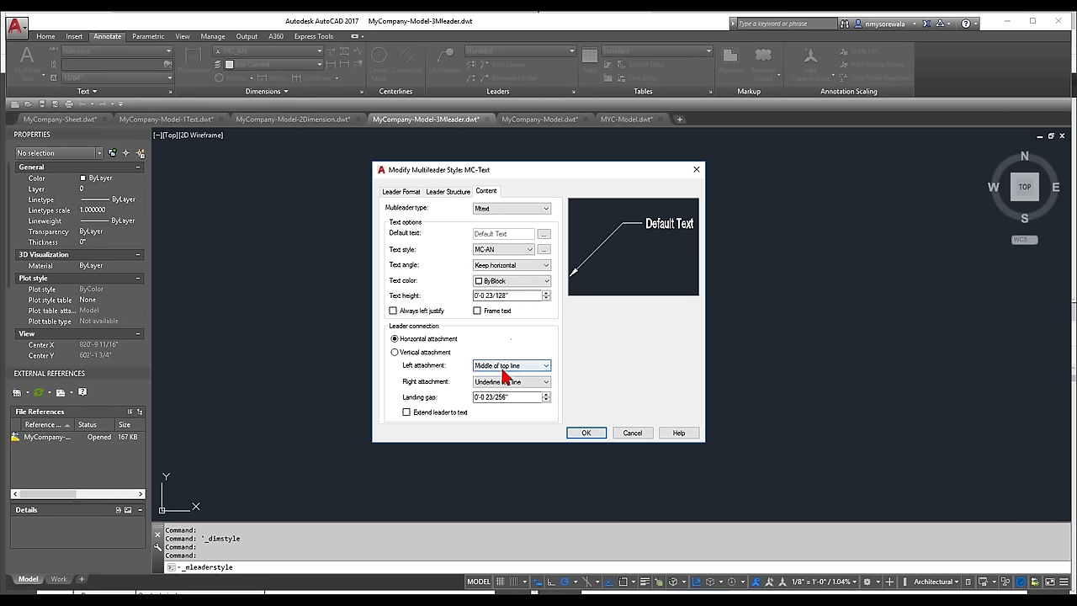
left_click_drag(533, 294, 450, 292)
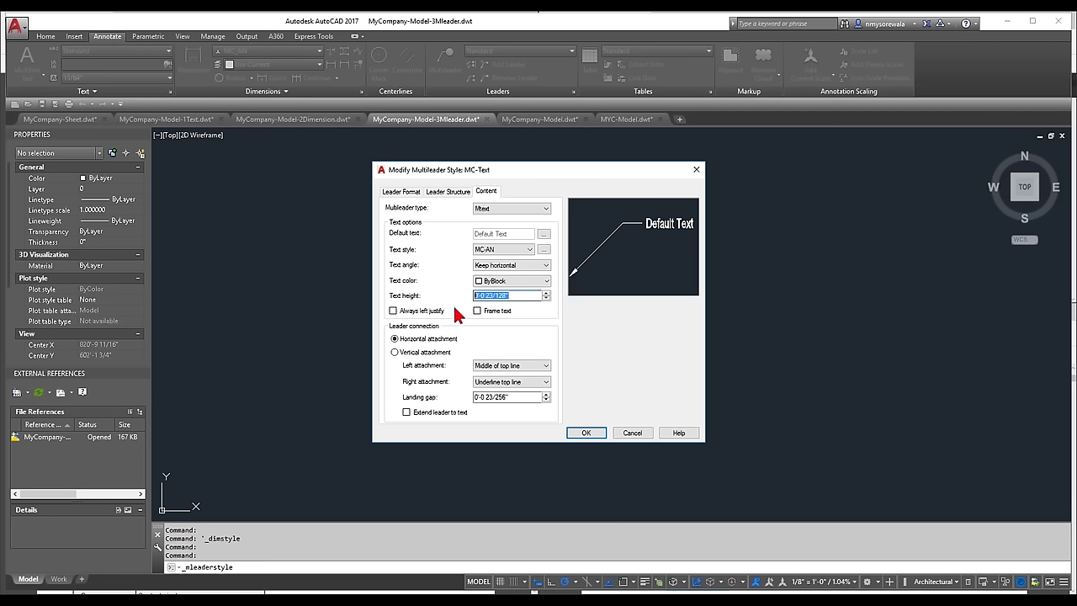
type("3/32")
- Set the MC-Text leader connection to Middle of top line for left attachment and Middle of text for right attachment
left_click(543, 367)
left_click(543, 367)
left_click(543, 367)
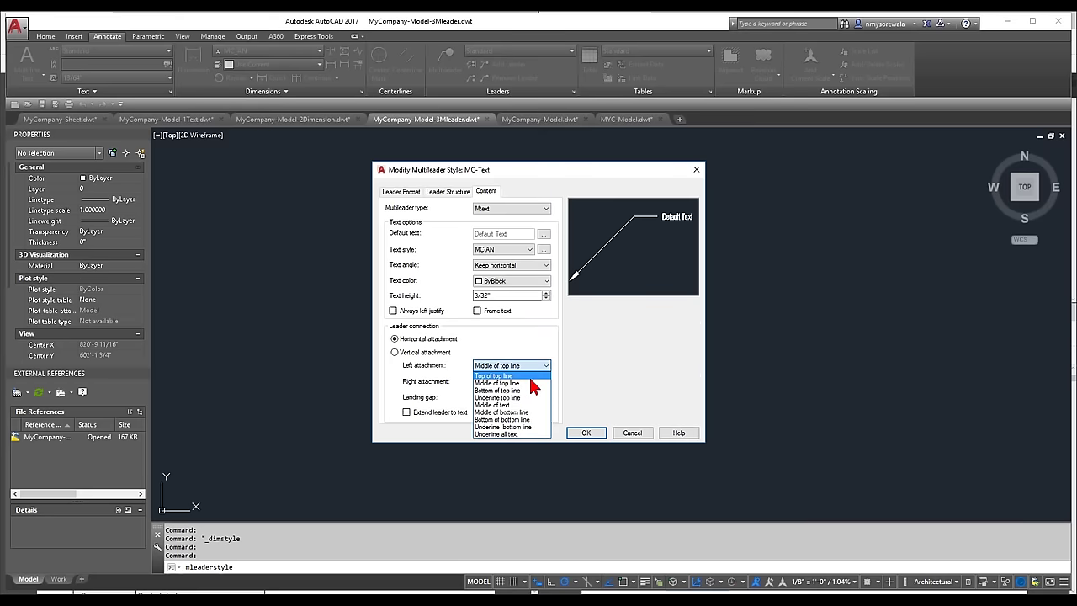
left_click(531, 377)
left_click(533, 368)
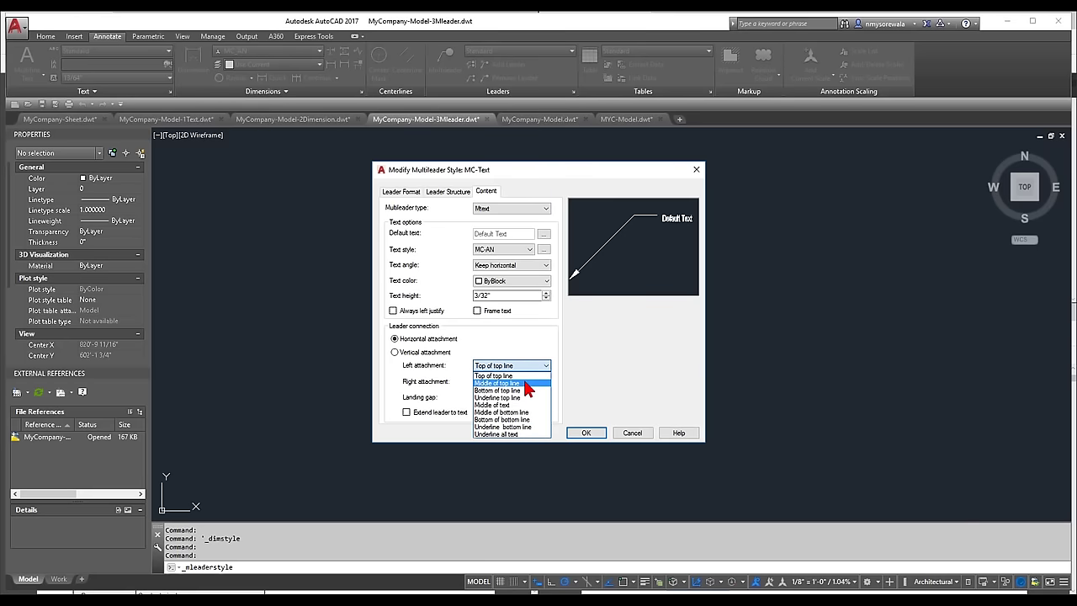
left_click(523, 384)
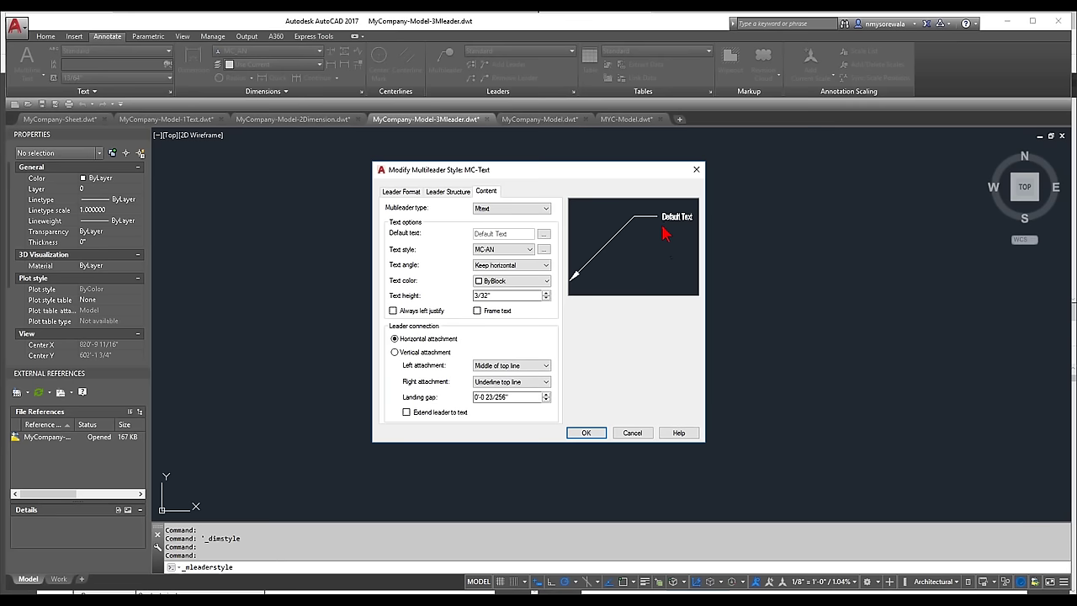
left_click(502, 383)
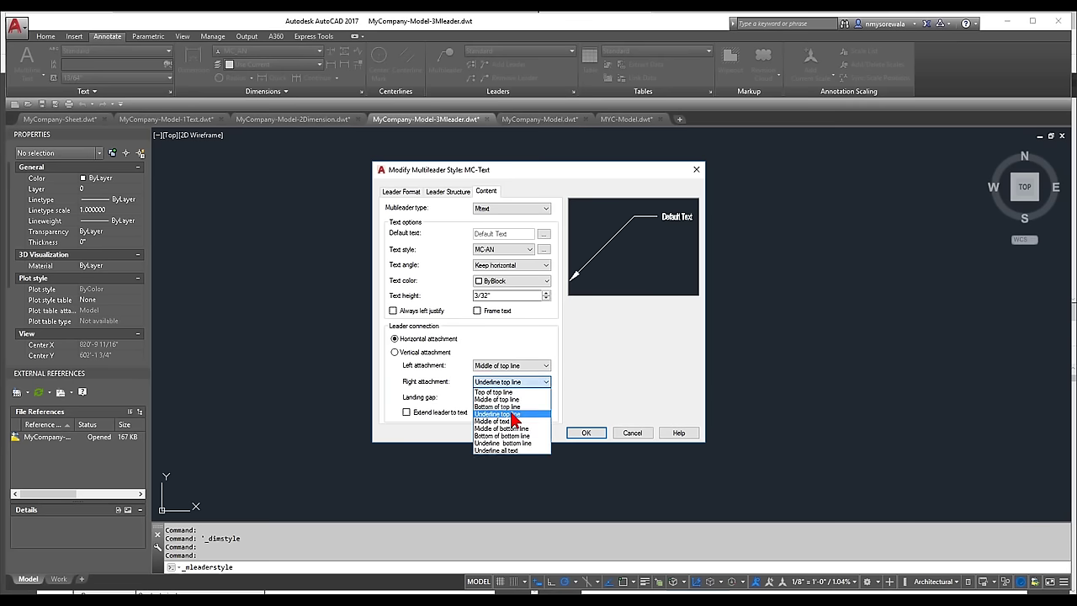
left_click(511, 421)
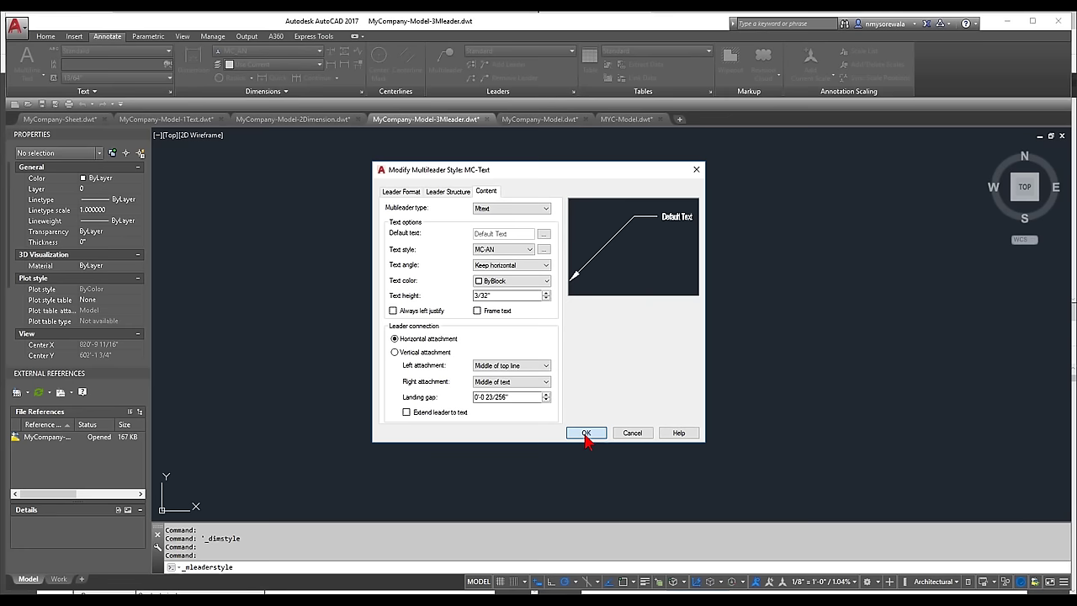
- Check the leader structure settings, save the MC-Text style and make it the current multileader style
left_click(453, 191)
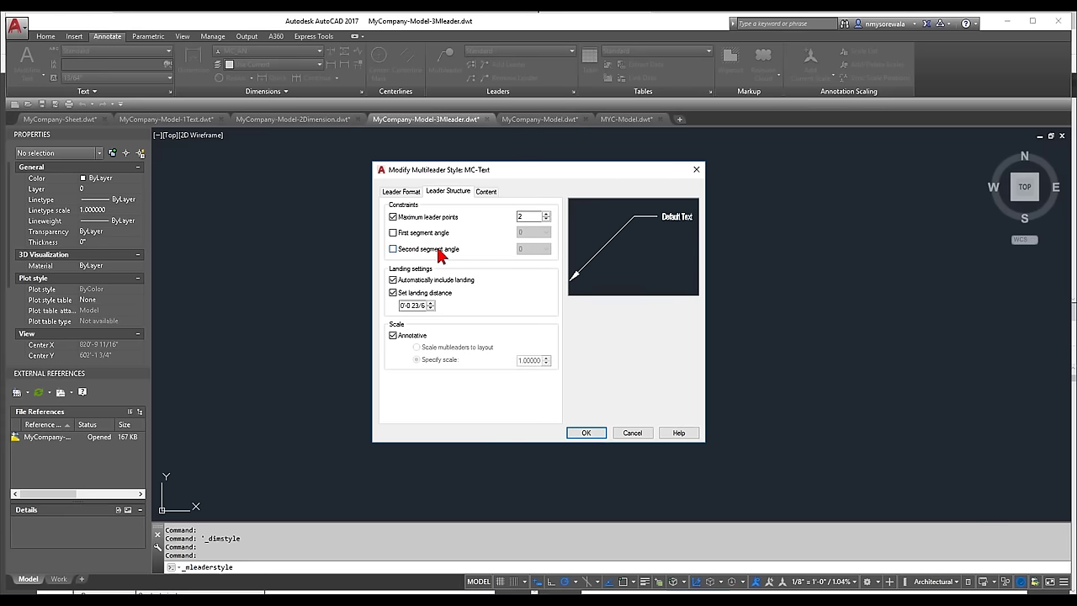
left_click(586, 439)
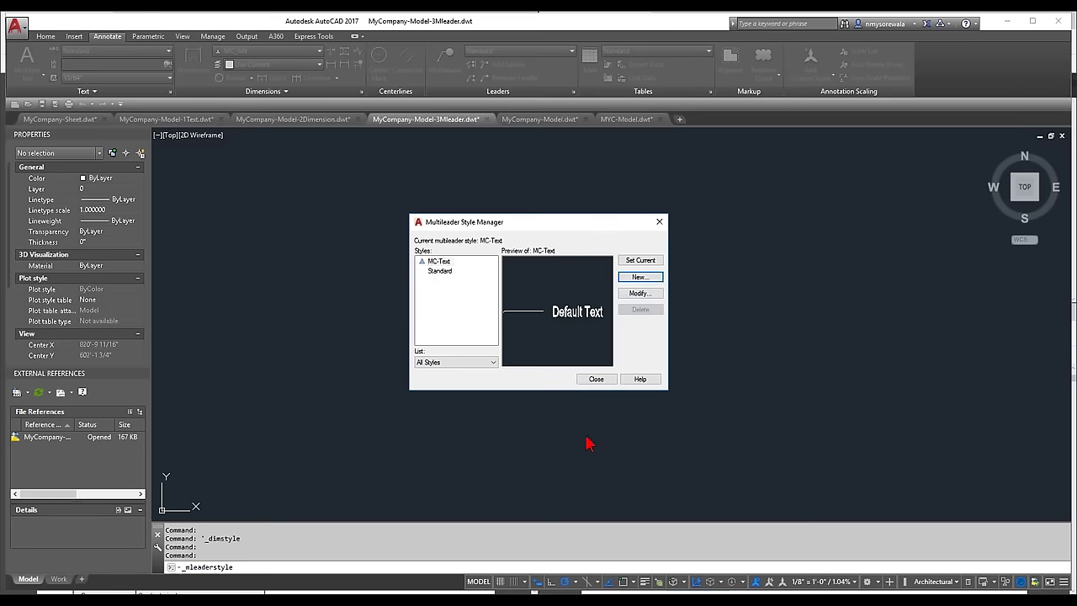
left_click(438, 261)
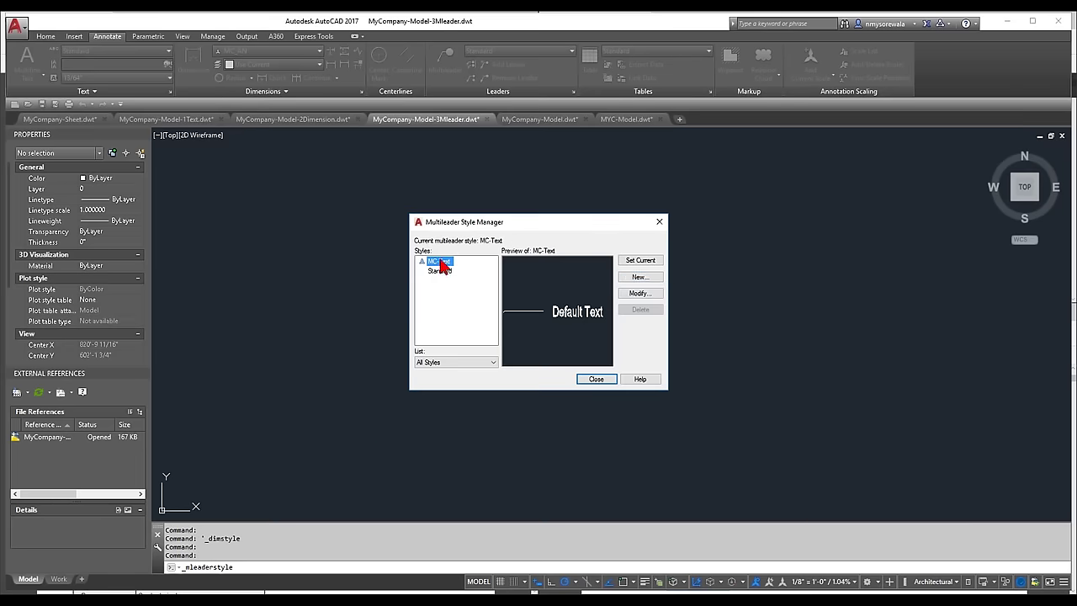
left_click(646, 261)
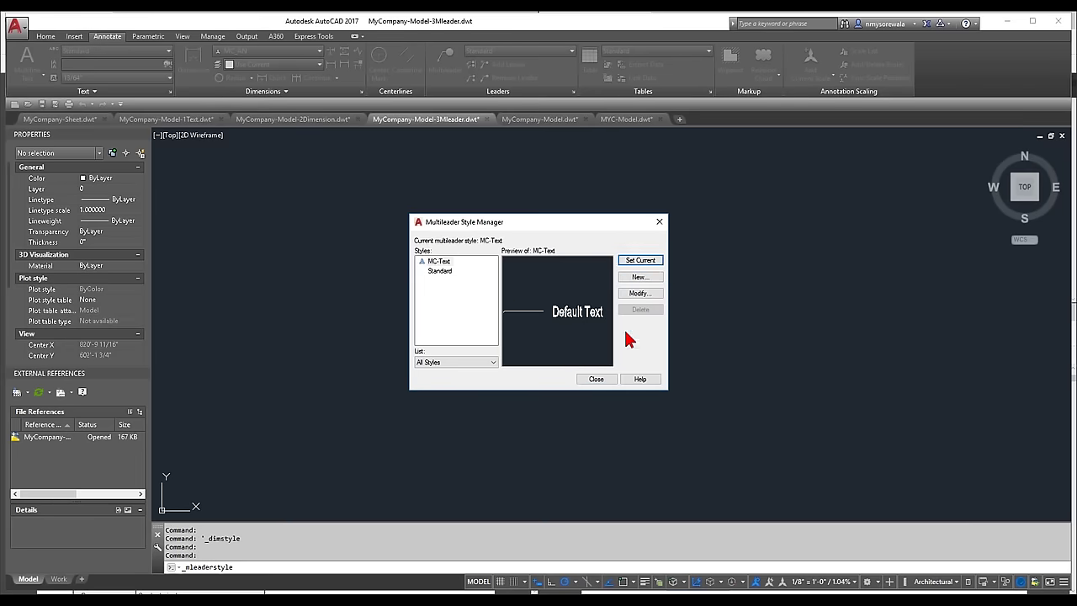
left_click(595, 380)
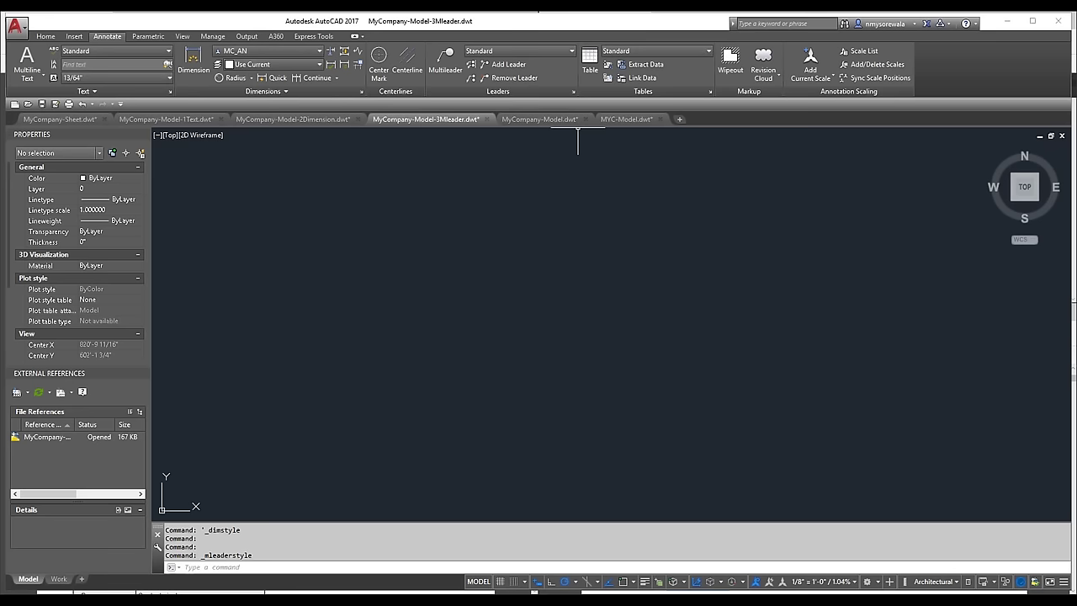
- Place a test multileader reading "This is my text" in the empty model space and examine its landing alignment
left_click(445, 63)
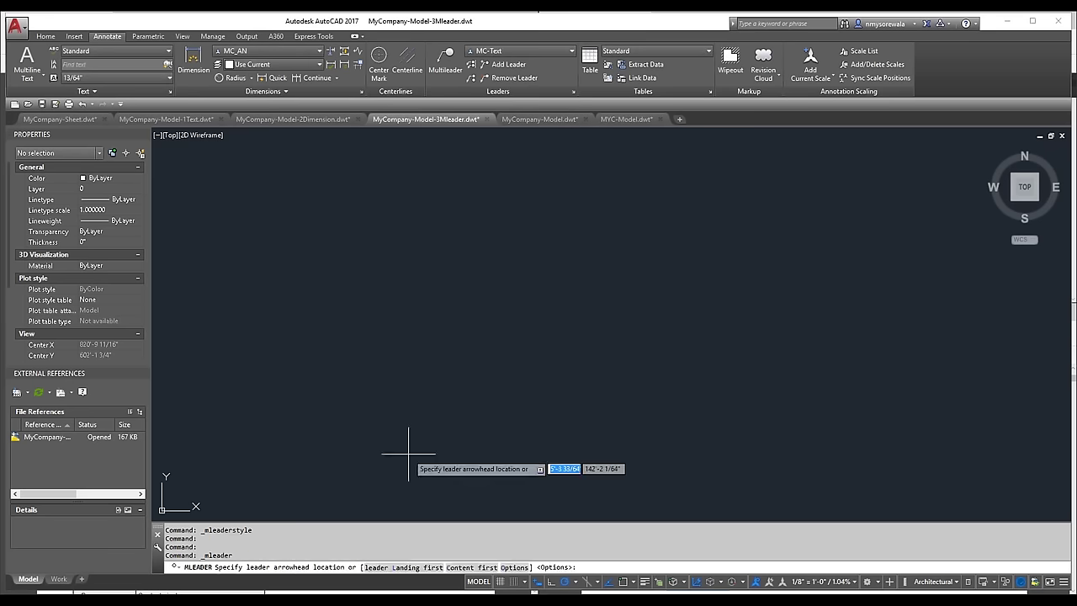
left_click(399, 389)
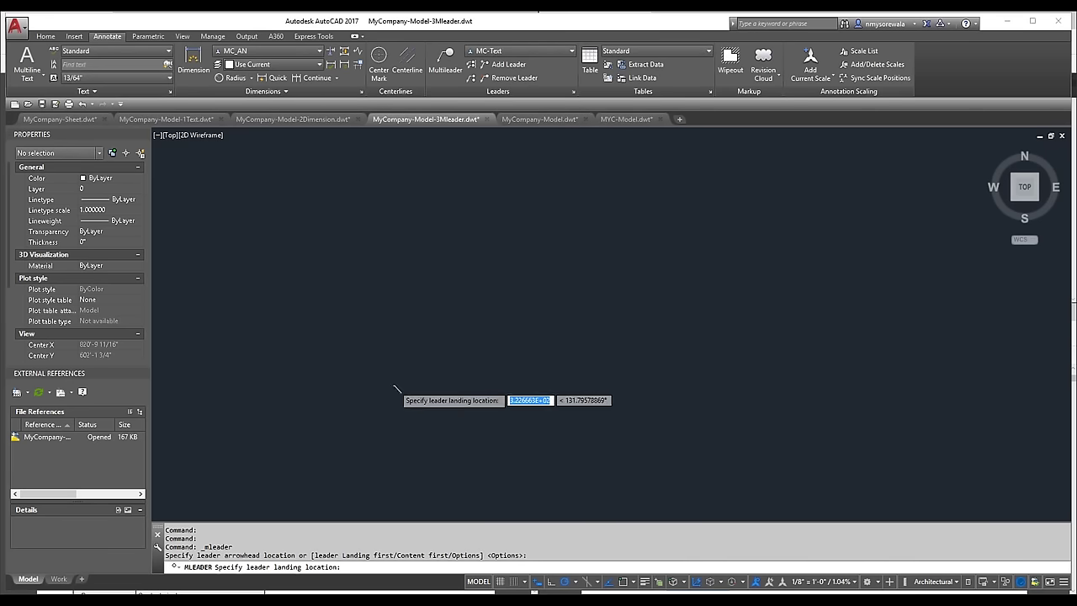
left_click(416, 386)
scroll(412, 411, "up", 10)
scroll(447, 331, "down", 2)
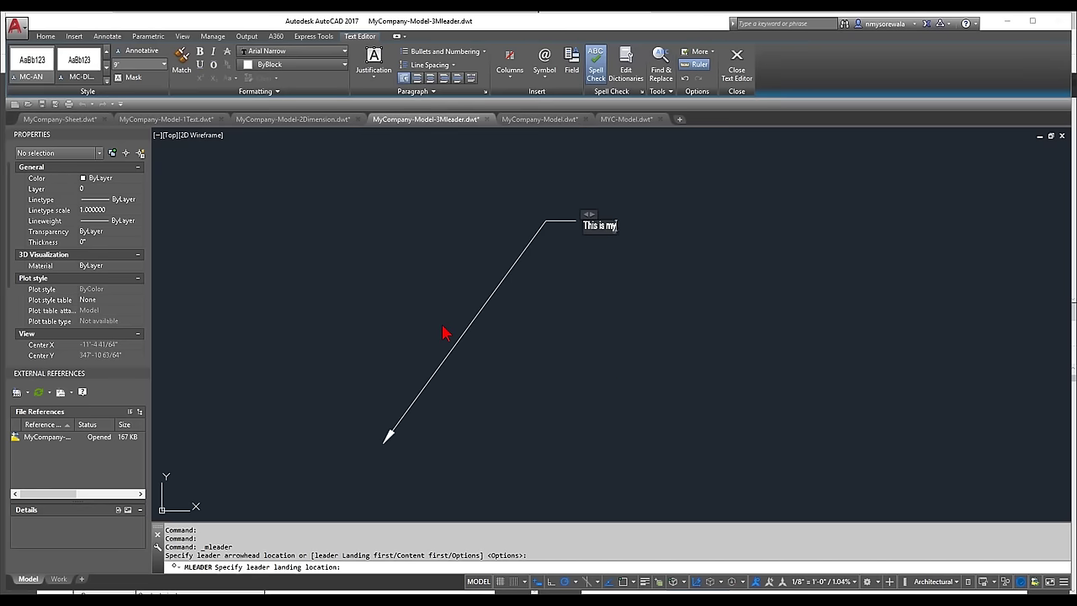
left_click(605, 394)
scroll(596, 217, "down", 1)
scroll(589, 211, "up", 3)
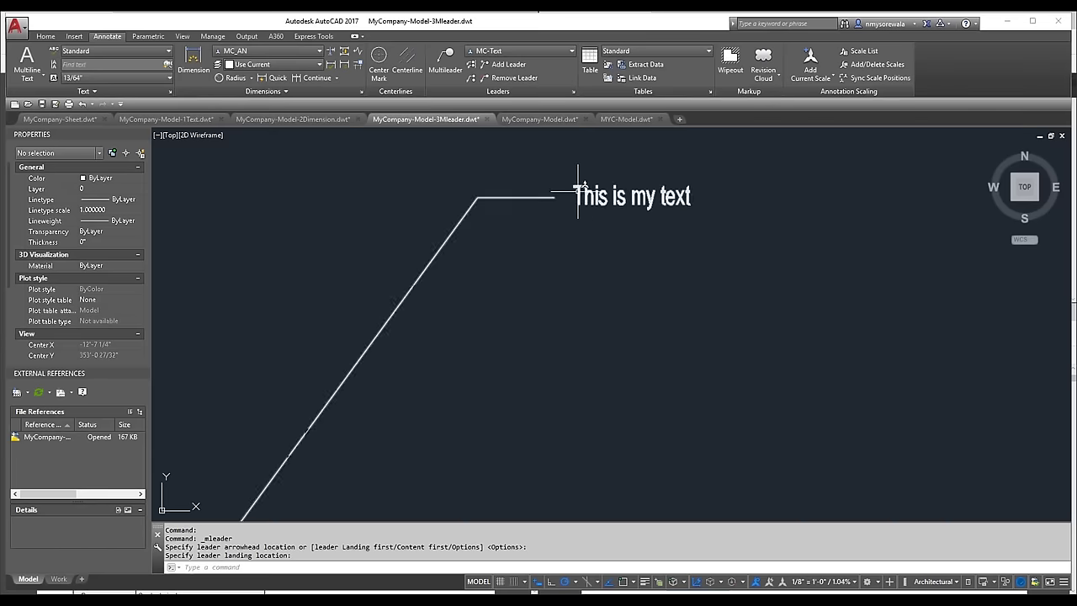
- Place a second, shorter multileader reading "Text2" below and to the right of the first one
left_click(445, 61)
left_click(497, 441)
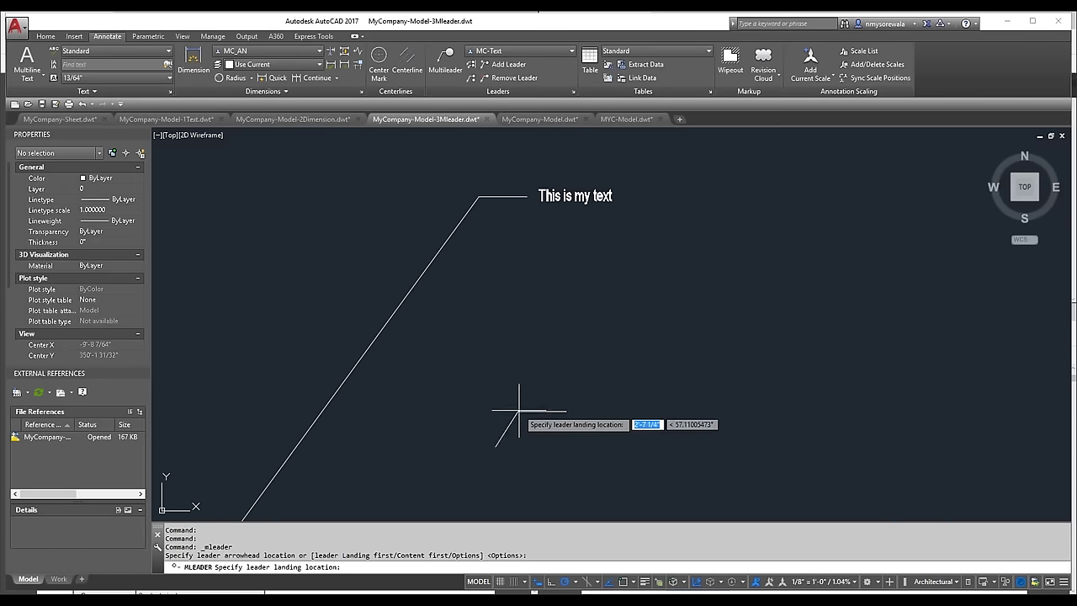
left_click(594, 313)
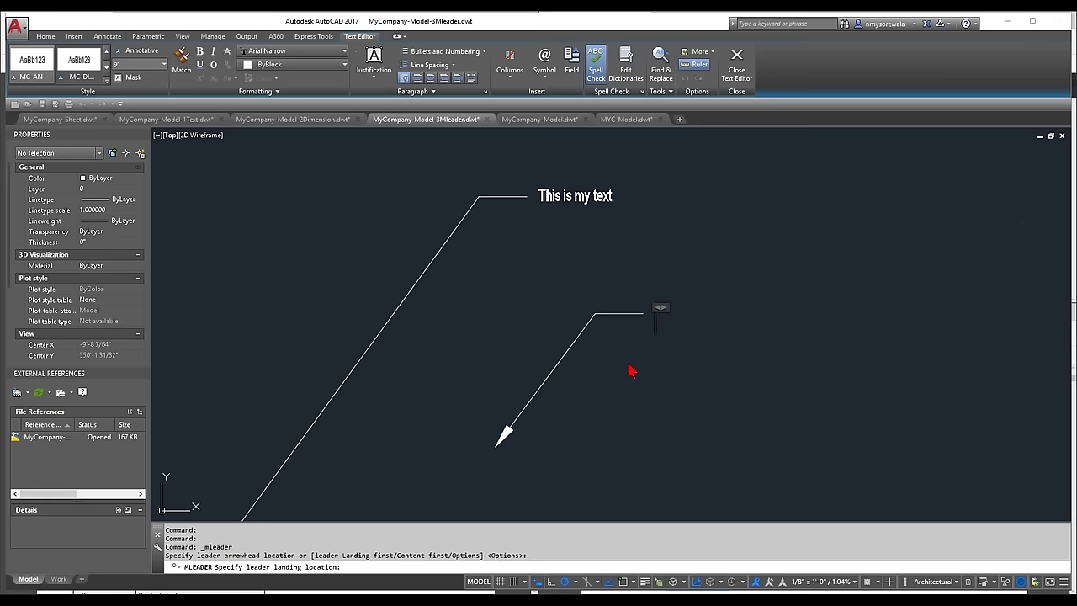
type("Text2")
left_click(566, 396)
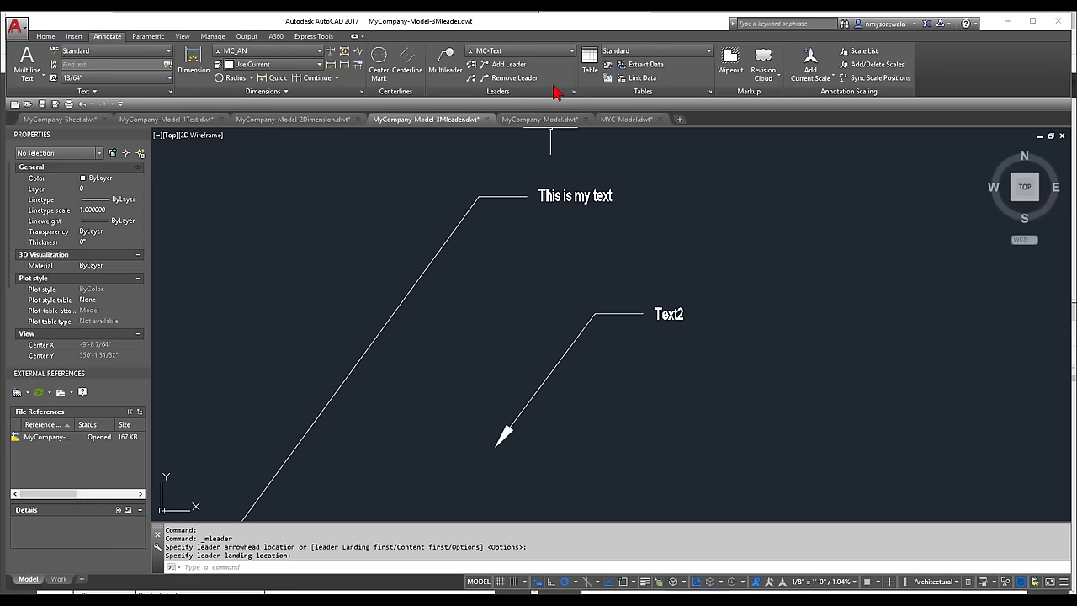
- Modify the MC-Text style to constrain the second segment angle to 0, with a maximum of 3 leader points
left_click(573, 92)
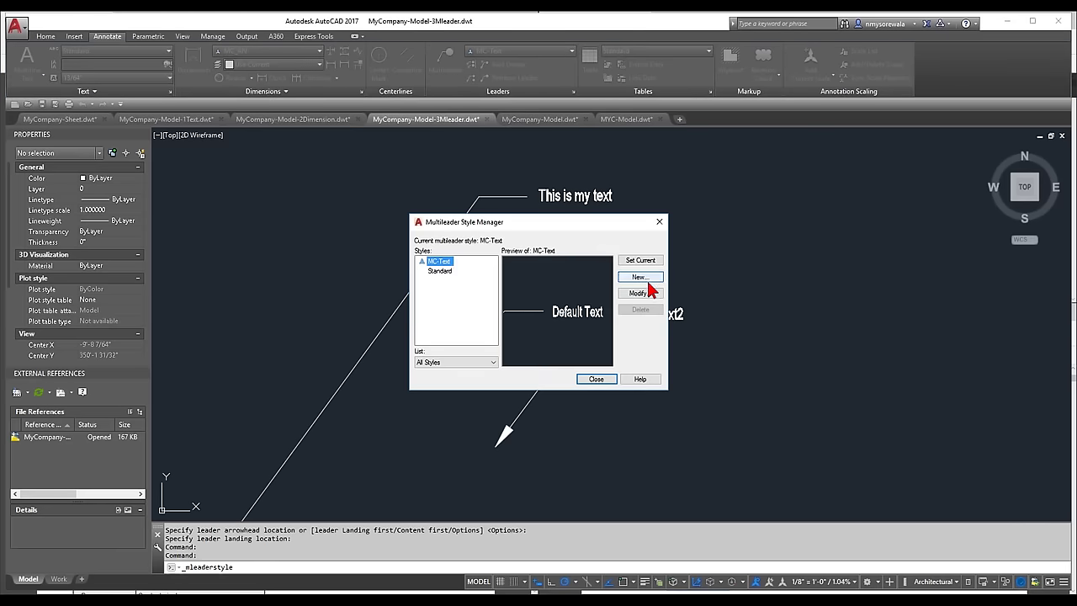
left_click(641, 295)
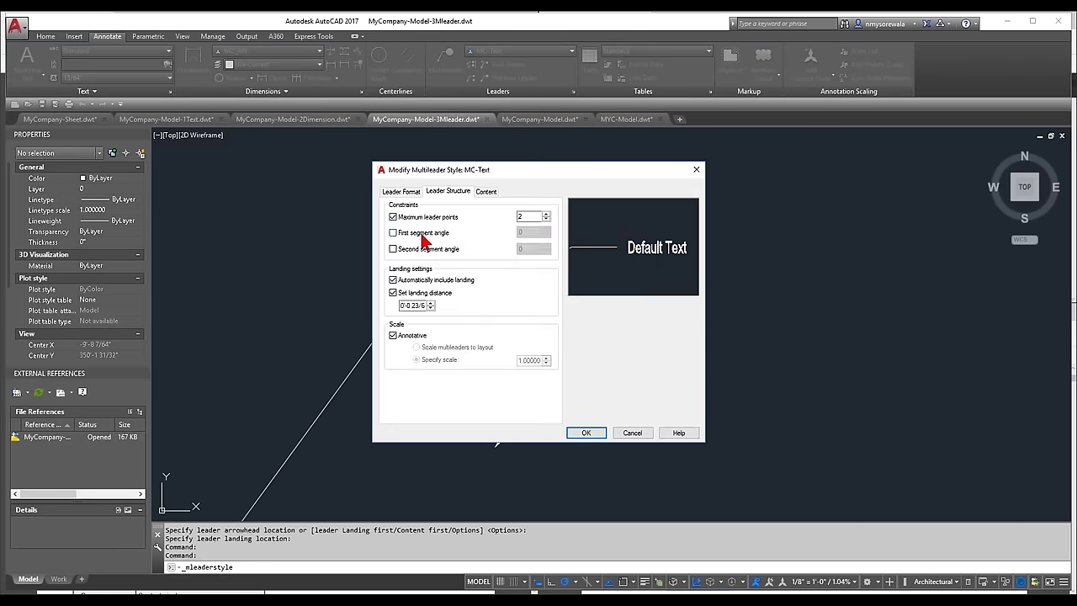
left_click(445, 249)
left_click(535, 249)
left_click(531, 258)
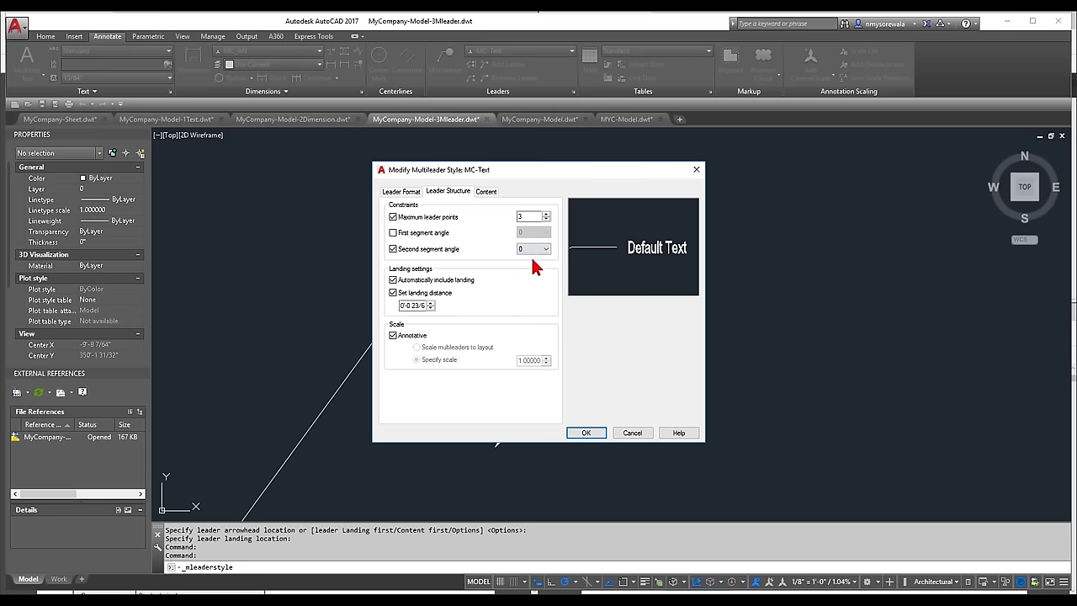
left_click(593, 434)
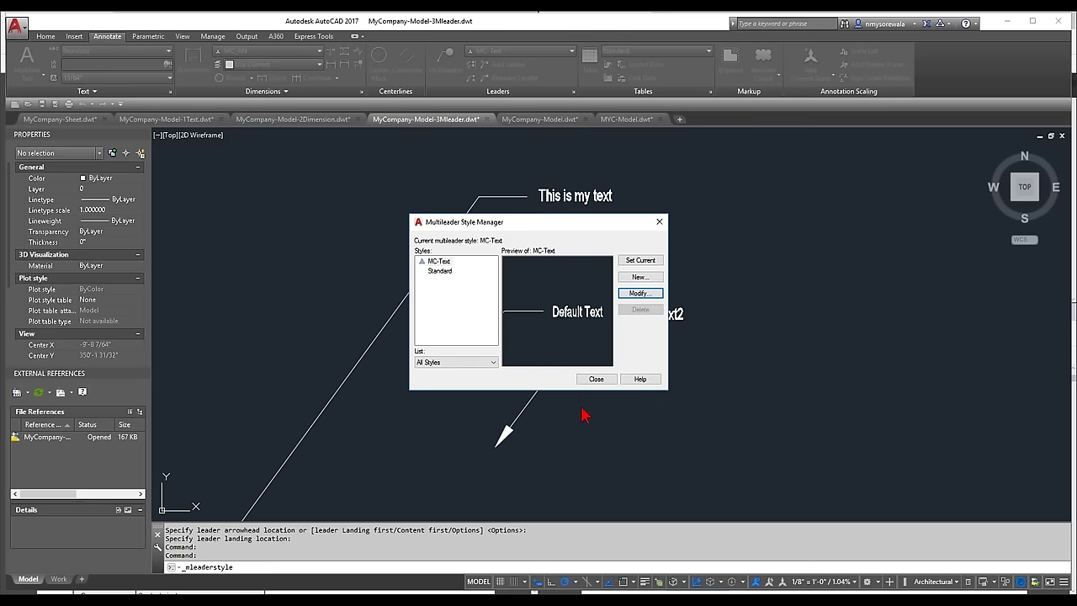
left_click(595, 380)
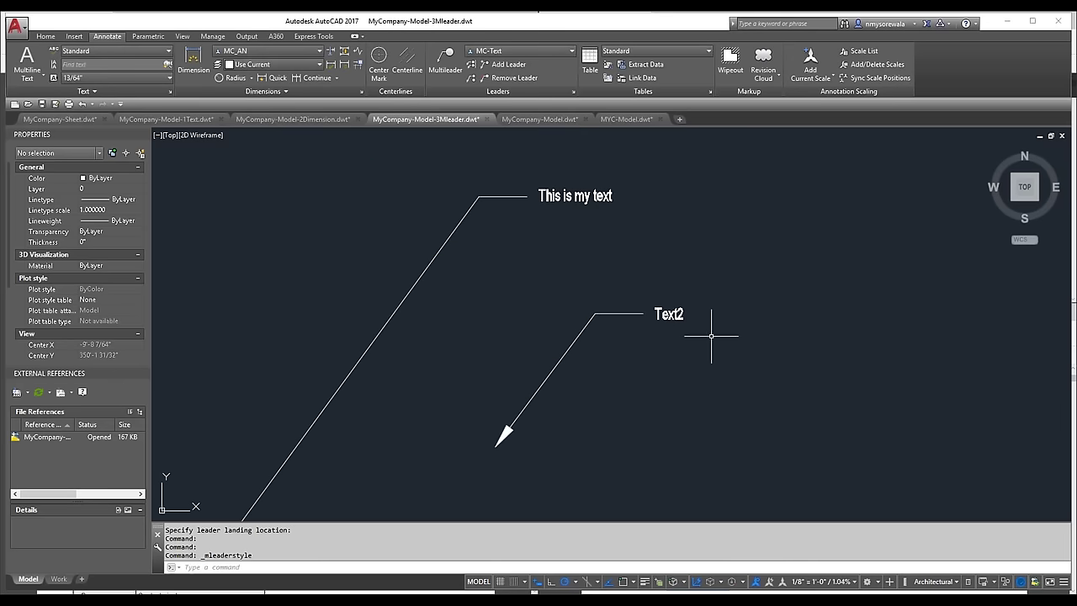
- Place a multileader with a horizontal second segment reading "my leader" below the Text2 leader
left_click(447, 70)
left_click(627, 408)
left_click(658, 358)
type("my leader")
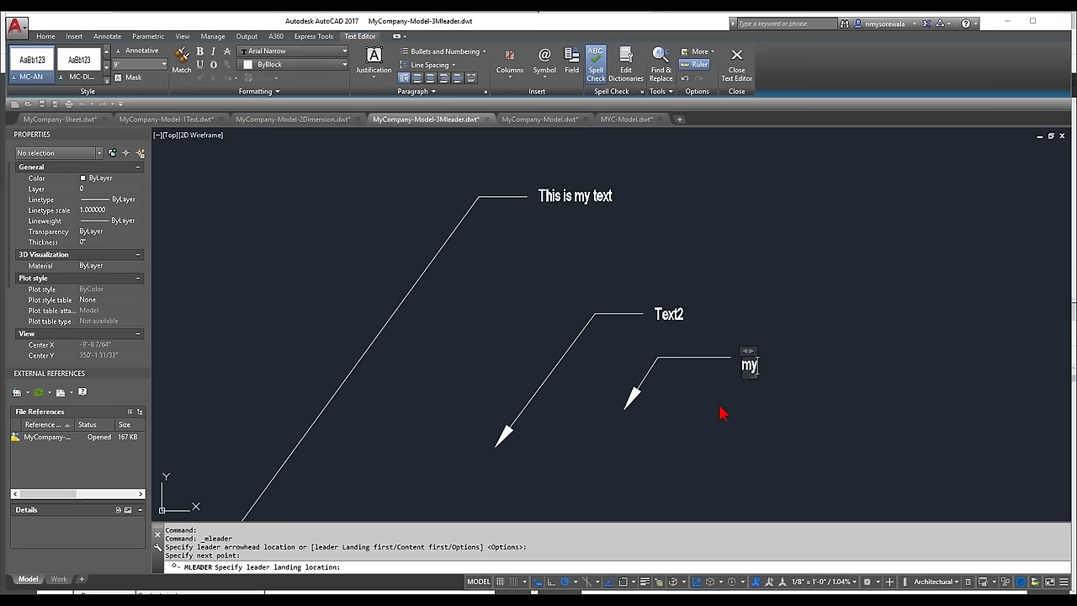
left_click(722, 413)
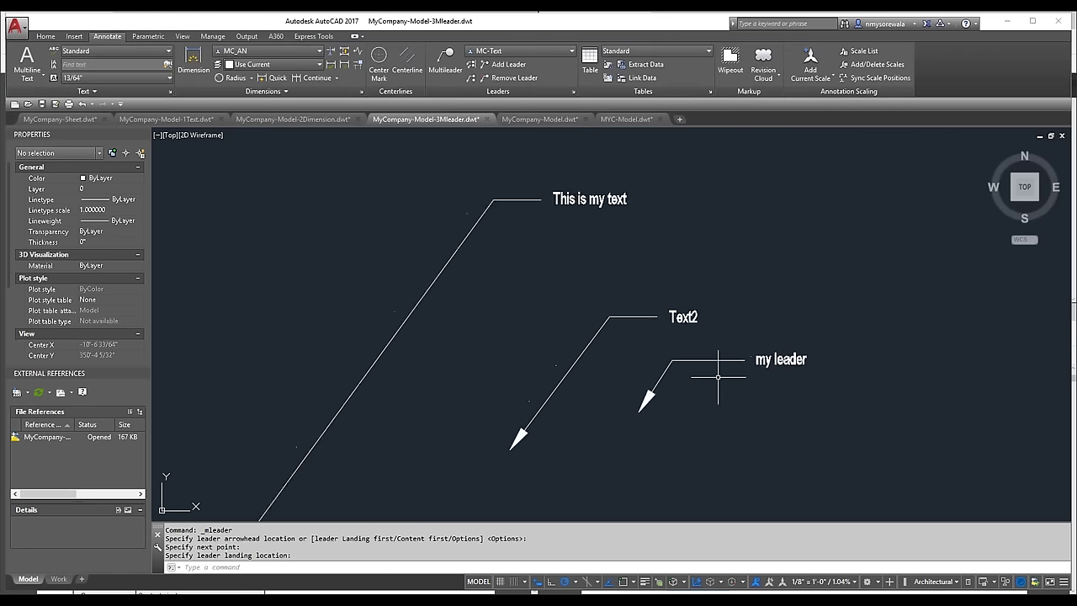
scroll(760, 377, "down", 2)
scroll(759, 378, "up", 4)
- Place another multileader with a longer horizontal second segment reading "dfgsdfg", crossing the "my leader" landing
left_click(763, 368)
left_click(732, 324)
key("Escape")
key("Return")
left_click(623, 430)
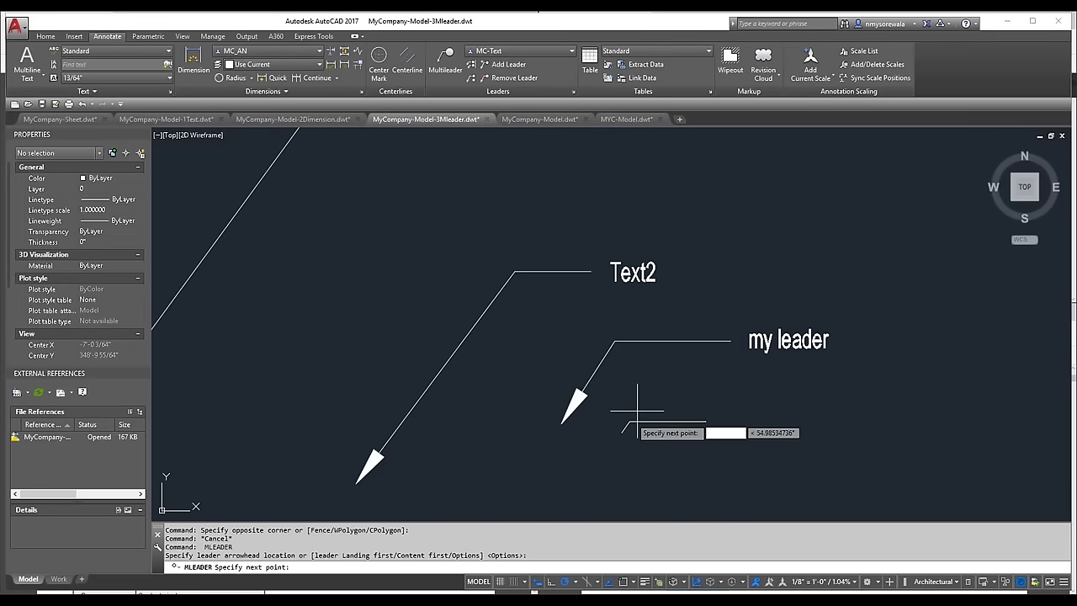
left_click(730, 241)
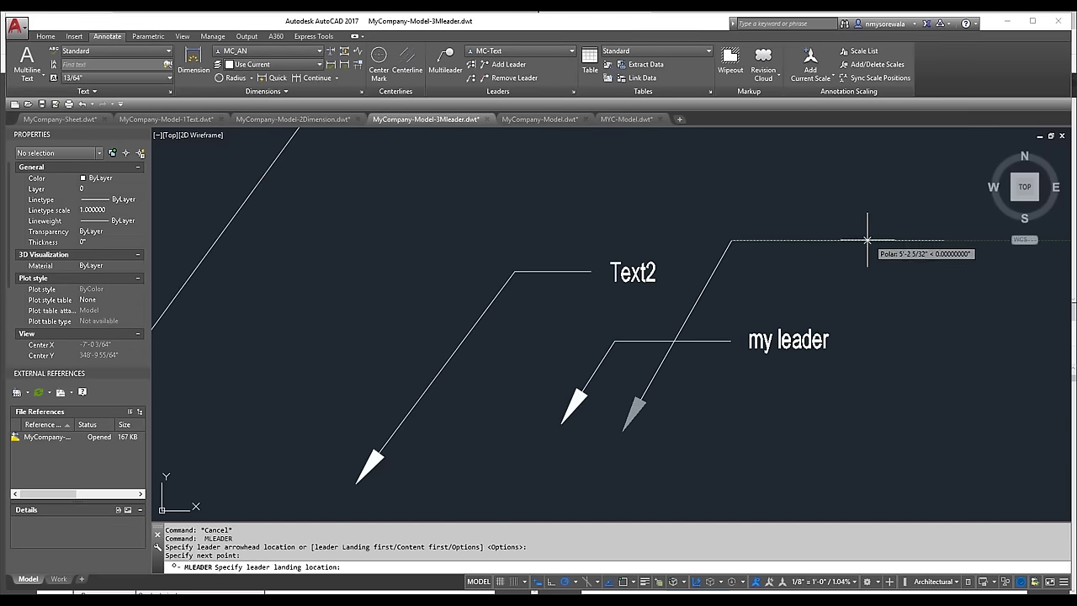
left_click(895, 241)
type("dfgsdfg")
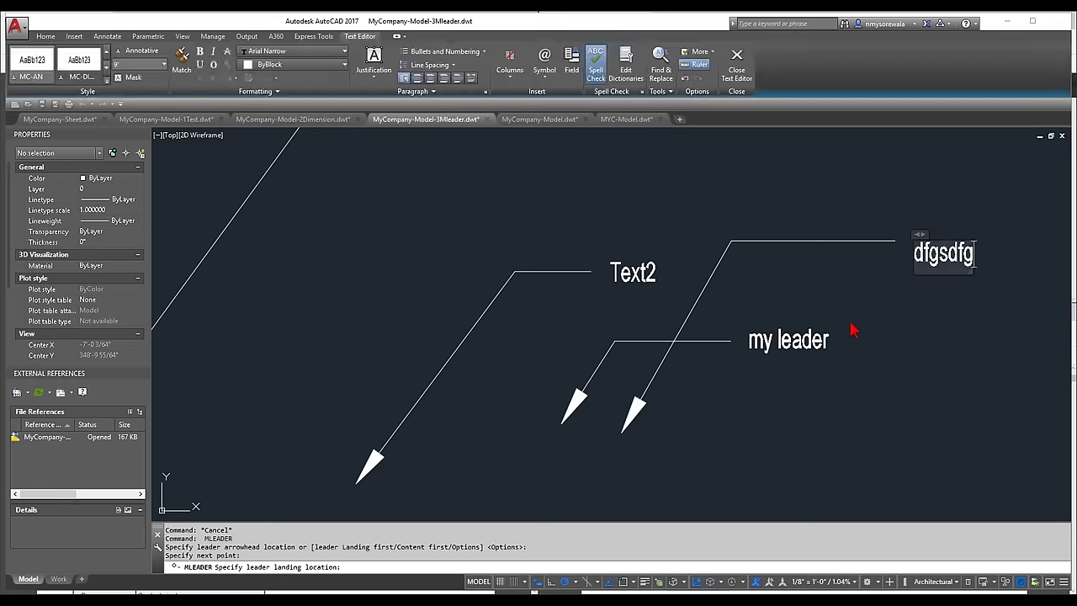
left_click(851, 330)
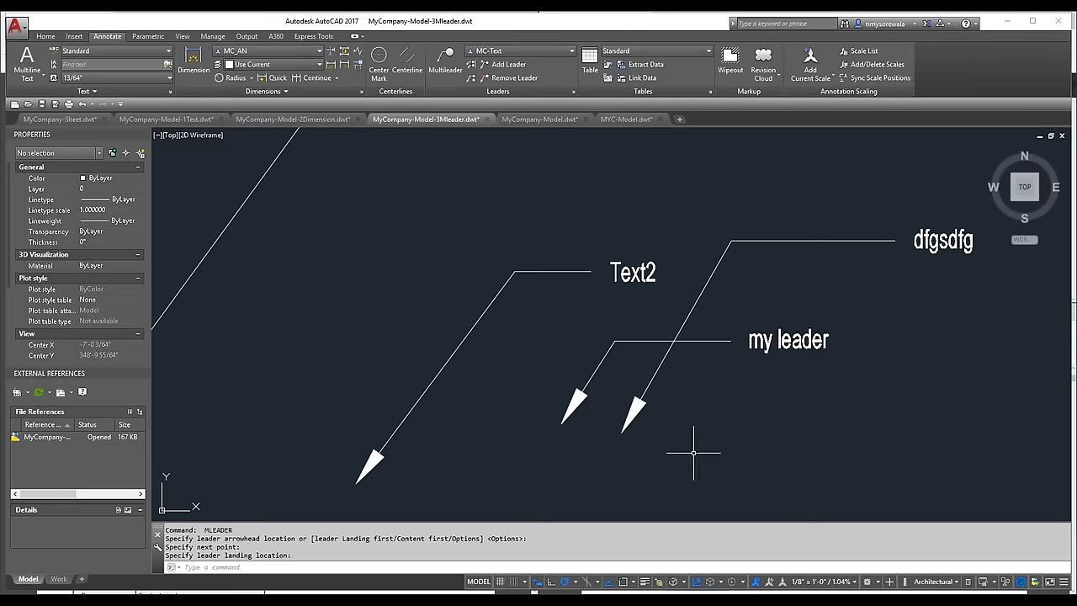
scroll(597, 344, "down", 3)
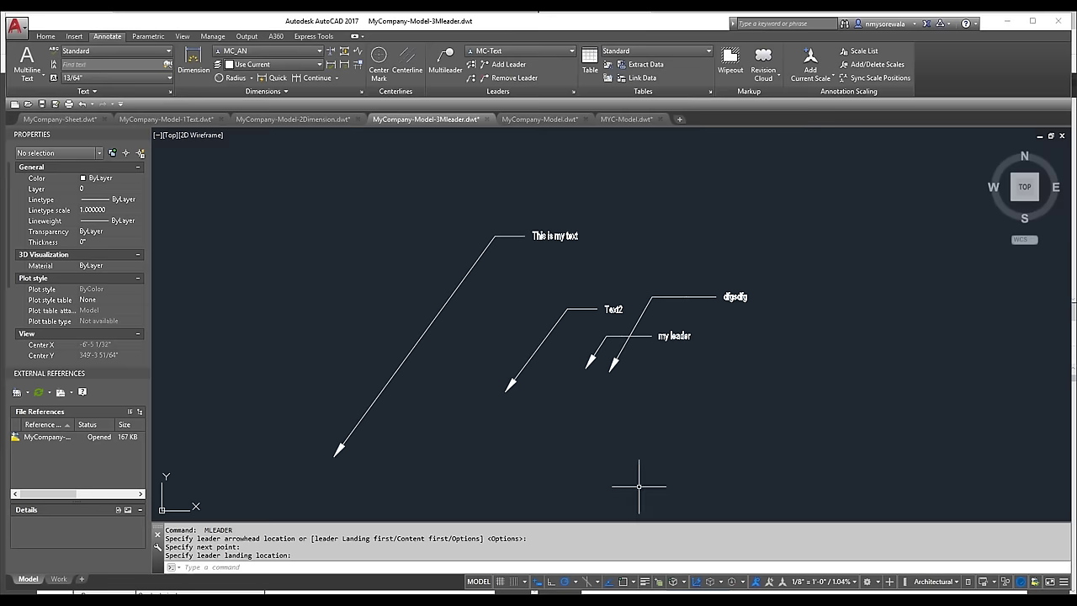
- Switch to the ncs6_clg_lnf.pdf layer guidelines in the browser and highlight the complete layer name example AI-WALL-FULL-DIMS-N
mouse_move(261, 599)
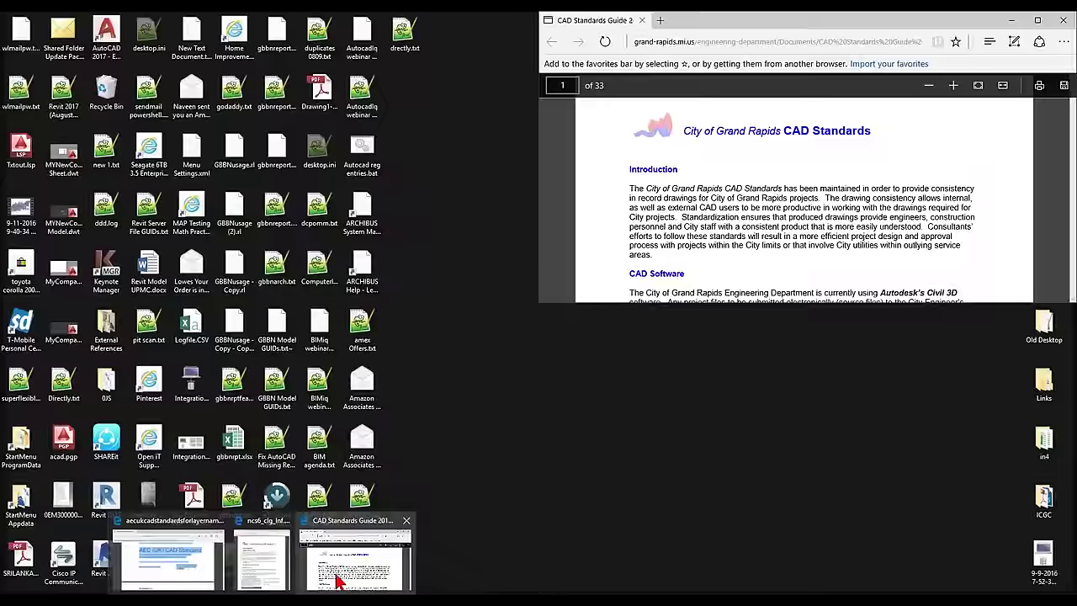
left_click(261, 560)
scroll(265, 261, "down", 3)
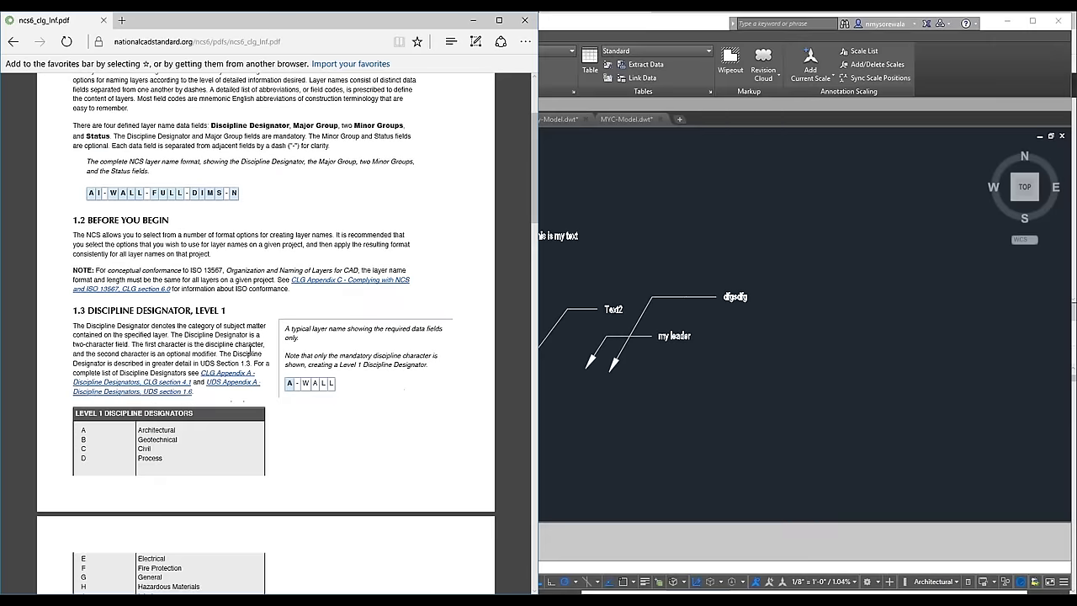
left_click_drag(94, 193, 238, 195)
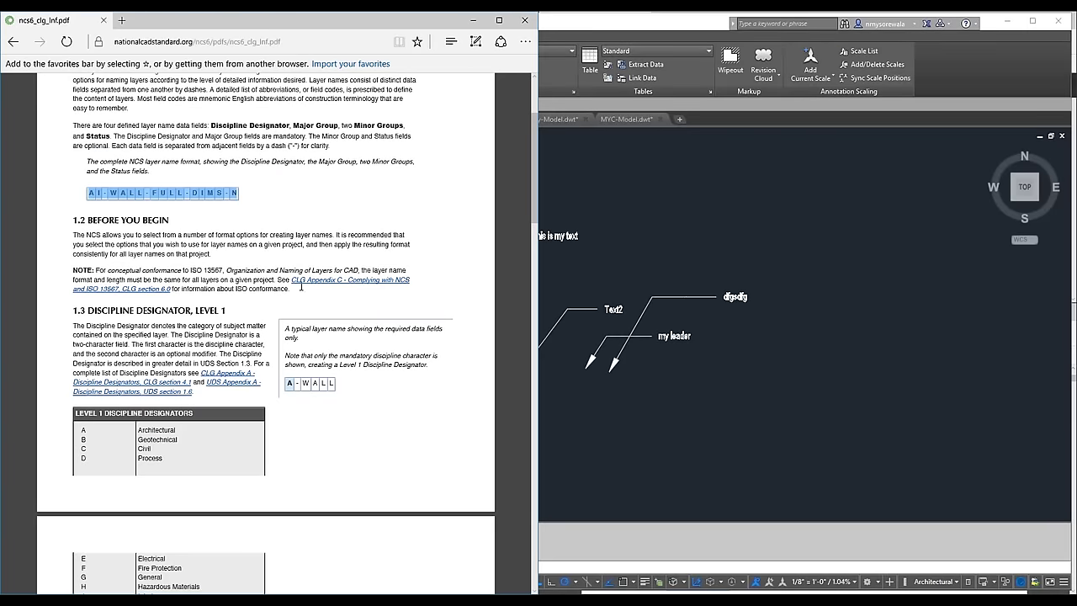
- Return to the AutoCAD drawing, inspect the properties of the "This is my text" multileader, and bring up the layer tools
left_click(846, 395)
left_click(585, 288)
left_click(441, 210)
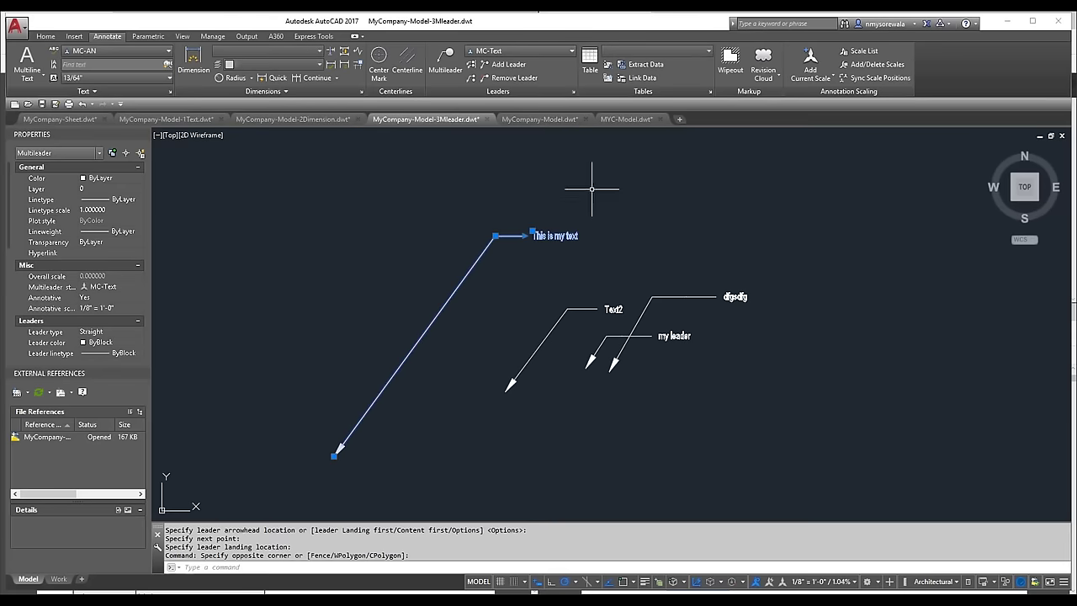
key("Escape")
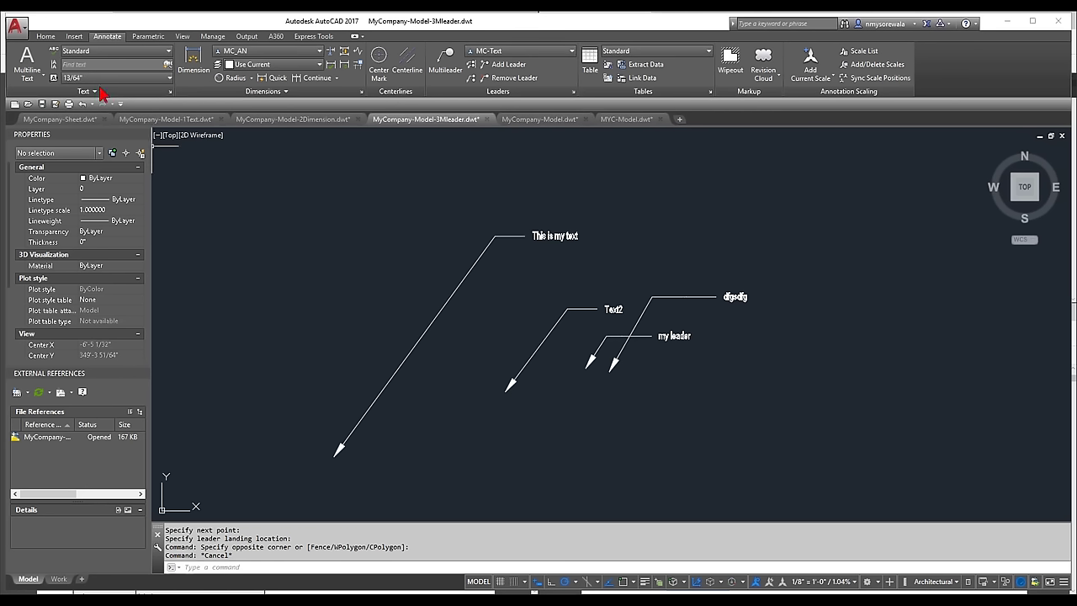
left_click(45, 36)
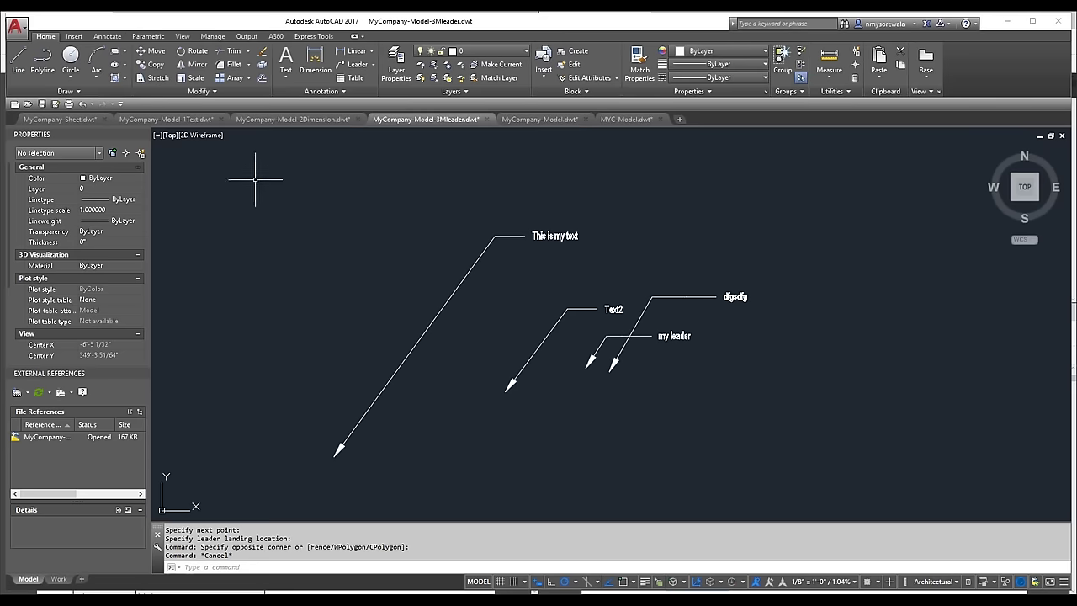
- Open the Layer Properties Manager and enlarge it in height and width so more layers and property columns are visible
left_click(395, 57)
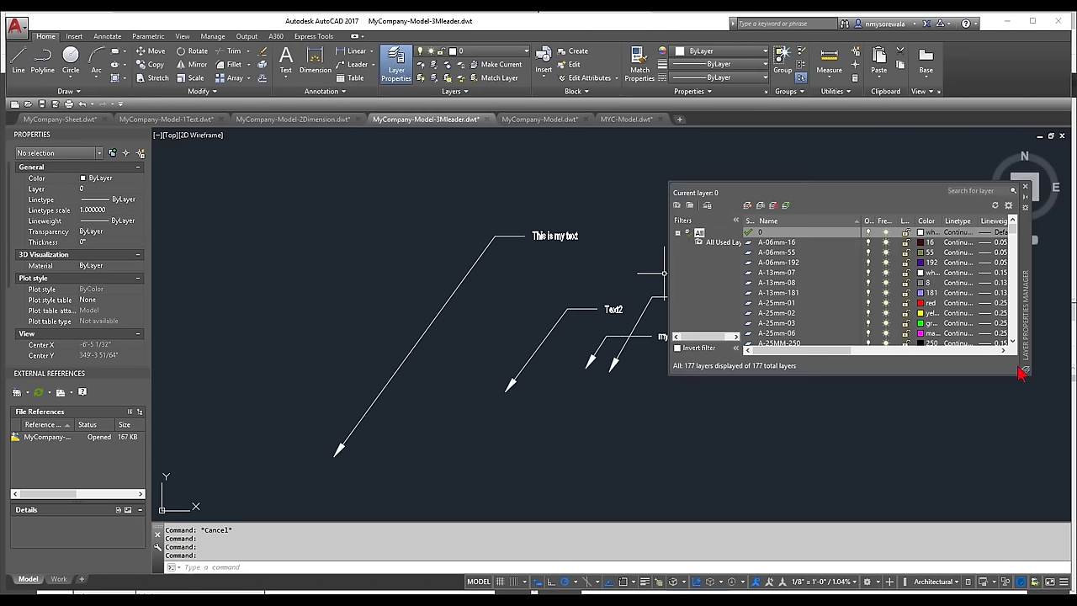
left_click_drag(1017, 383, 1017, 539)
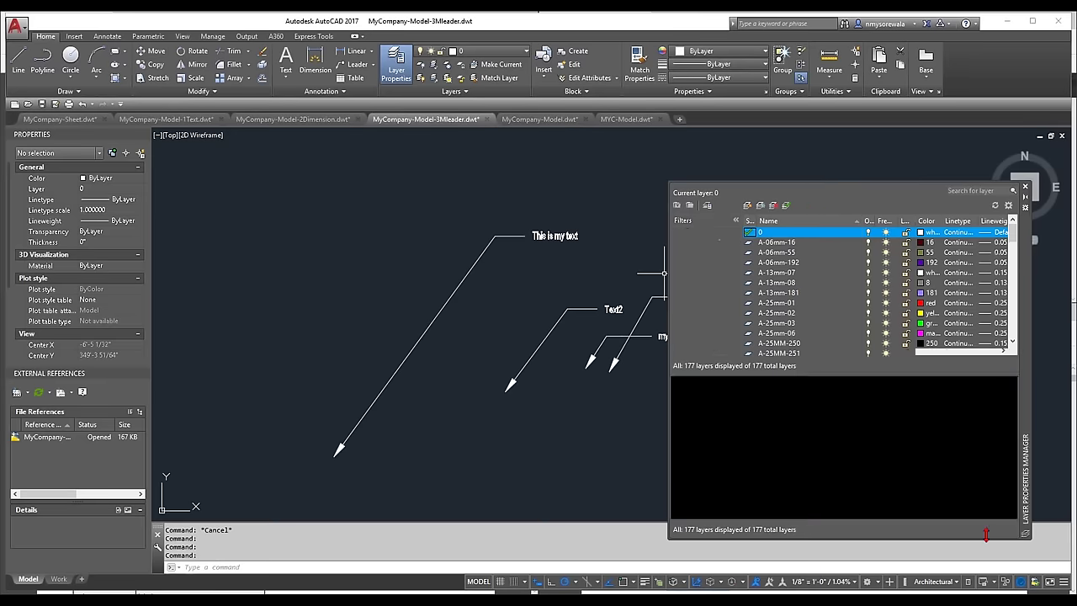
left_click_drag(1013, 264, 1012, 300)
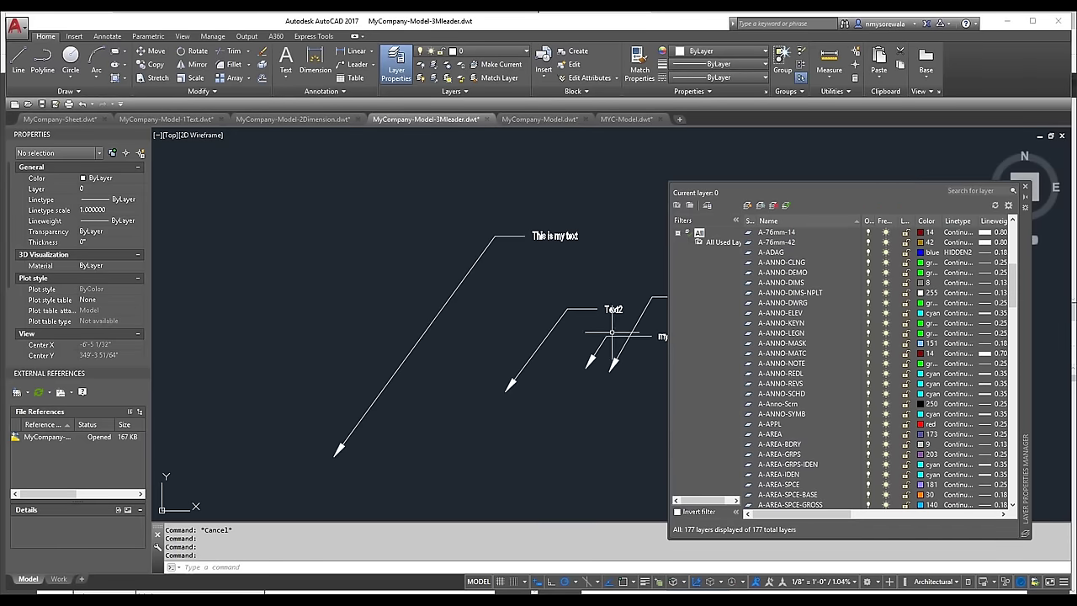
left_click_drag(669, 335, 393, 333)
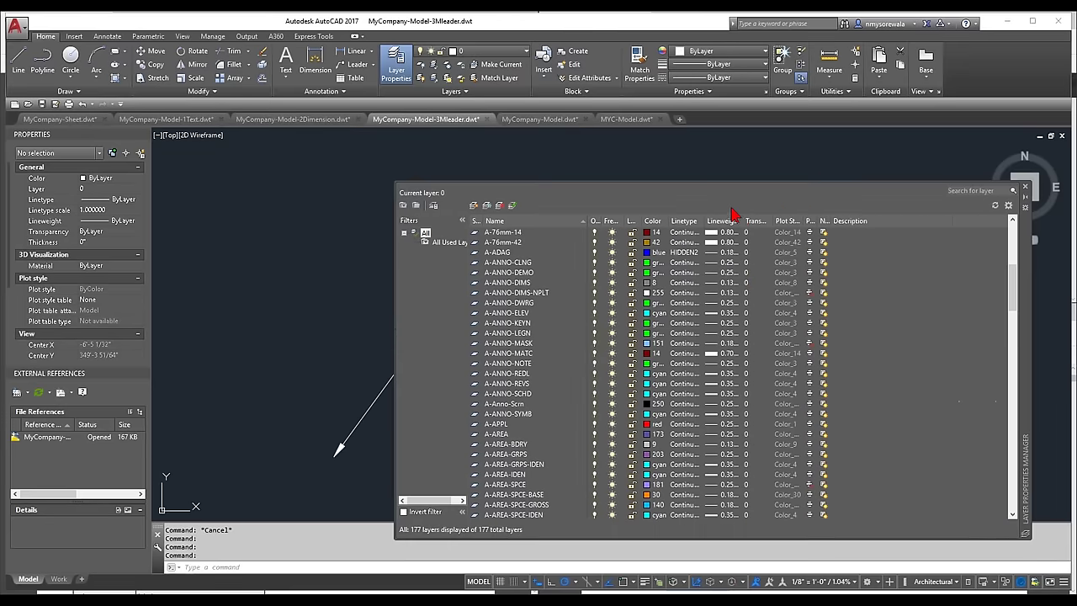
- Look through the template's layer list and examine the color and lineweight of the A-WALL layer
scroll(517, 421, "down", 7)
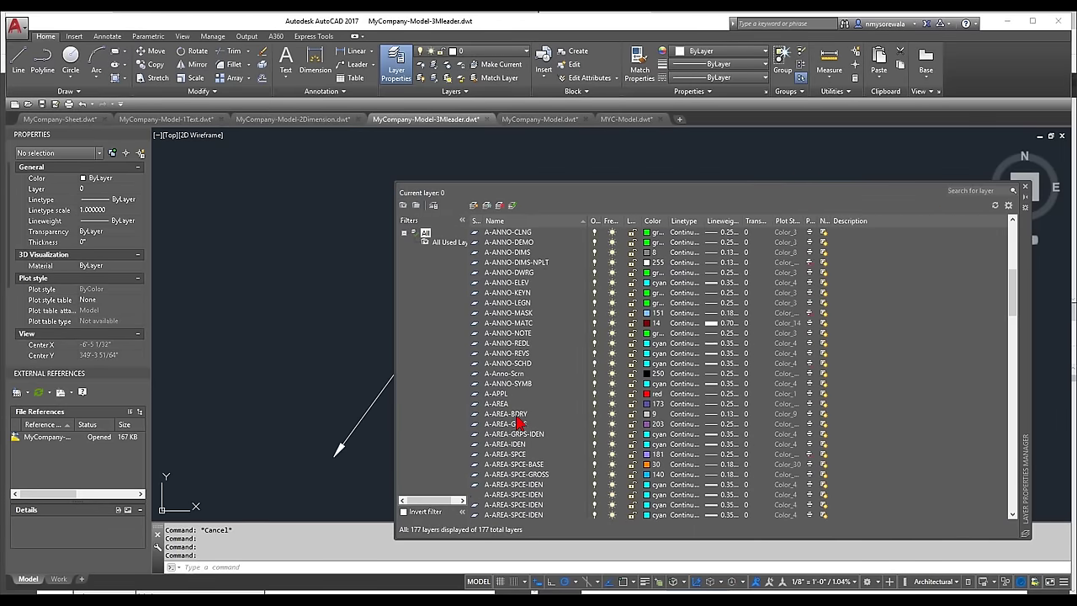
scroll(519, 423, "down", 10)
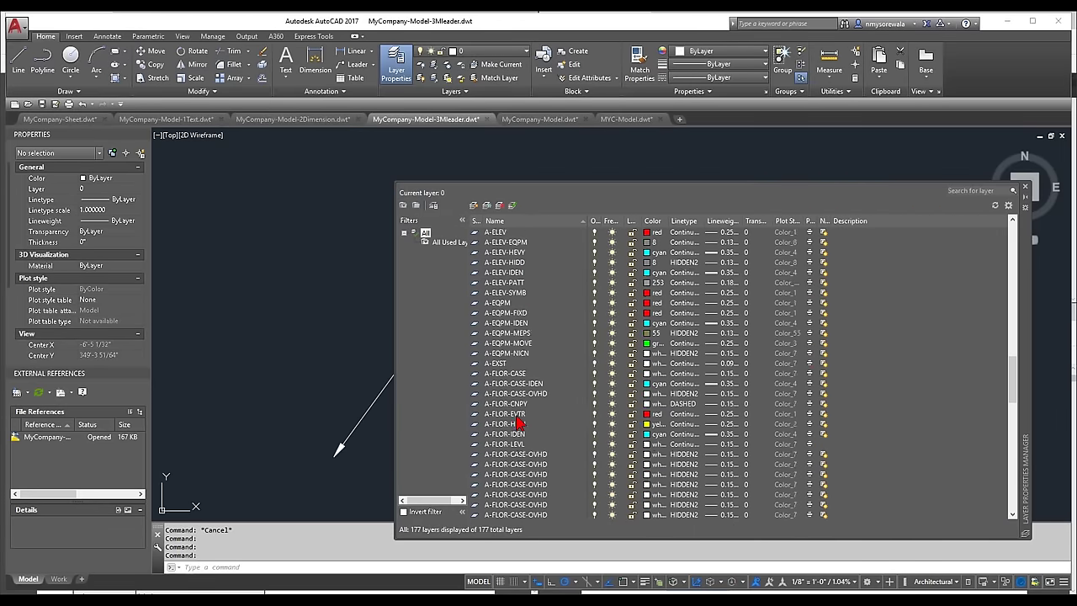
scroll(522, 421, "down", 4)
scroll(521, 415, "down", 7)
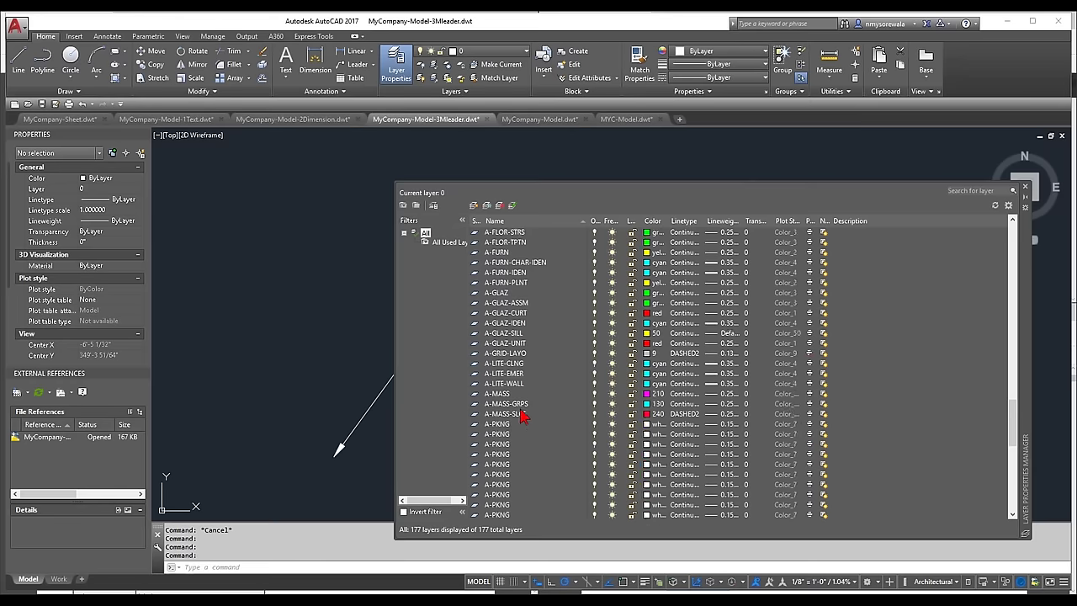
scroll(514, 430, "down", 6)
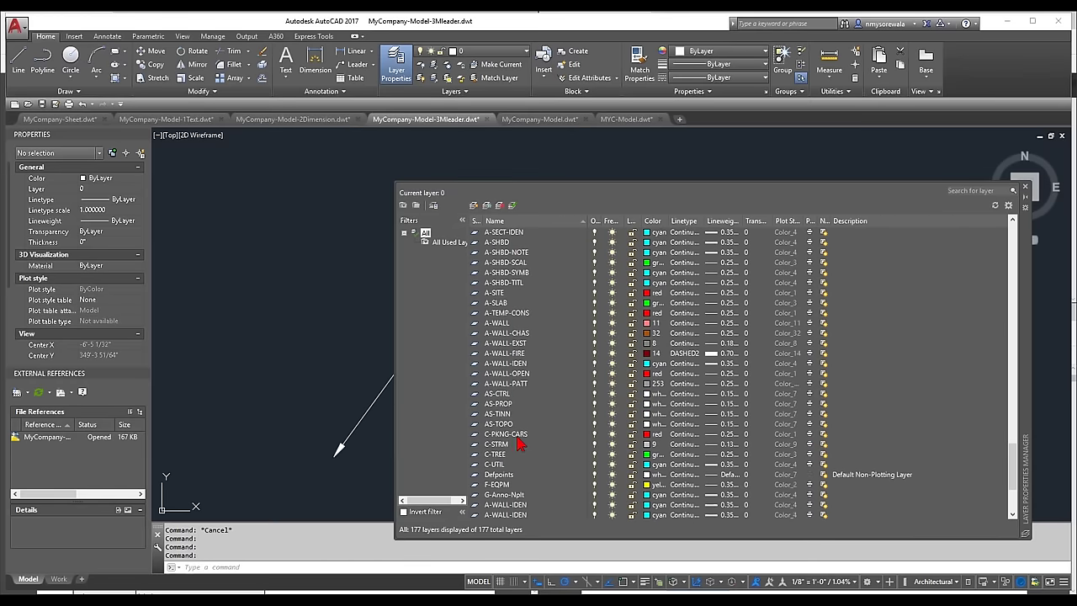
left_click(499, 326)
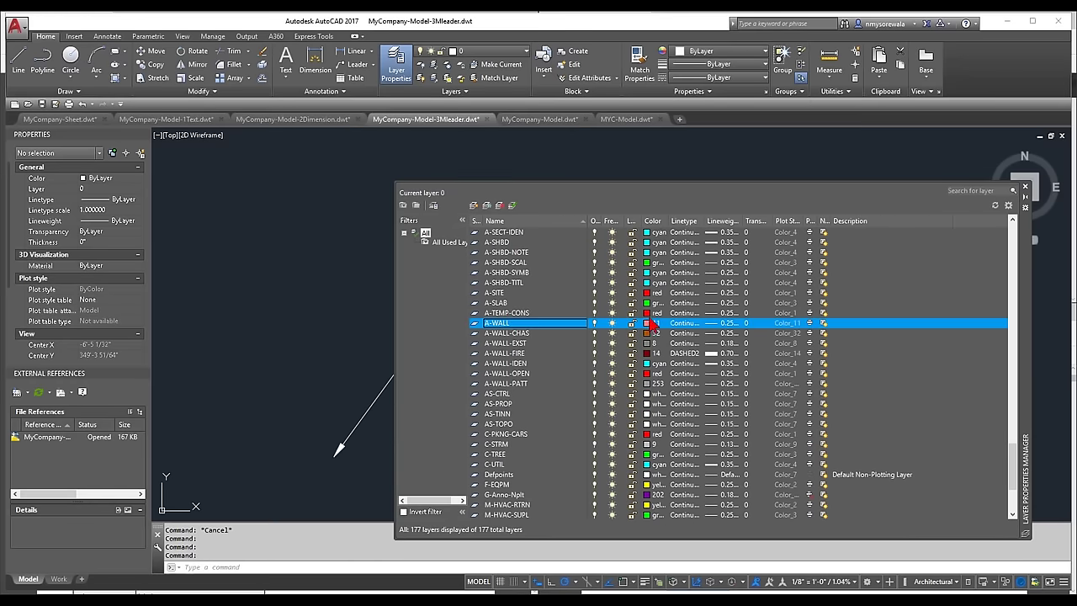
left_click(731, 325)
left_click(494, 333)
left_click(491, 387)
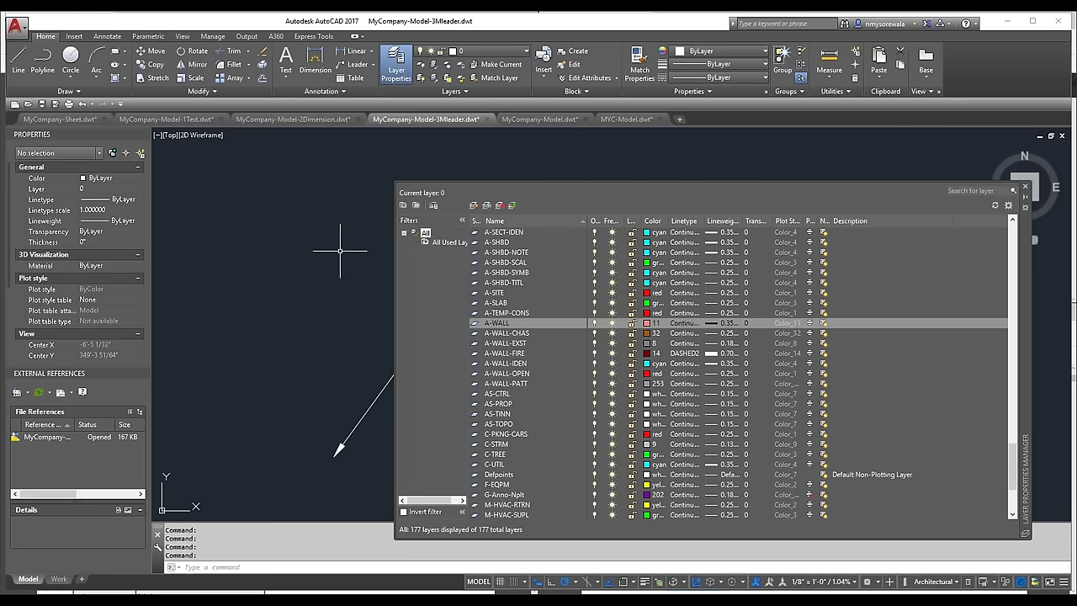
left_click(314, 249)
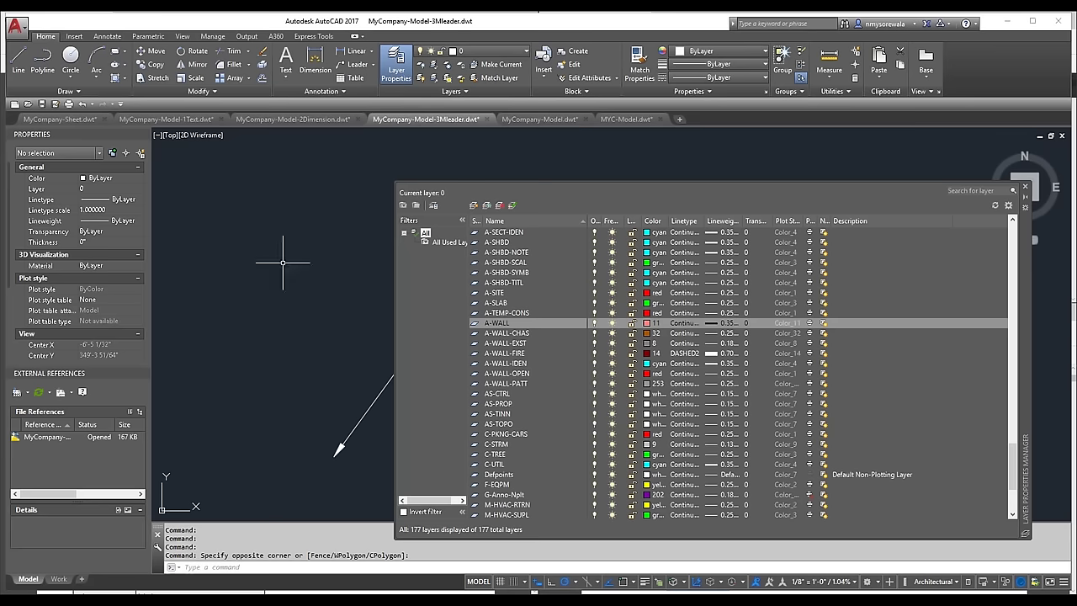
- Switch to the MYC-Model.dwt drawing and create a new layer named A-WALL
left_click(630, 119)
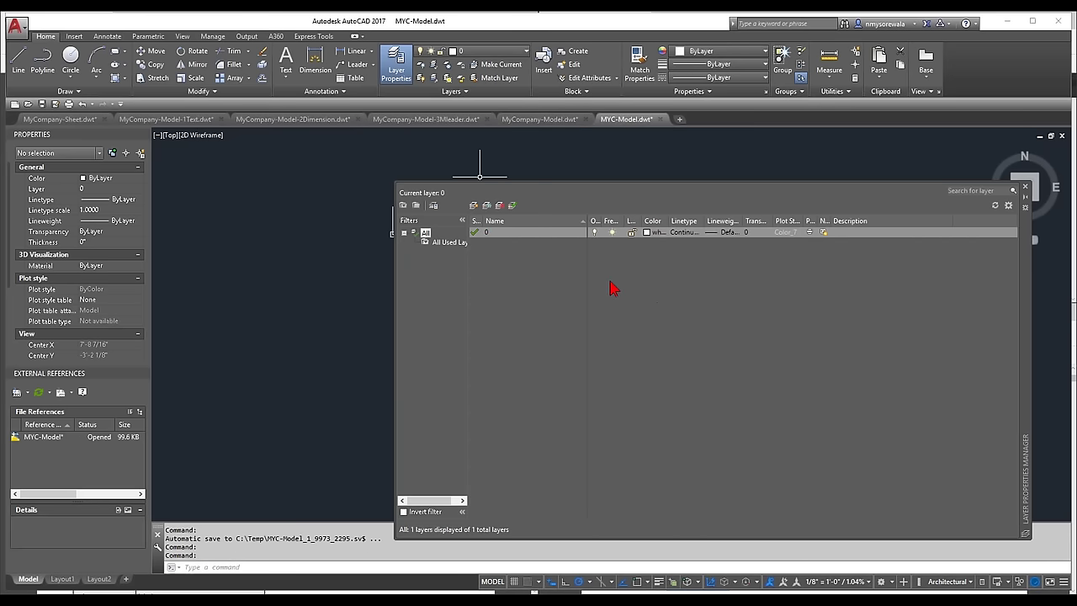
right_click(520, 281)
left_click(494, 248)
left_click(474, 206)
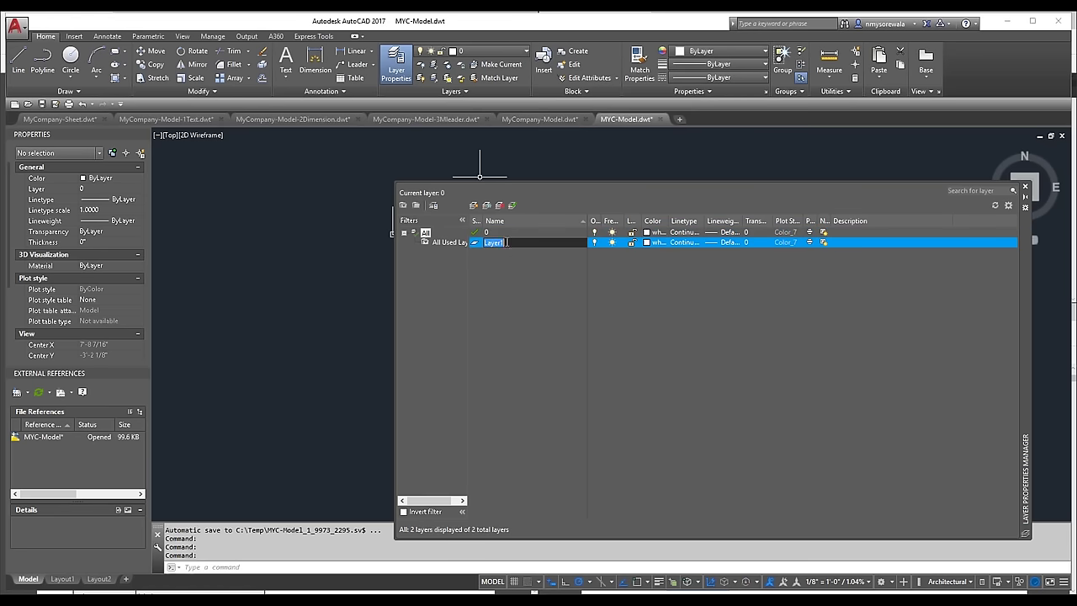
type("A-WALL")
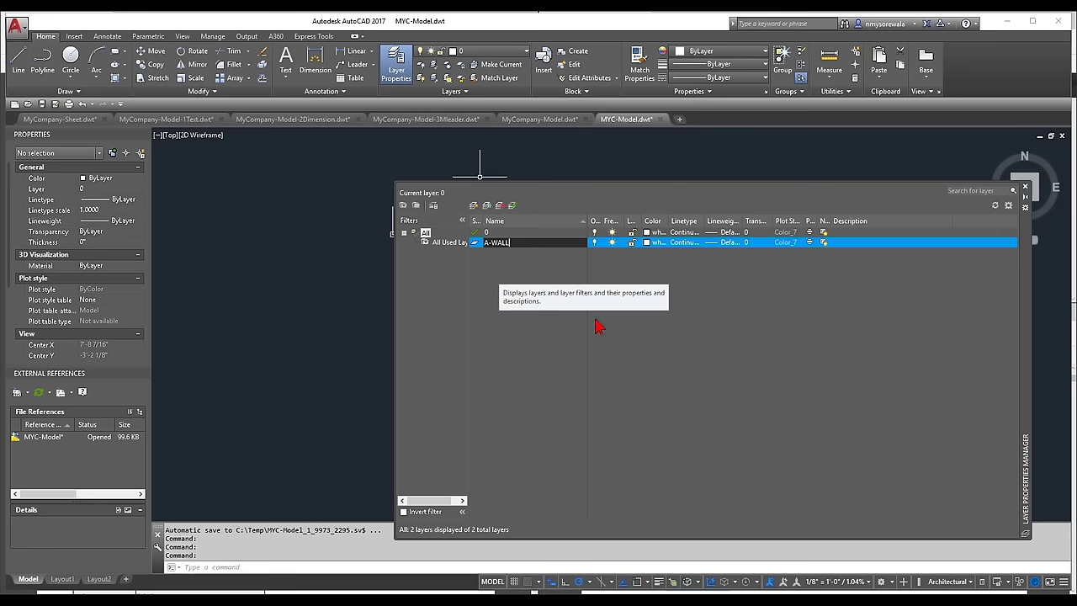
key("Return")
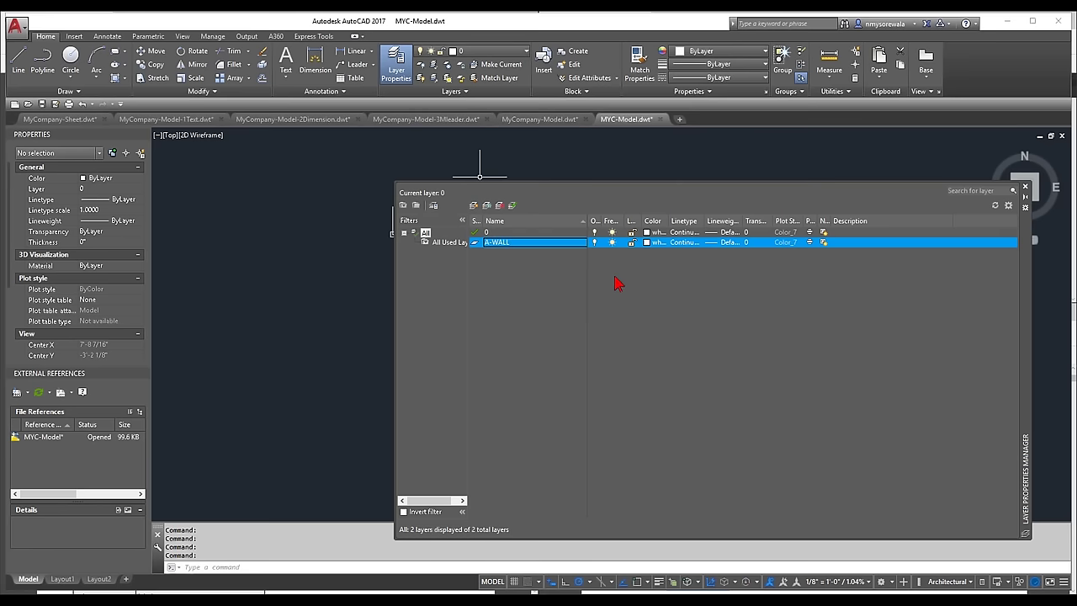
- Set the A-WALL layer's color to magenta
left_click(648, 242)
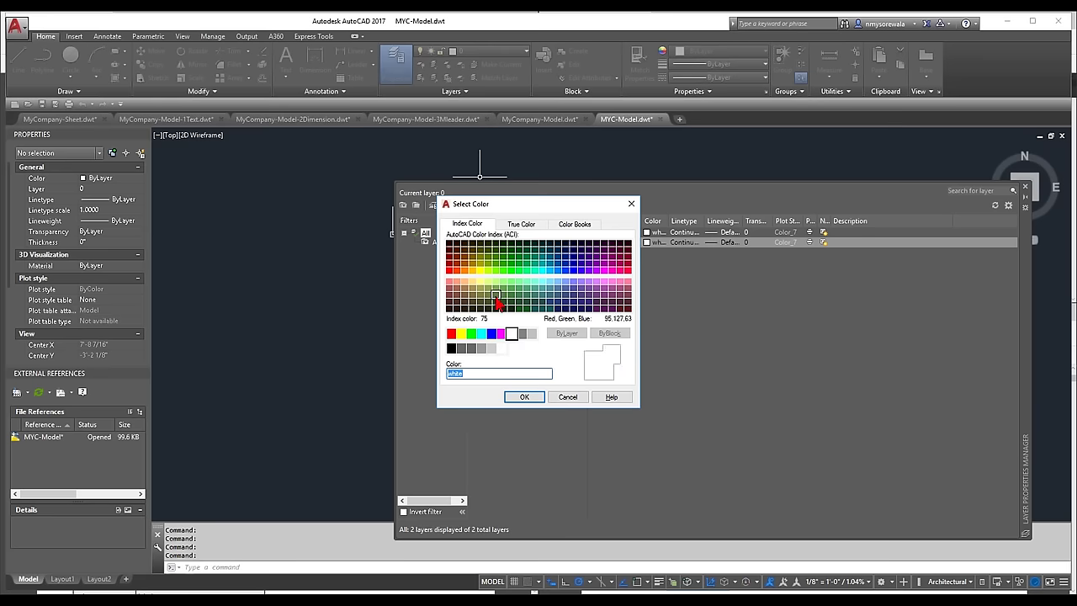
left_click(502, 334)
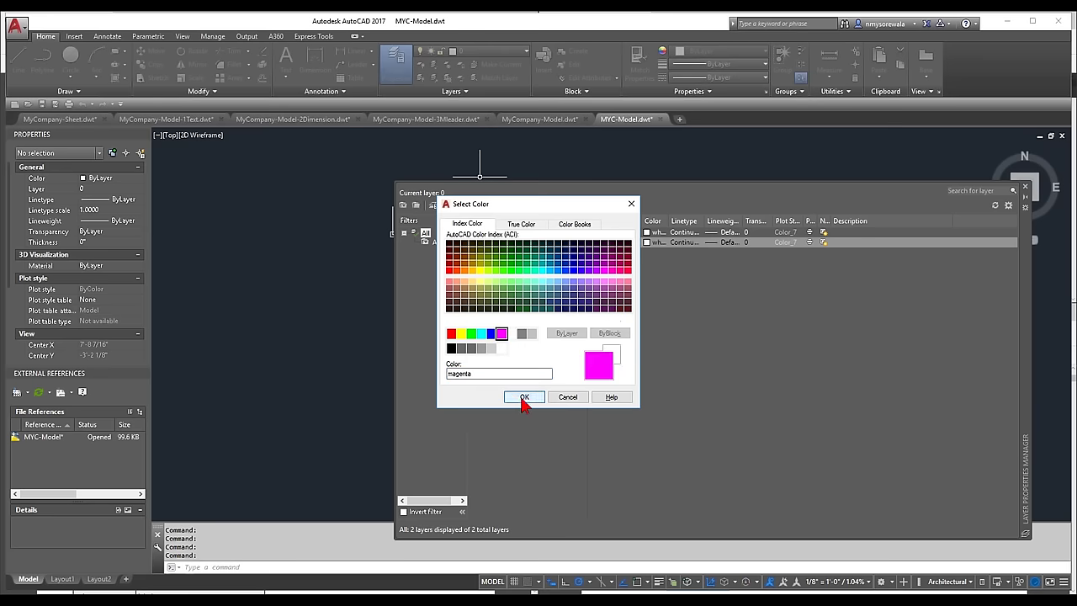
left_click(525, 396)
- Set the A-WALL layer's lineweight to 0.35 mm and make it the current layer
left_click(732, 245)
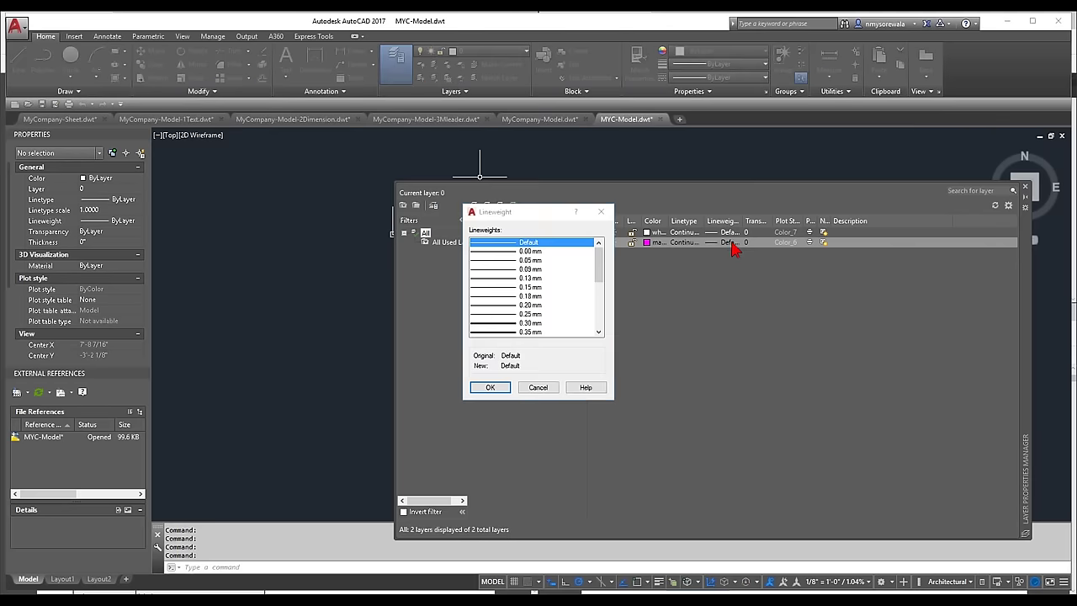
left_click(511, 333)
left_click(492, 389)
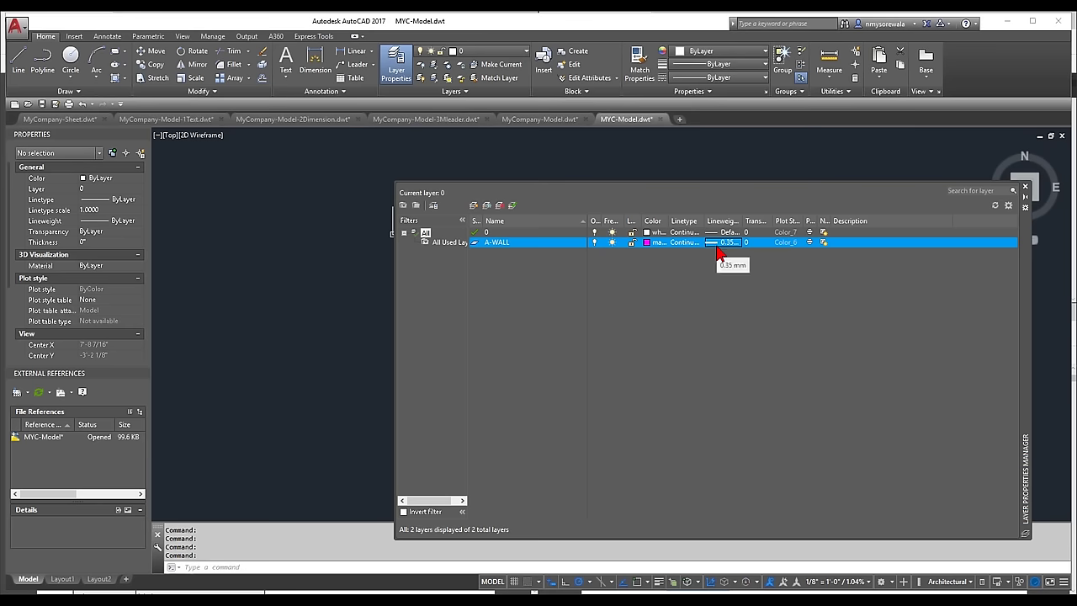
right_click(519, 278)
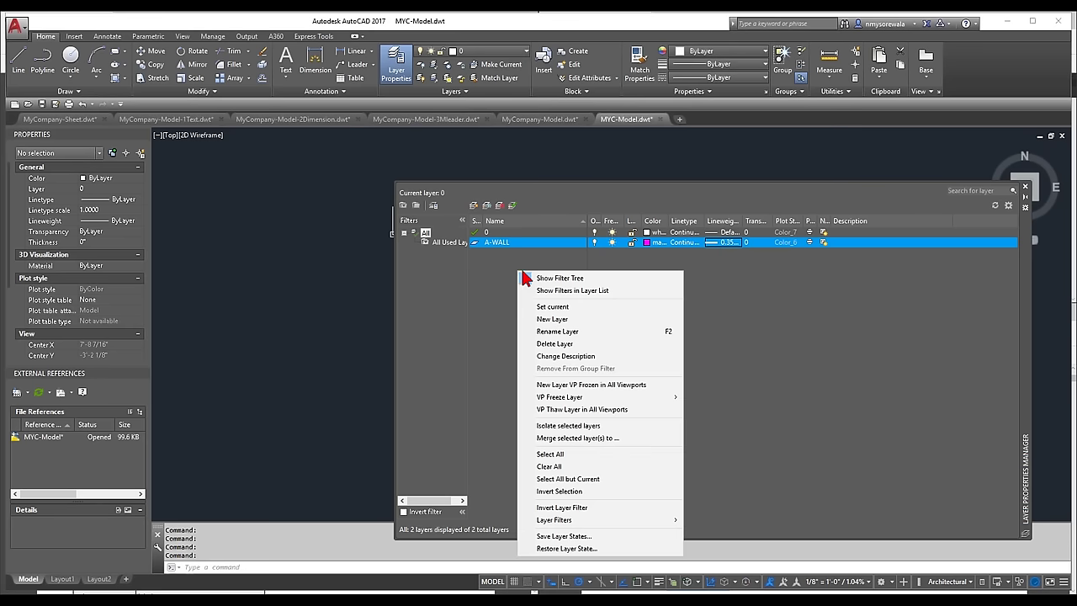
left_click(555, 307)
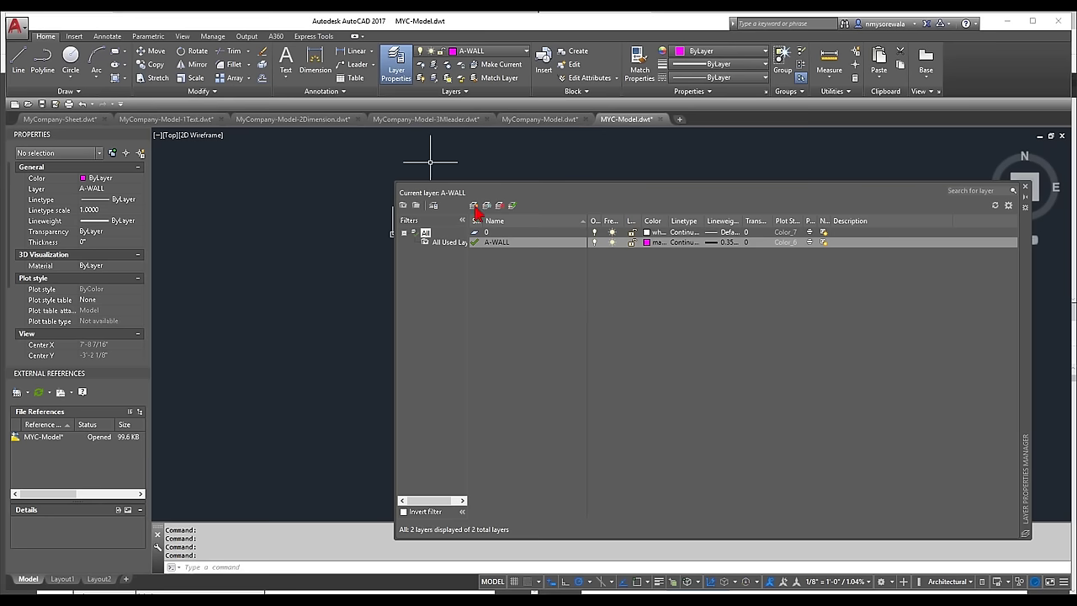
- Create a new layer named G-NPLT and set it to not plot
left_click(474, 207)
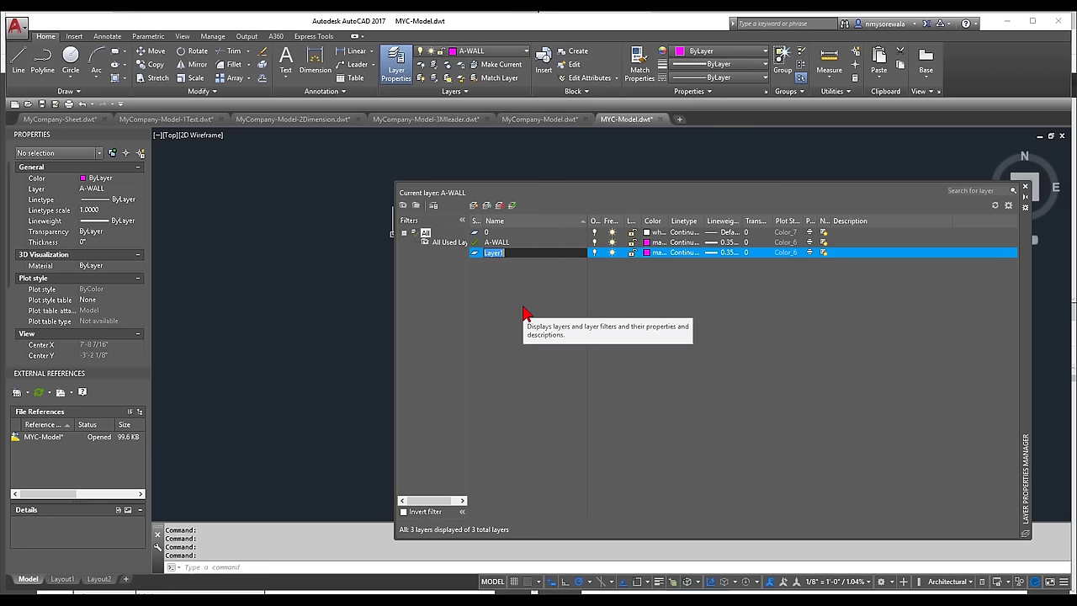
key("BackSpace")
type("G-NPLT")
key("Return")
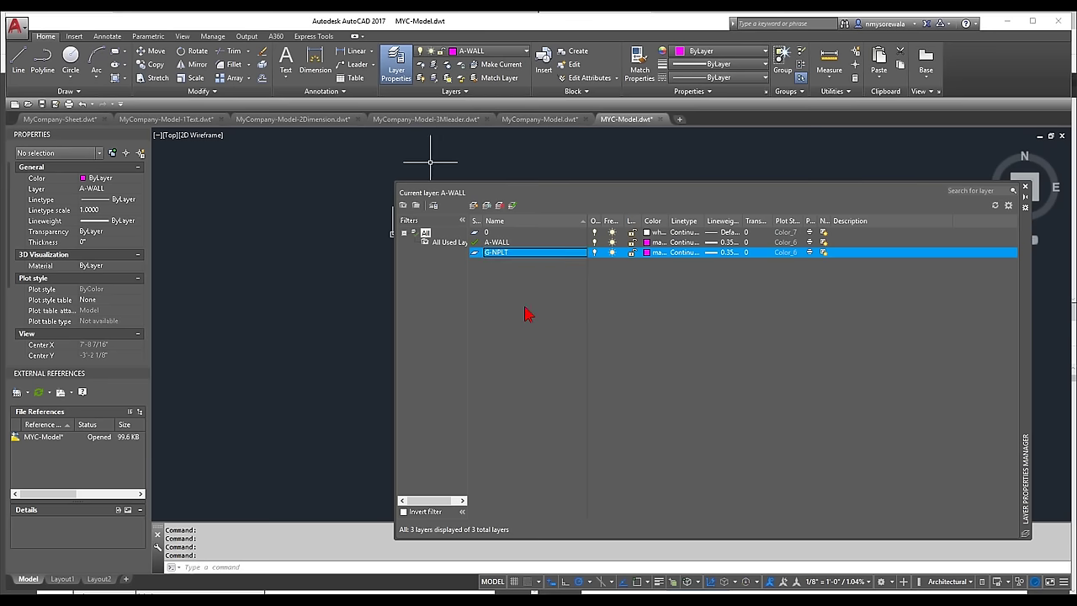
left_click(810, 253)
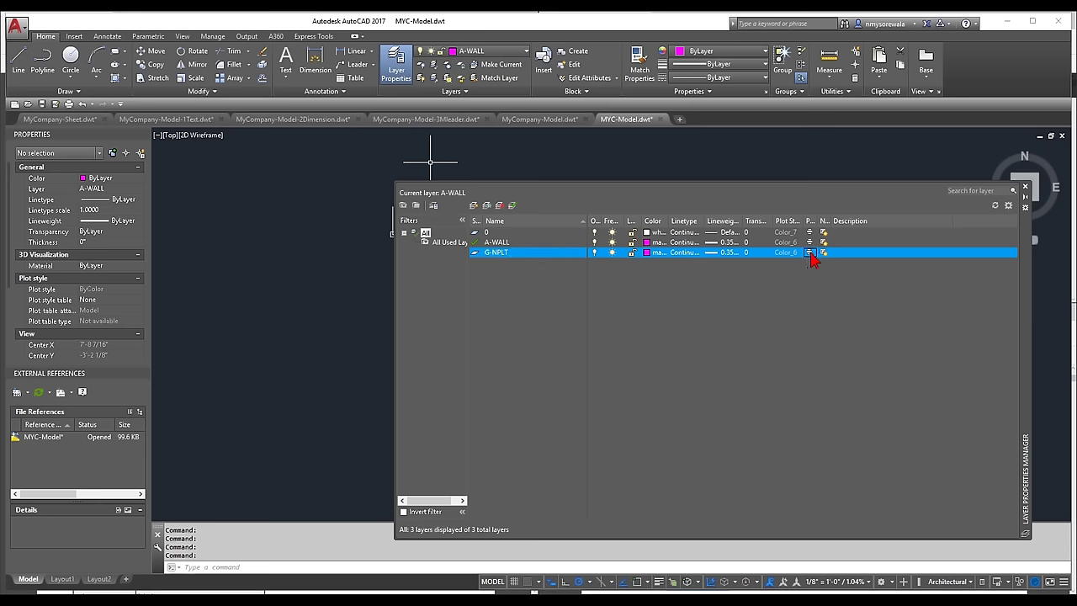
- Set the G-NPLT layer's lineweight to Default and its color to index color 101
left_click(721, 254)
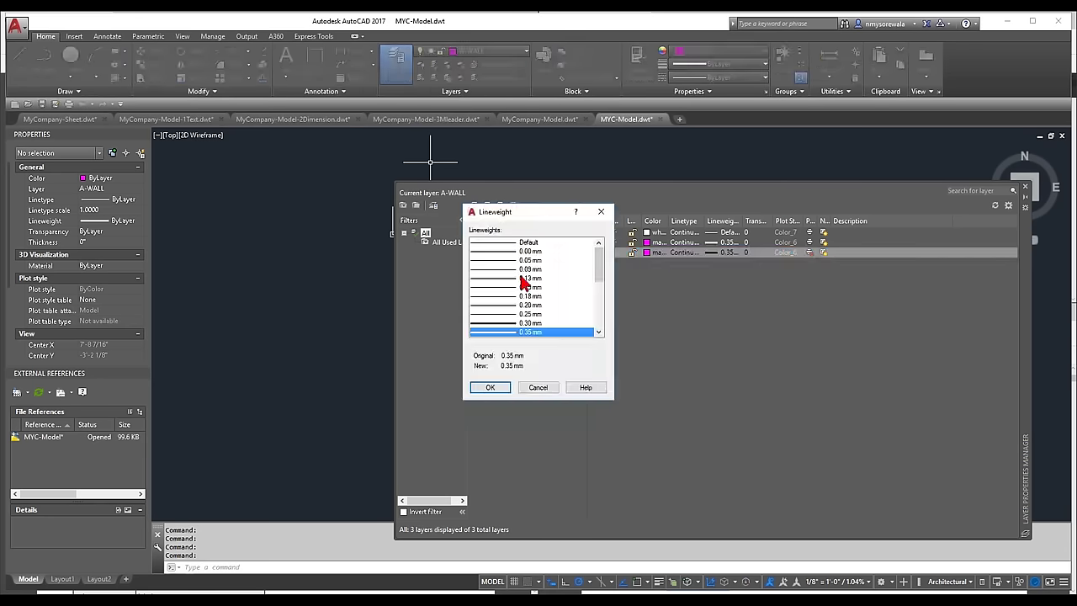
left_click(523, 243)
left_click(495, 389)
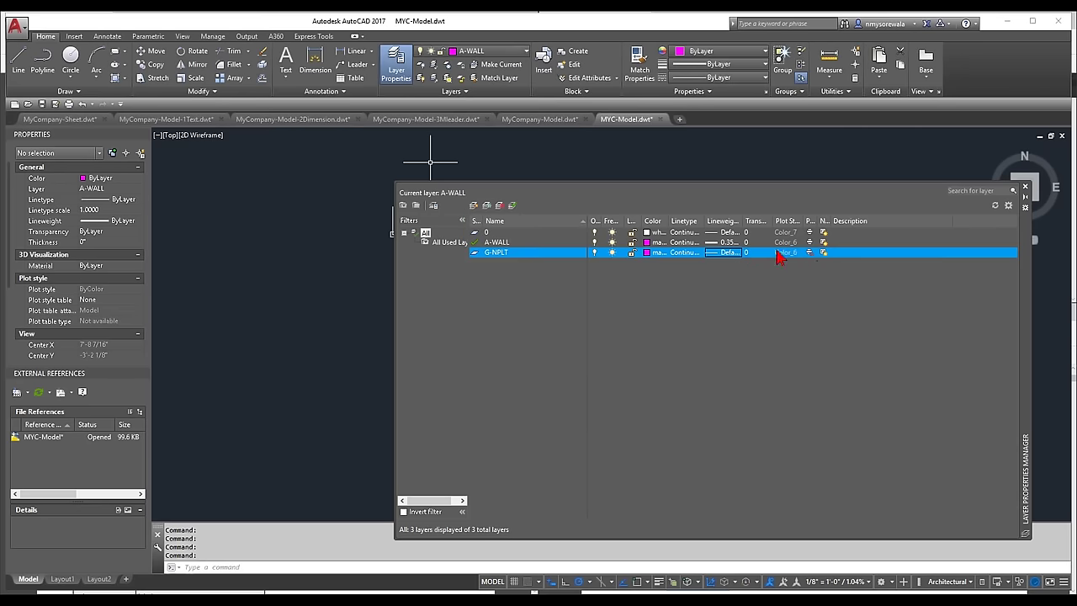
left_click(654, 253)
left_click(519, 283)
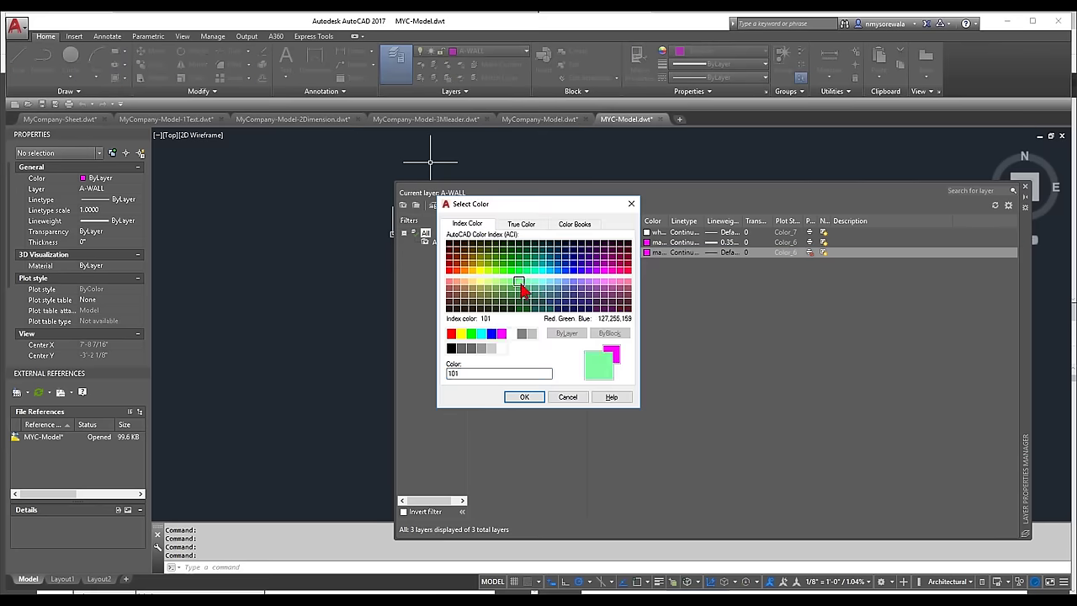
left_click(524, 397)
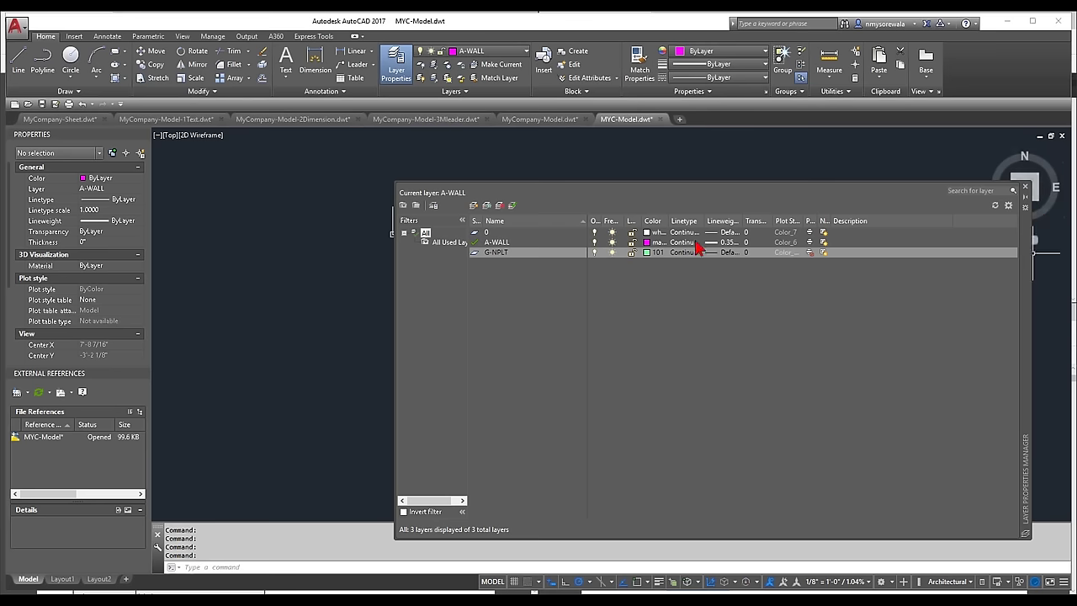
left_click(640, 164)
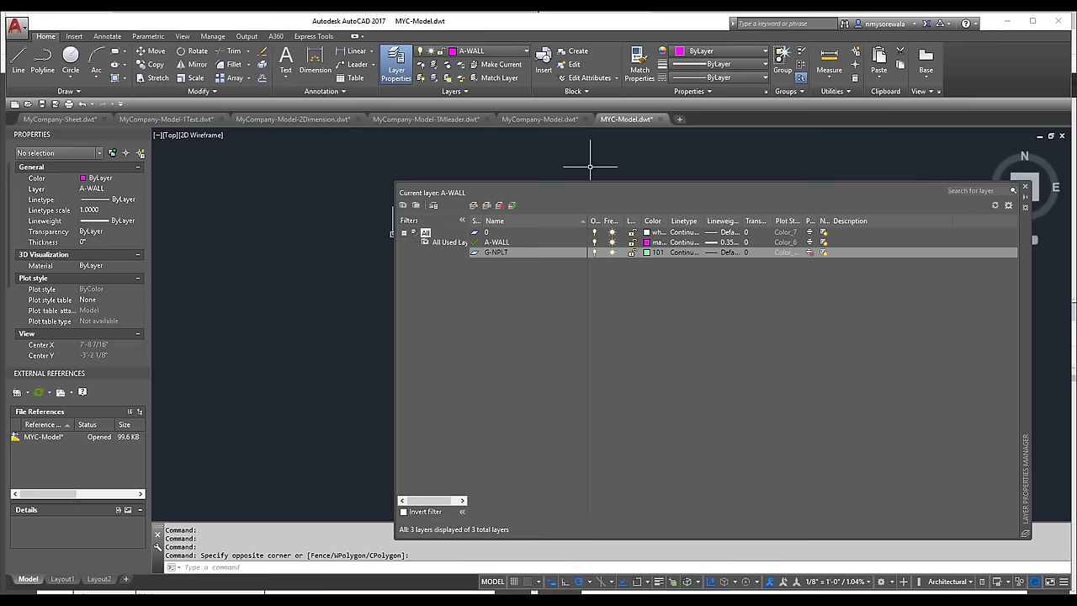
- Switch back to MyCompany-Model-3Mleader.dwt, close the Layer Properties Manager and reopen it with the LA command
left_click(452, 123)
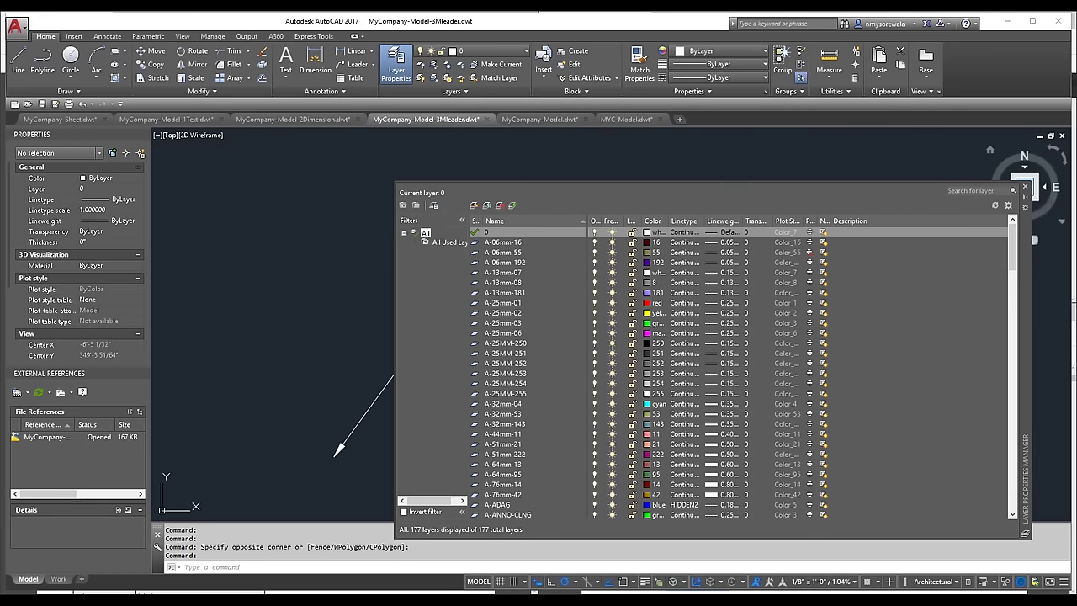
left_click(1025, 188)
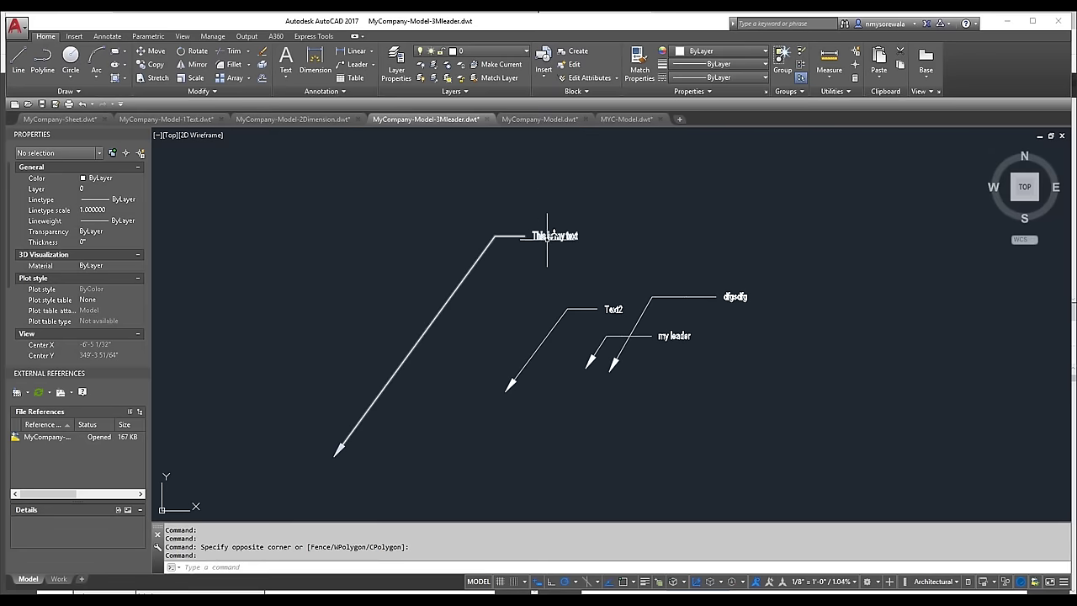
mouse_move(543, 236)
type("LA")
key("Return")
- Browse the template's layer list to review the layer names, colors, linetypes and lineweights
scroll(603, 262, "down", 10)
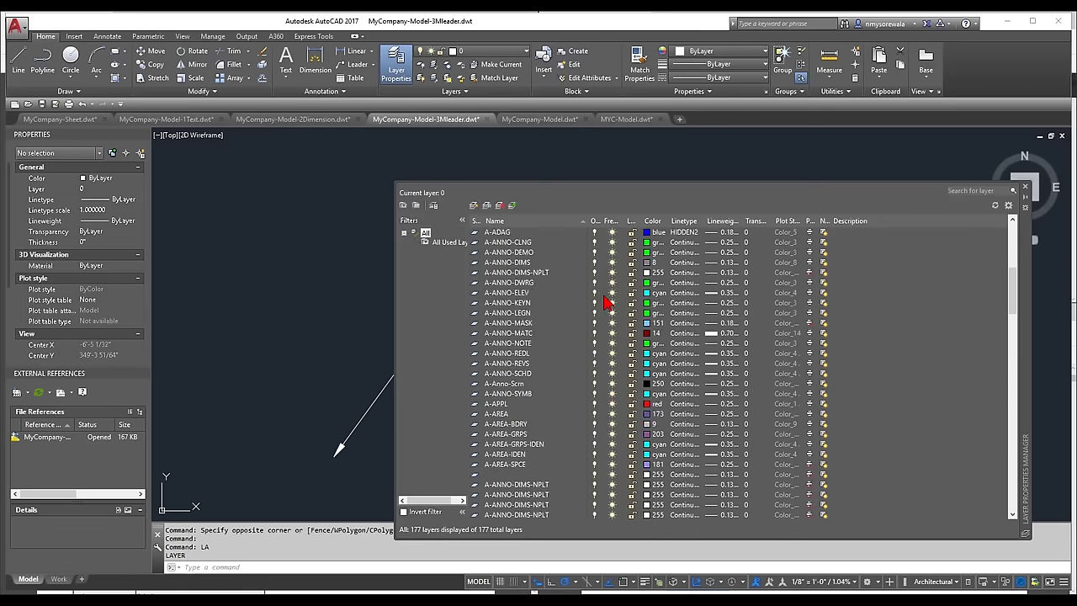
left_click(509, 424)
left_click(338, 325)
left_click(331, 292)
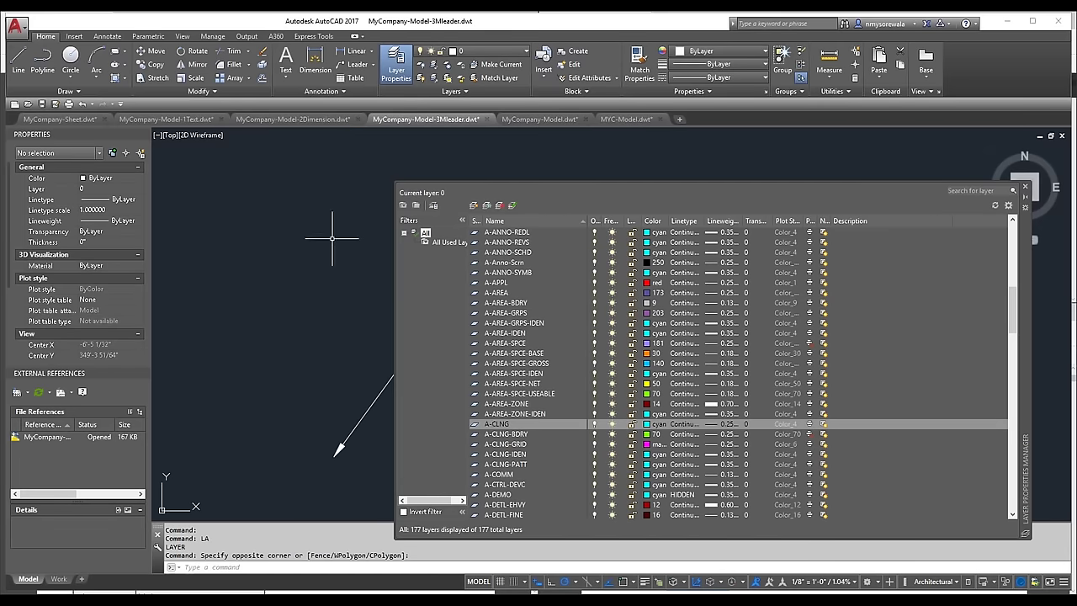
scroll(558, 357, "down", 4)
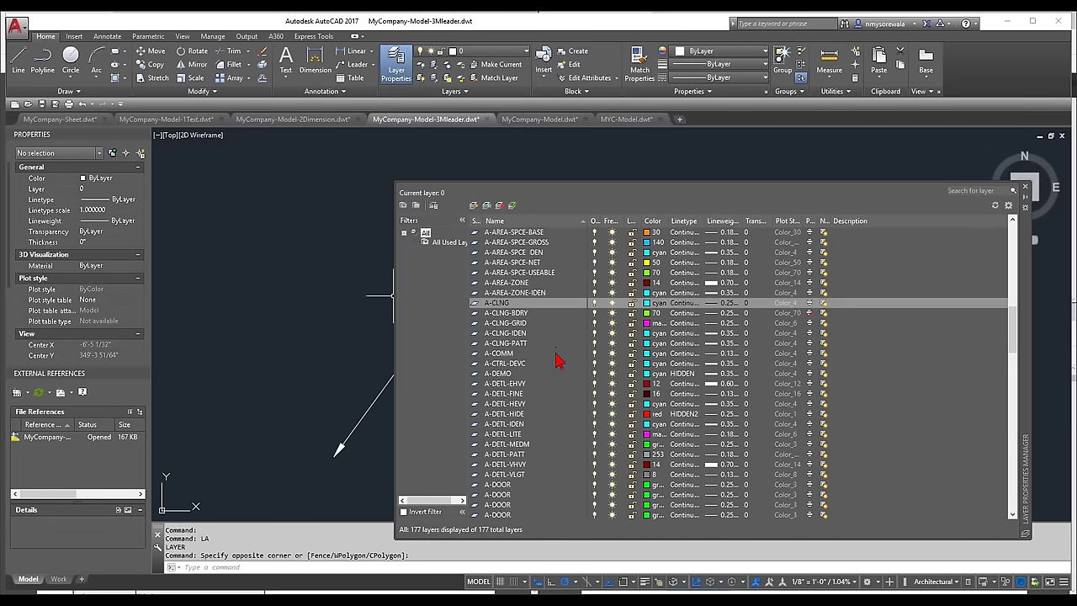
scroll(850, 268, "up", 10)
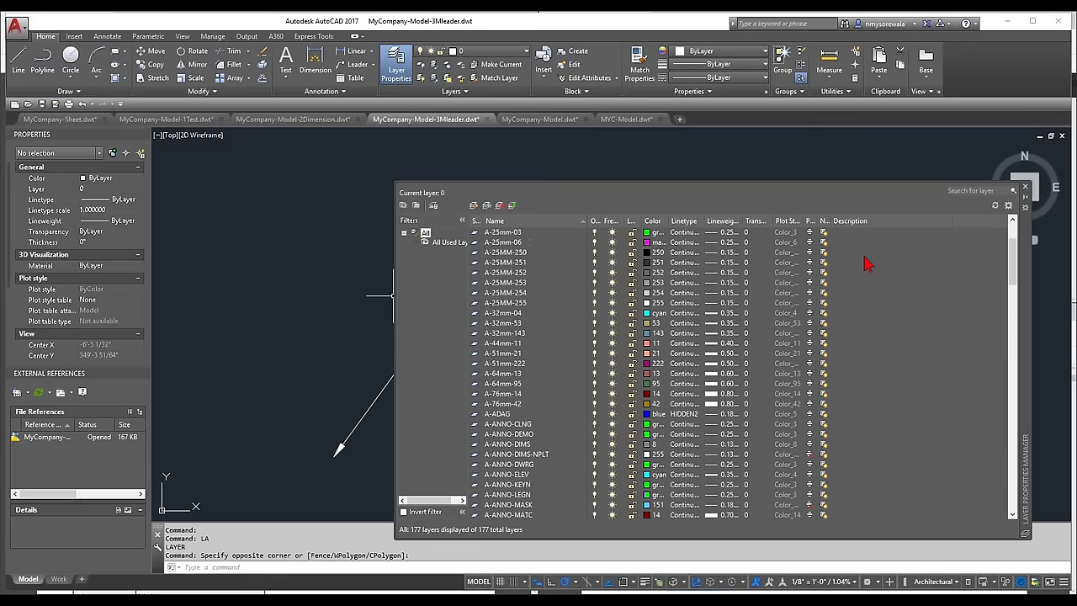
- Inspect the description fields of the A-AREA-BDRY and A-APPL layers, and close the Layer Properties Manager
left_click(860, 293)
scroll(880, 399, "down", 8)
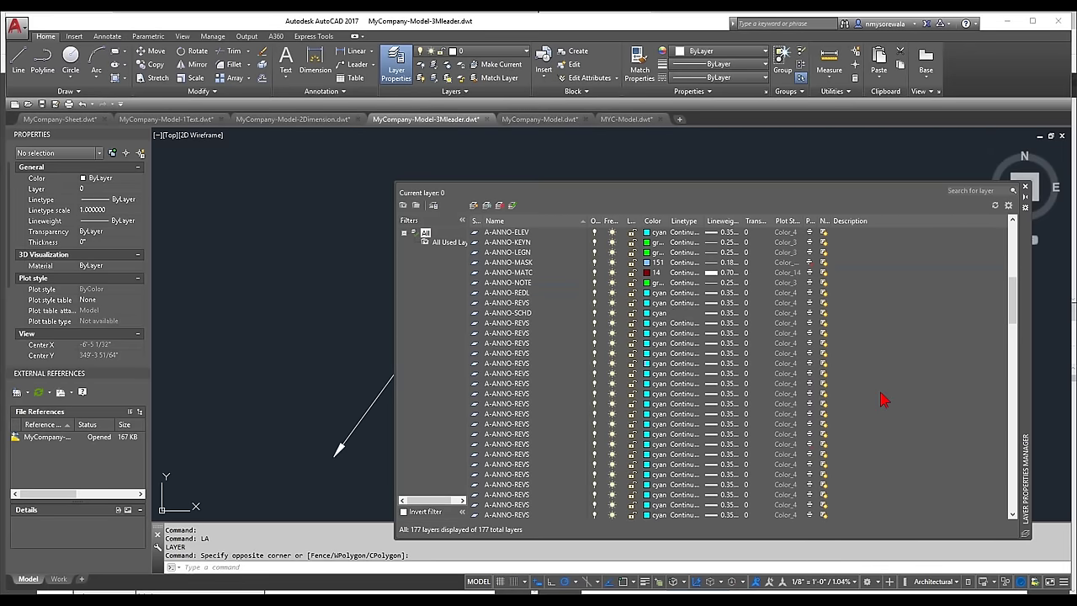
double_click(849, 364)
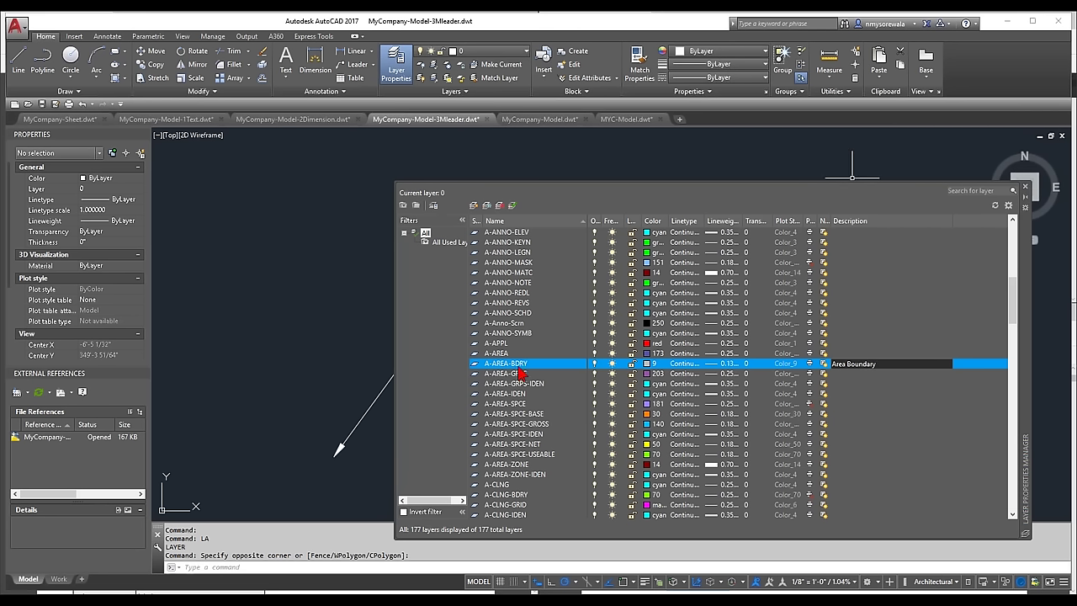
left_click(519, 344)
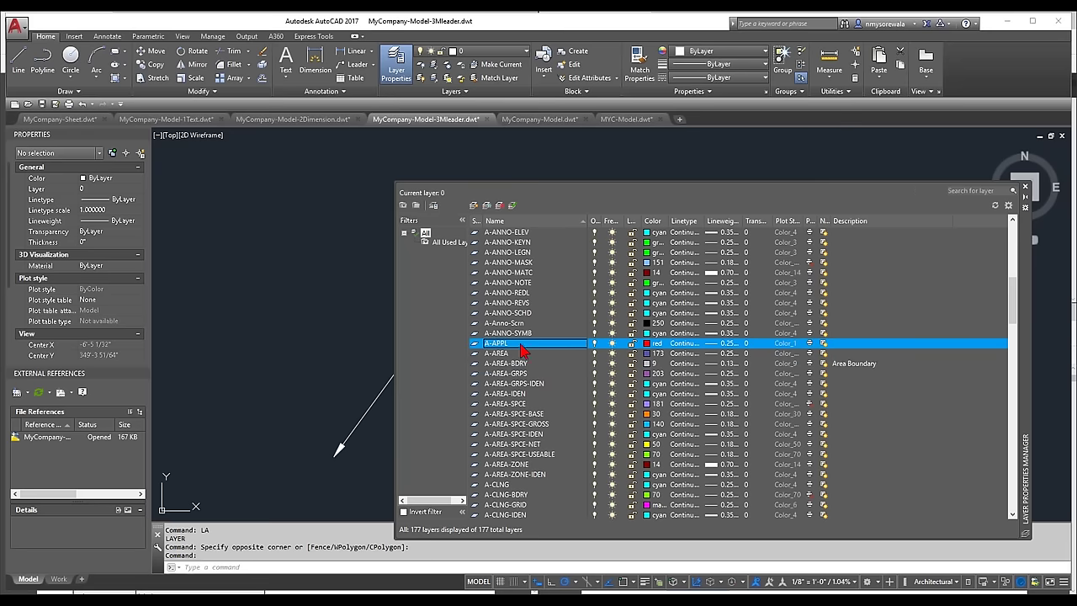
double_click(857, 345)
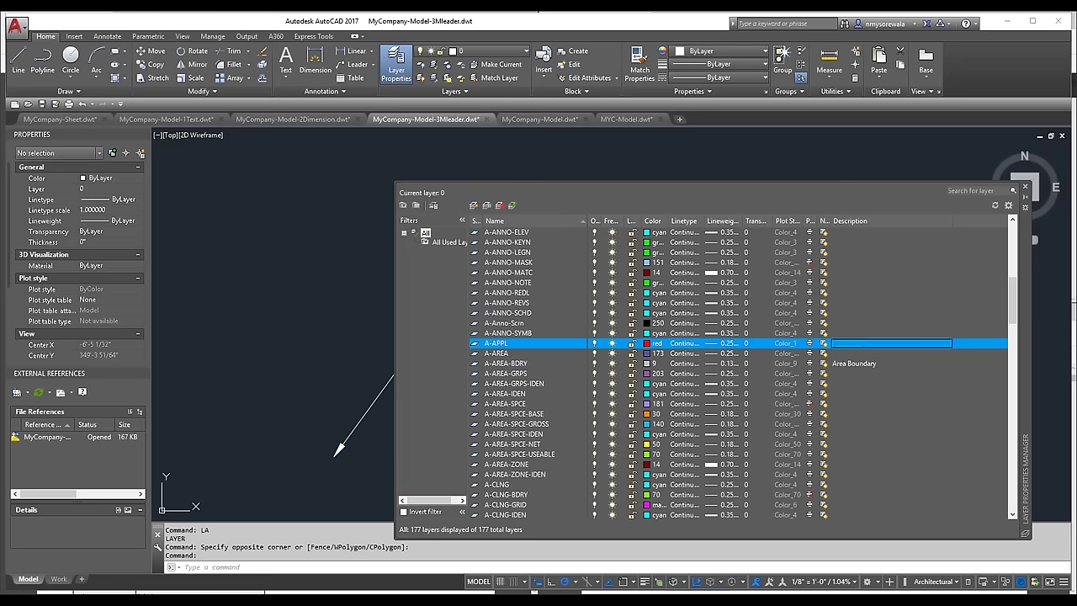
left_click(1025, 187)
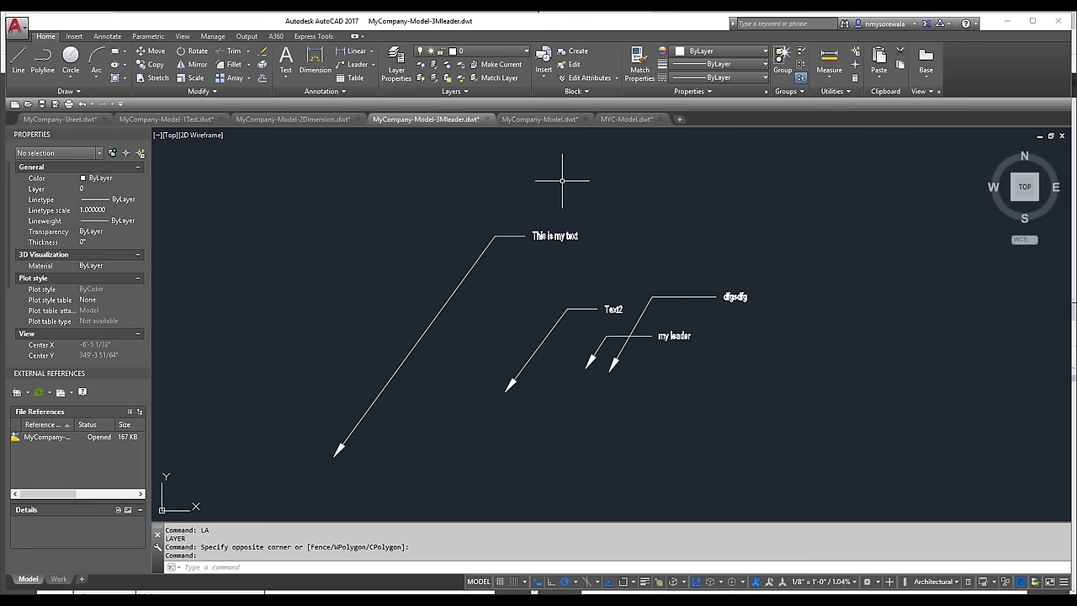
- Switch to MyCompany-Model.dwt and make MC_AN_BLK the current multileader style
left_click(523, 120)
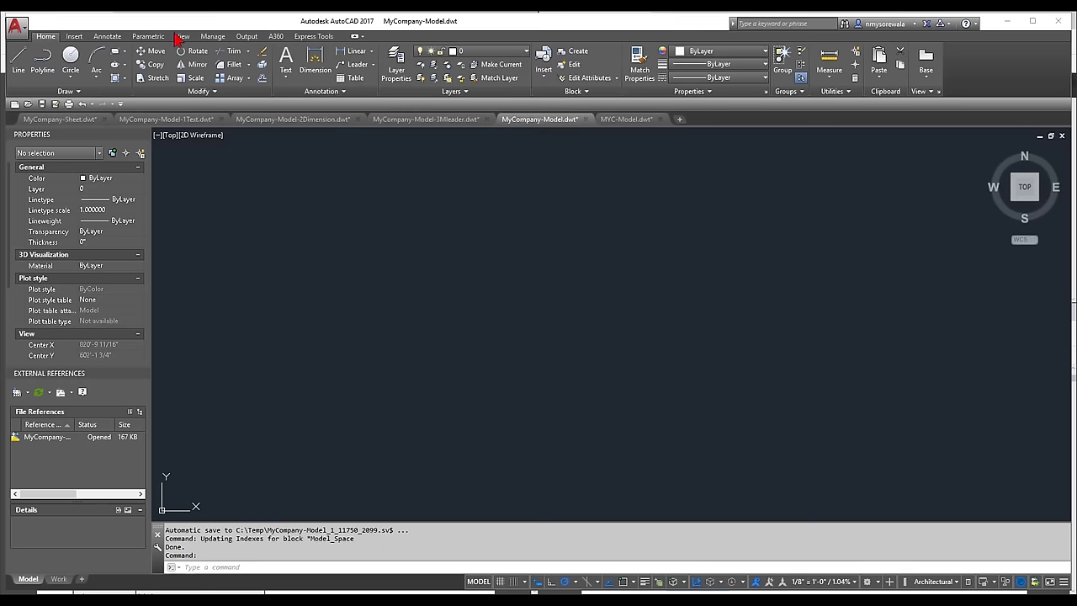
left_click(113, 37)
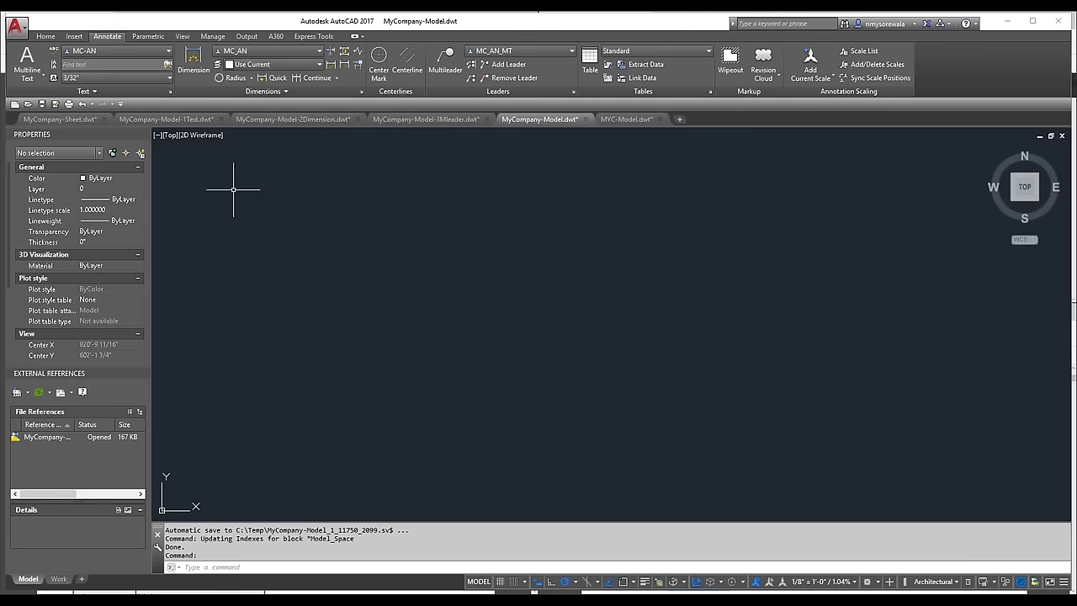
left_click(447, 76)
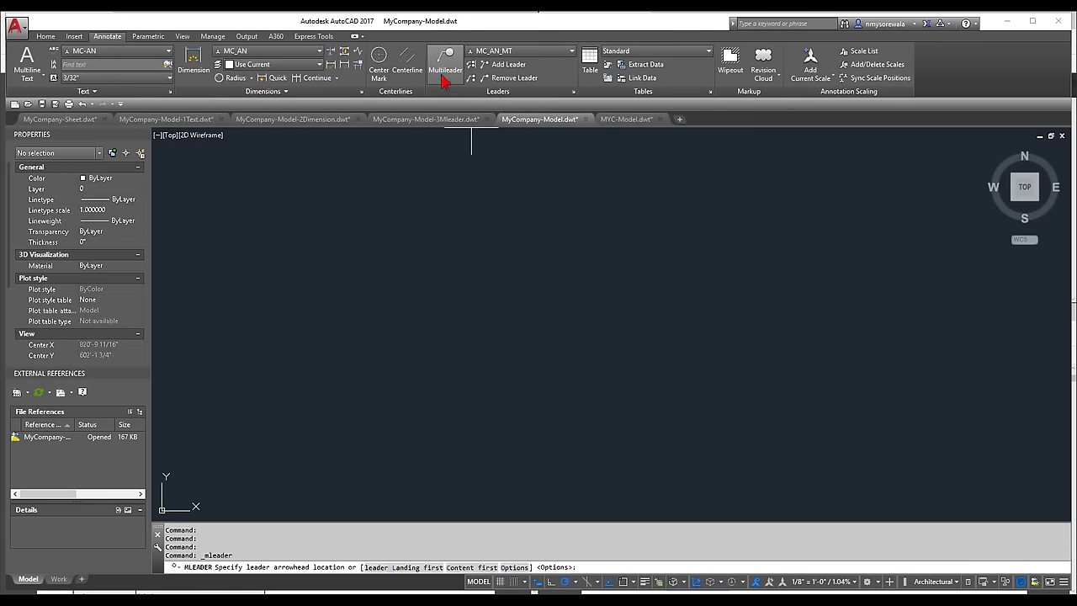
left_click(509, 51)
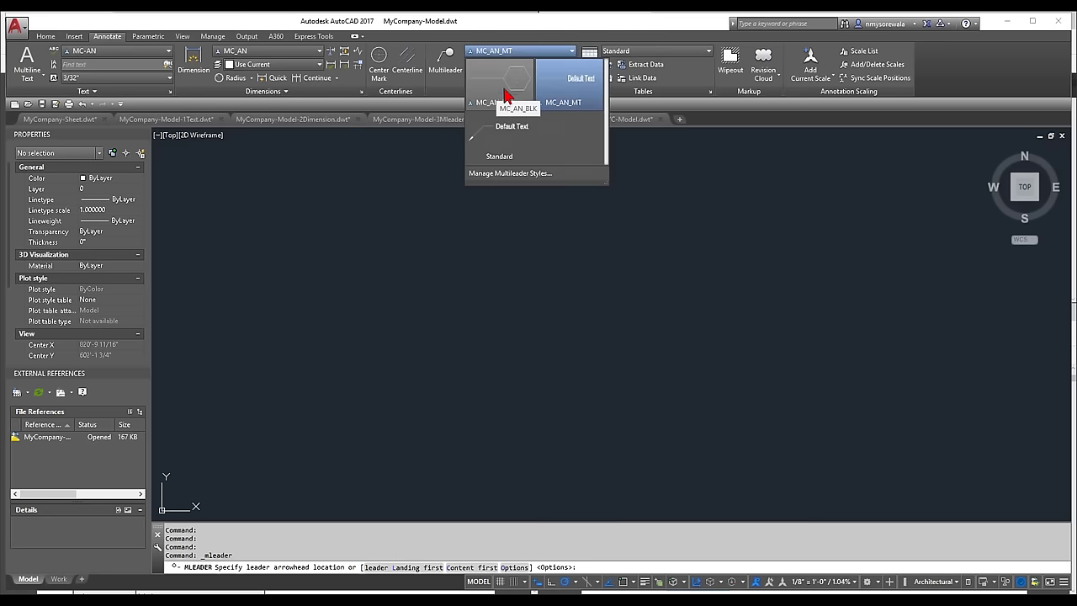
key("Escape")
key("Escape")
- Place a multileader with a hexagon block in the MC_AN_BLK style in the middle of model space
left_click(439, 69)
left_click(530, 392)
left_click(539, 384)
type("1")
left_click(442, 449)
key("Return")
left_click(468, 397)
scroll(530, 320, "up", 4)
scroll(587, 299, "up", 5)
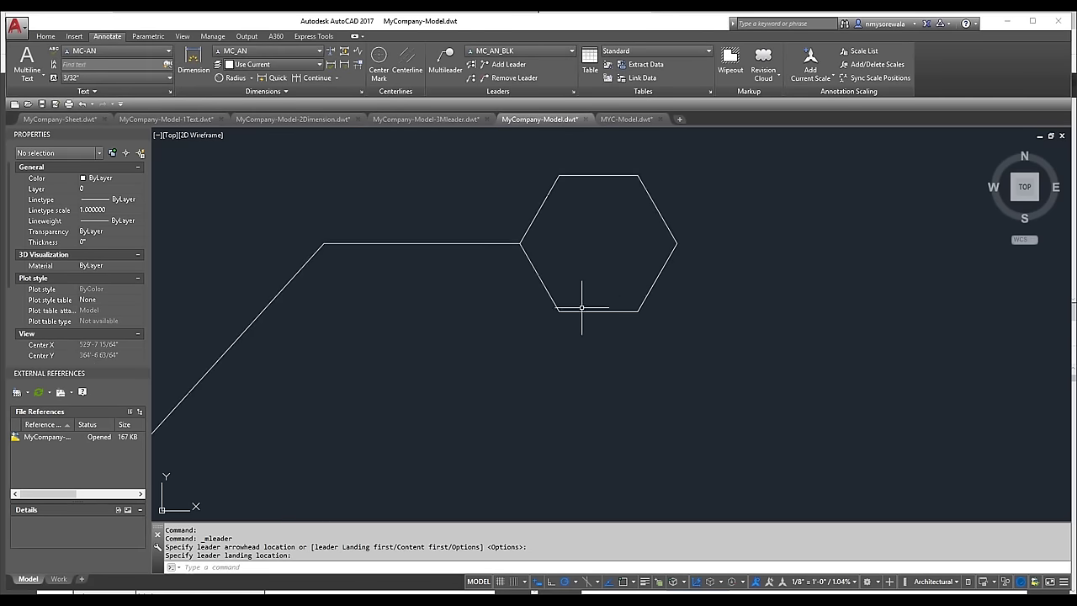
- Inspect the properties of the hexagon multileader and erase it from the drawing
left_click(618, 300)
scroll(543, 250, "down", 5)
scroll(578, 290, "down", 5)
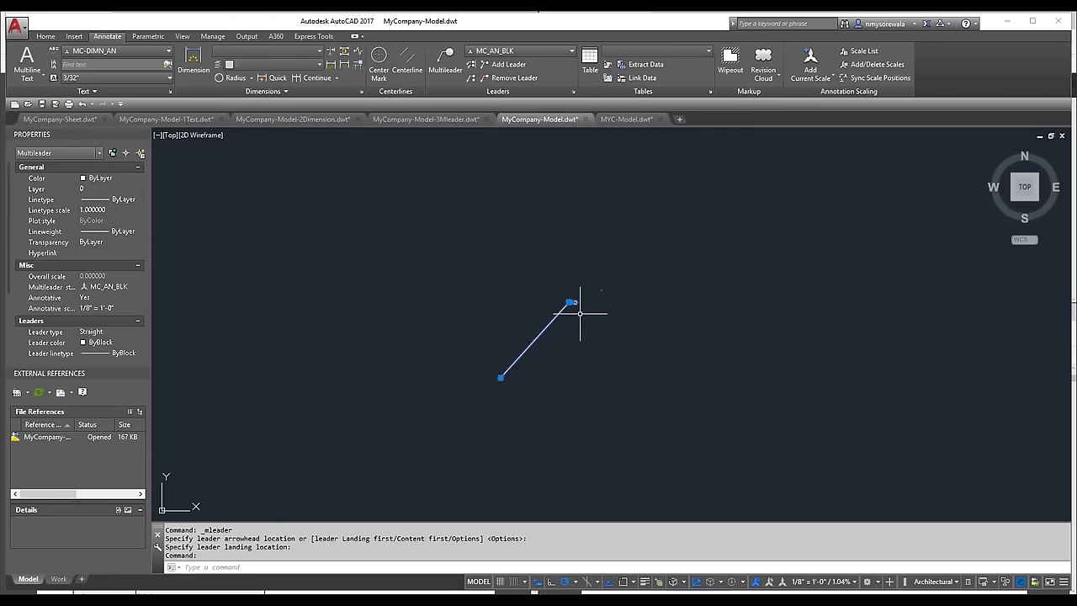
key("Escape")
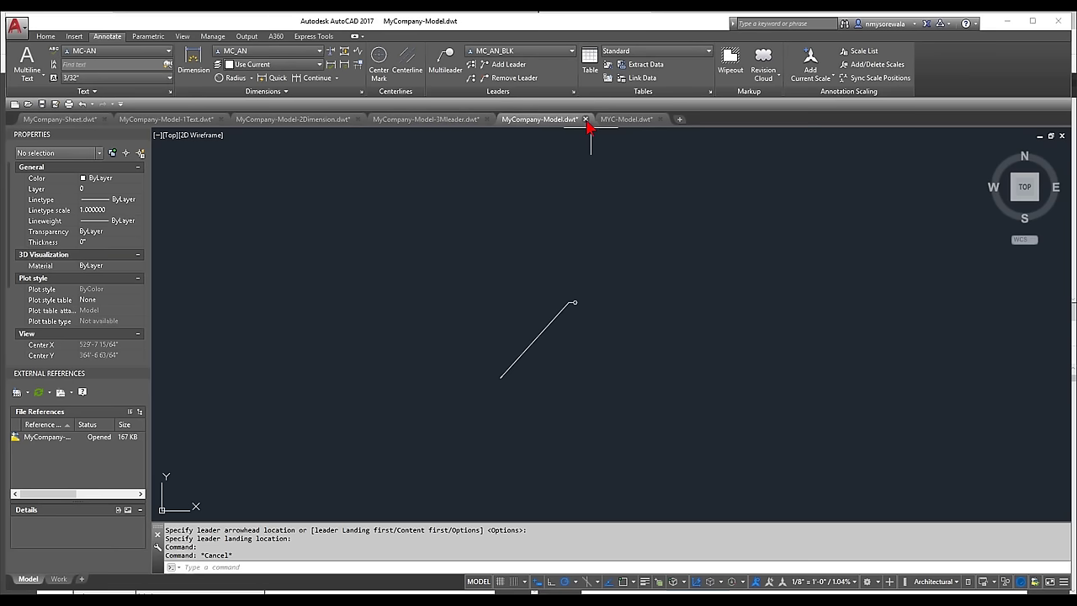
left_click(632, 368)
left_click(529, 271)
key("Delete")
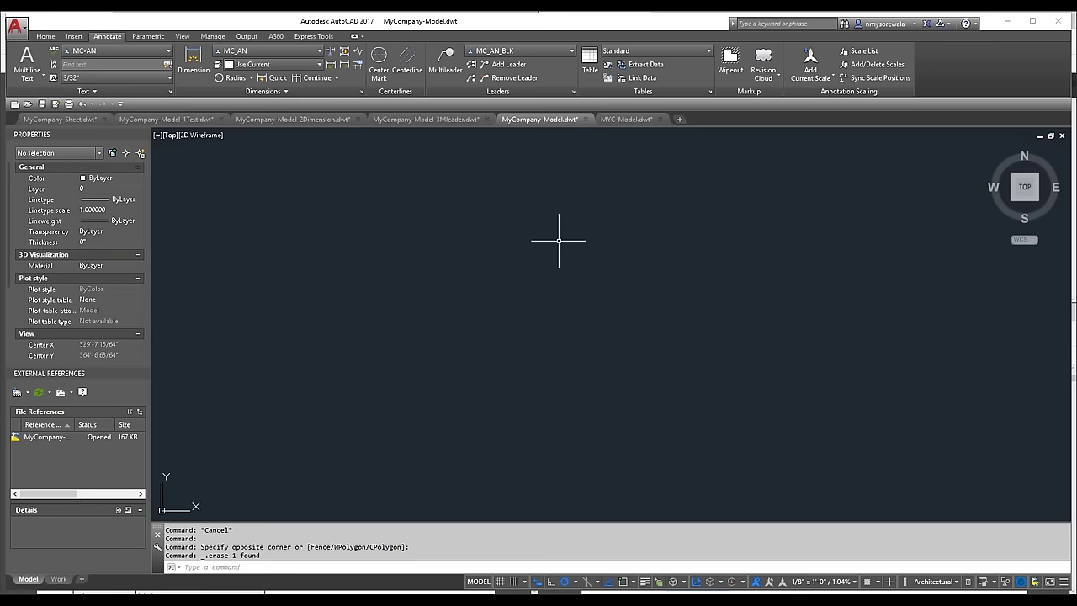
- Browse the installed sample files for opening and enter the Sheet Sets folder
left_click(16, 31)
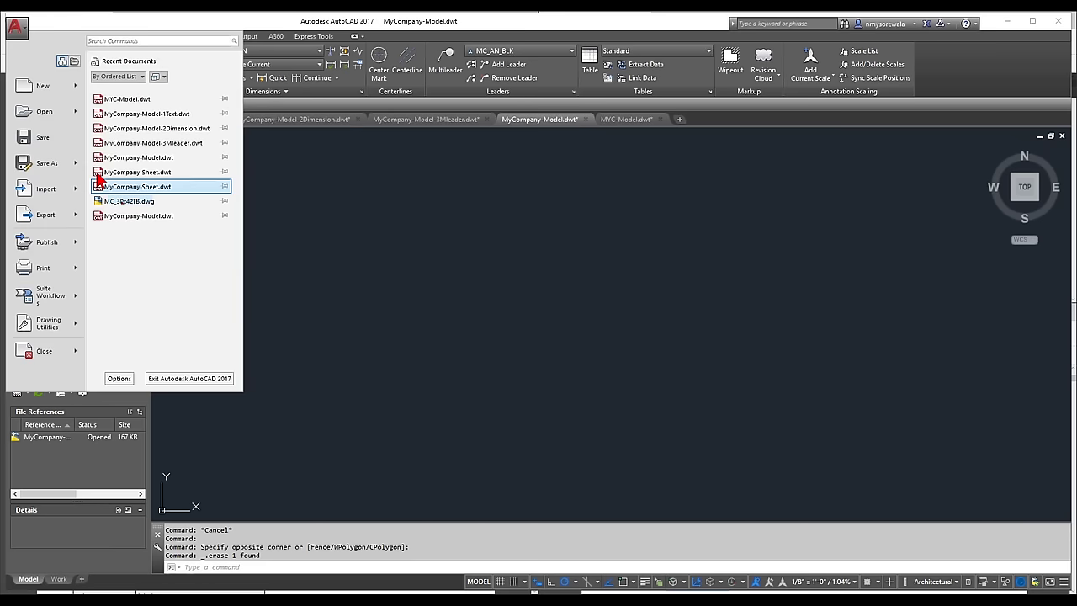
mouse_move(60, 118)
mouse_move(168, 196)
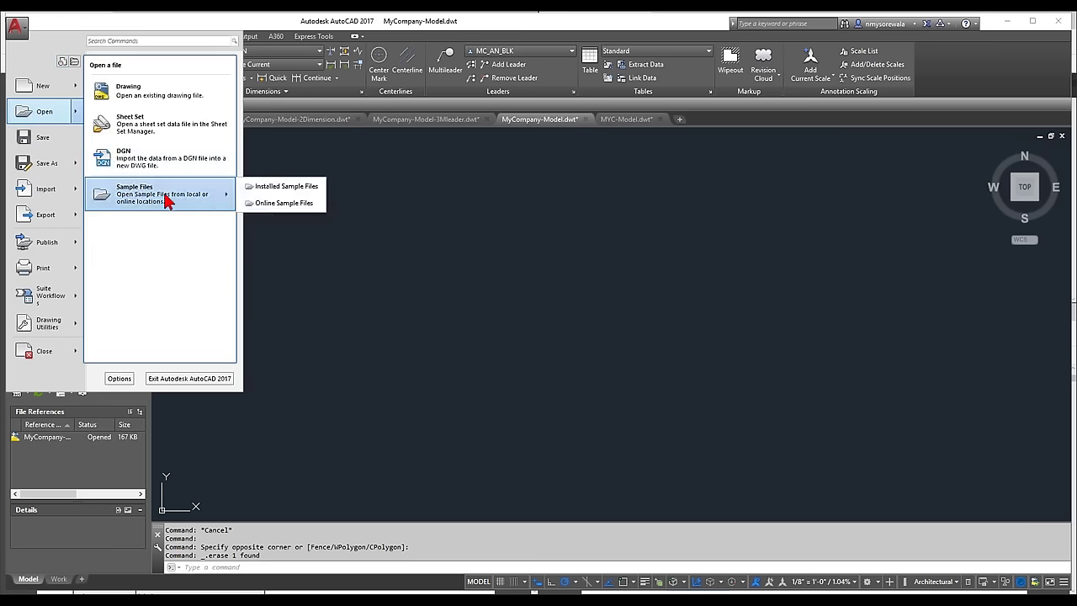
left_click(290, 188)
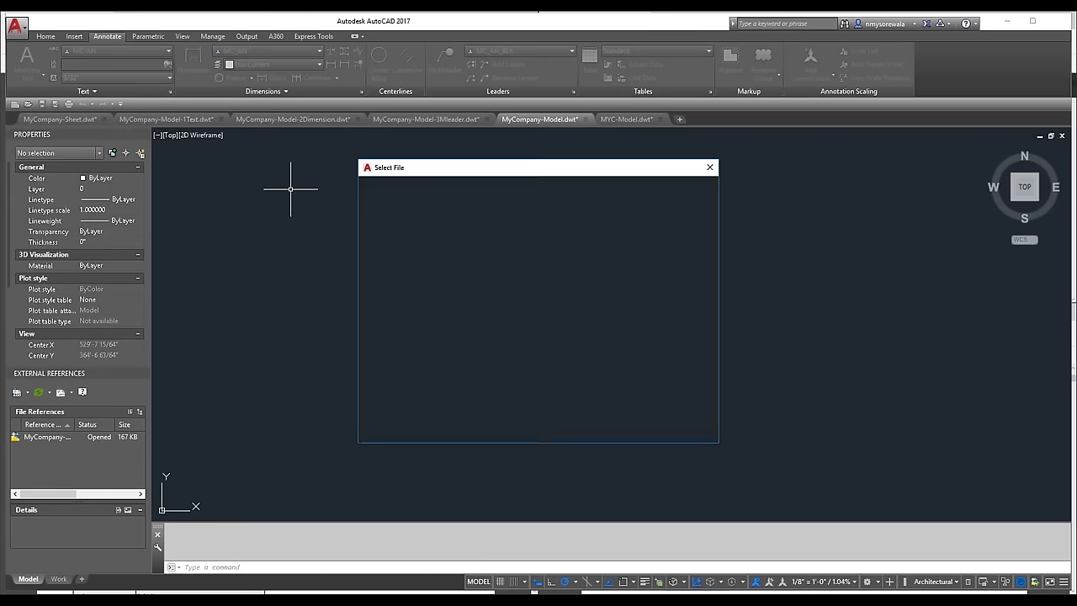
left_click(488, 310)
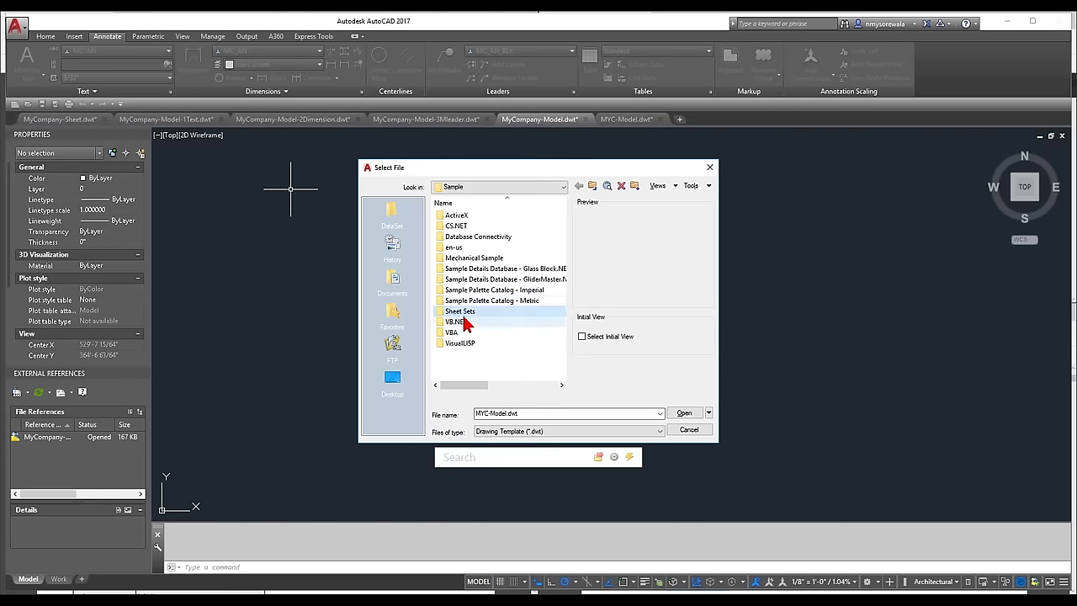
left_click(481, 268)
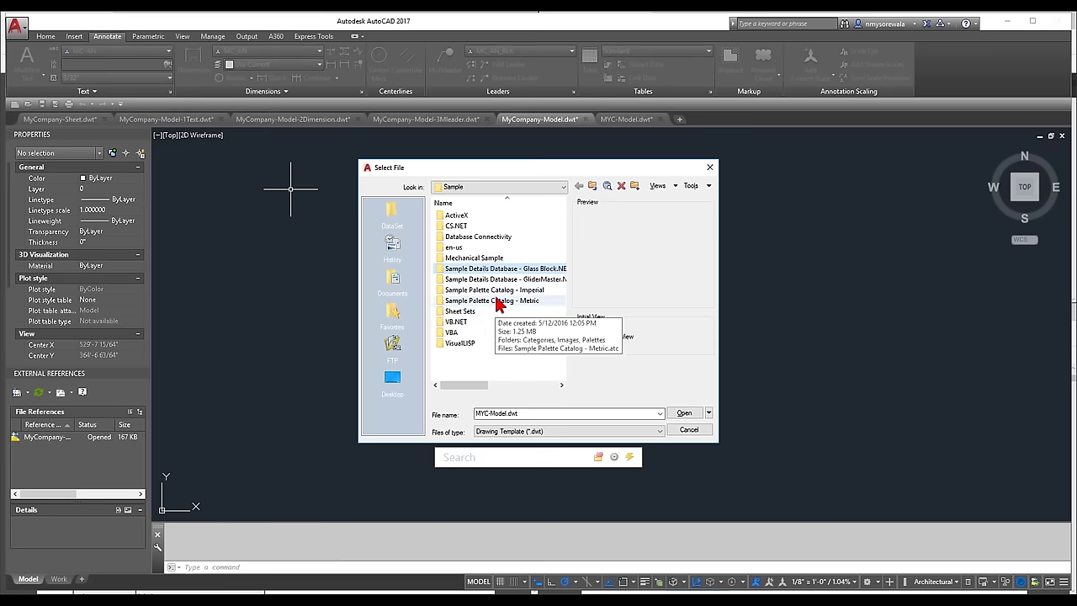
left_click(494, 290)
double_click(498, 310)
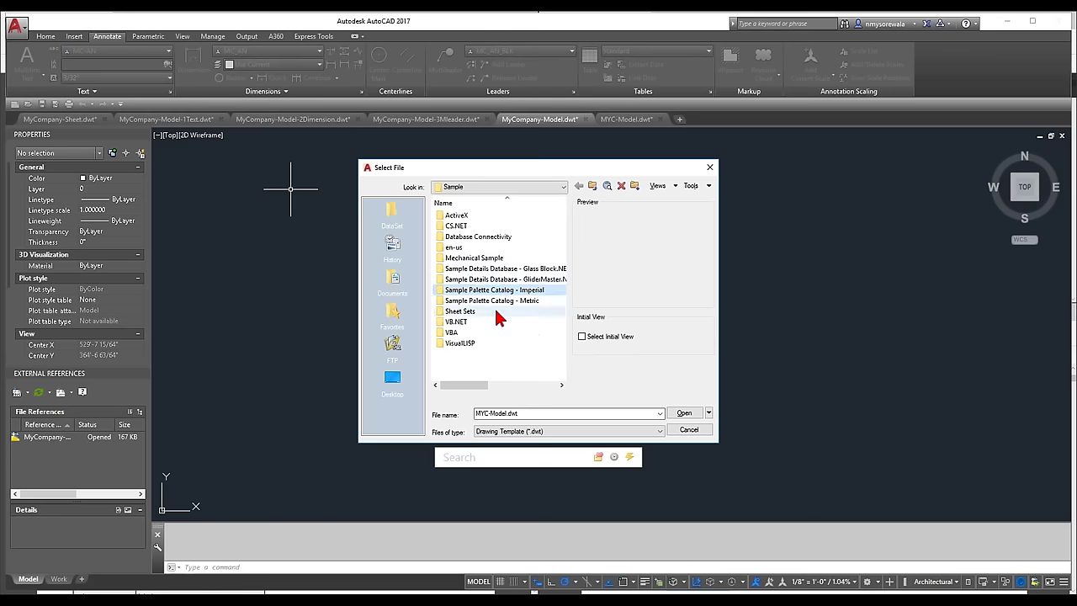
- Go down into the Res subfolder, filter the files to Drawing (*.dwg) and preview Section1.dwg
double_click(481, 217)
double_click(473, 216)
left_click(585, 431)
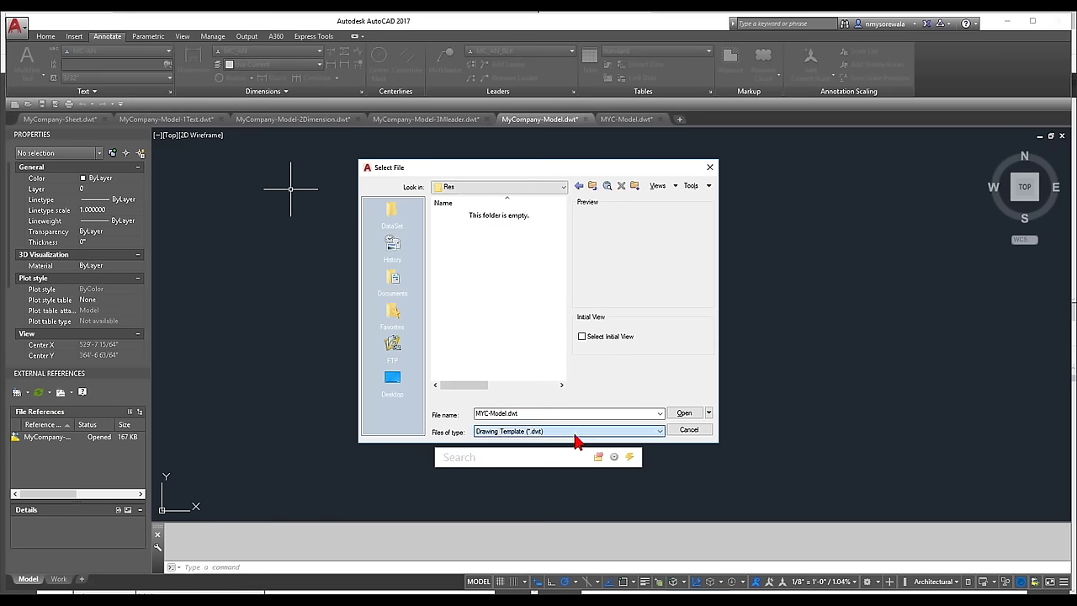
left_click(558, 442)
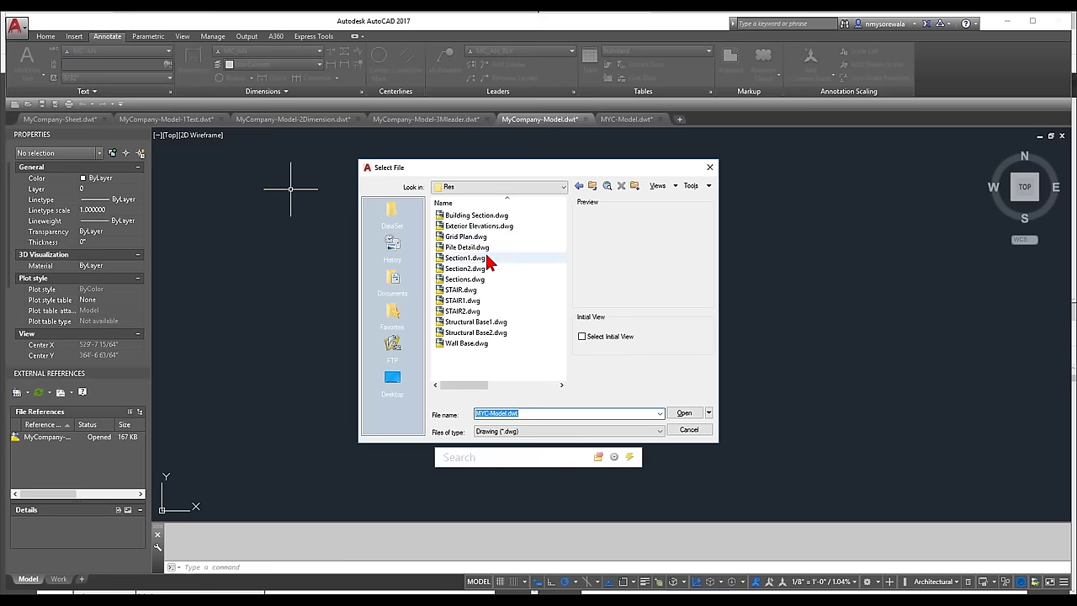
left_click(487, 257)
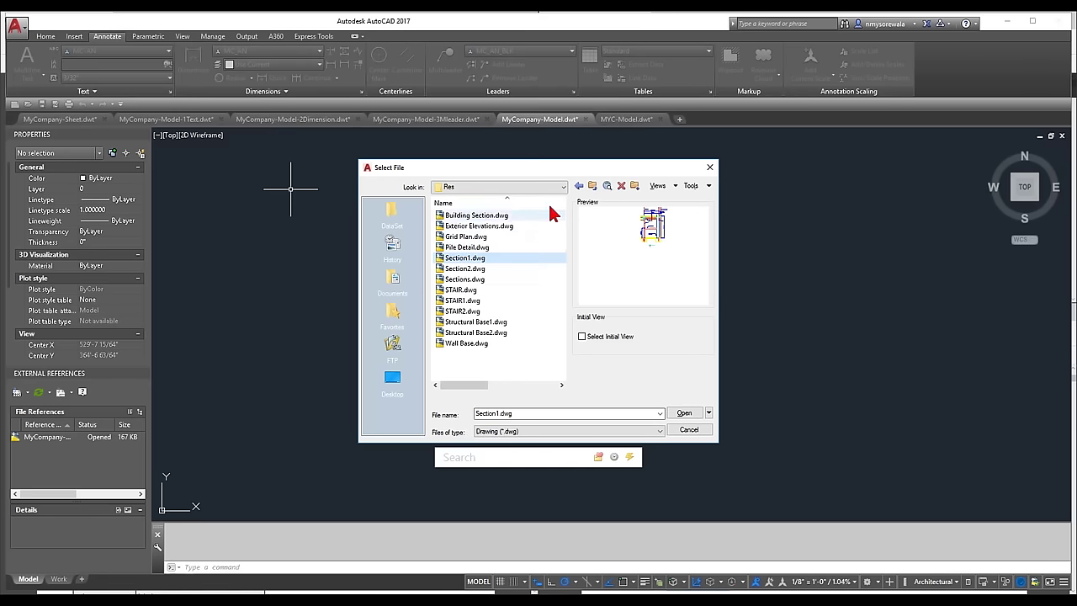
- Go up to the parent folder and open the sample drawing A-03.dwg as read-only
left_click(592, 185)
left_click(462, 248)
double_click(463, 250)
left_click(556, 339)
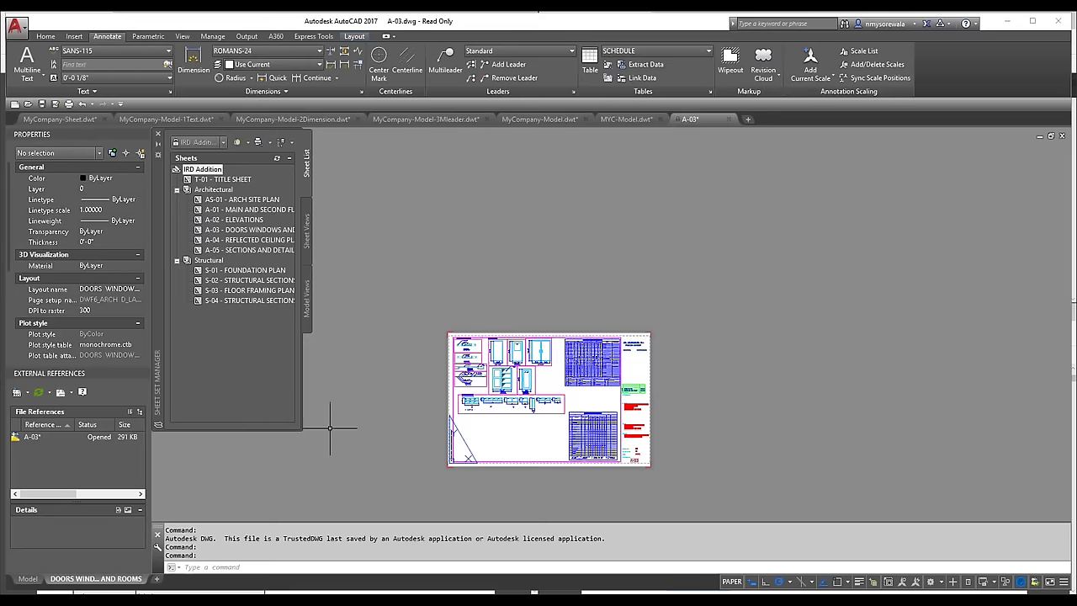
- Switch to MyCompany-Sheet.dwt and start a new drawing
left_click(82, 122)
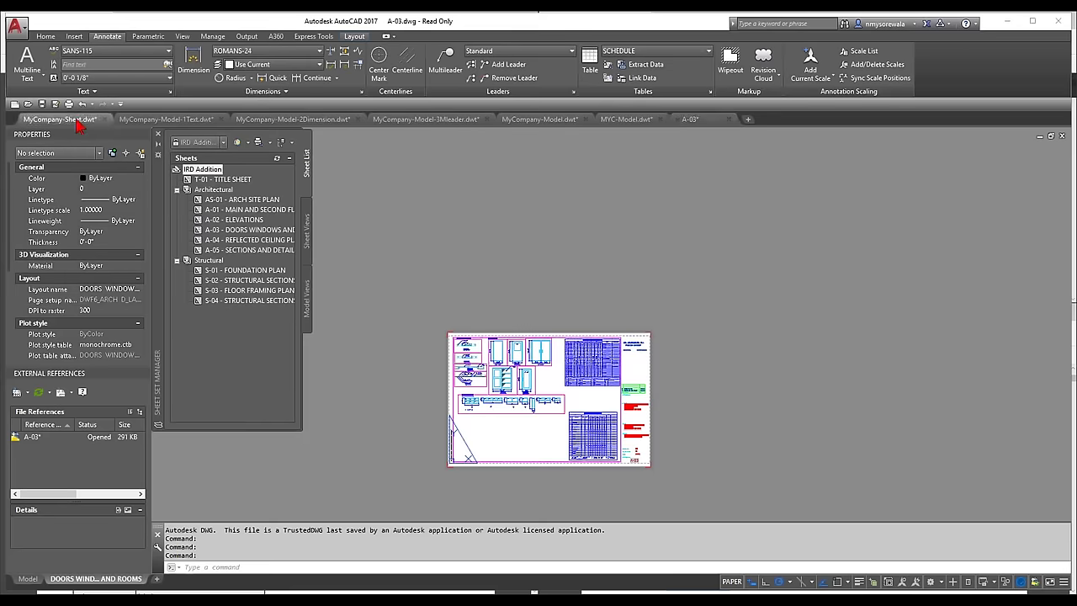
left_click(17, 28)
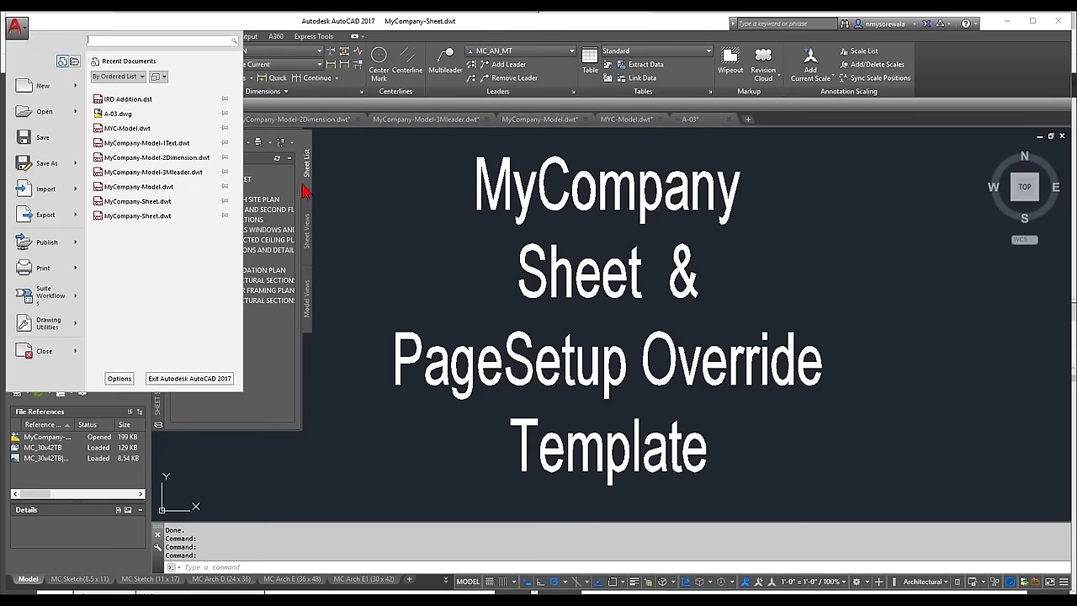
left_click(842, 270)
left_click(827, 240)
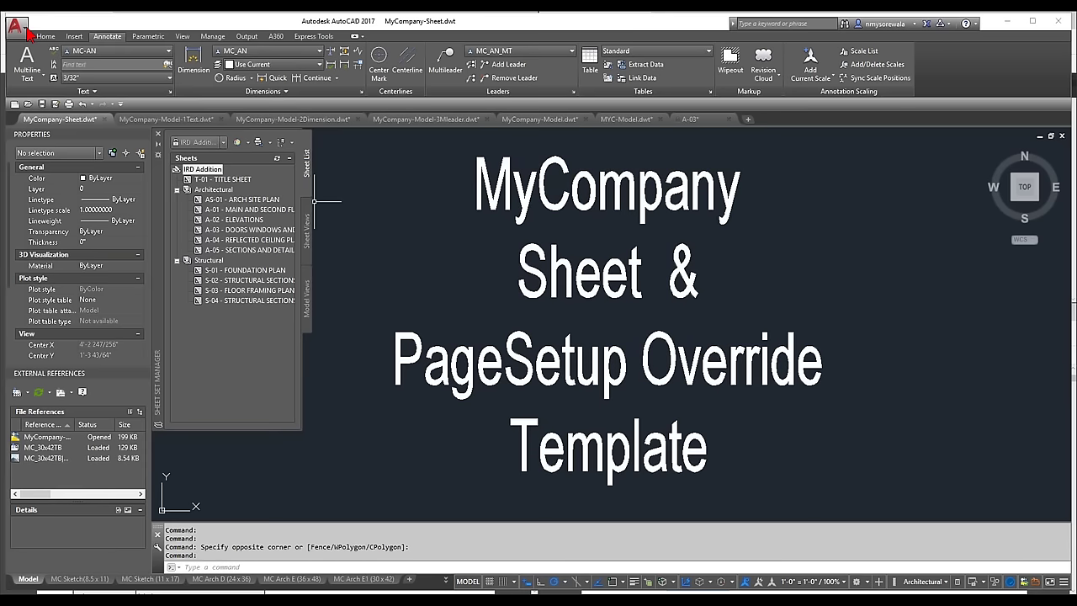
left_click(13, 104)
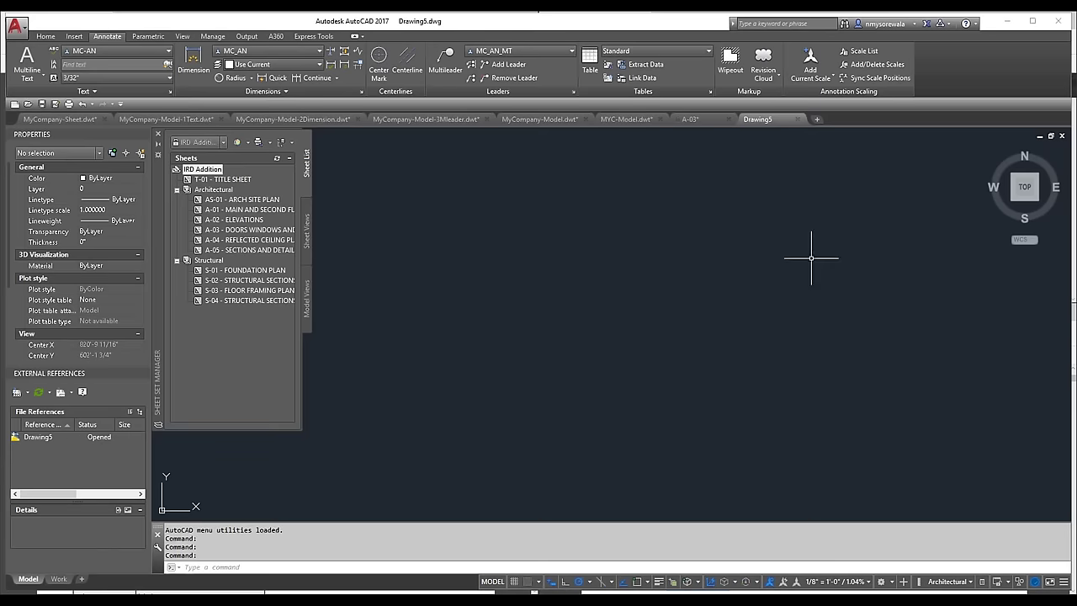
left_click(446, 60)
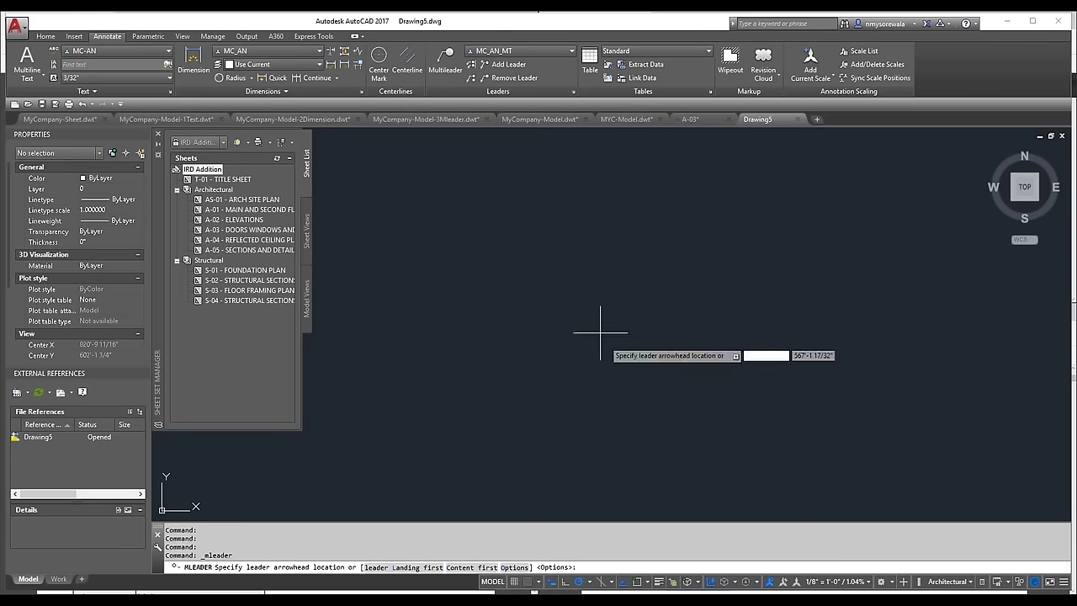
left_click(538, 52)
left_click(537, 57)
left_click(539, 59)
left_click(627, 256)
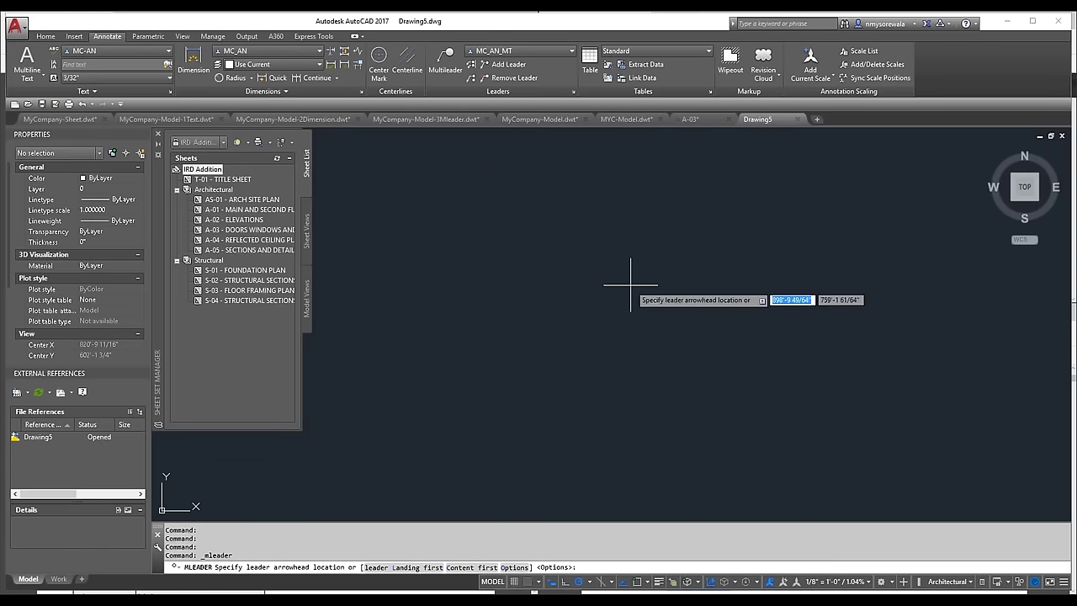
key("Escape")
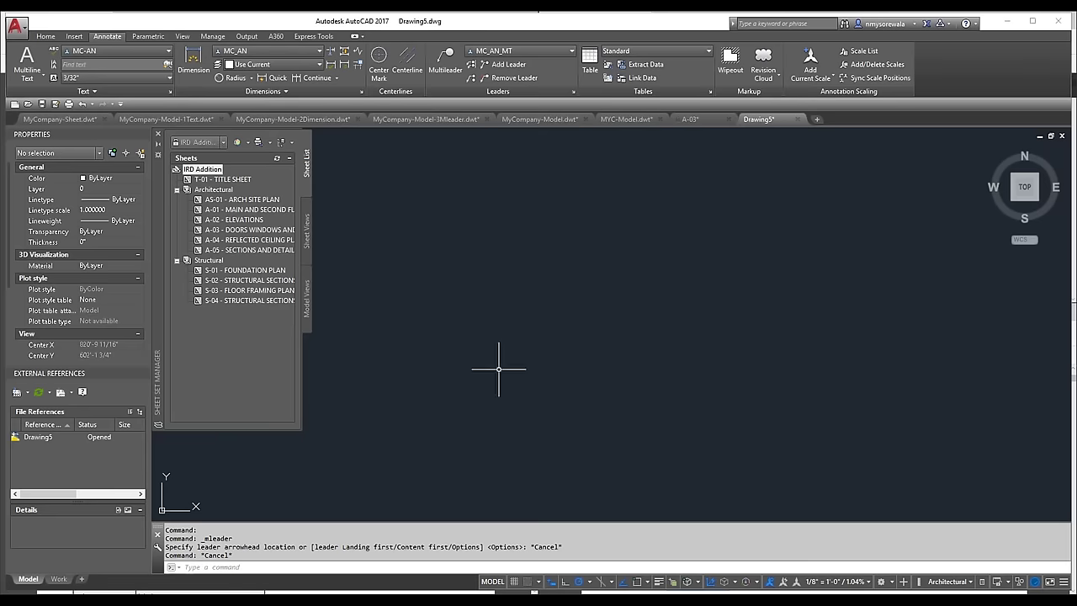
- Open the Work layout, add a new layout to the drawing and make that new layout current
left_click(57, 580)
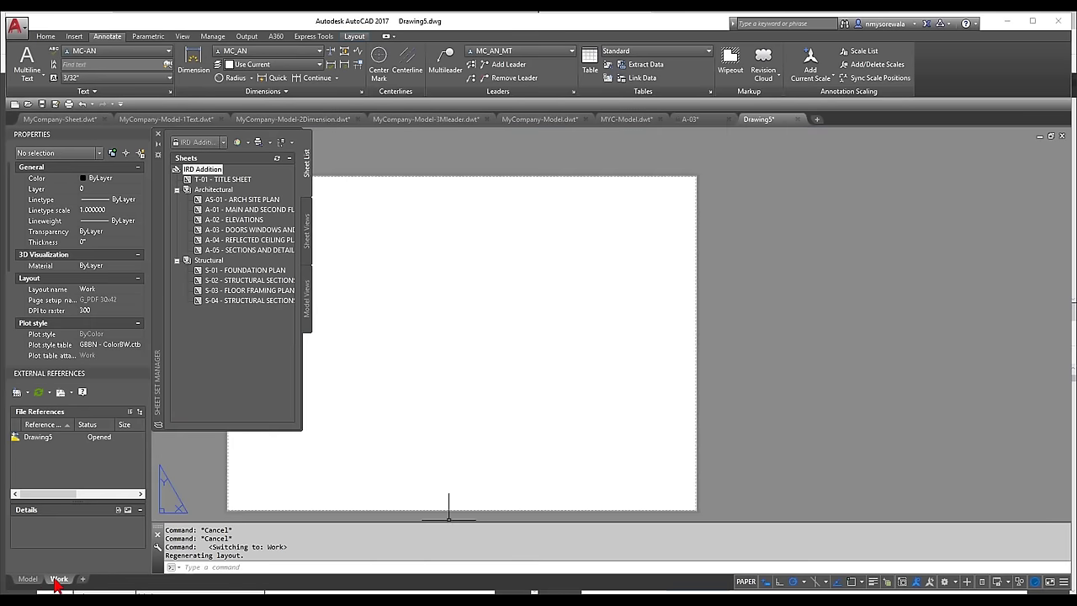
right_click(51, 581)
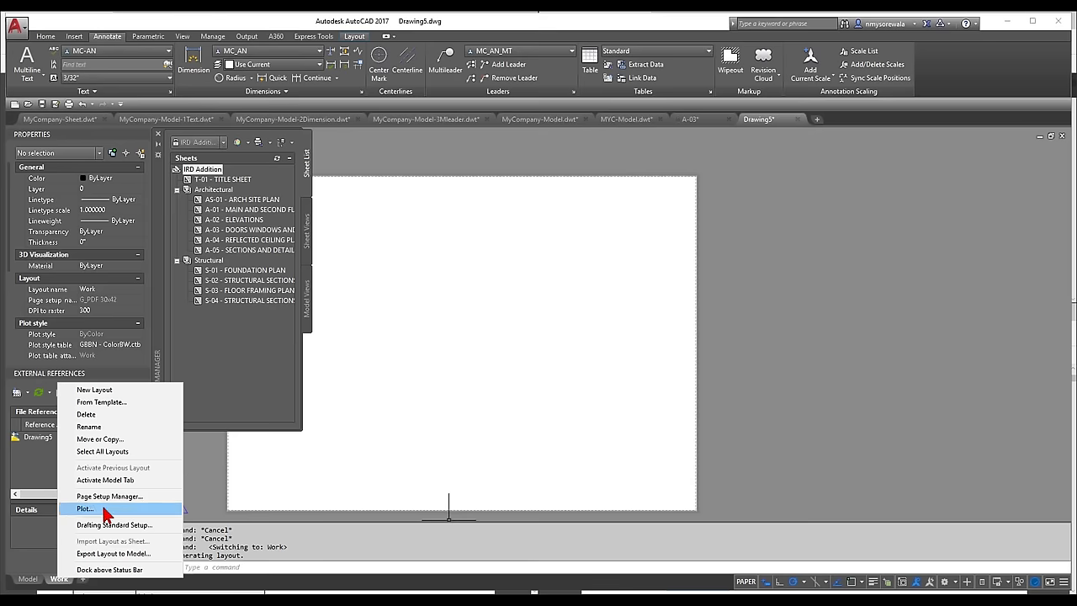
left_click(95, 389)
left_click(93, 578)
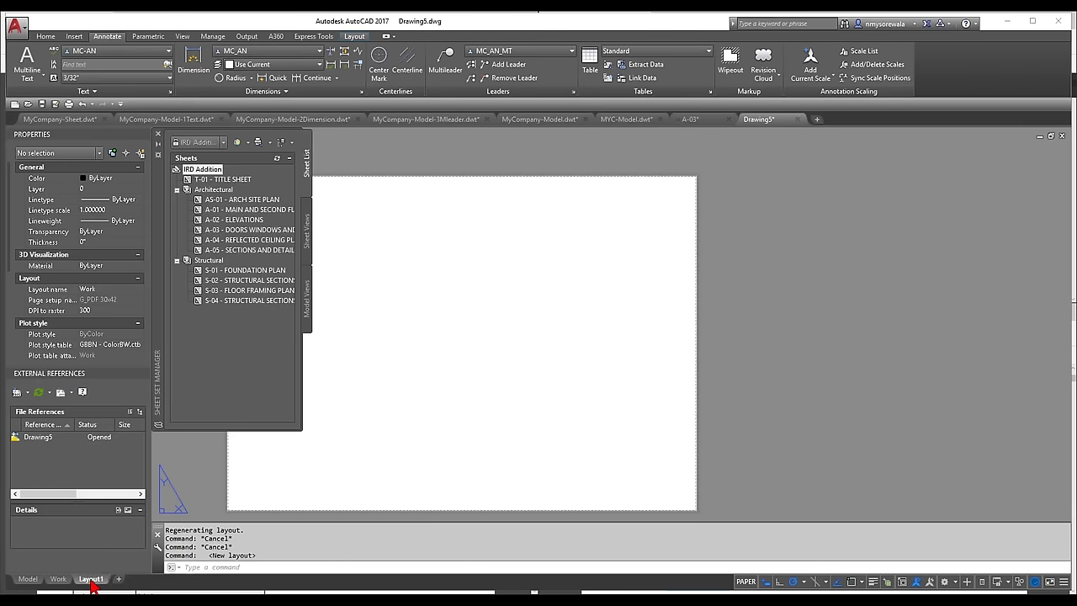
right_click(94, 580)
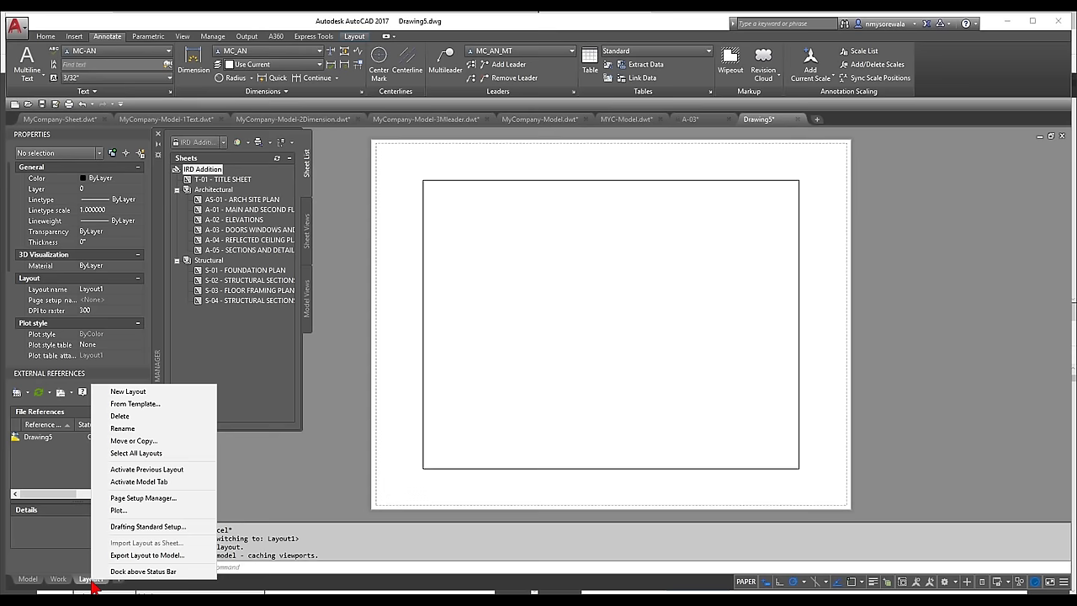
left_click(432, 493)
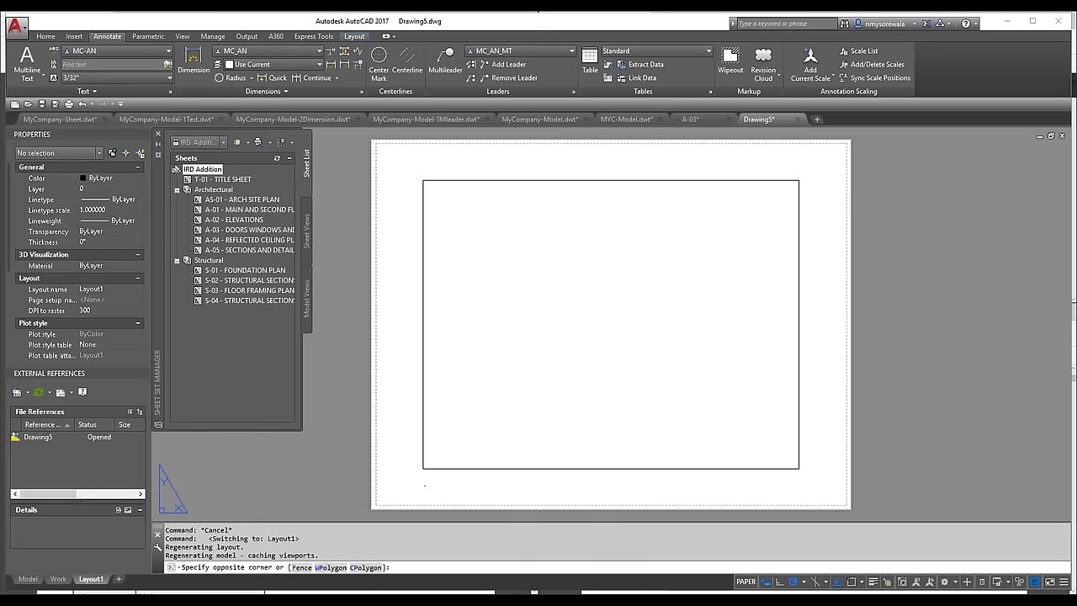
- In the program's plot and publish options, specify the plot offset relative to the edge of paper
scroll(393, 505, "up", 8)
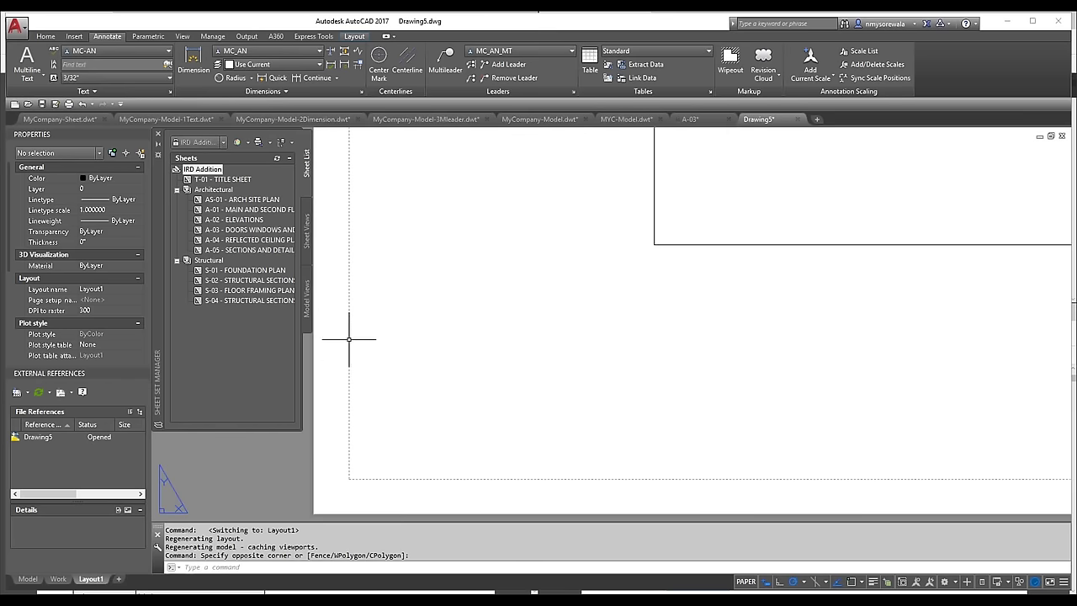
scroll(380, 459, "down", 4)
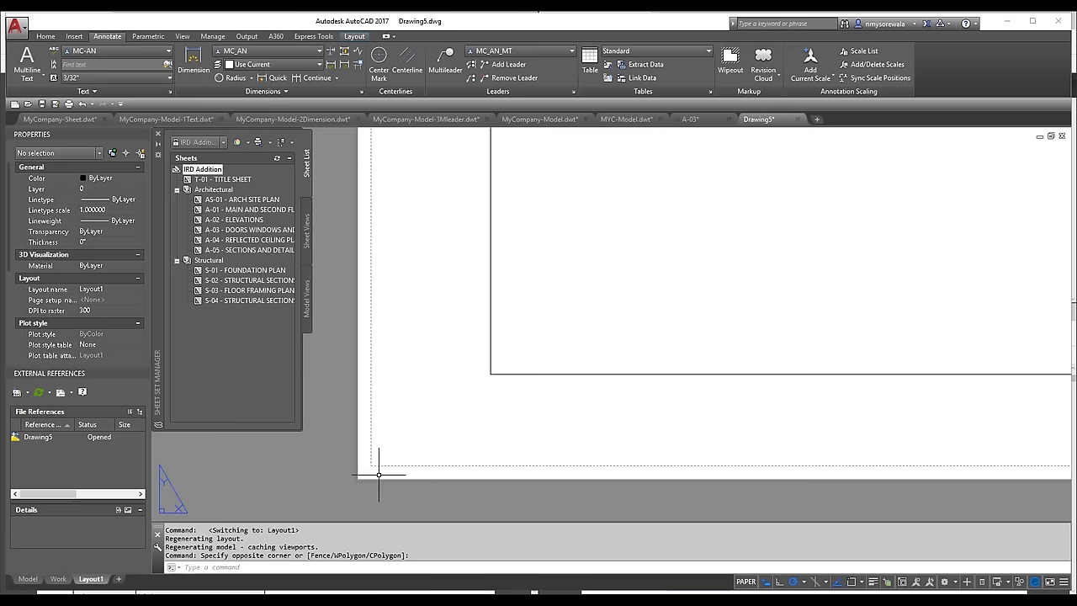
scroll(354, 483, "down", 4)
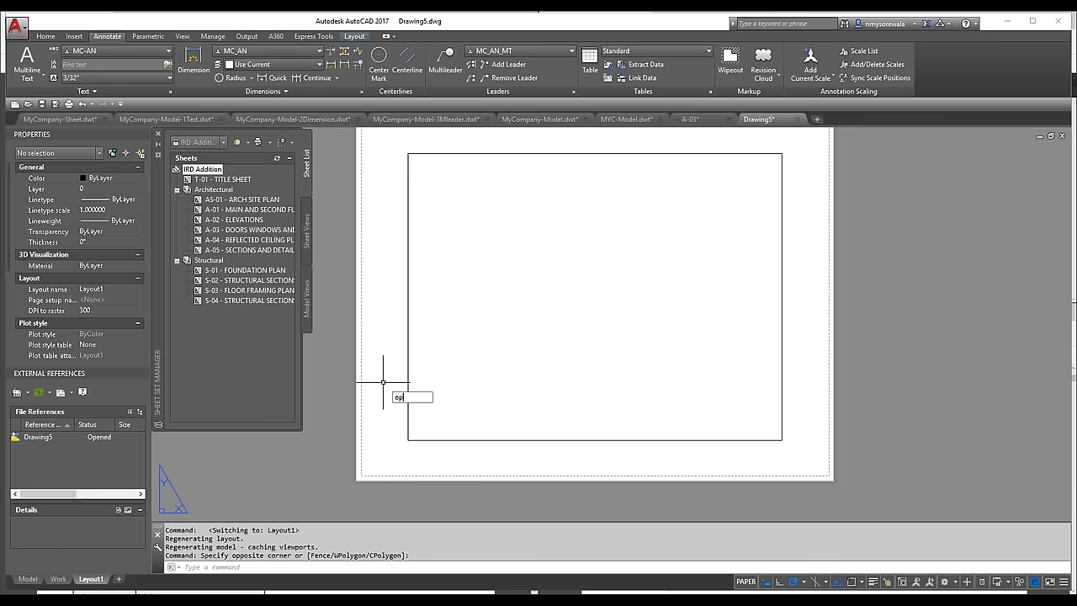
type("OP")
key("Return")
key("Escape")
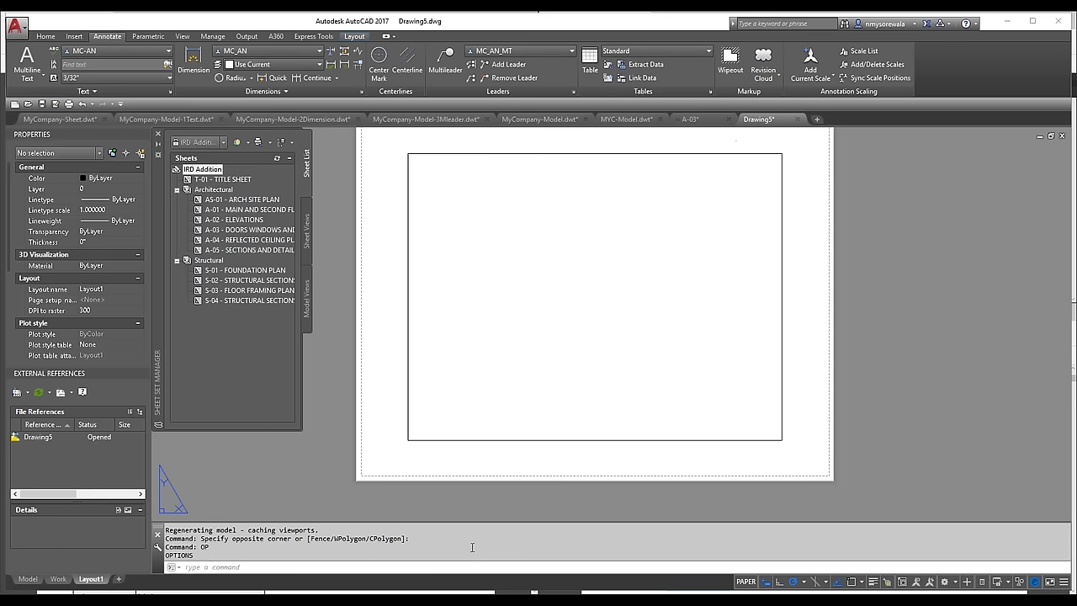
right_click(475, 551)
key("Escape")
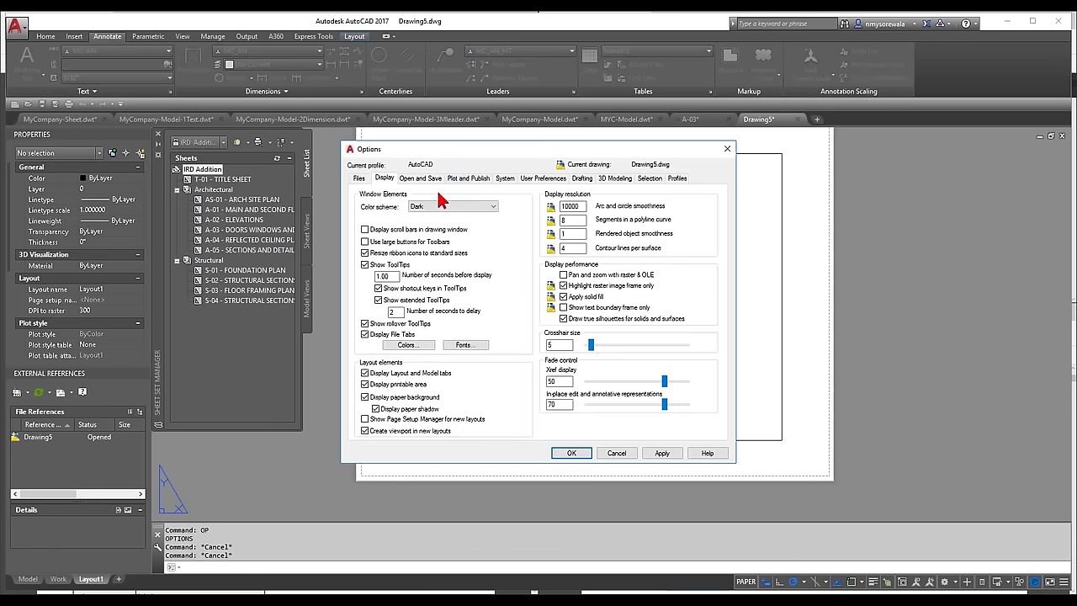
left_click(465, 180)
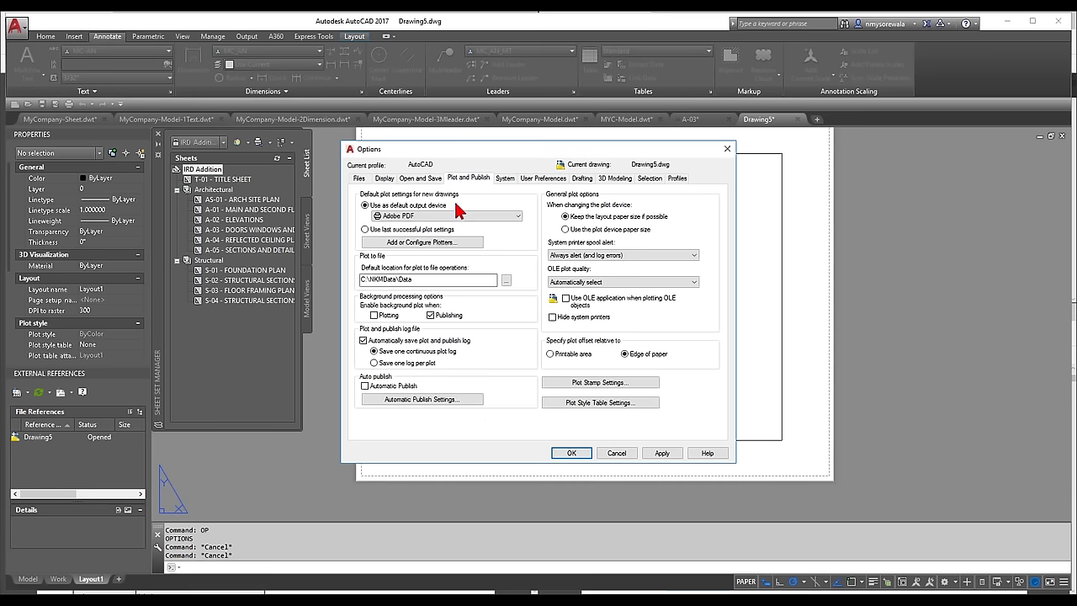
left_click(552, 353)
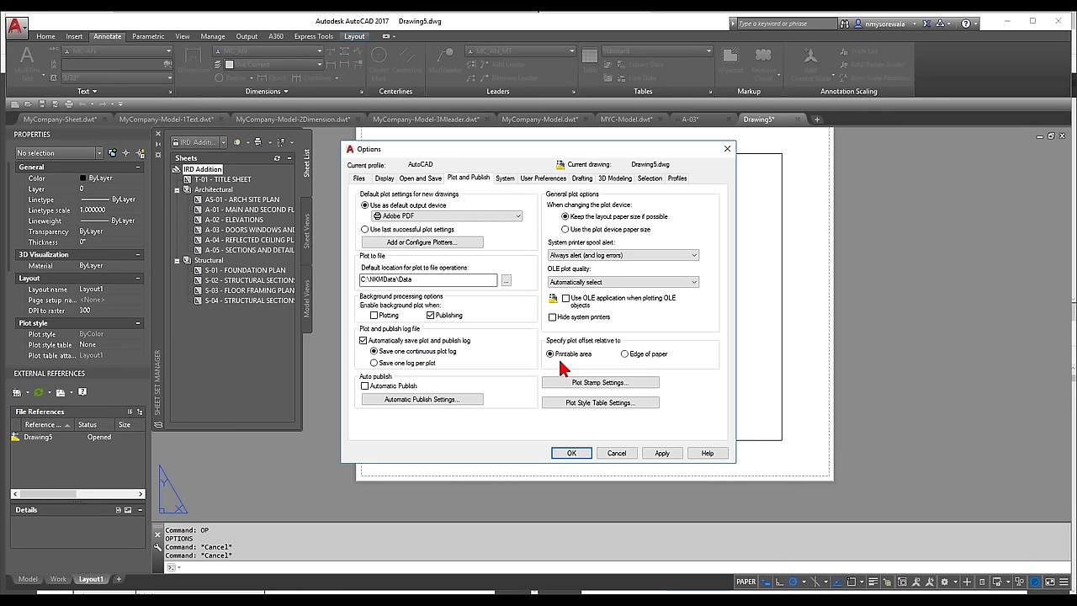
left_click(637, 355)
- Make DWG To PDF.pc3 the default output device for new drawings and apply the options
left_click(412, 219)
scroll(421, 240, "down", 5)
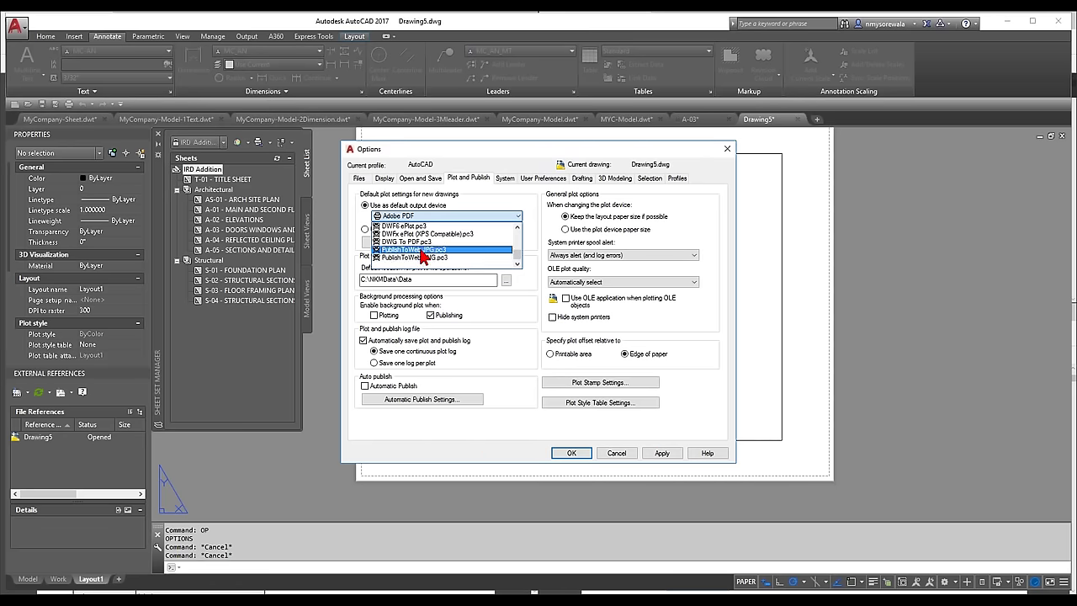
left_click(425, 243)
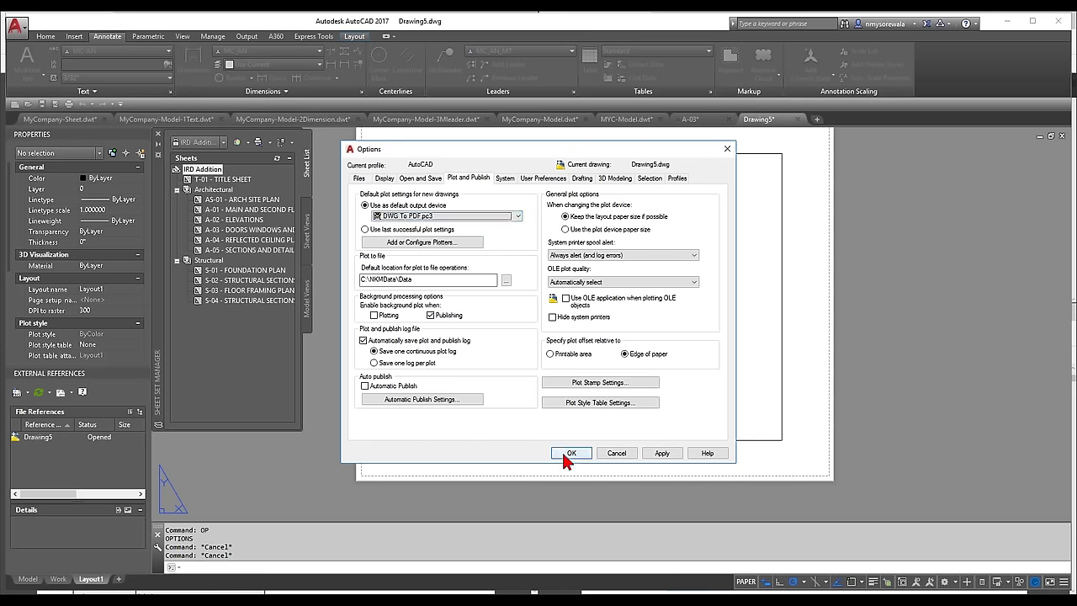
left_click(650, 456)
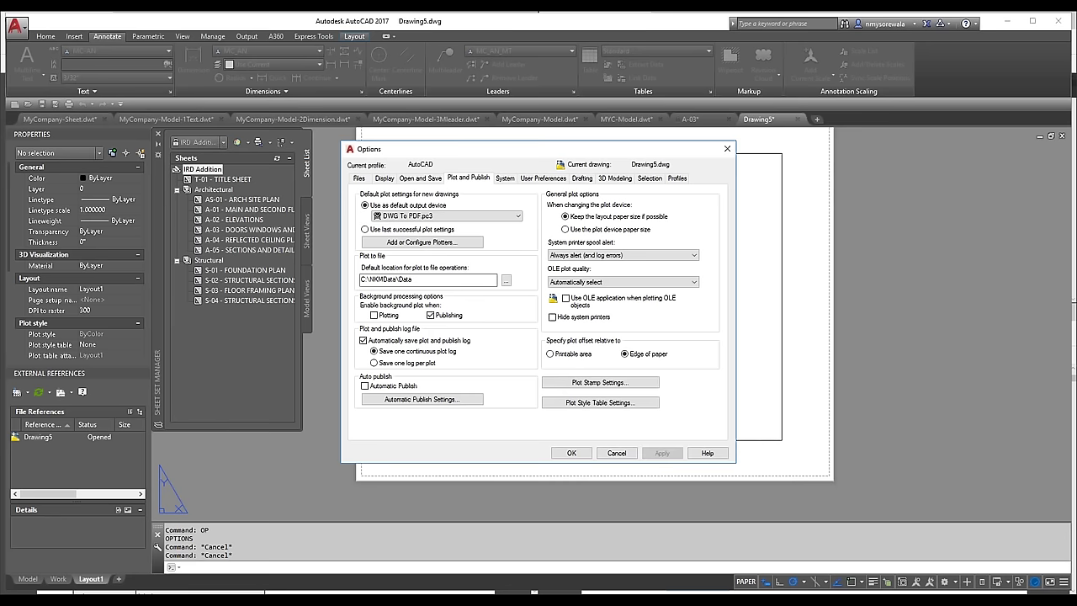
left_click(577, 452)
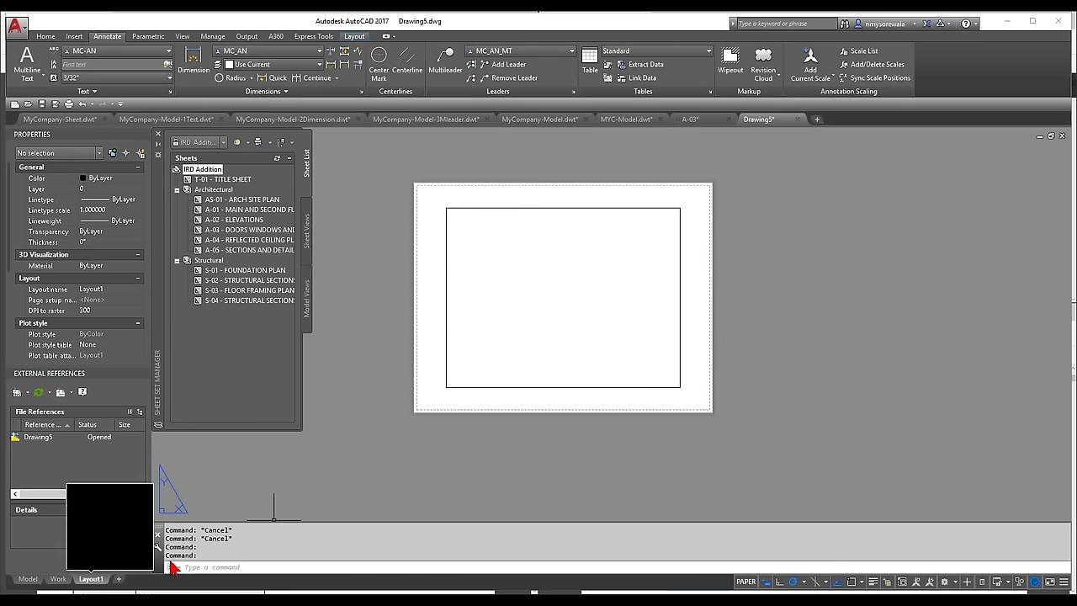
- Rename Layout1 as 30x42 TB
right_click(89, 587)
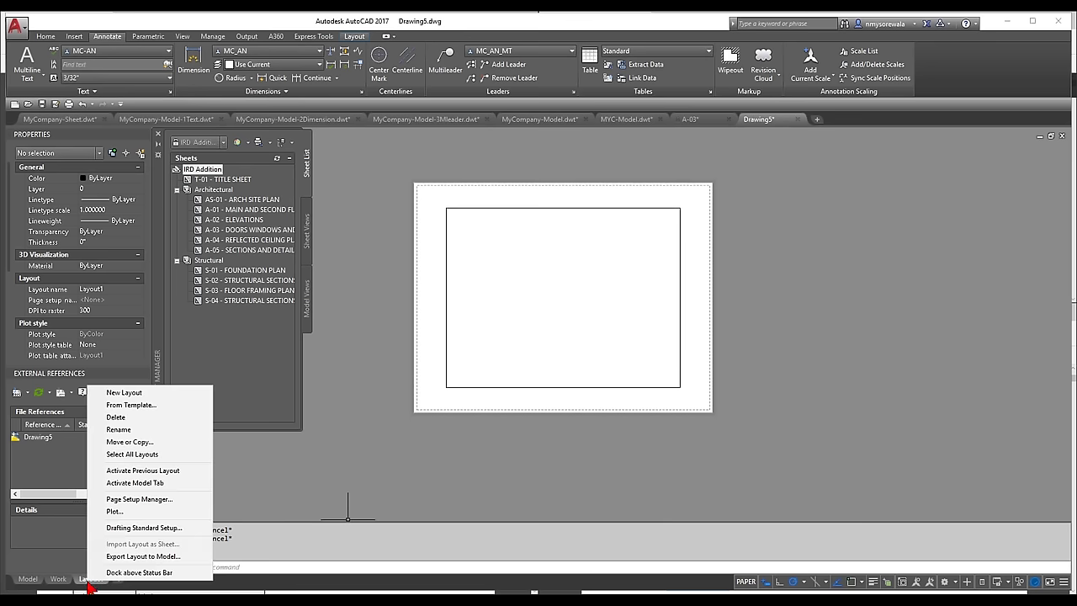
left_click(135, 430)
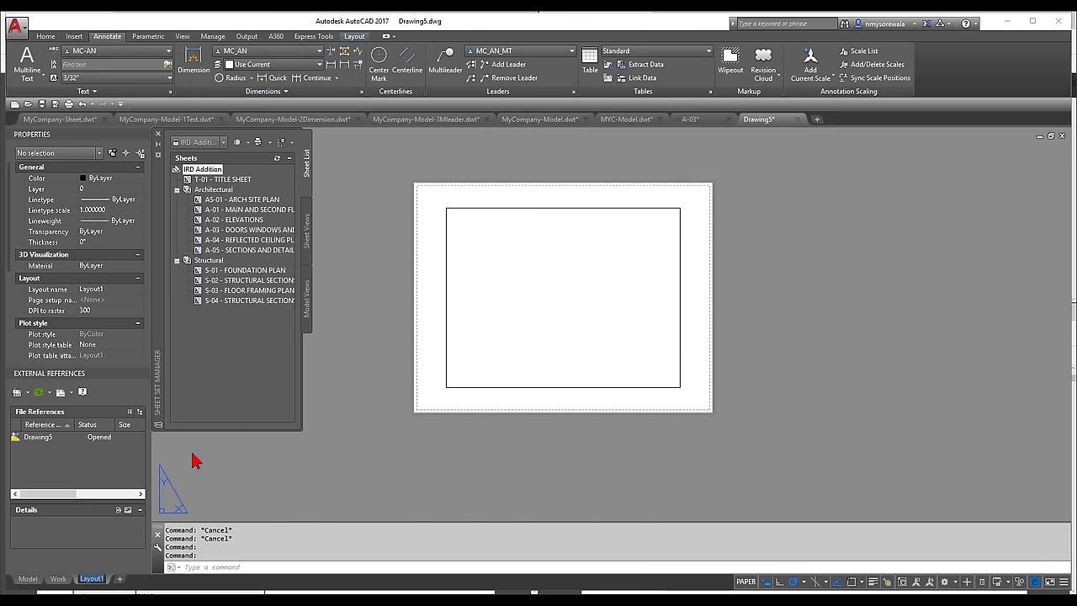
type("30x42 TB")
key("Return")
scroll(189, 480, "down", 2)
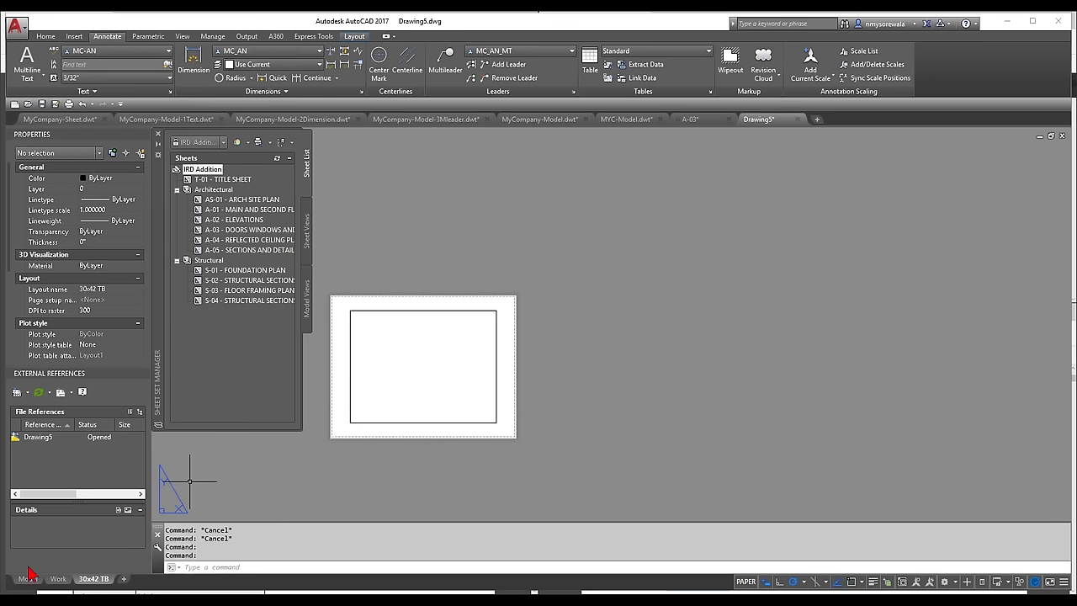
- Create a new page setup named MC-30x42 from the 30x42 TB layout
right_click(96, 580)
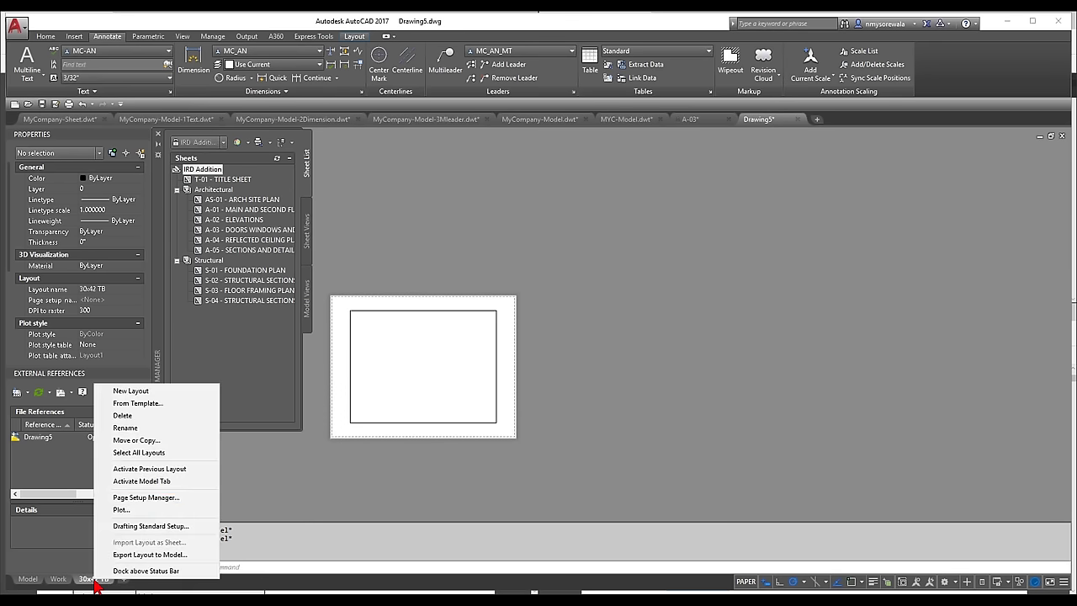
left_click(140, 498)
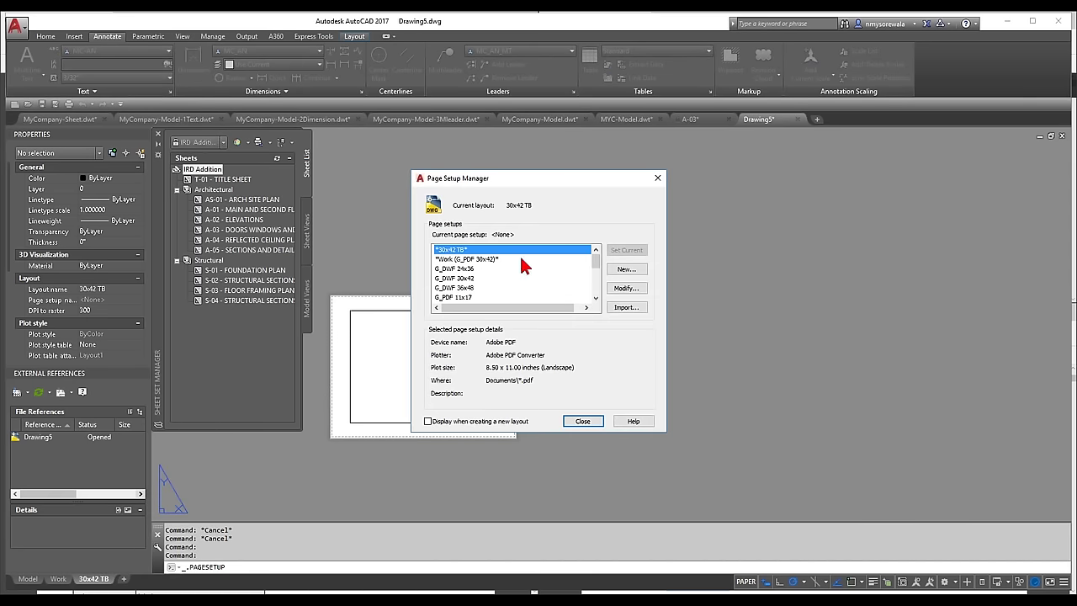
left_click(636, 275)
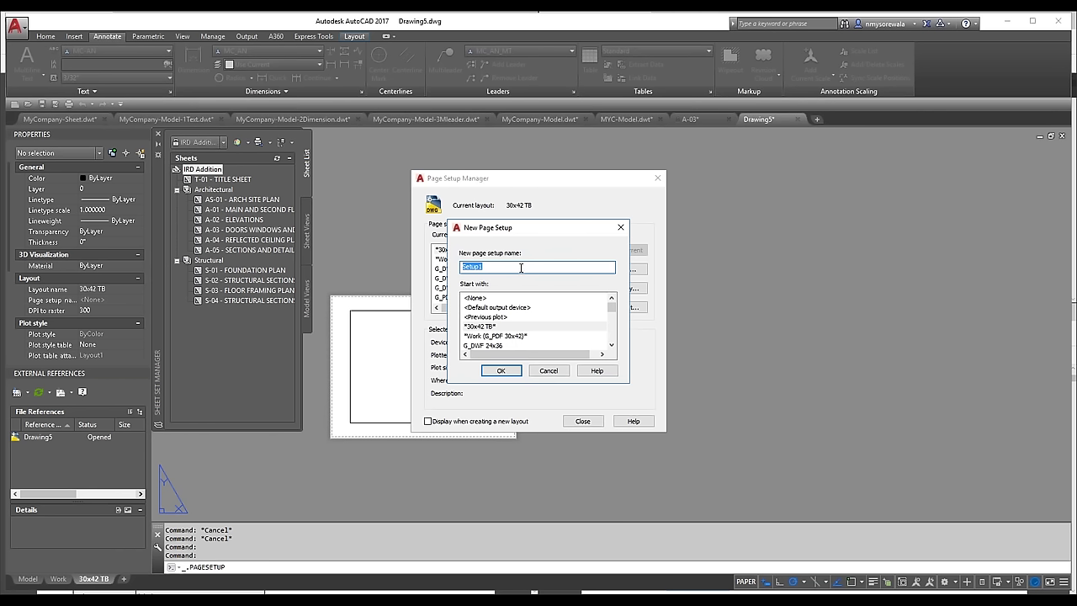
type("30x42")
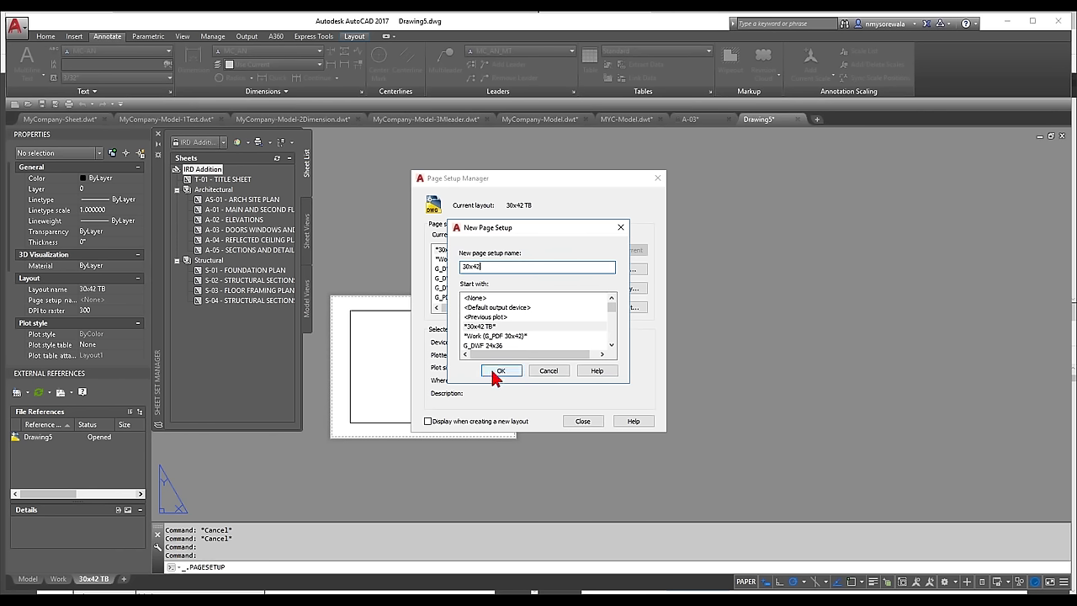
key("Home")
type("MC-")
left_click(501, 371)
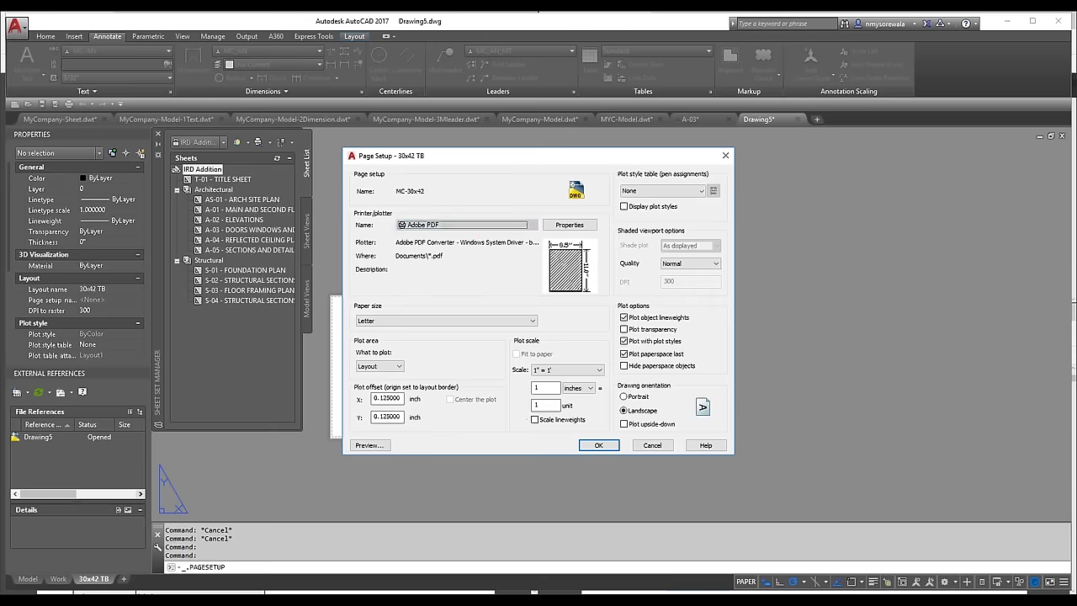
- Set the page setup's plotter to DWG To PDF.pc3 and its paper size to ARCH full bleed E1 (30.00 x 42.00 Inches)
left_click(474, 225)
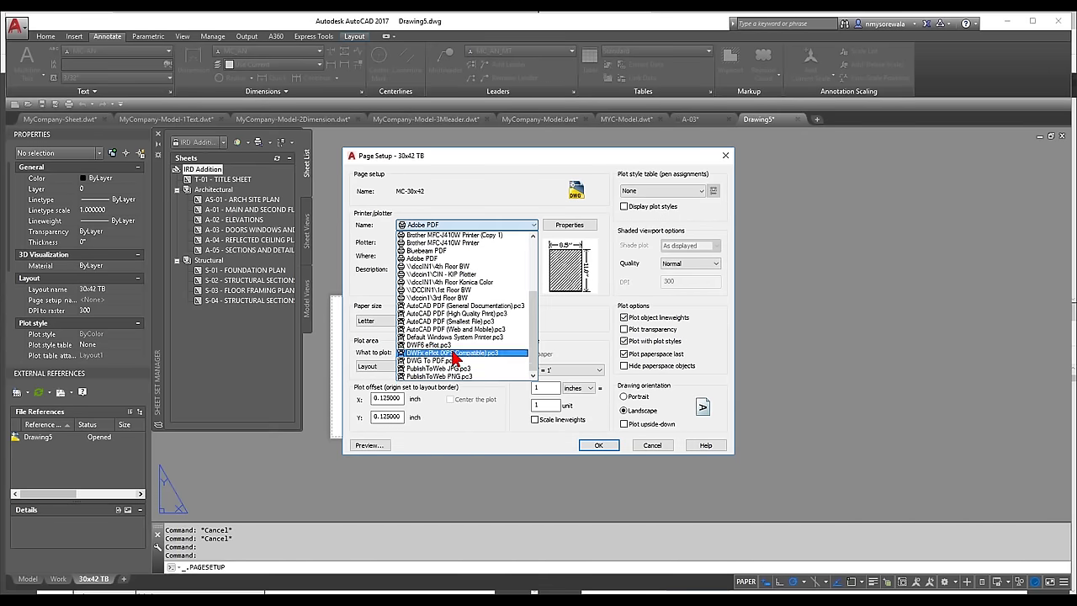
left_click(461, 361)
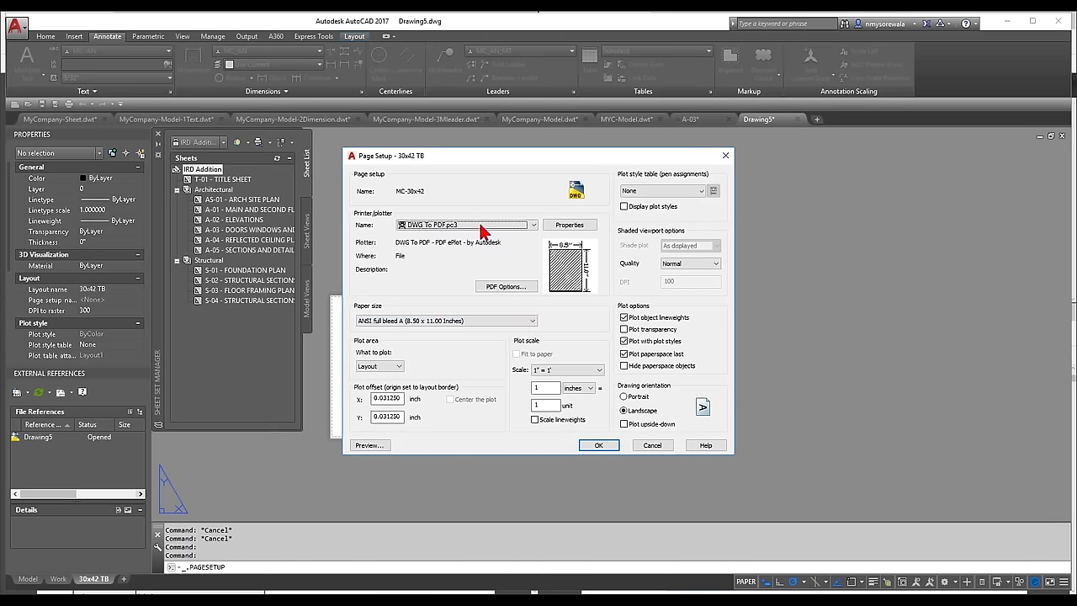
left_click(445, 326)
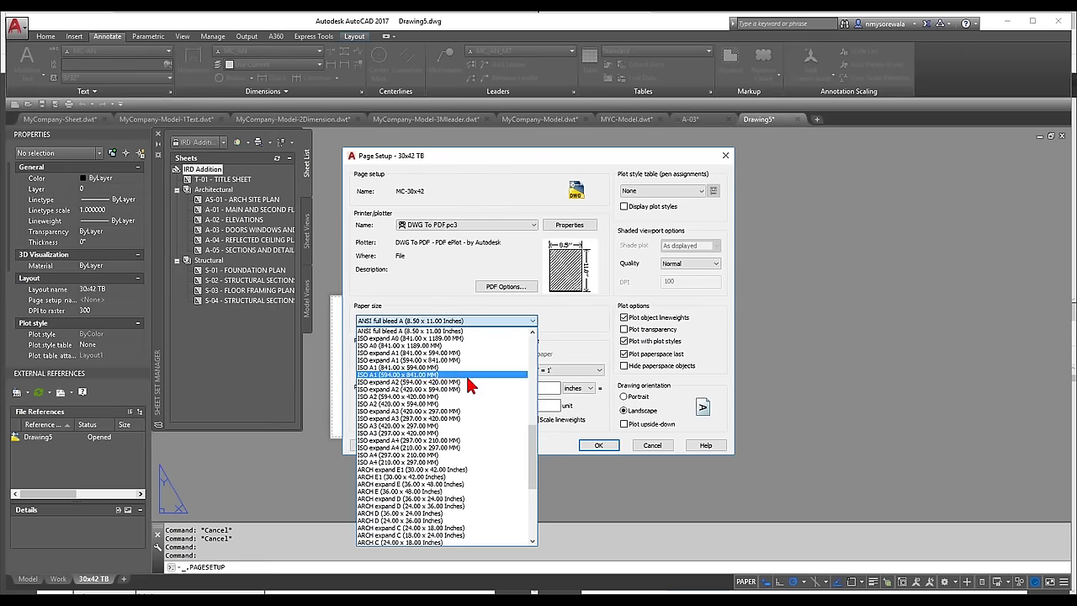
scroll(469, 381, "up", 2)
scroll(469, 383, "up", 1)
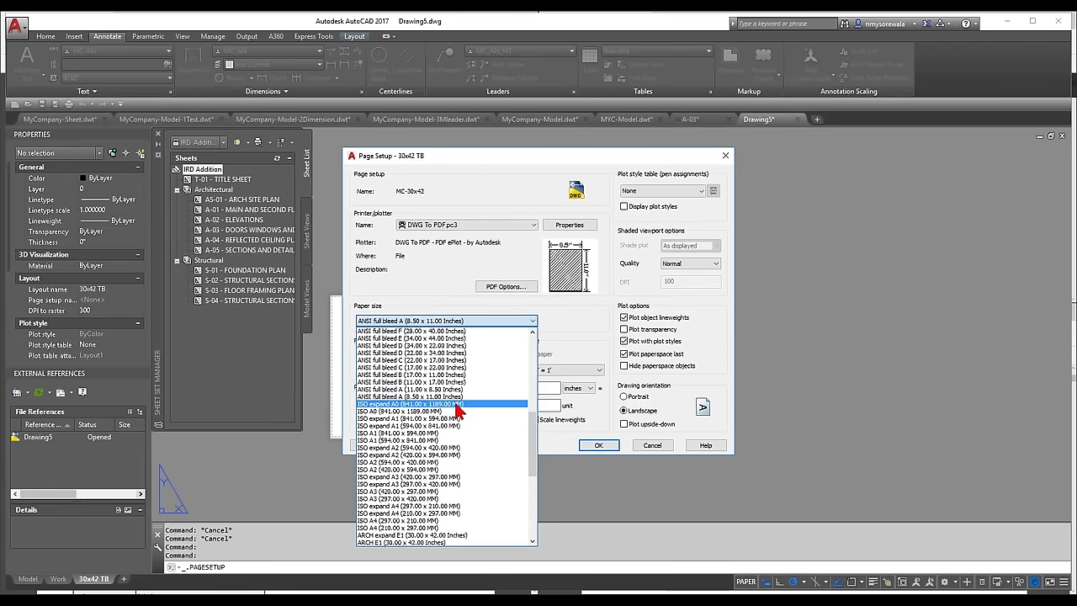
scroll(465, 405, "up", 3)
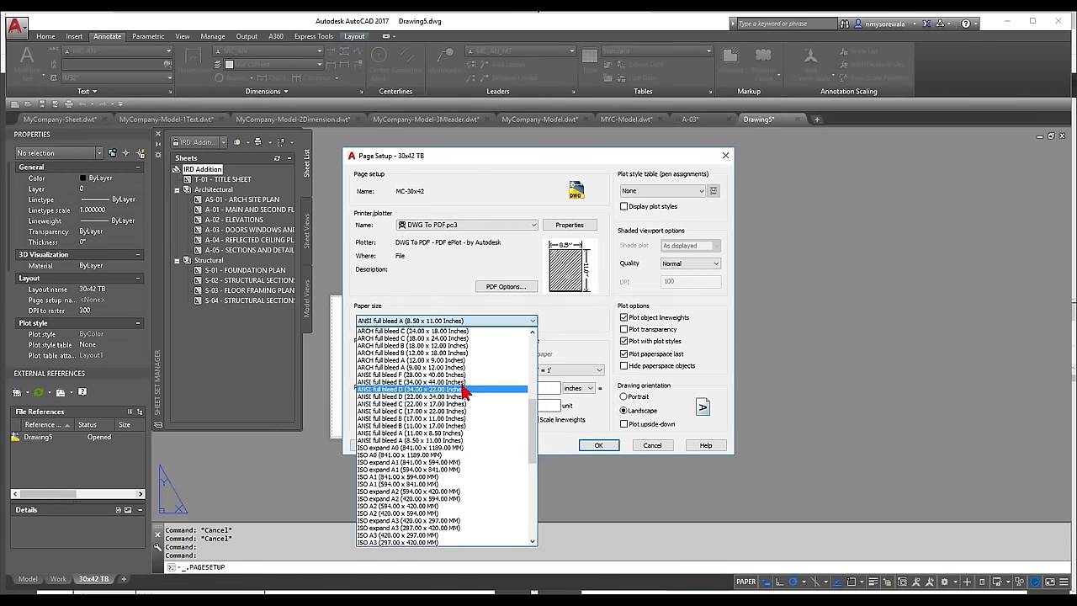
scroll(464, 388, "up", 3)
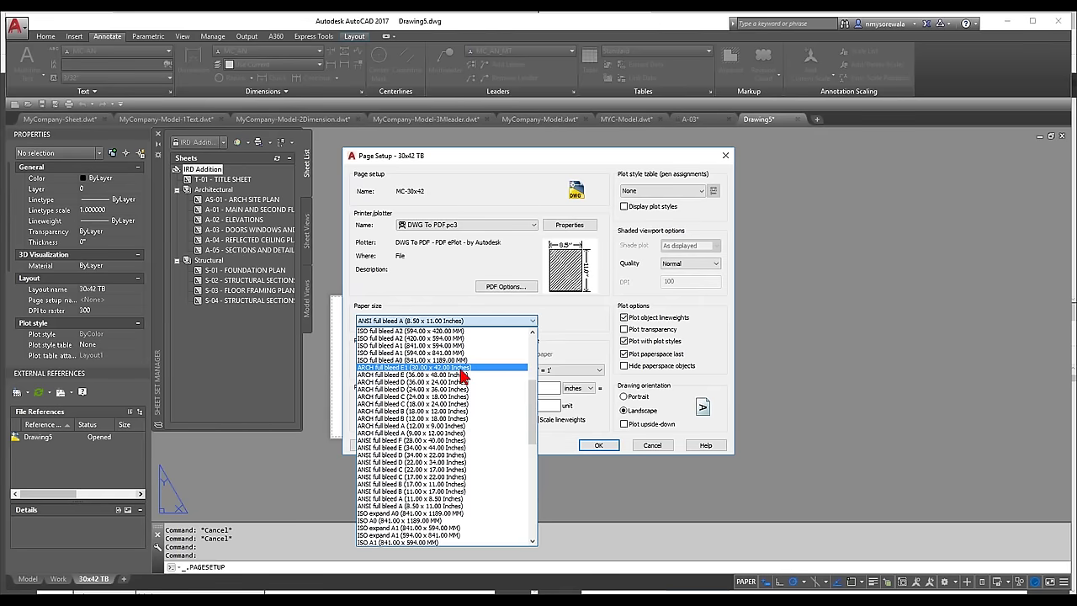
left_click(460, 369)
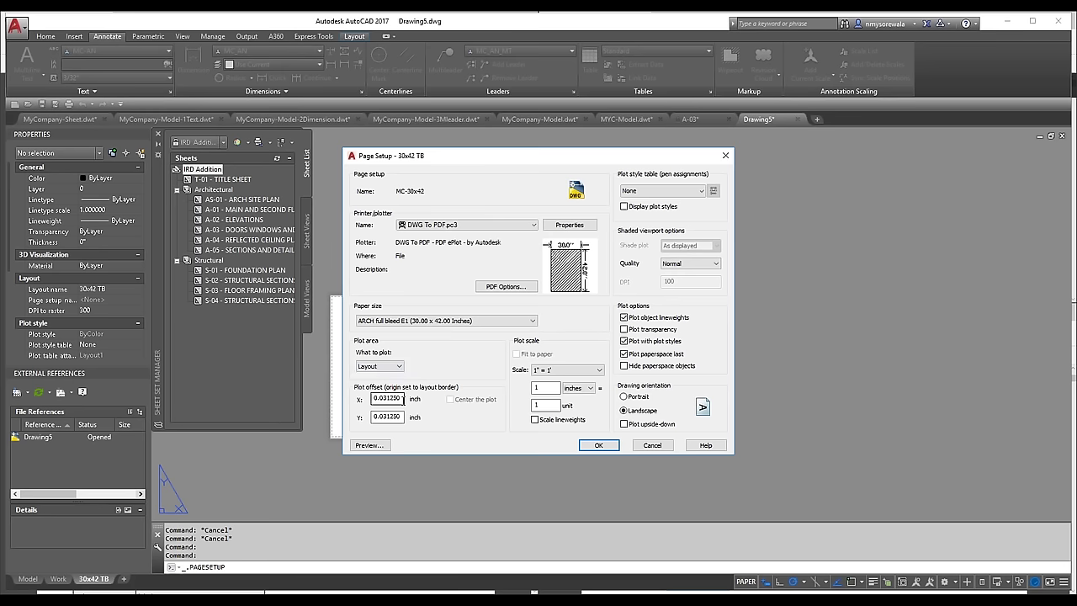
- Set the page setup's X and Y plot offsets to 0
double_click(389, 403)
type("0")
left_click(403, 416)
double_click(395, 416)
type("0")
left_click(403, 398)
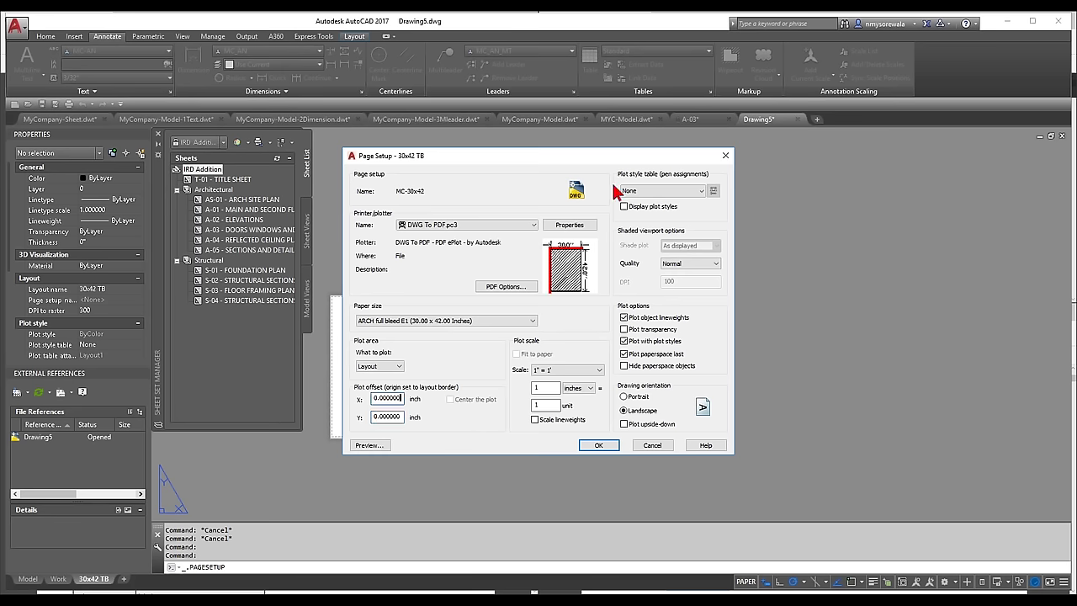
- Assign the monochrome.ctb plot style table, preview the plot and accept the page setup
left_click(695, 191)
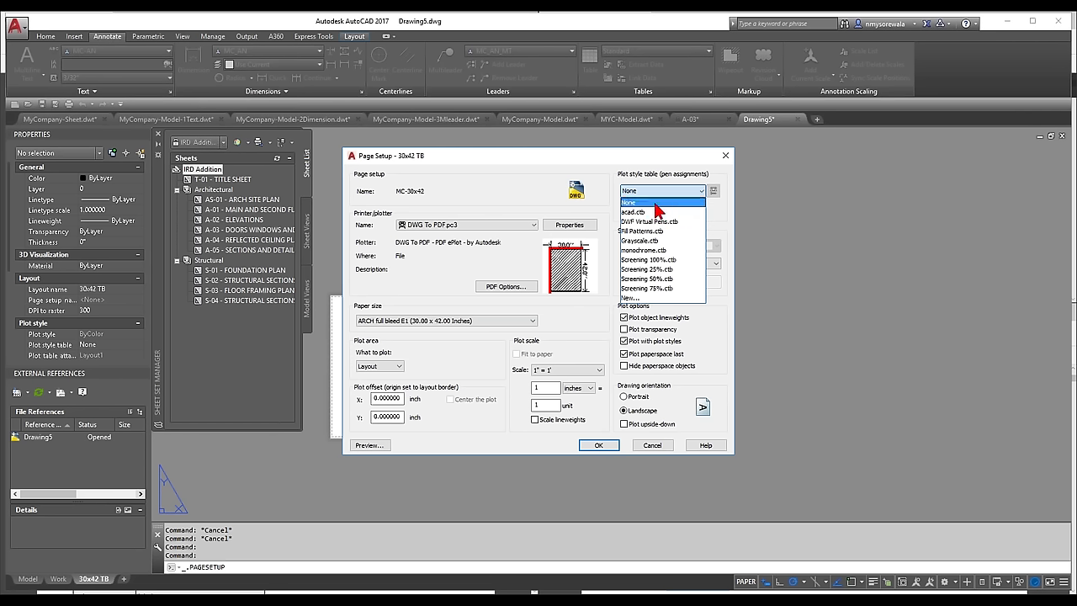
left_click(658, 253)
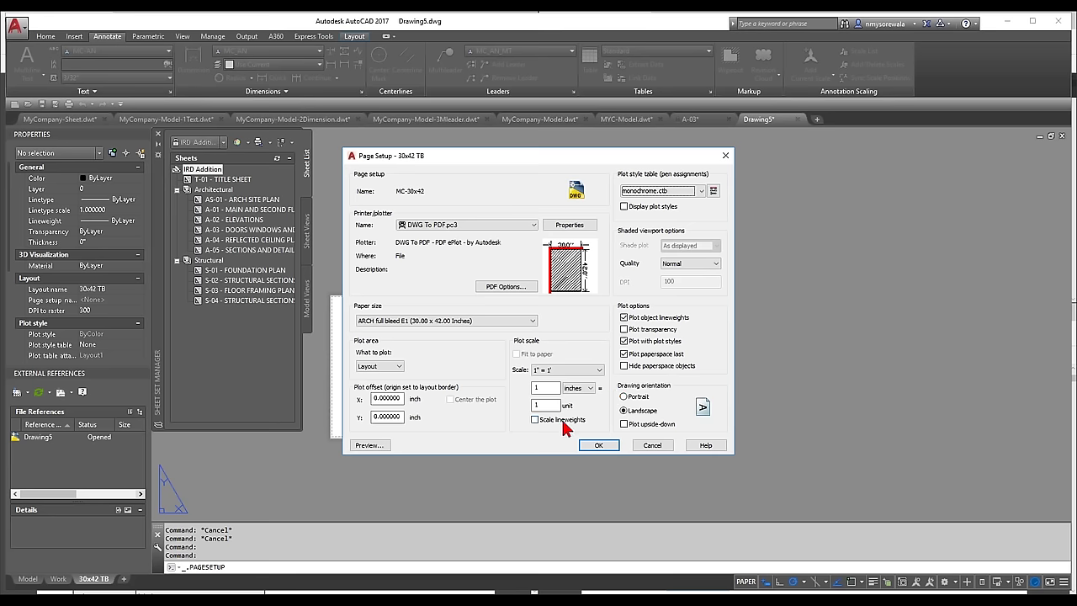
left_click(600, 445)
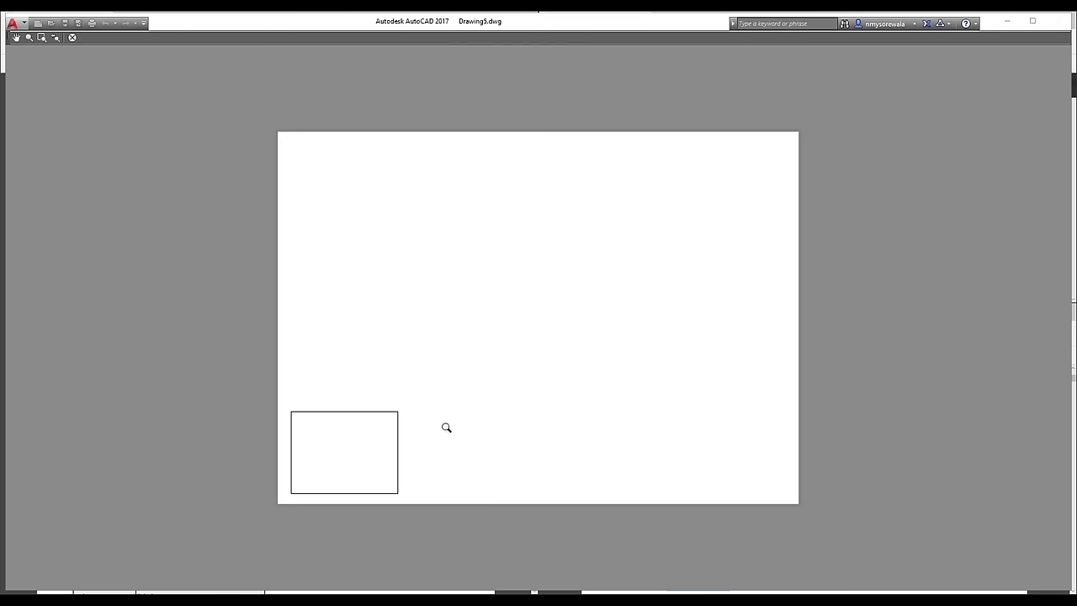
right_click(446, 427)
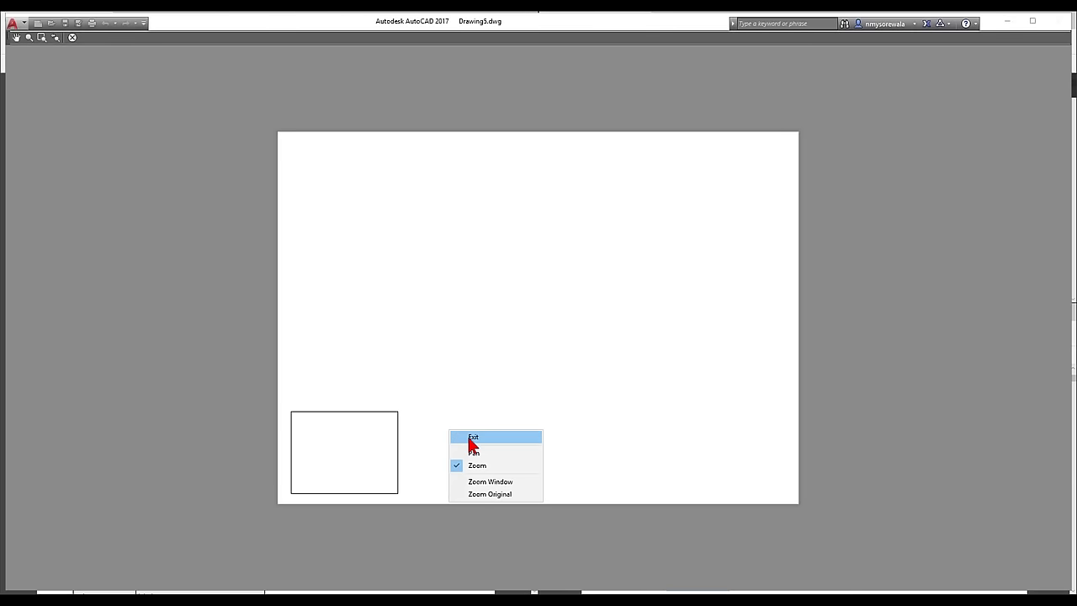
left_click(473, 437)
left_click(598, 446)
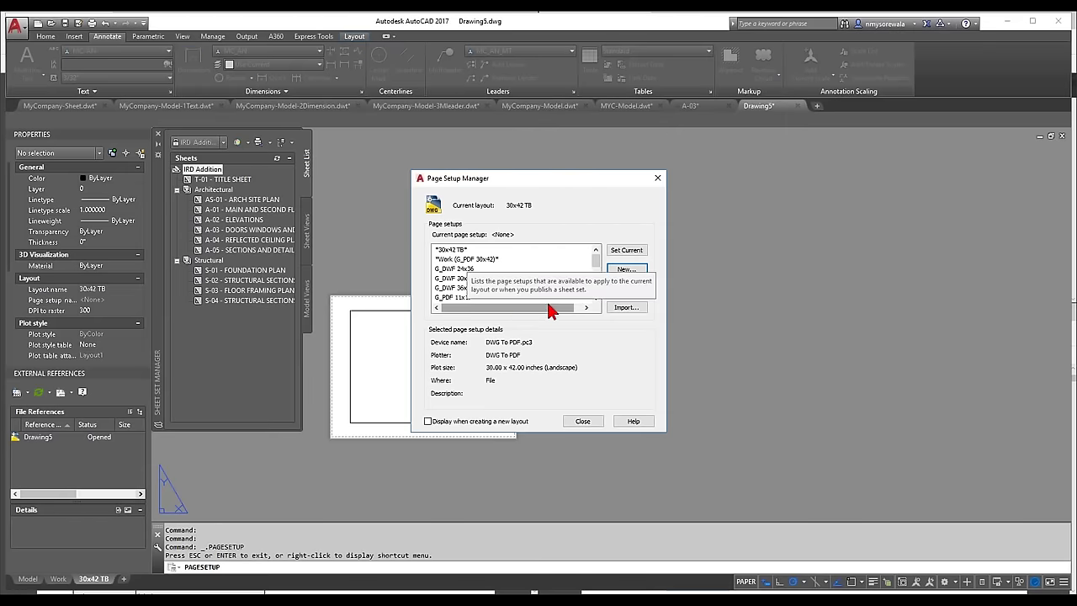
- Make the MC-30x42 page setup current for the 30x42 TB layout and check the sheet's margins
scroll(594, 287, "down", 5)
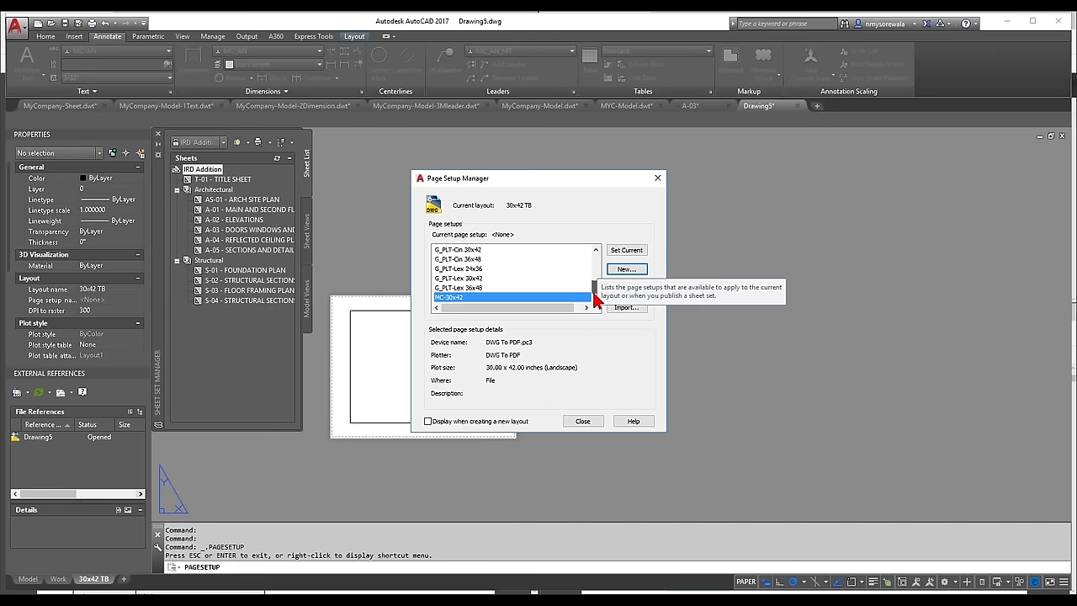
left_click(631, 252)
left_click(587, 421)
scroll(347, 512, "up", 5)
scroll(347, 511, "up", 3)
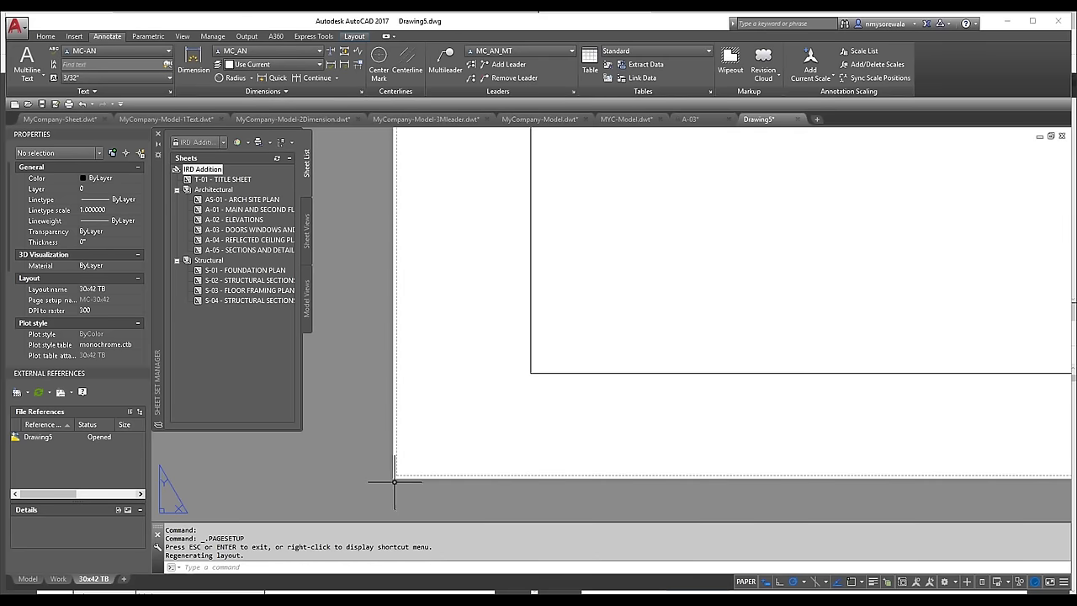
scroll(370, 488, "down", 10)
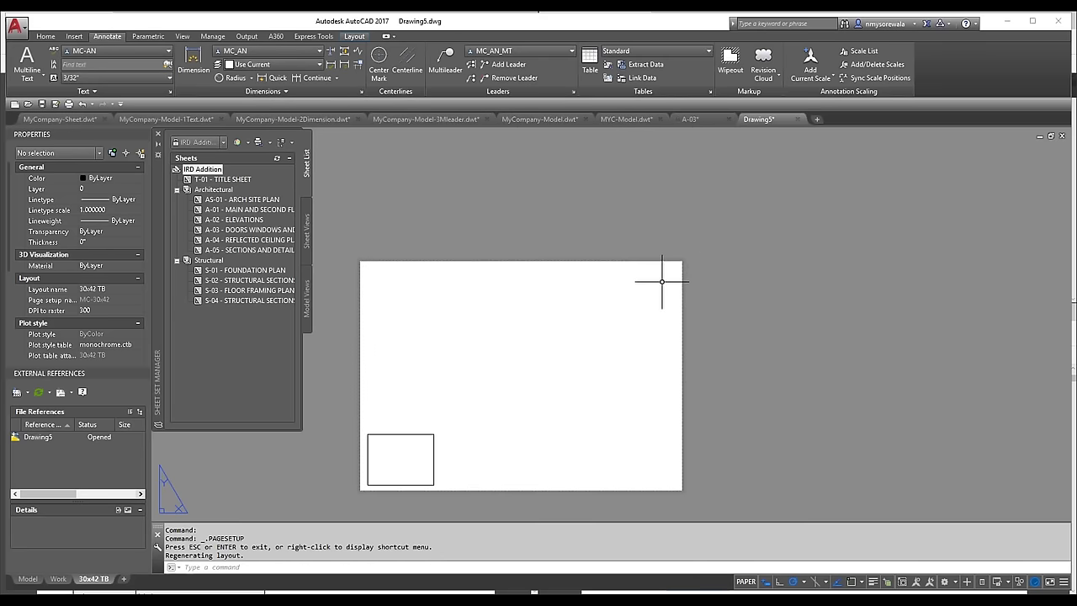
- Delete the default viewport from the 30x42 TB layout
left_click(364, 487)
left_click(433, 424)
key("Delete")
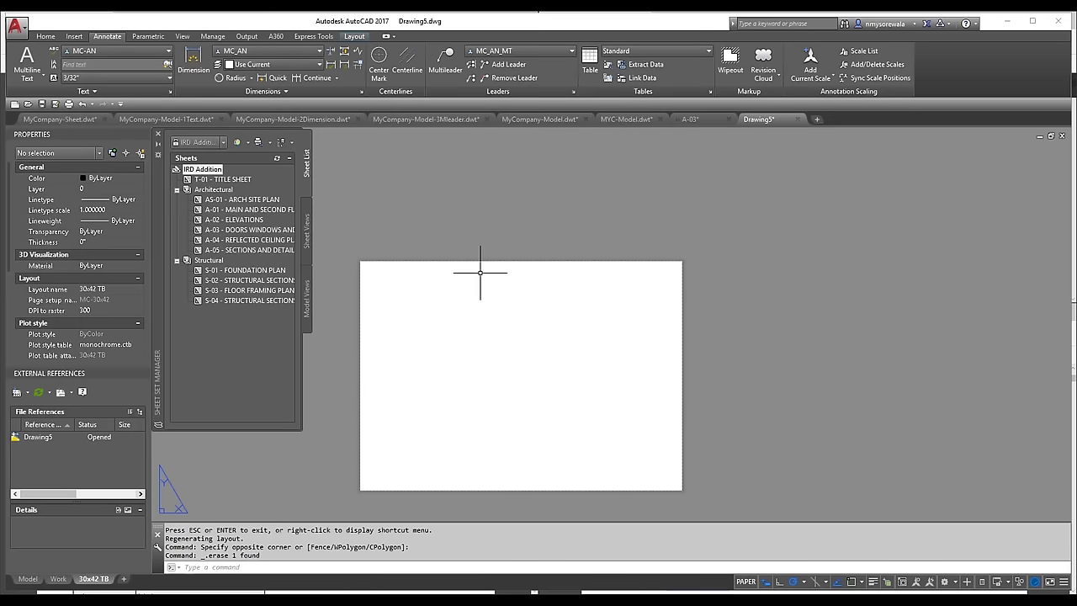
- Save the drawing as an AutoCAD Drawing Template named MC-Sheet.dwt in the Template folder
key("ctrl+s")
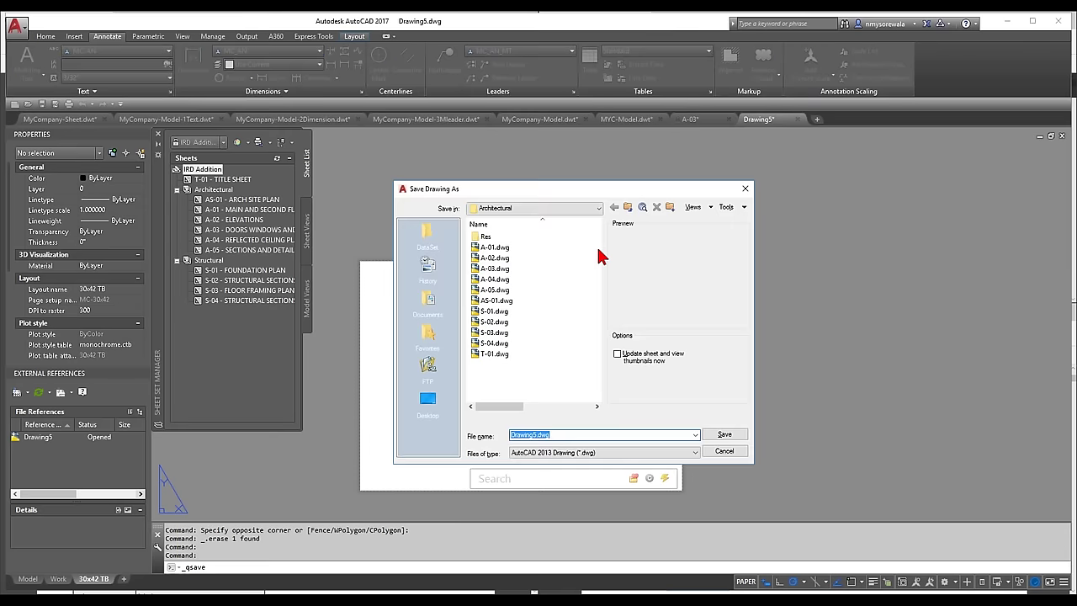
left_click(589, 452)
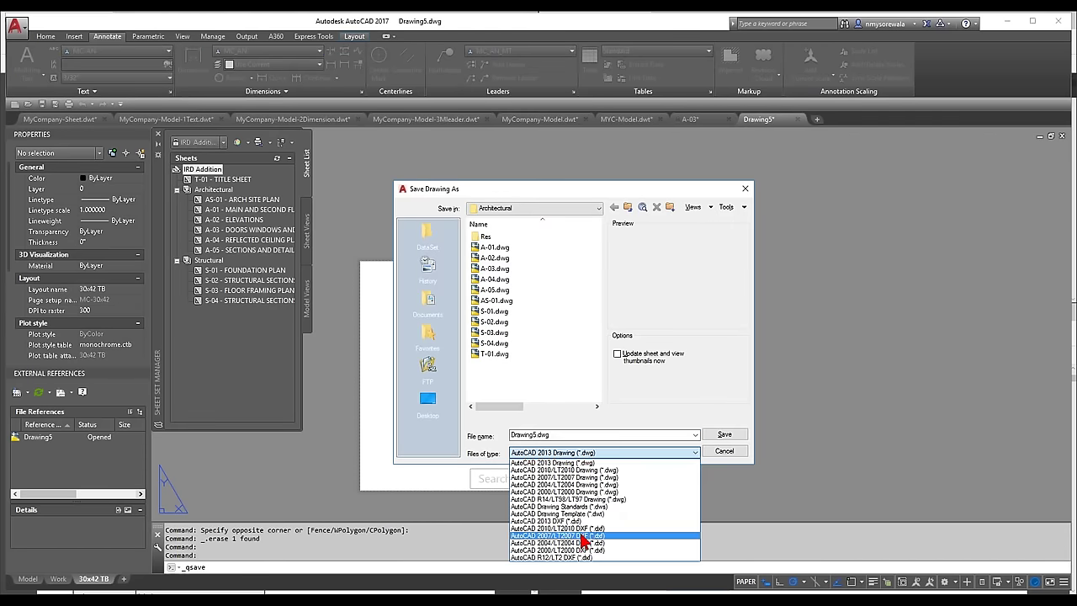
left_click(562, 514)
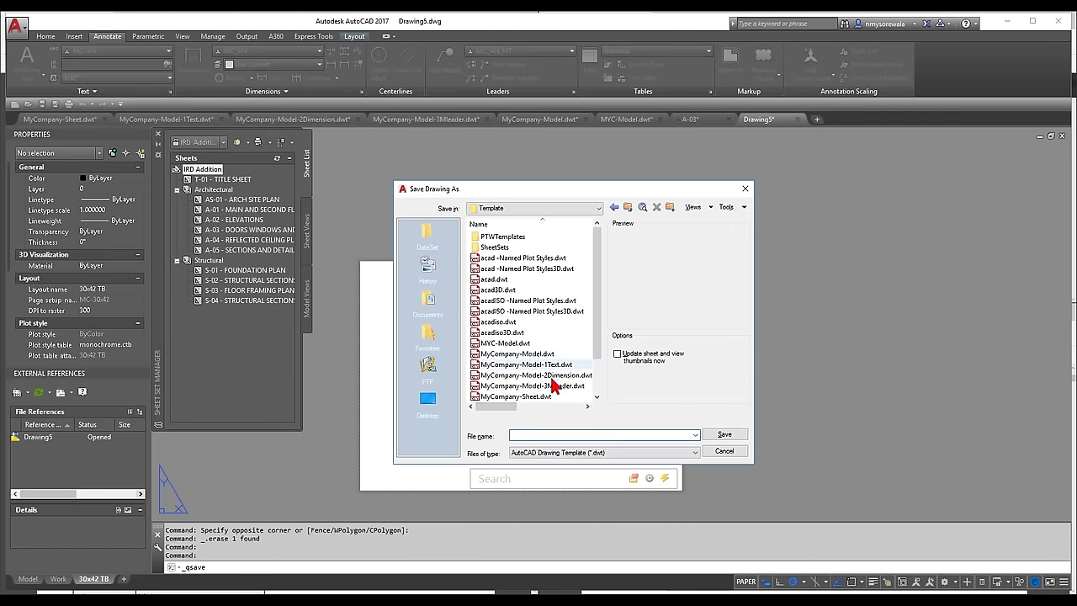
left_click(539, 396)
left_click(542, 436)
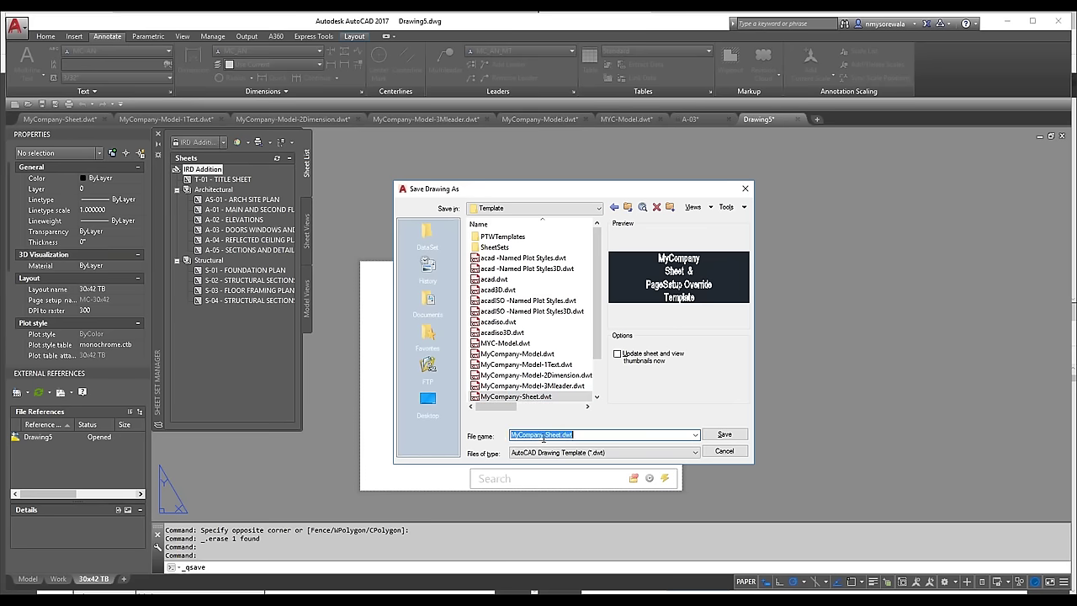
left_click_drag(543, 436, 502, 443)
type("MC")
key("Return")
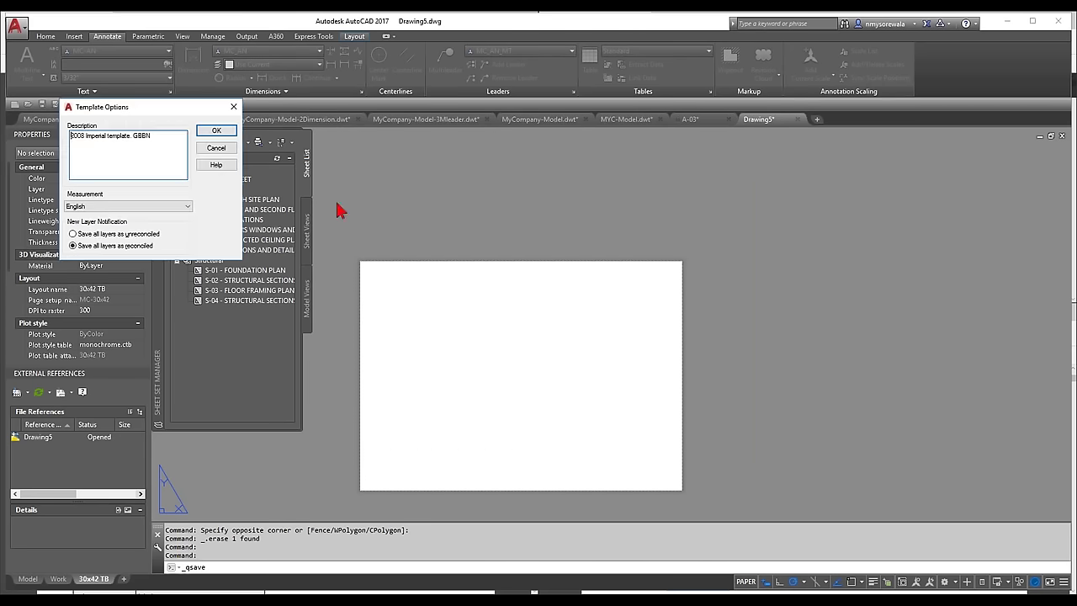
- Replace the template description with Temp and accept the template options
left_click_drag(152, 140, 134, 140)
key("ctrl+a")
type("Temp")
left_click(216, 130)
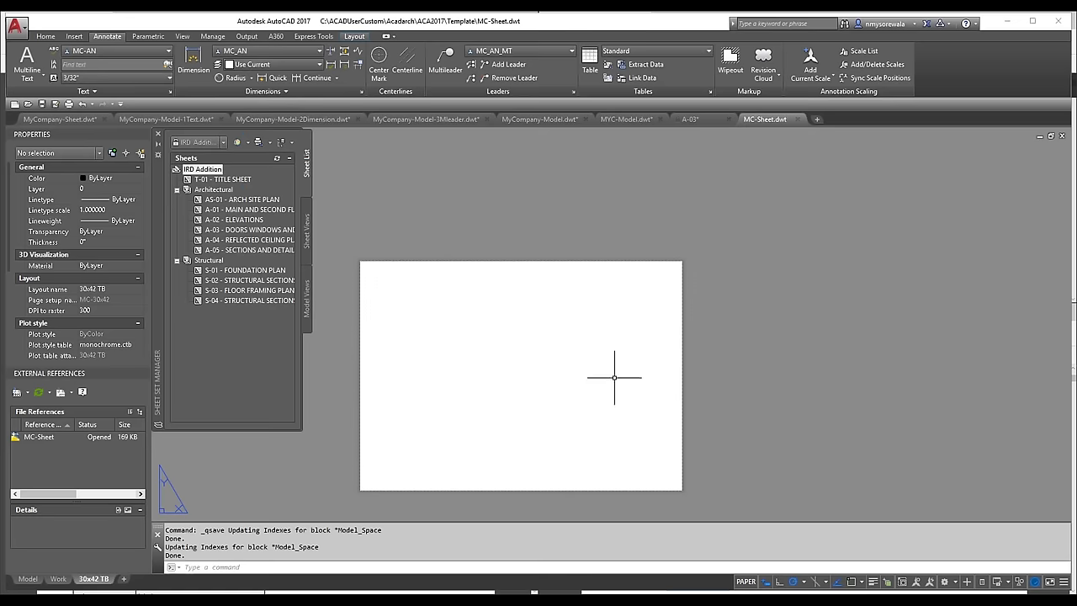
scroll(499, 331, "down", 4)
scroll(500, 332, "up", 6)
scroll(507, 281, "down", 2)
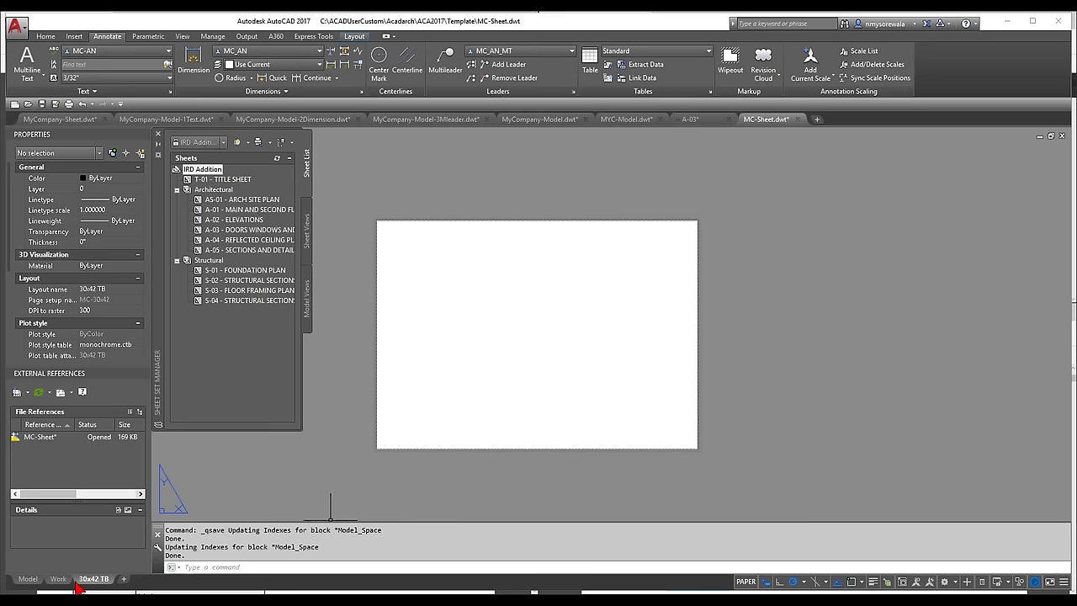
left_click(16, 30)
left_click(469, 230)
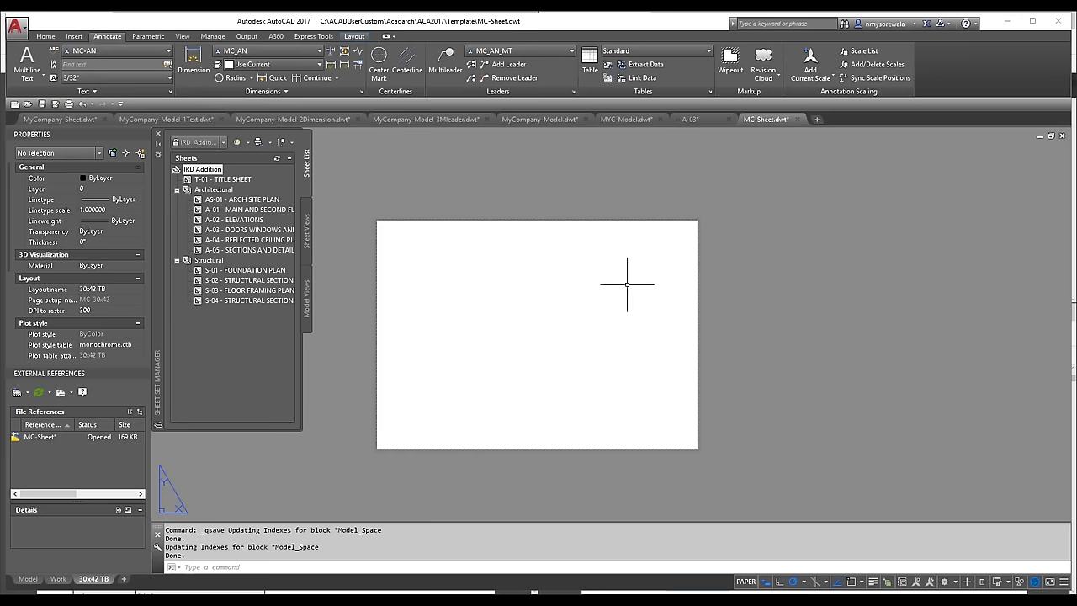
- Find the Plot Style Table Search Path under Printer Support File Path in the Options file locations
type("OP")
key("Return")
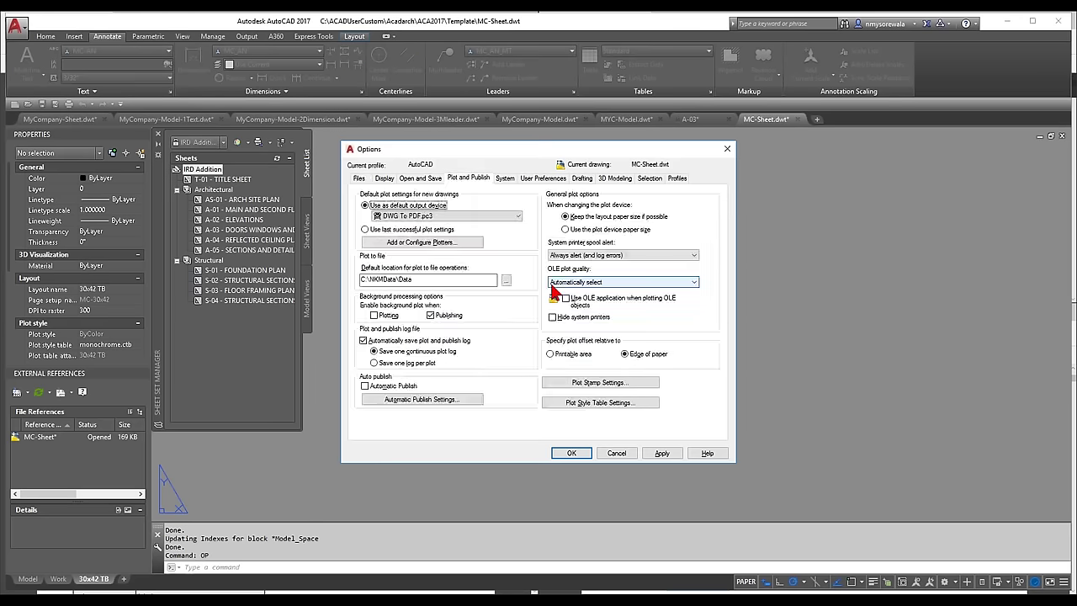
left_click(358, 179)
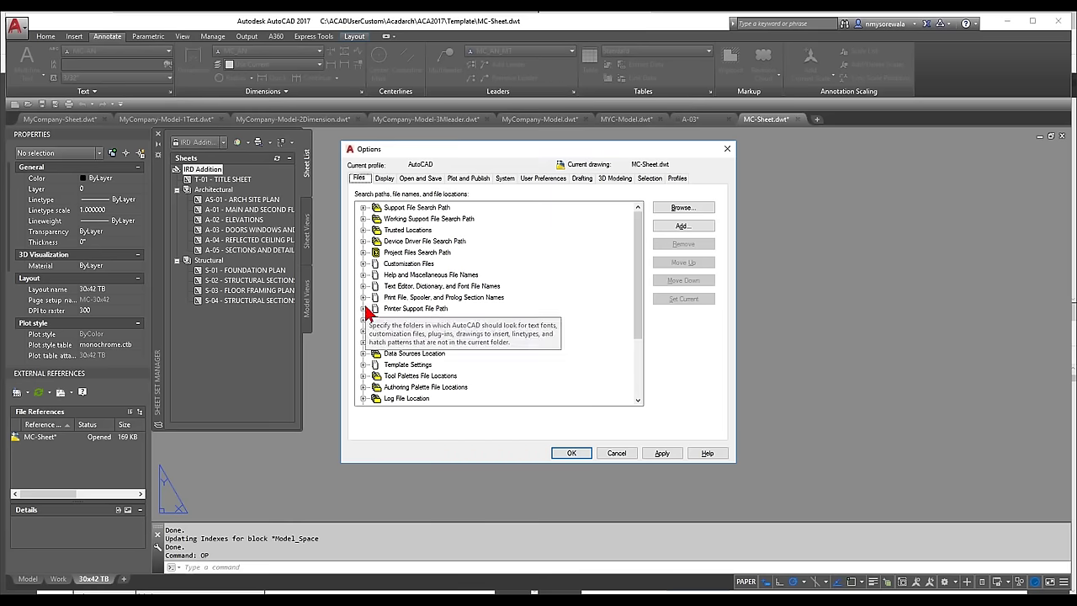
left_click(365, 307)
left_click(424, 354)
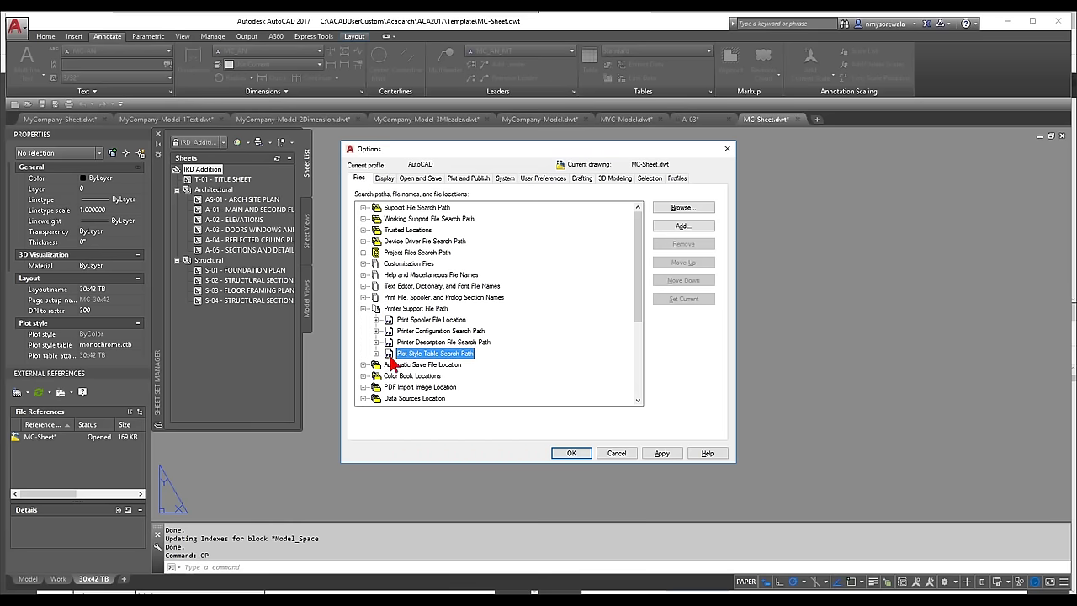
left_click(376, 354)
left_click(528, 367)
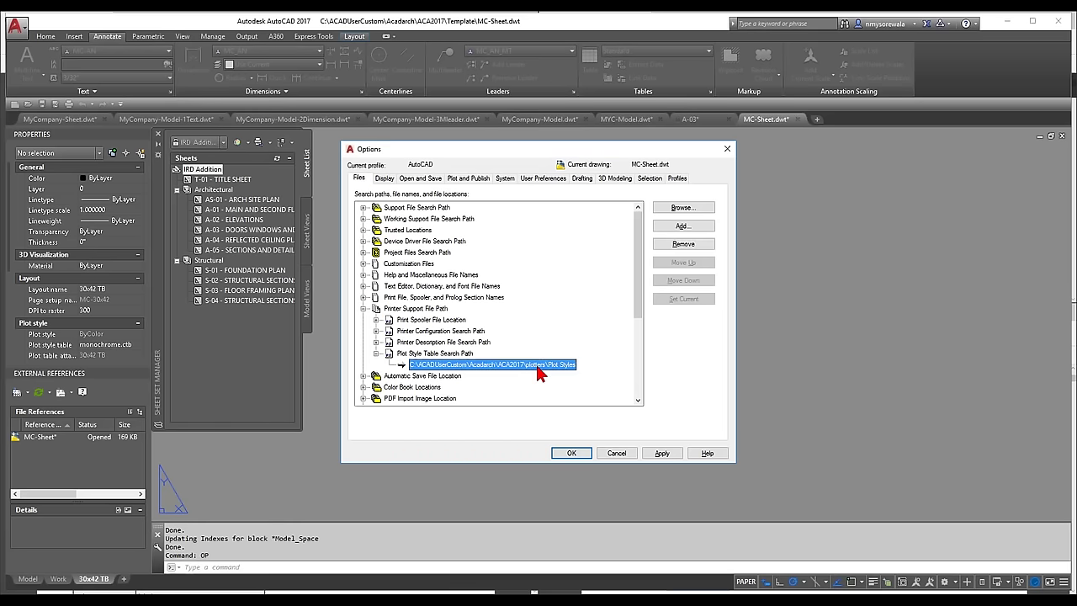
- Copy the plot style folder path and close the Options without making changes
left_click(555, 364)
key("ctrl+c")
right_click(556, 365)
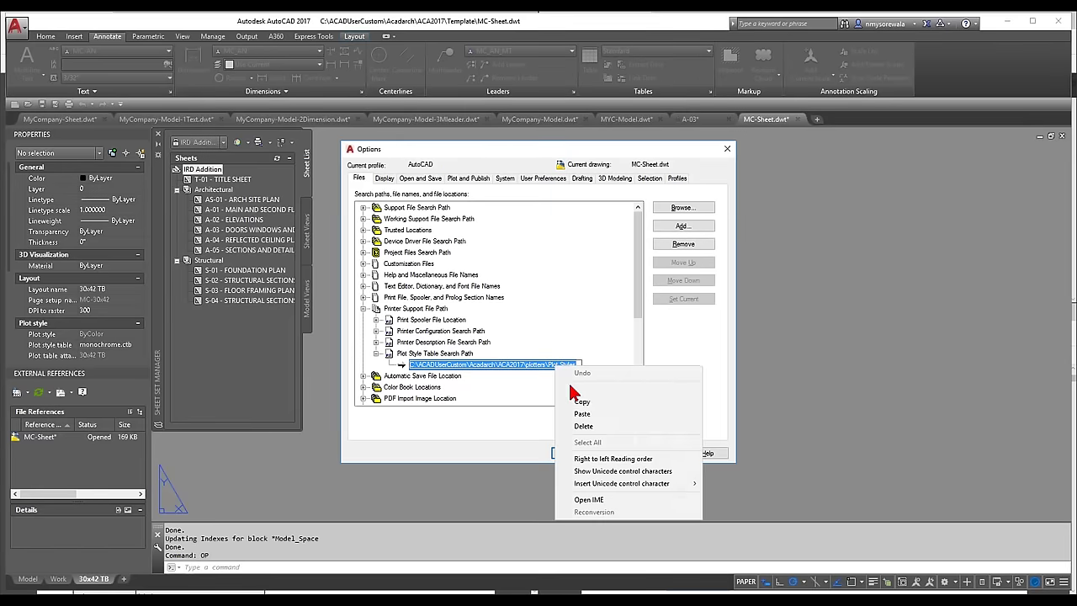
left_click(581, 397)
left_click(617, 453)
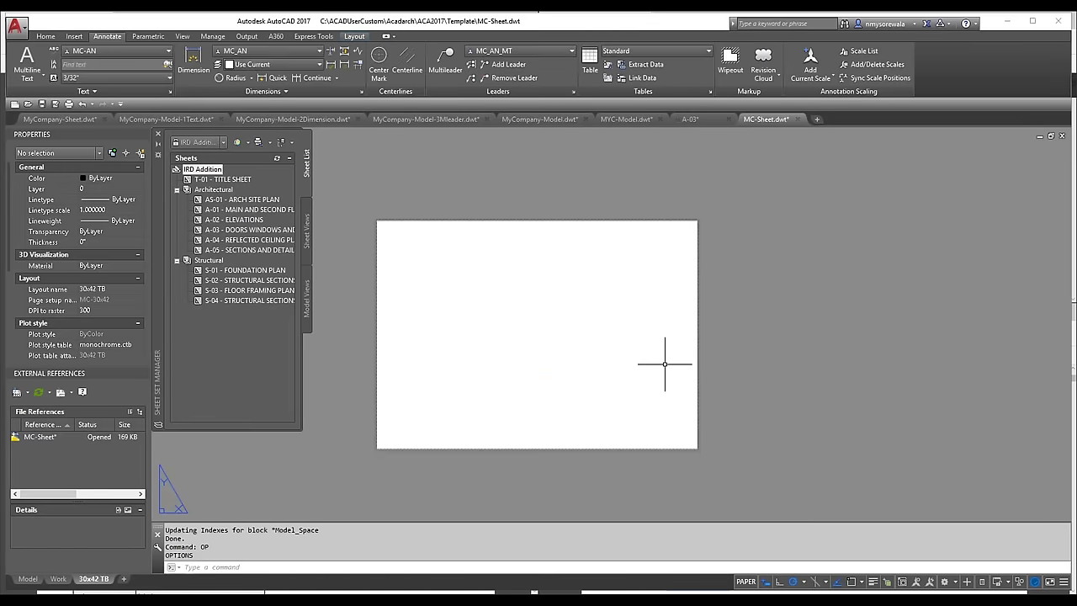
- Switch to File Explorer and open the ACA2017 Plot Styles folder using the copied path
key("super+e")
left_click(496, 195)
key("ctrl+v")
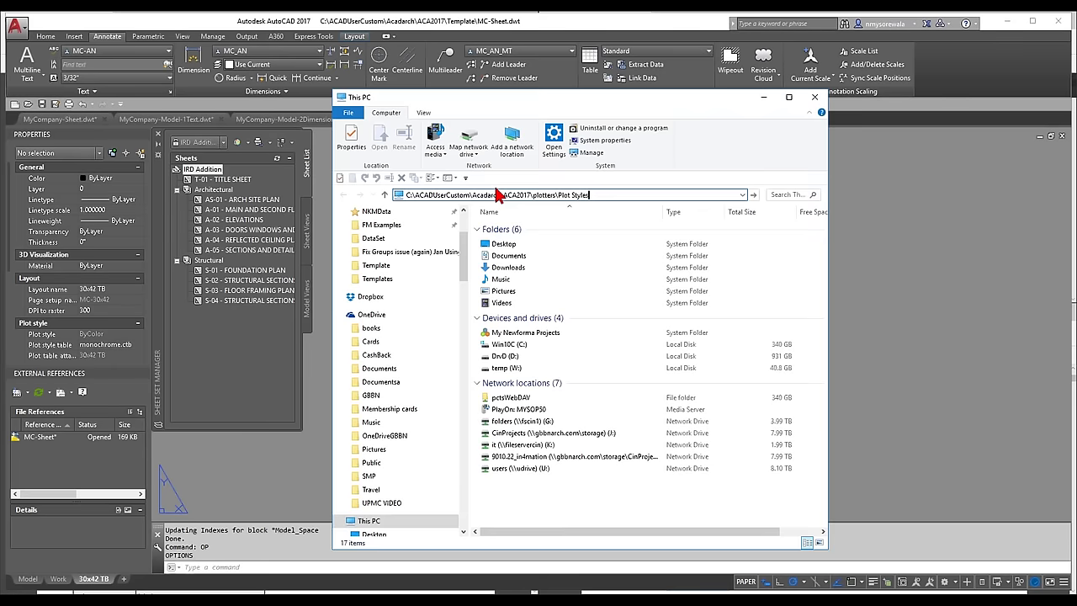
key("Return")
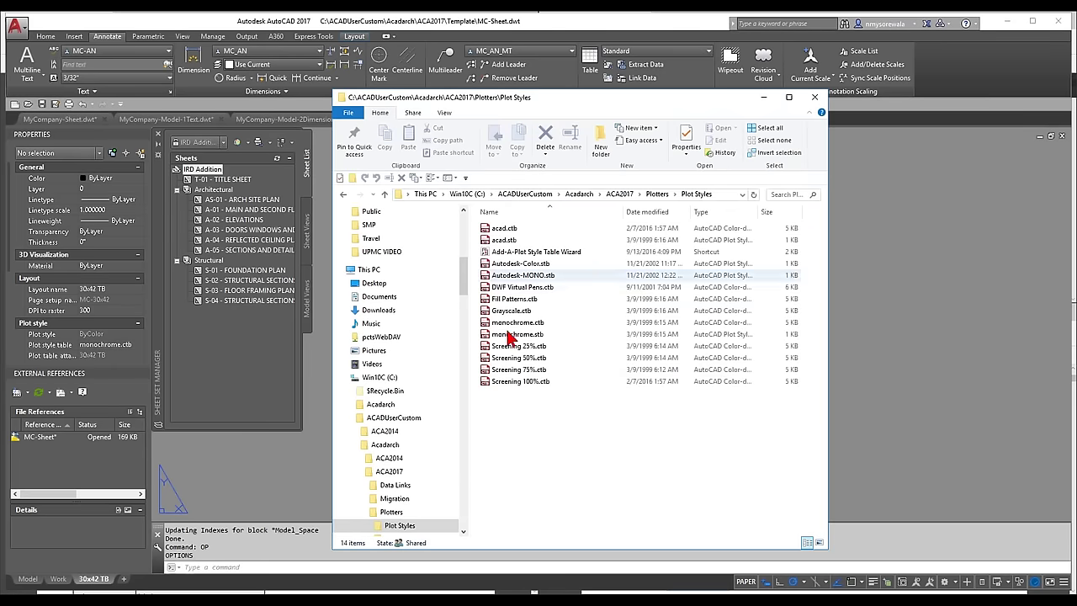
- Copy MyCompany-ColorBW.ctb from the DataSet folder into the Plot Styles folder and return to AutoCAD
left_click_drag(585, 101, 296, 93)
key("super+e")
left_click(156, 225)
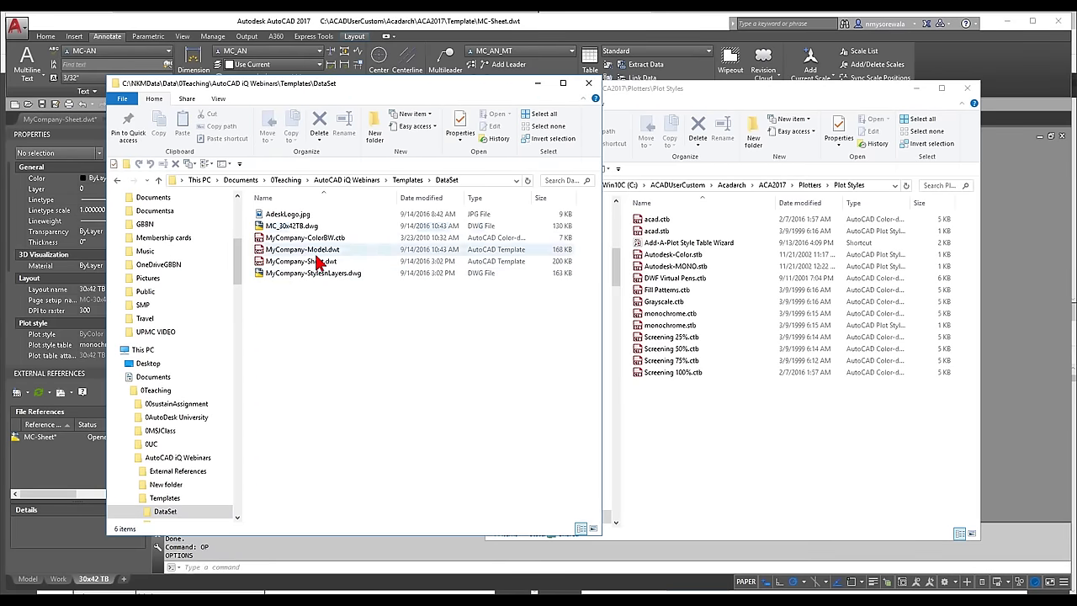
left_click_drag(305, 238, 738, 429)
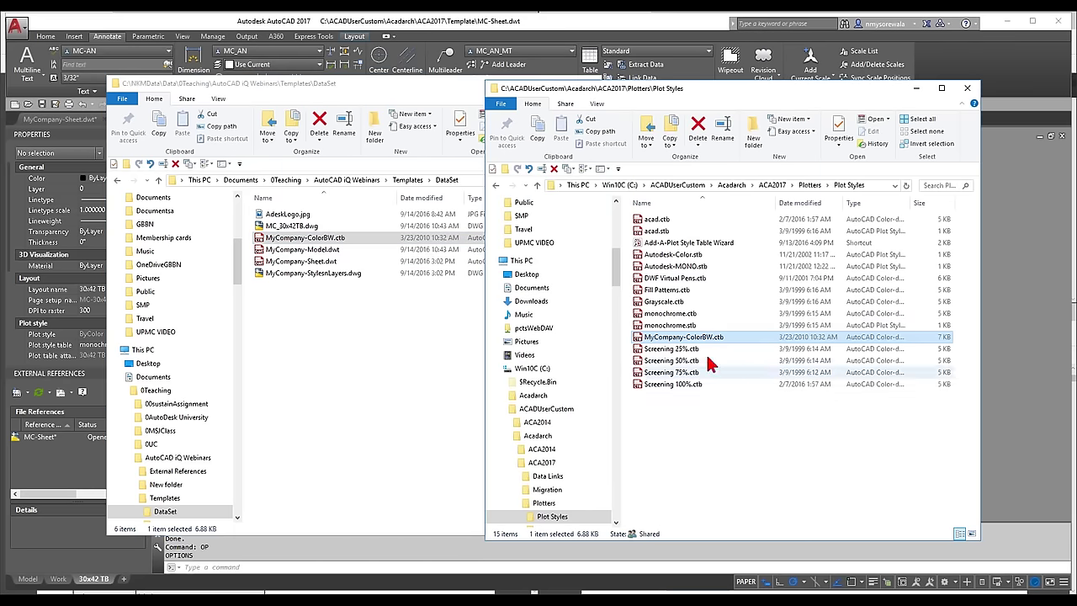
left_click(1027, 294)
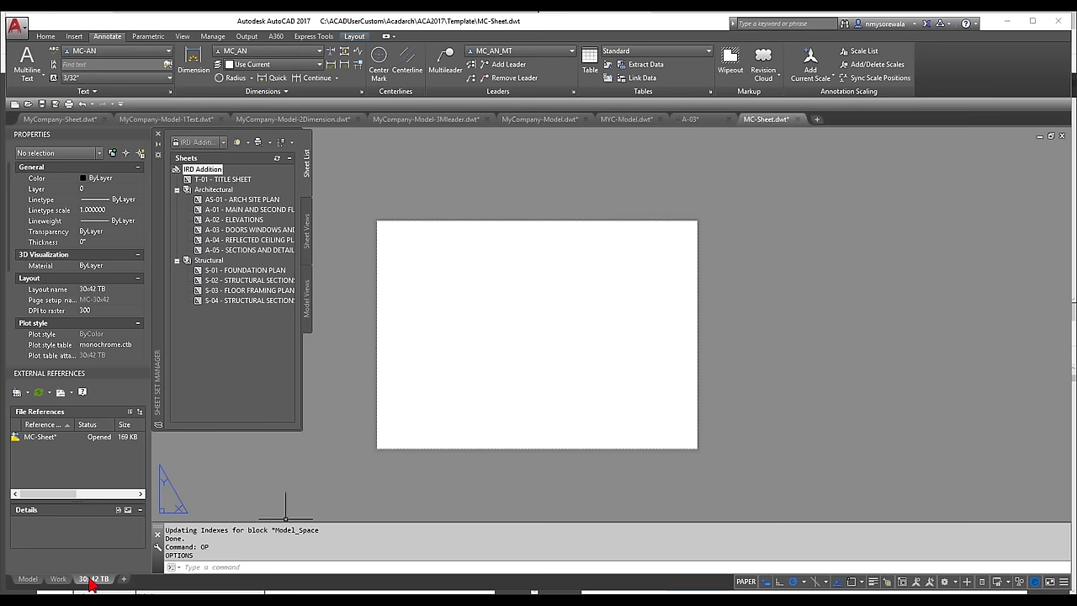
- Modify the MC-30x42 page setup to use the MyCompany-ColorBW.ctb plot style table and close the Page Setup Manager
right_click(91, 581)
left_click(134, 495)
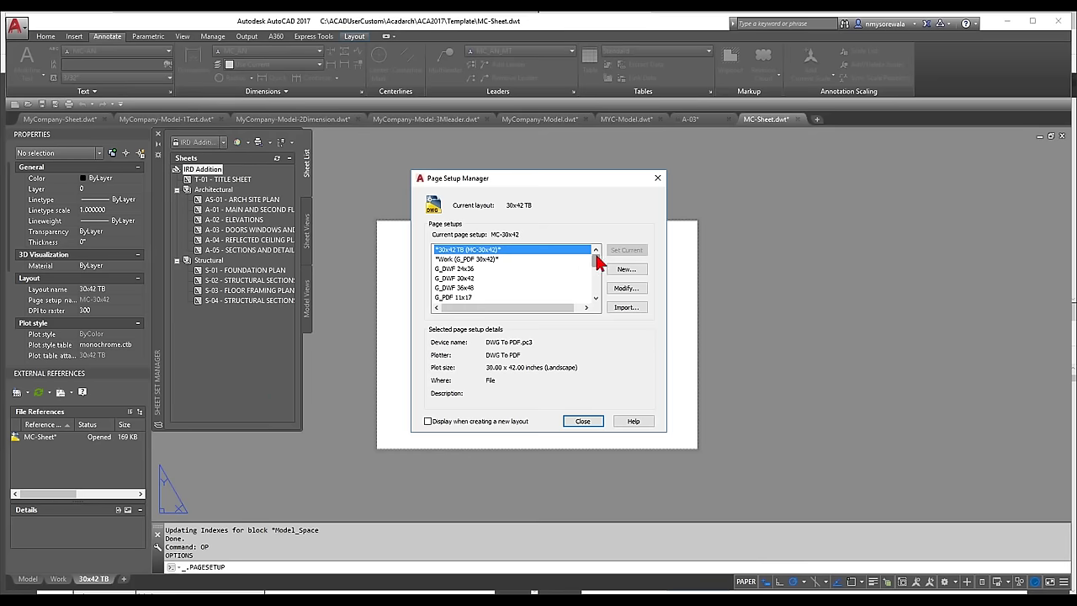
scroll(597, 268, "down", 4)
left_click(459, 297)
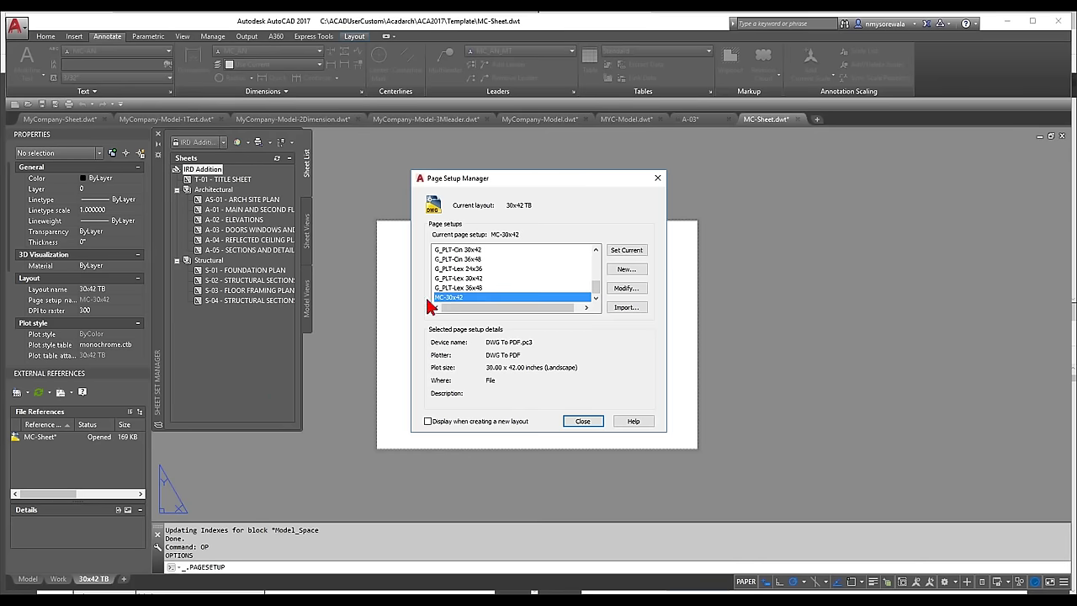
left_click(627, 288)
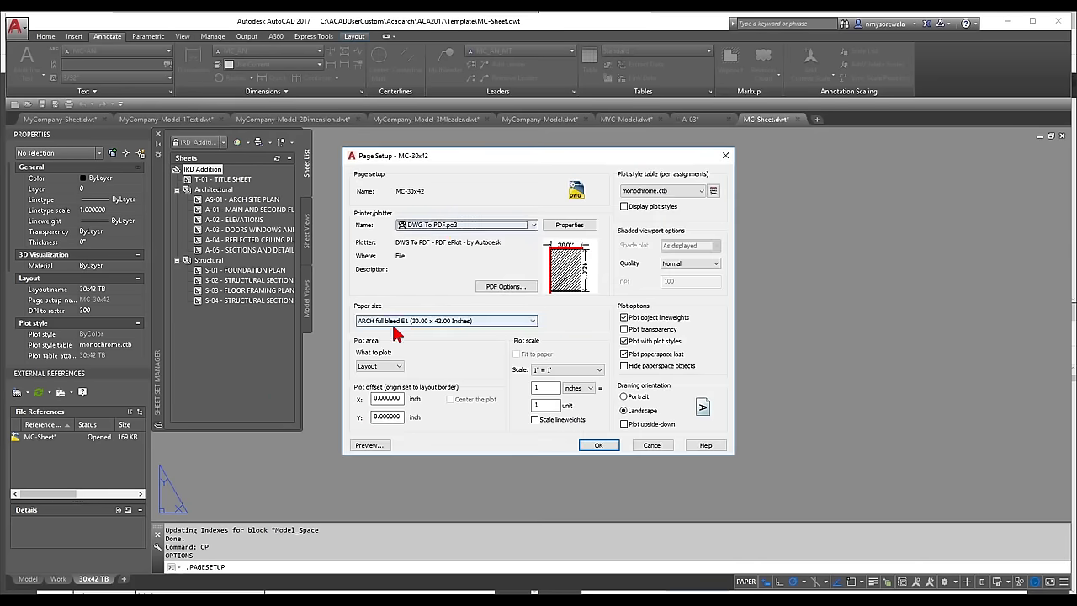
left_click(683, 191)
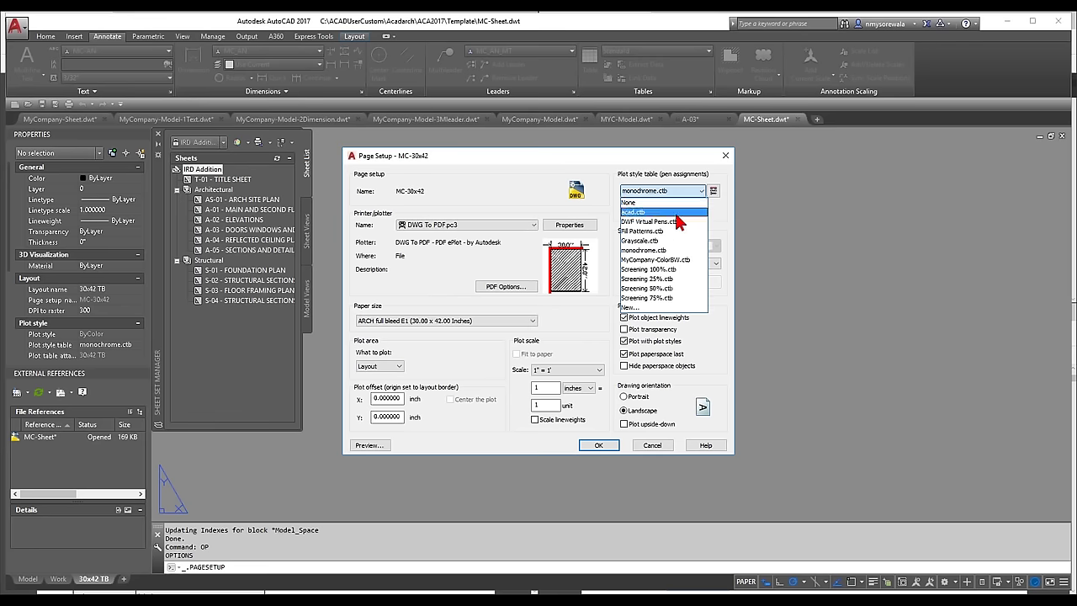
left_click(664, 246)
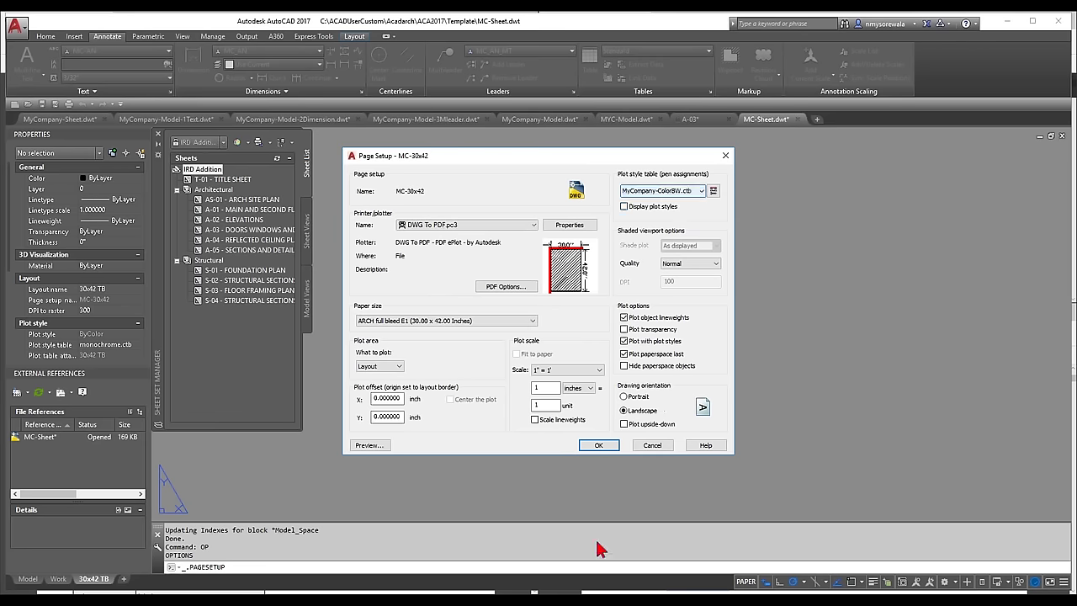
left_click(593, 449)
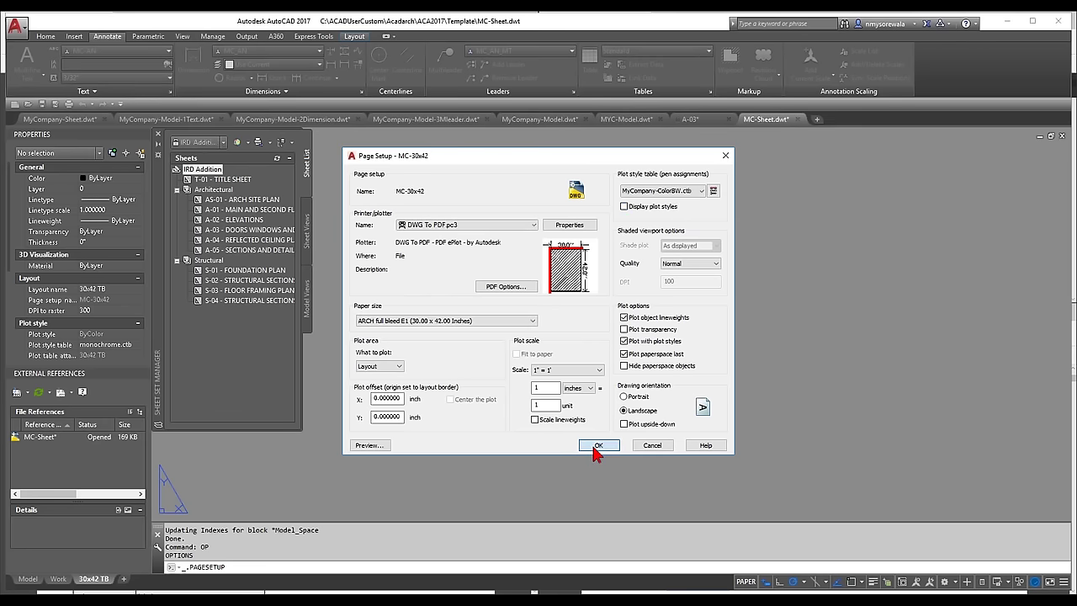
left_click(580, 345)
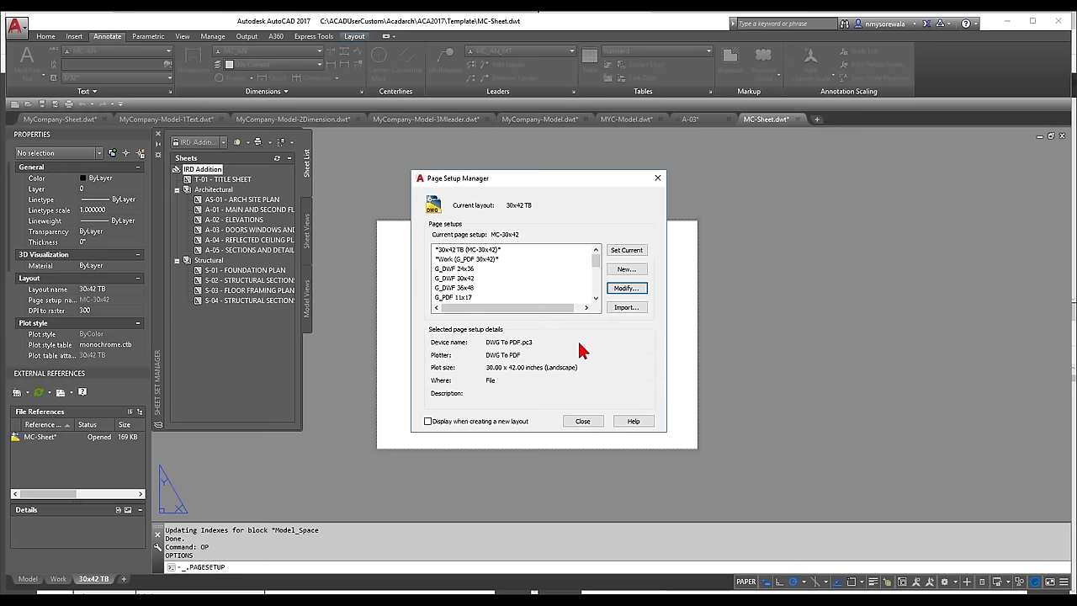
left_click(589, 422)
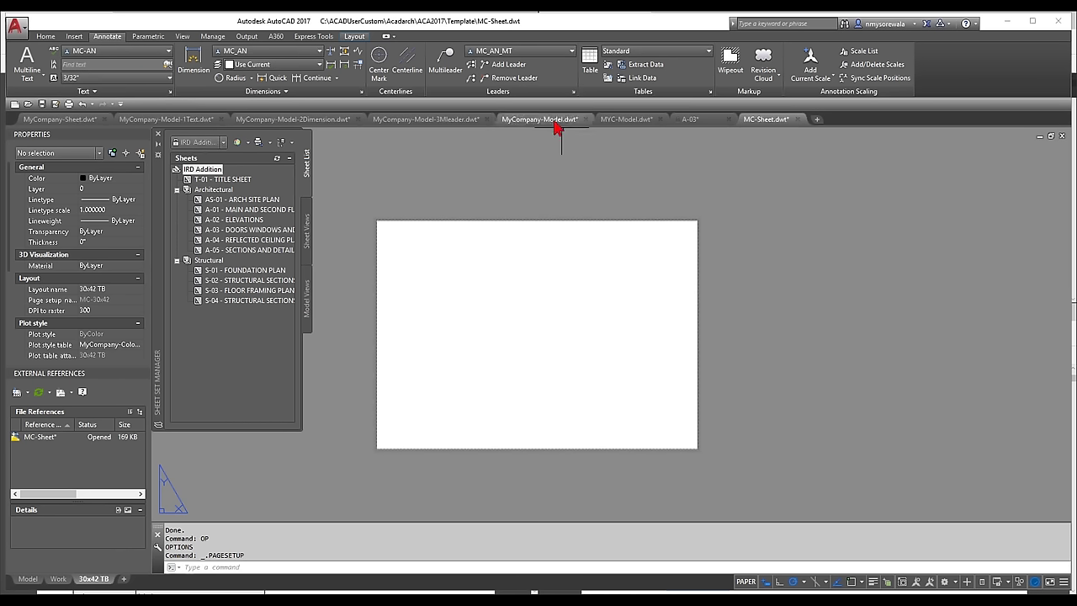
- Review the sheet-size layouts in MyCompany-Sheet.dwt, including the 30 x 42 title block xref layout, and switch to the A-03 drawing
left_click(58, 119)
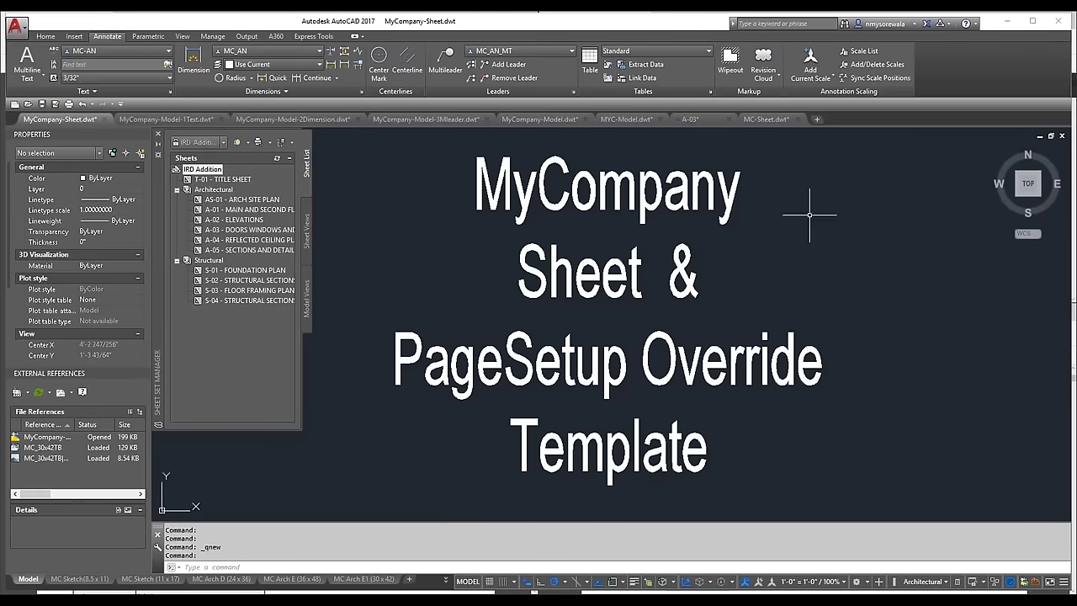
left_click(82, 579)
left_click(142, 582)
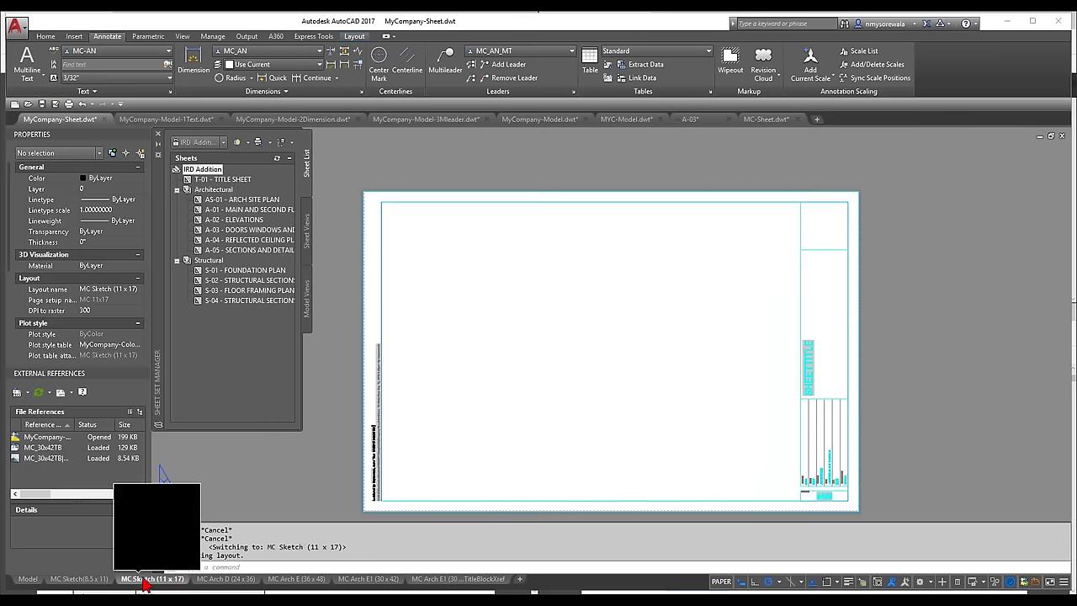
left_click(222, 585)
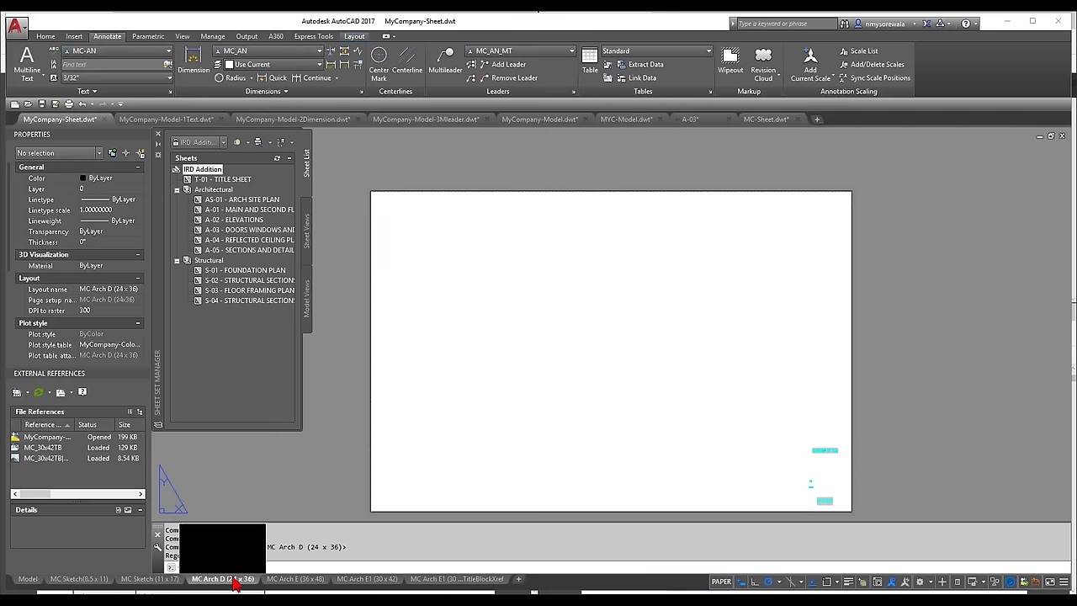
left_click(294, 580)
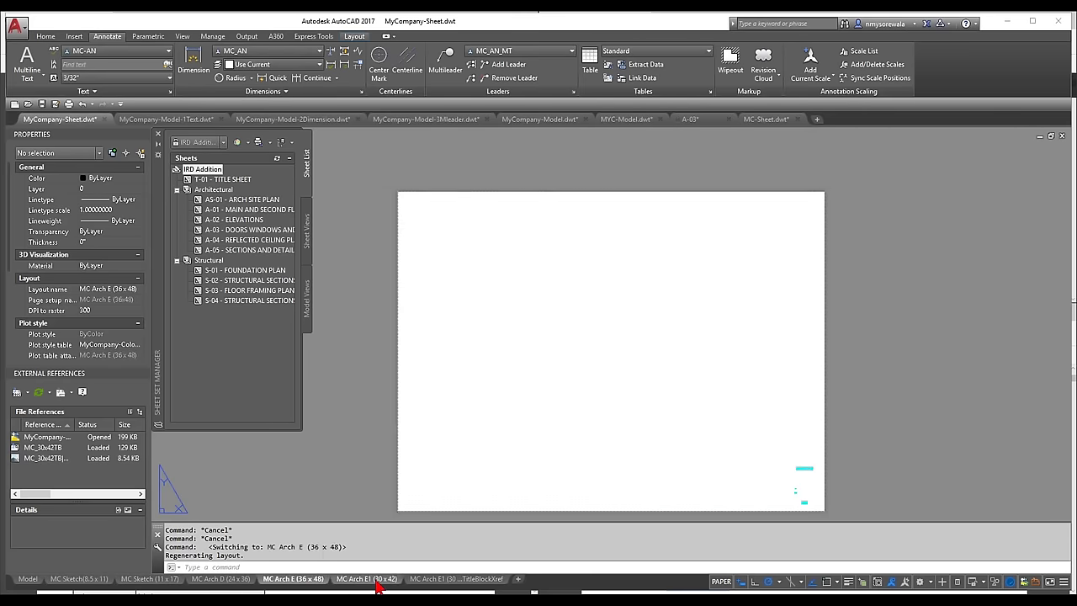
left_click(370, 580)
left_click(467, 580)
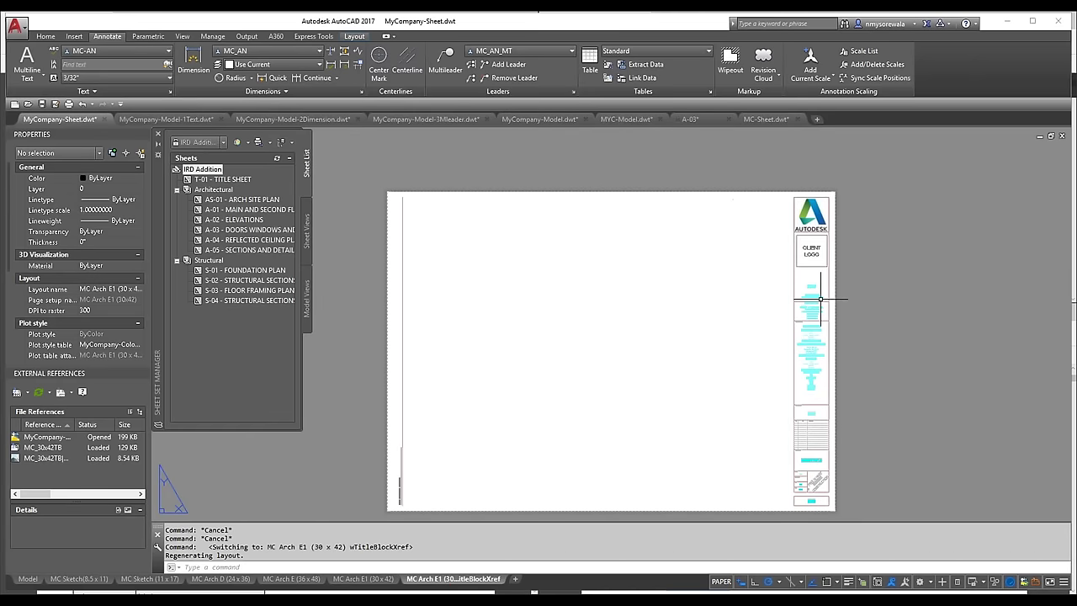
left_click(363, 580)
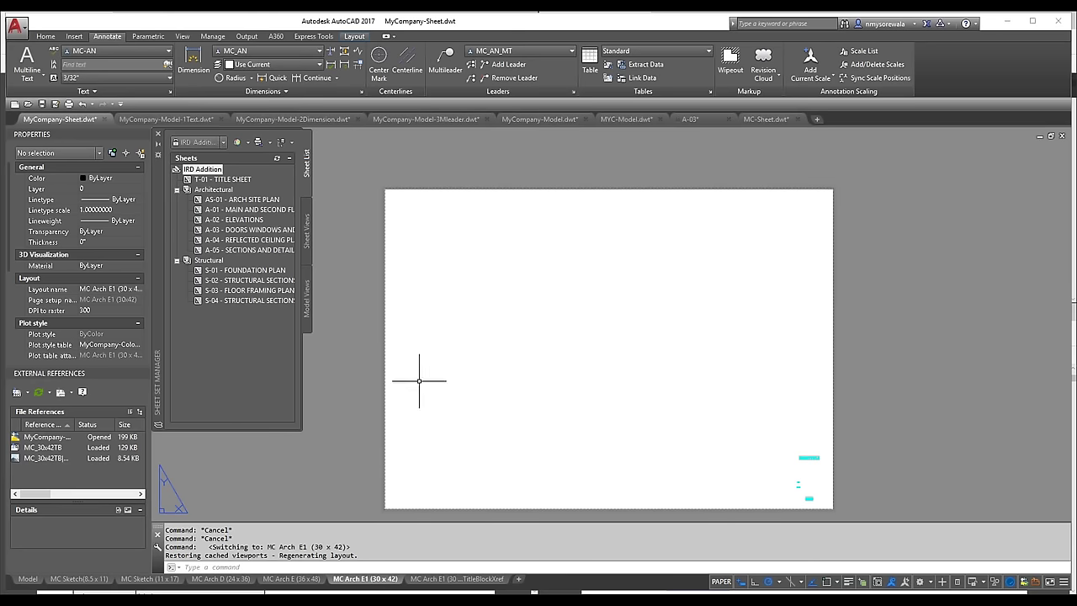
left_click(691, 122)
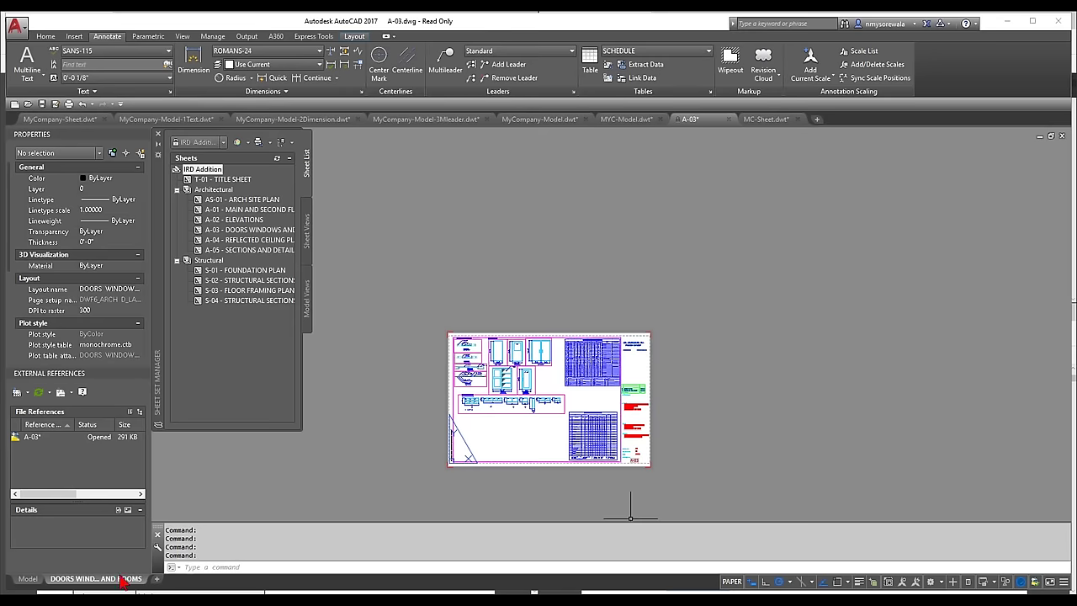
- Insert the MC Arch E1 (30 x 42) layout from the MyCompany-Sheet.dwt template into A-03 and open that layout
scroll(493, 451, "up", 2)
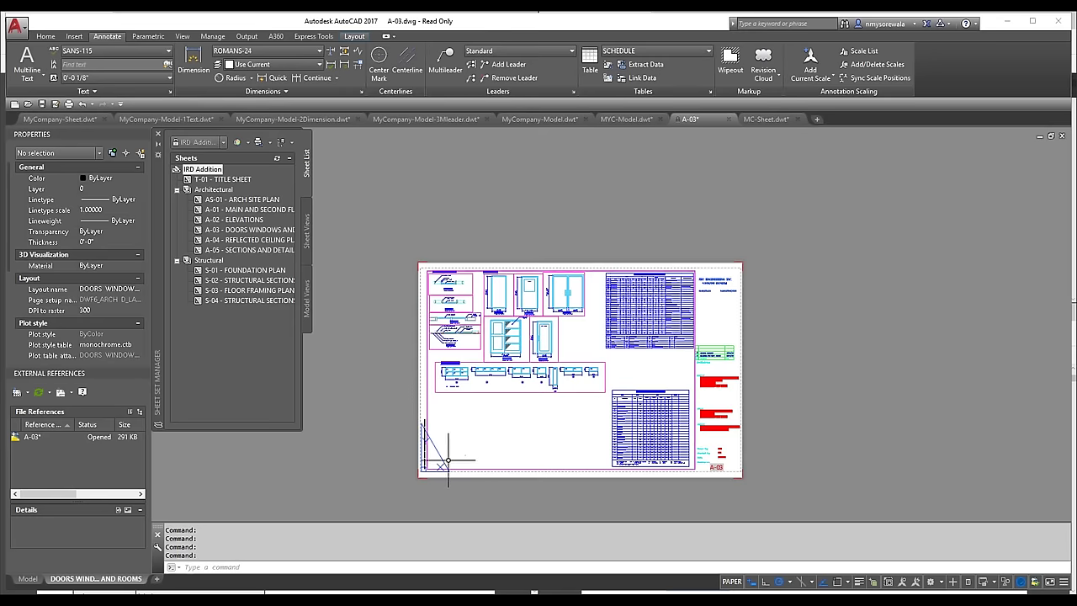
right_click(118, 578)
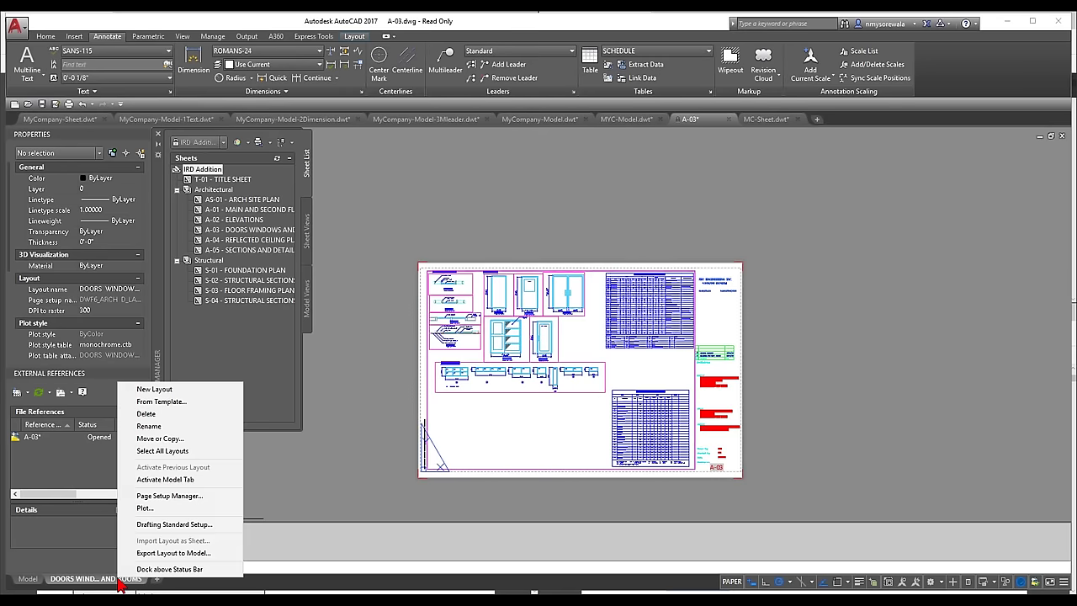
left_click(177, 407)
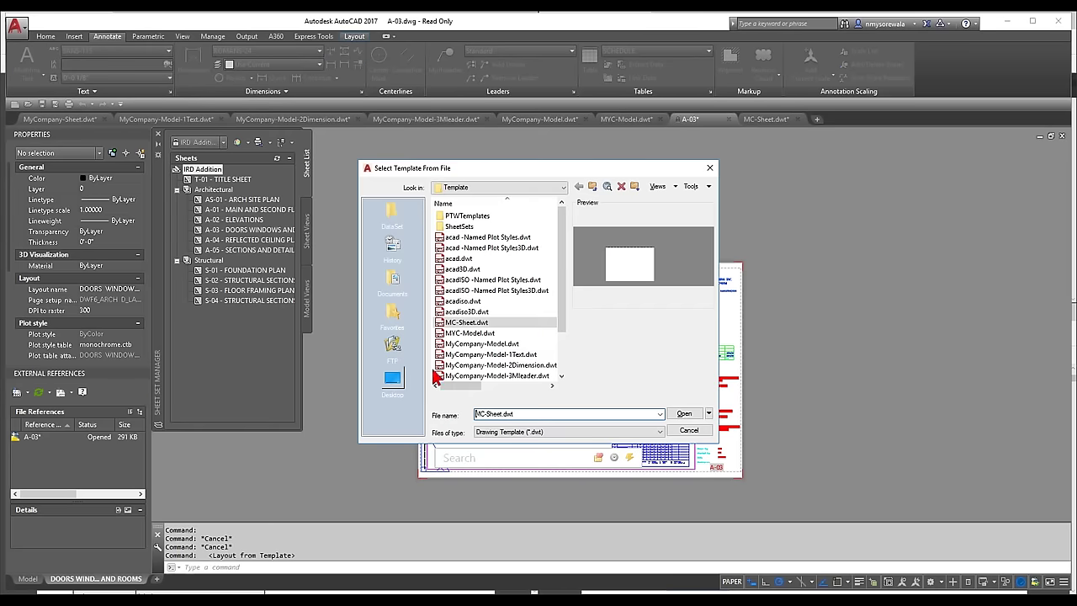
scroll(514, 349, "down", 2)
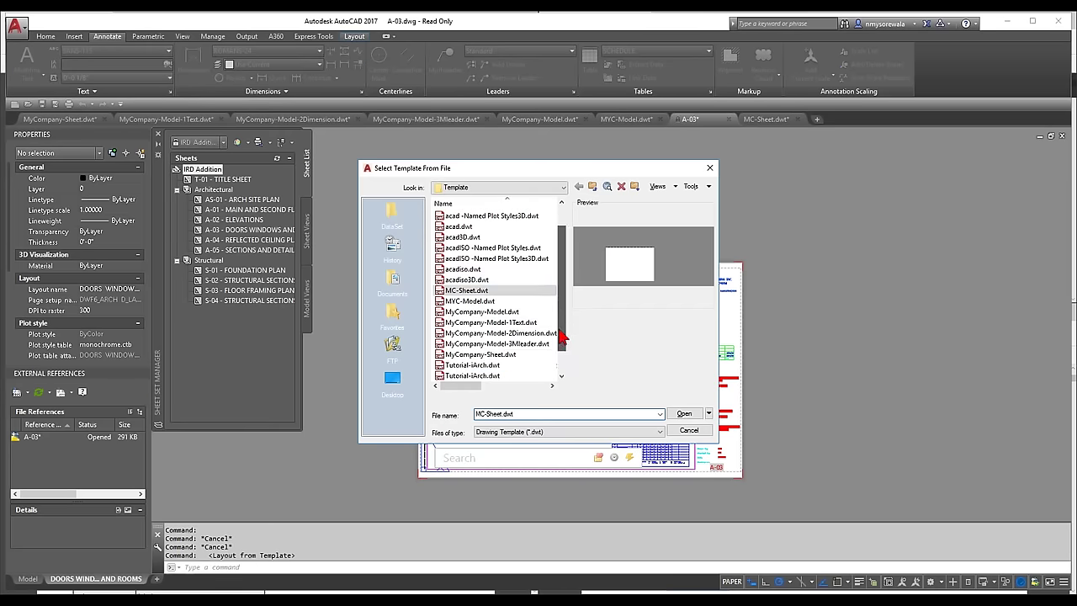
left_click(510, 335)
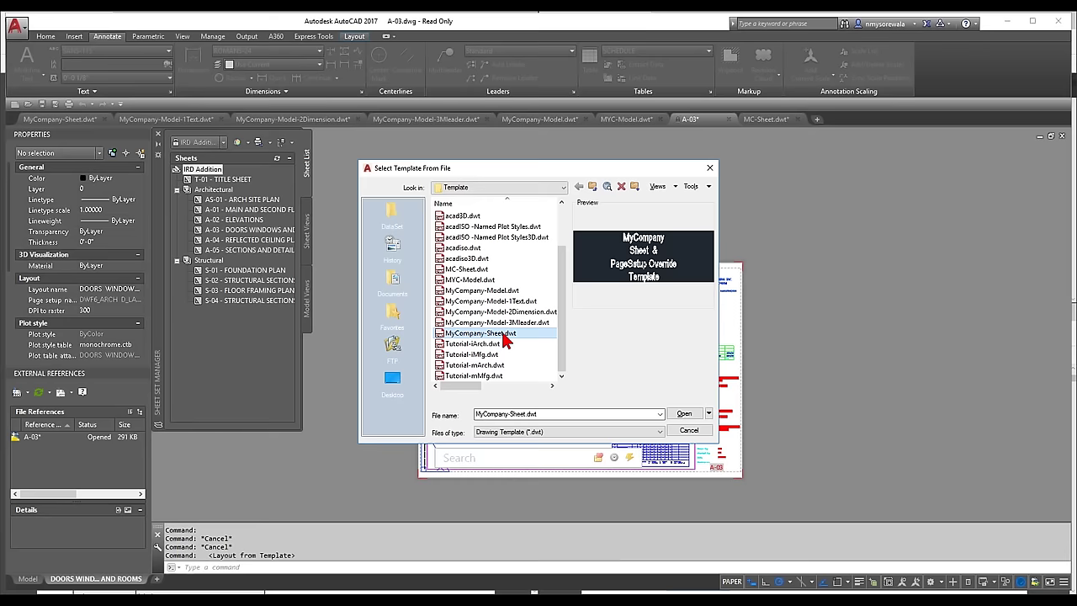
left_click(683, 413)
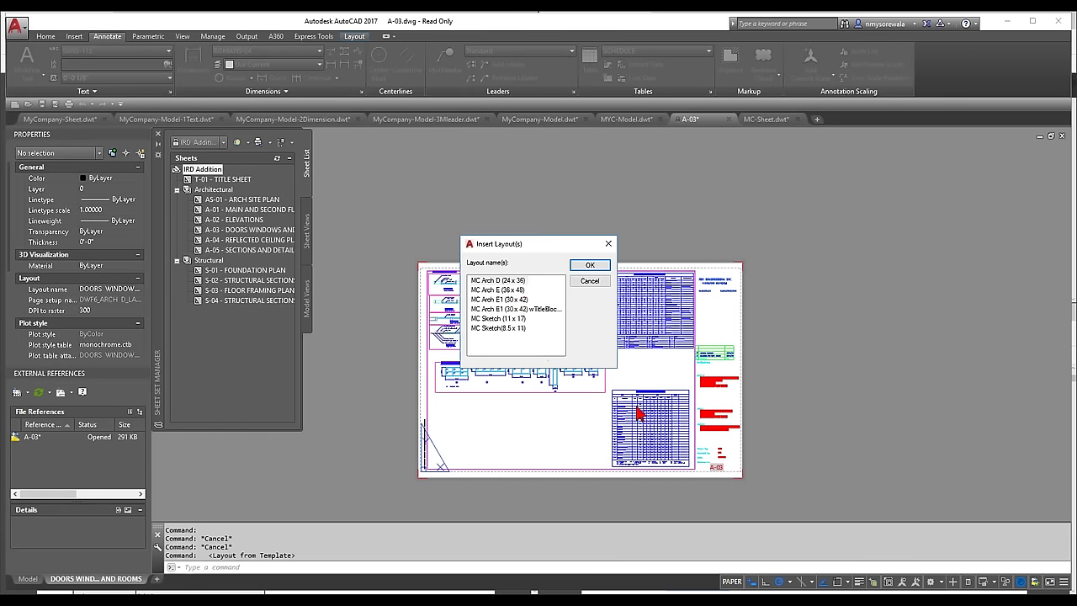
left_click(509, 309)
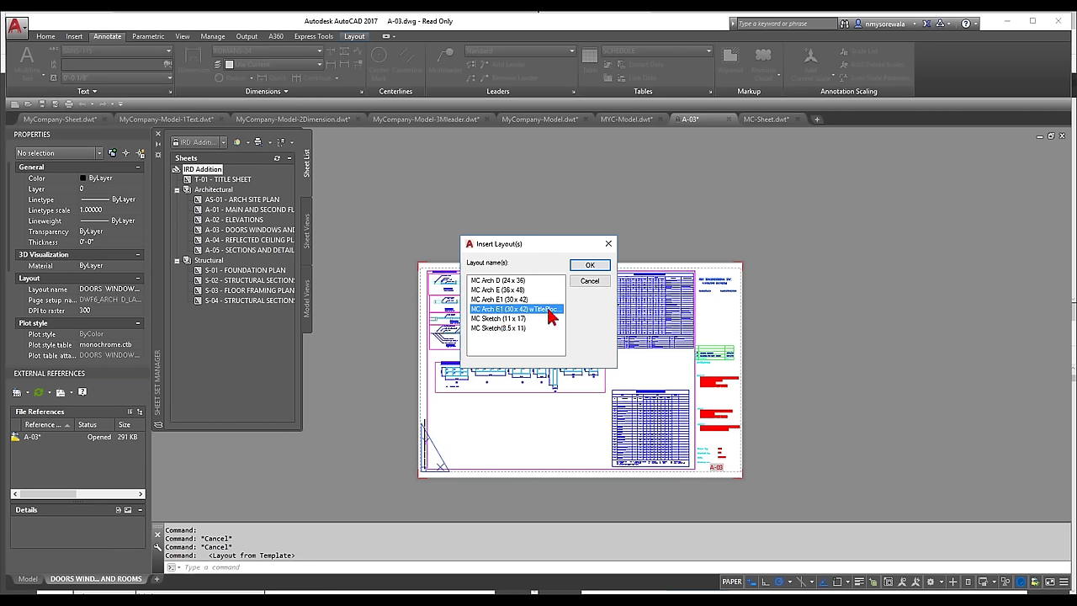
left_click(593, 267)
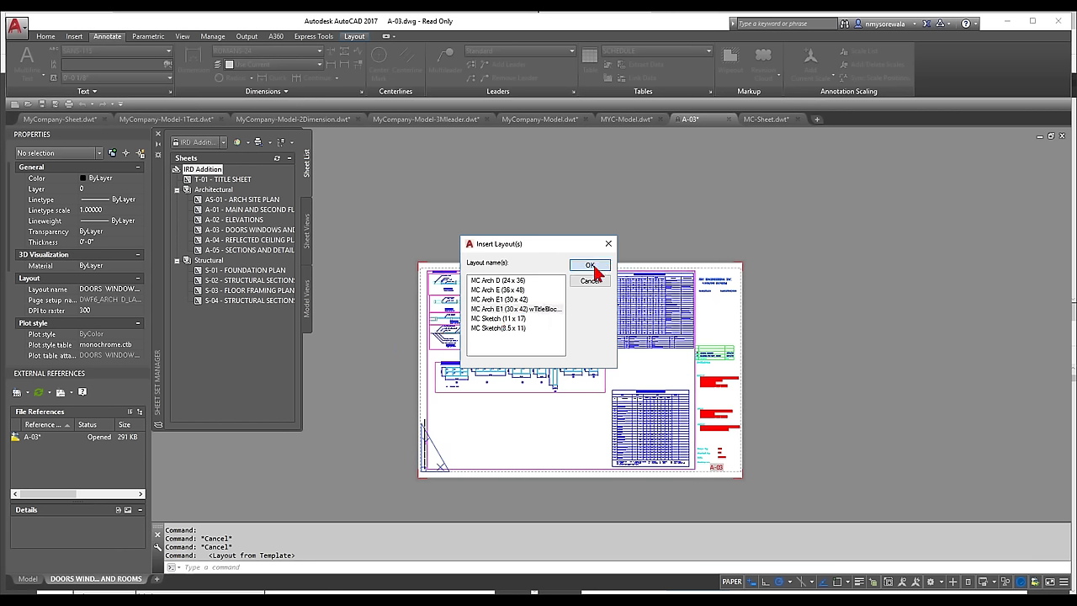
left_click(509, 300)
left_click(590, 265)
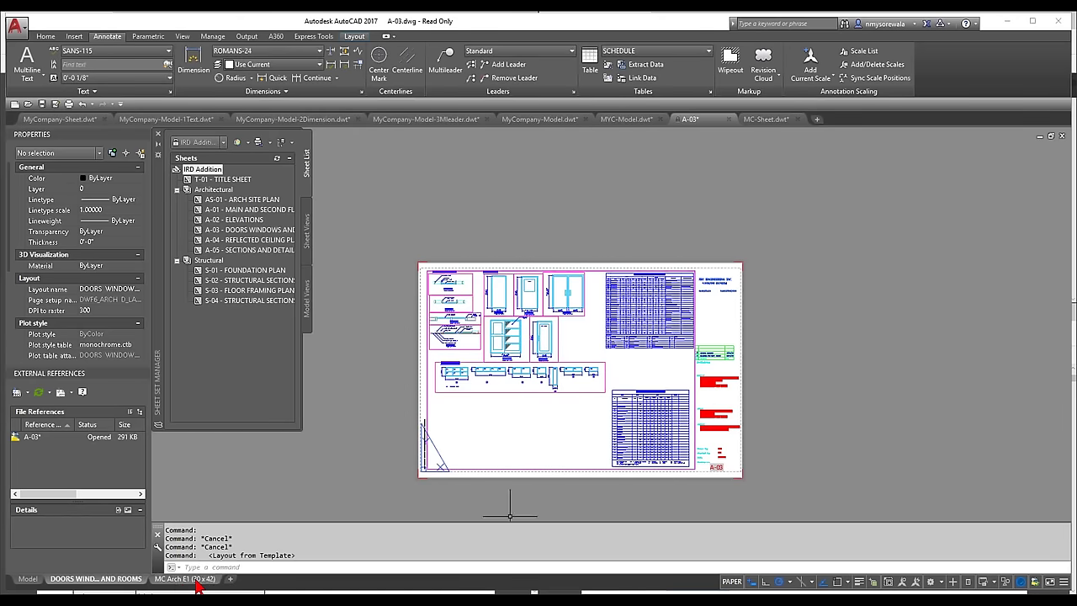
left_click(183, 579)
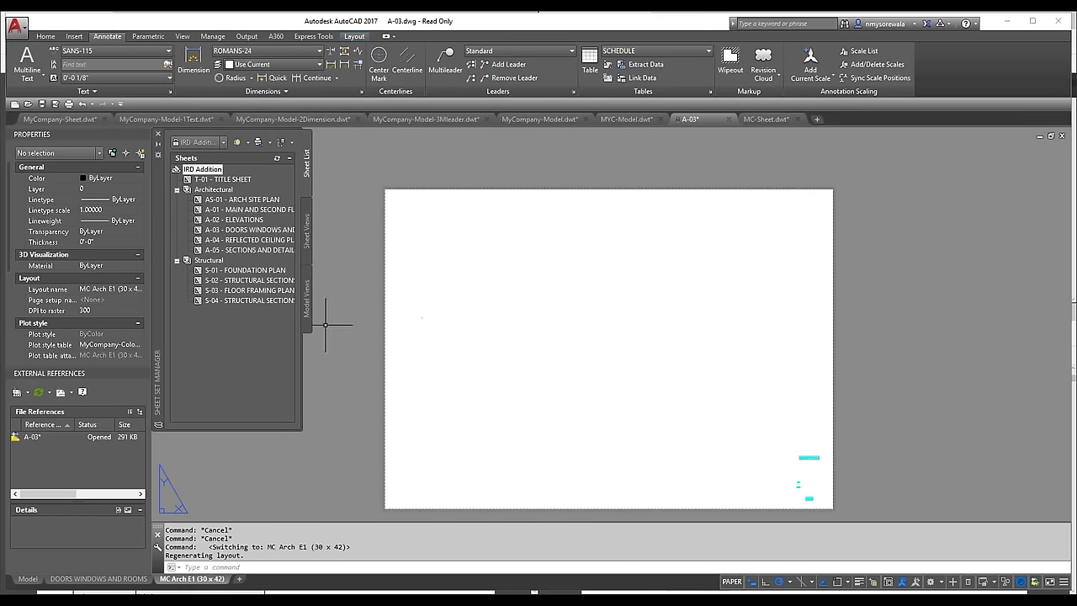
- Attach MC_30x42TB.dwg to the A-03 30 x 42 layout as an overlay with a relative path, scale 1.00 and insertion point 0,0,0
left_click(89, 121)
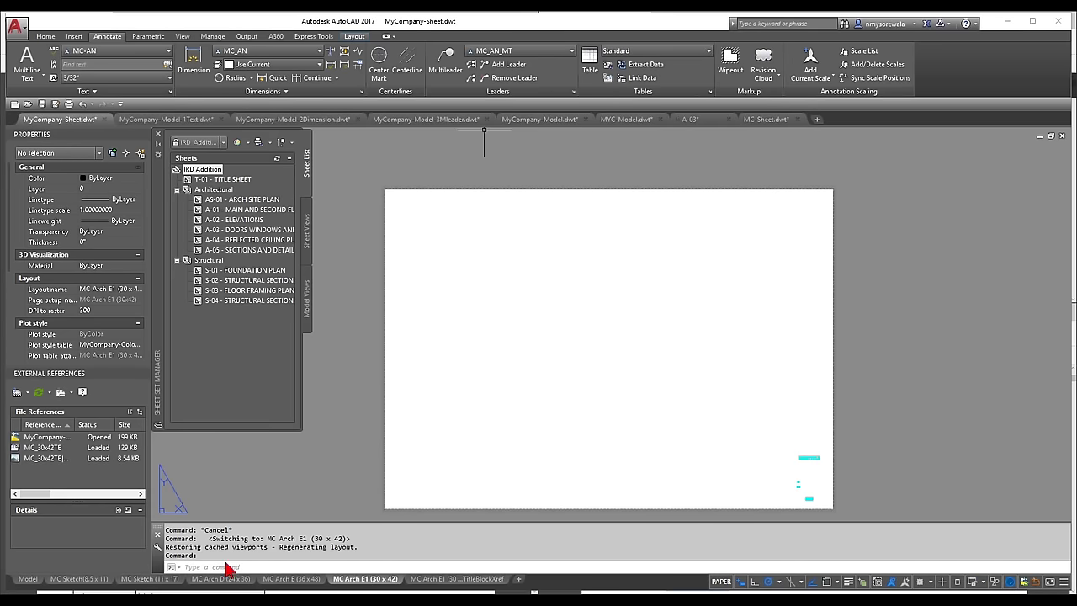
left_click(690, 119)
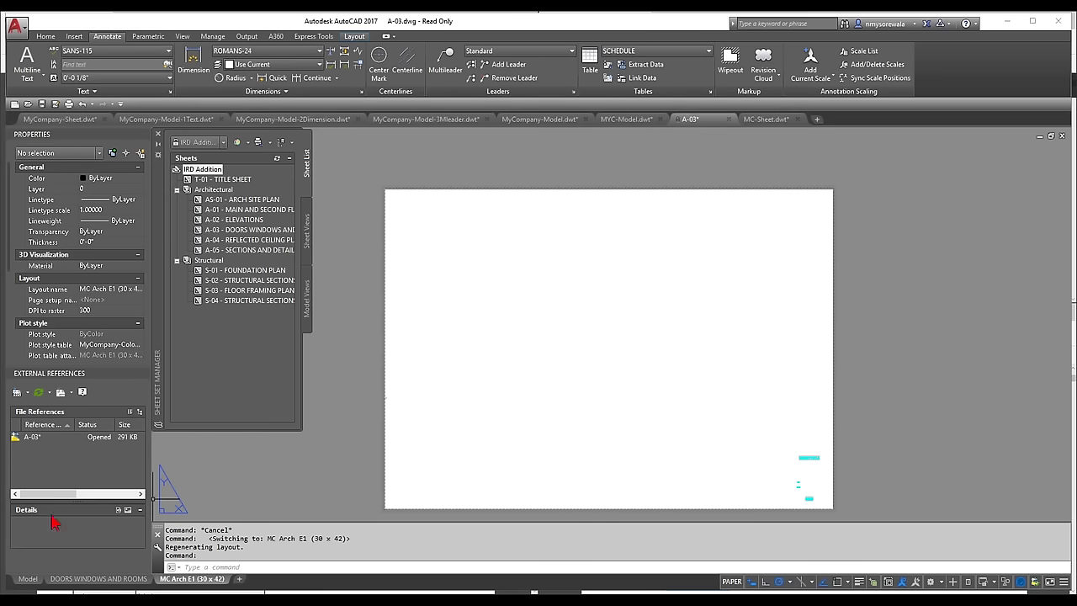
right_click(82, 481)
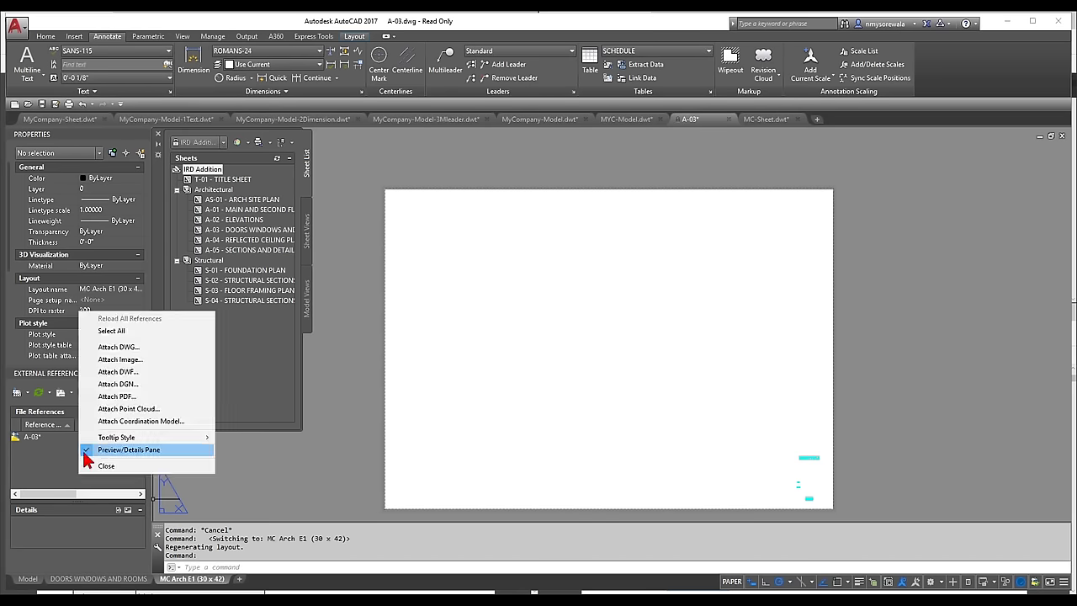
left_click(125, 348)
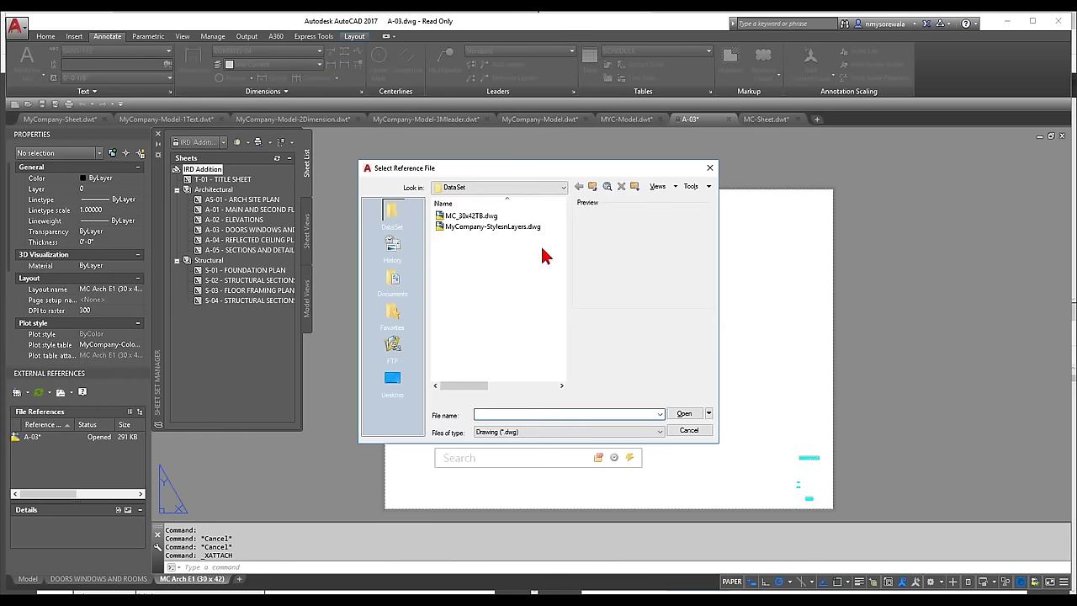
left_click(475, 217)
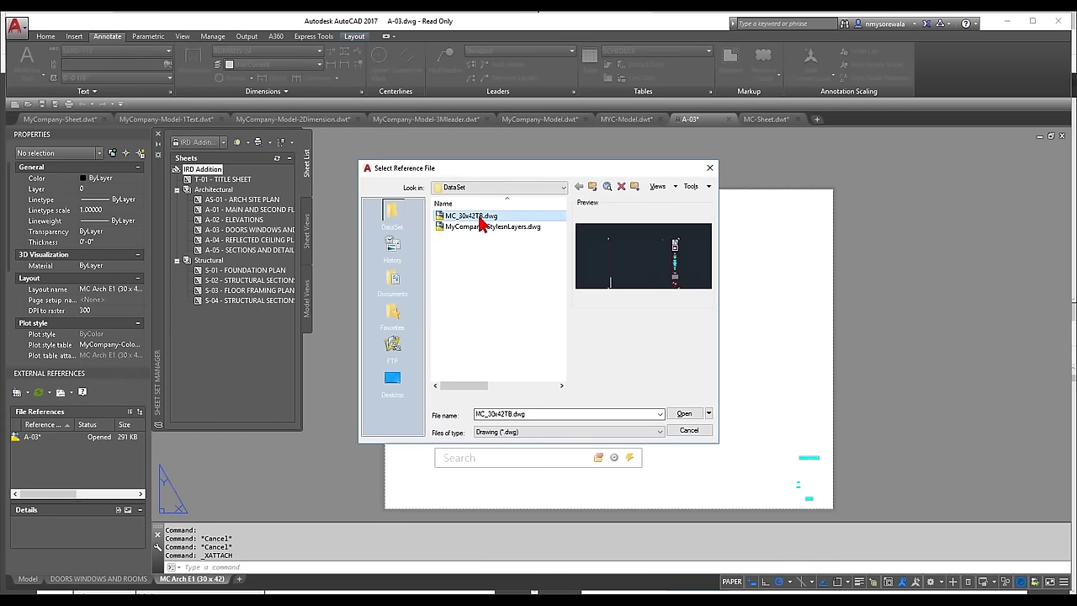
left_click(679, 413)
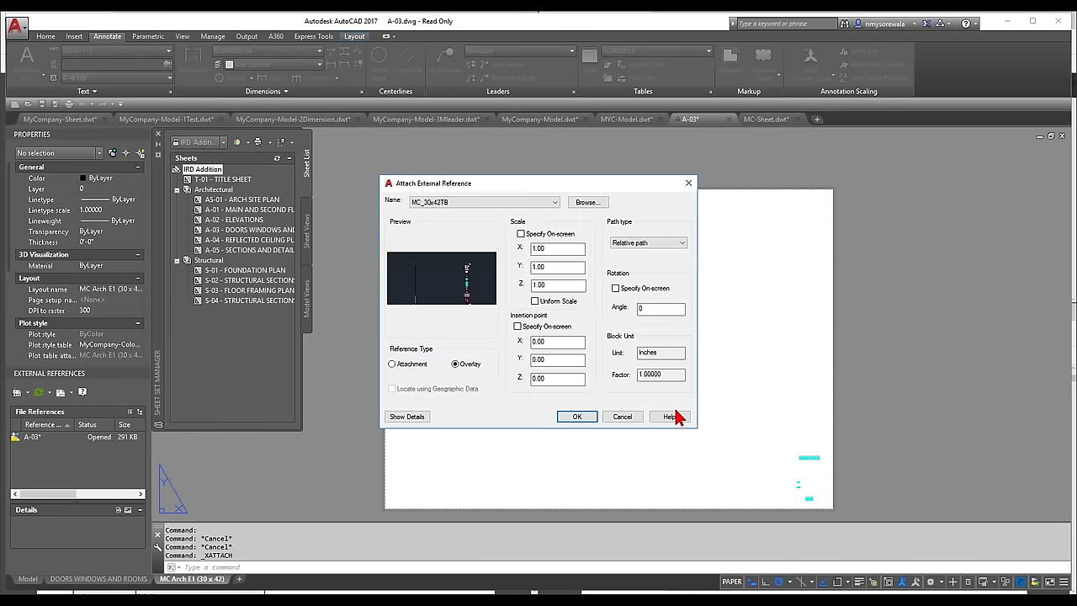
left_click(572, 416)
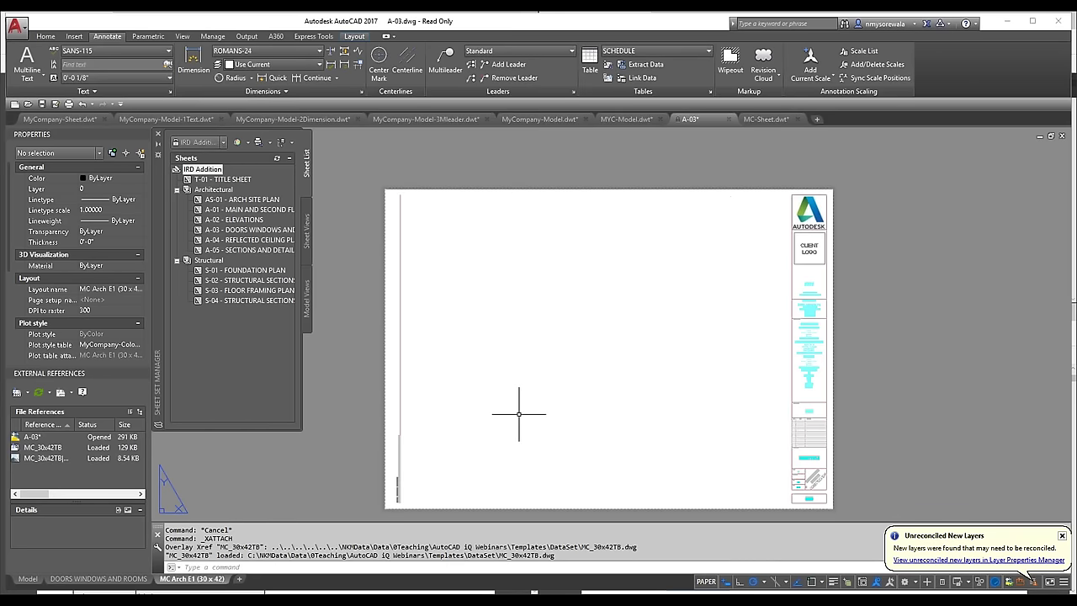
- Examine the attached title block reference along the edge of the 30 x 42 sheet
left_click(814, 350)
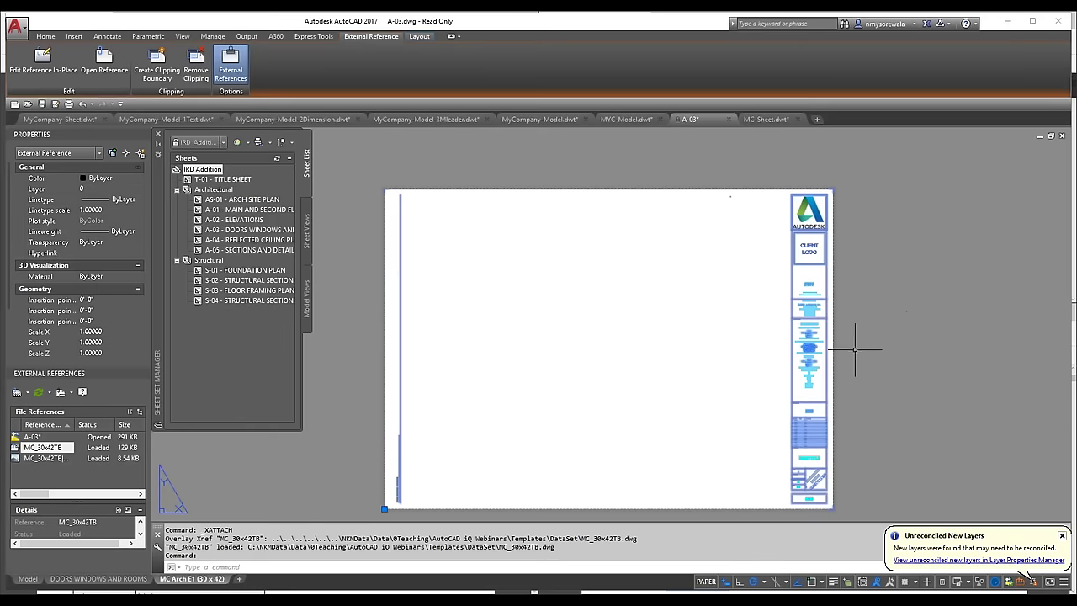
key("Escape")
scroll(816, 311, "up", 4)
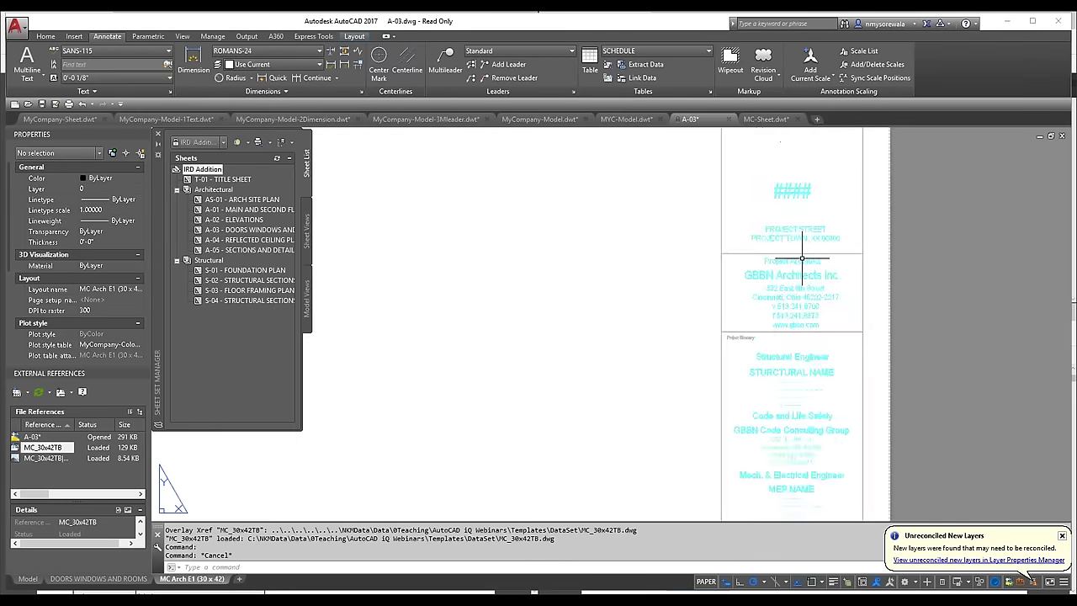
scroll(817, 365, "down", 6)
scroll(800, 371, "up", 2)
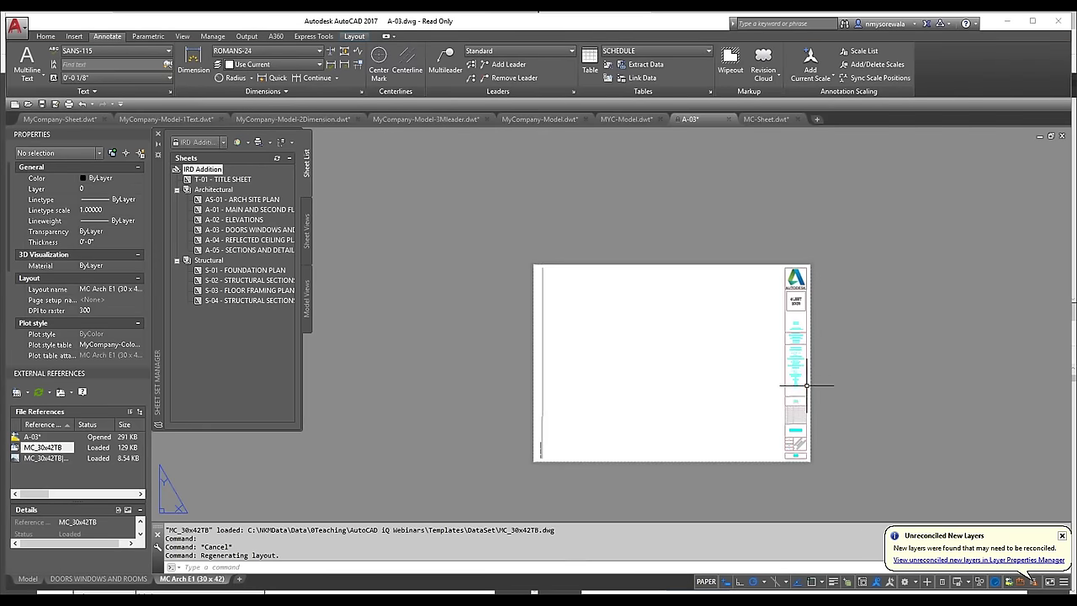
scroll(797, 392, "up", 2)
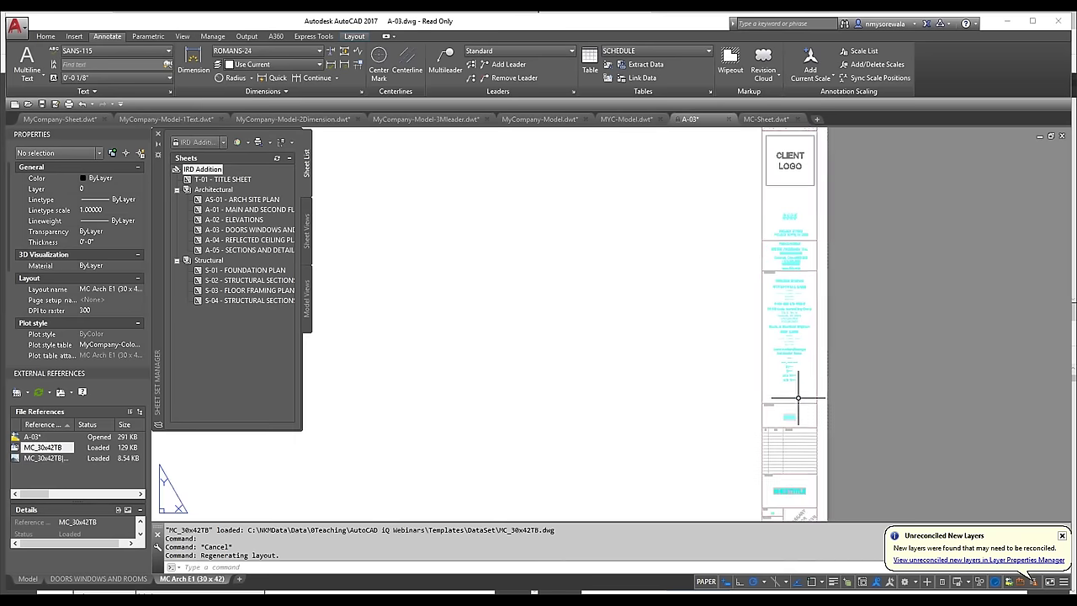
scroll(798, 392, "down", 3)
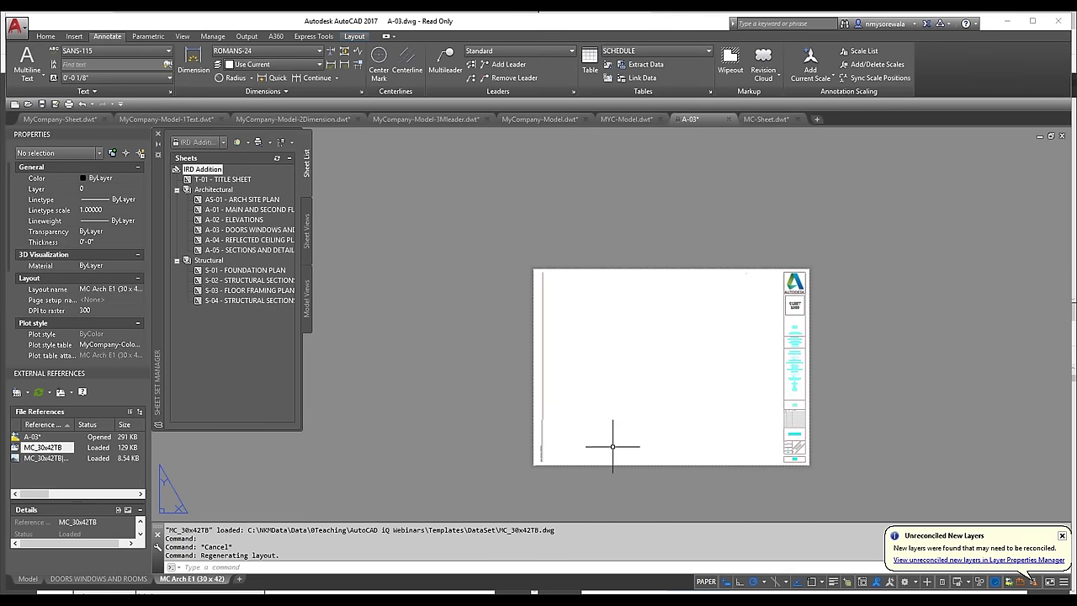
- Close the unreconciled layers list, check the plot settings of the MC Arch E1 (30 x 42) layout and cancel the plot
key("ctrl+p")
left_click(564, 355)
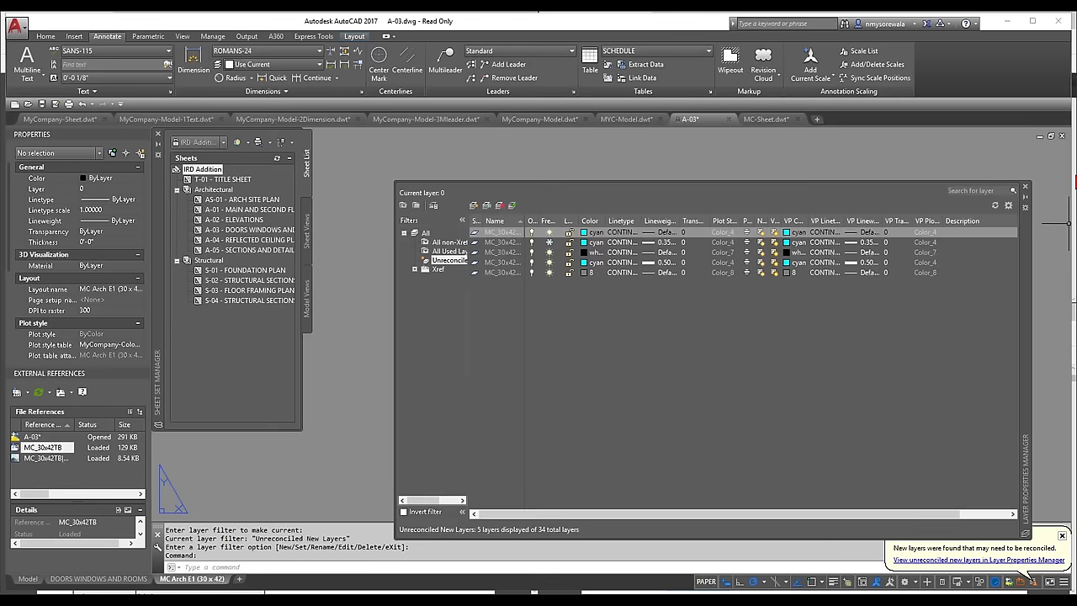
left_click(1025, 187)
key("ctrl+p")
left_click(638, 360)
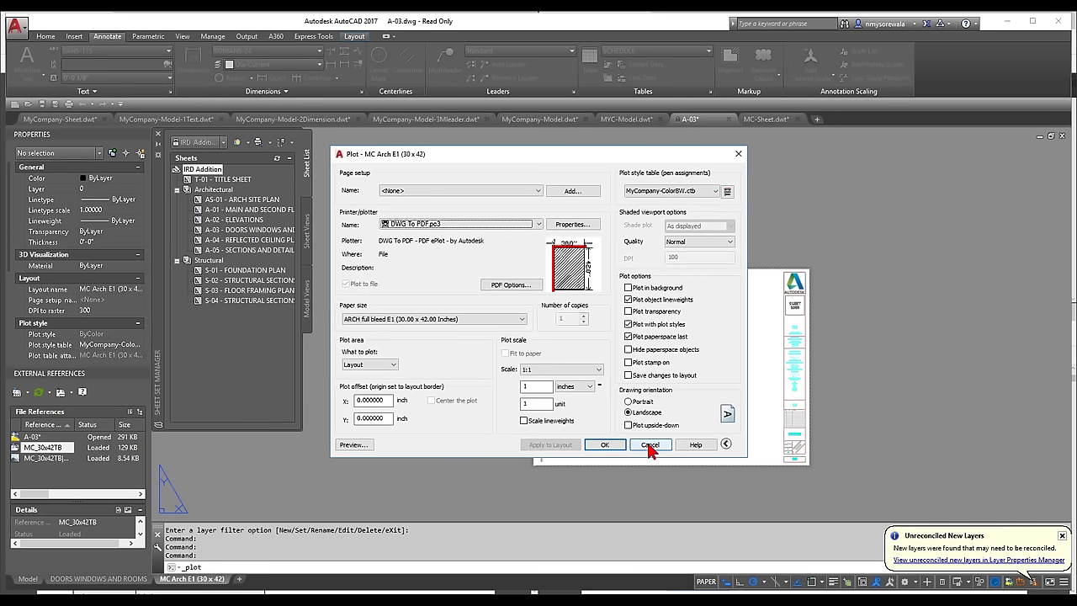
left_click(649, 445)
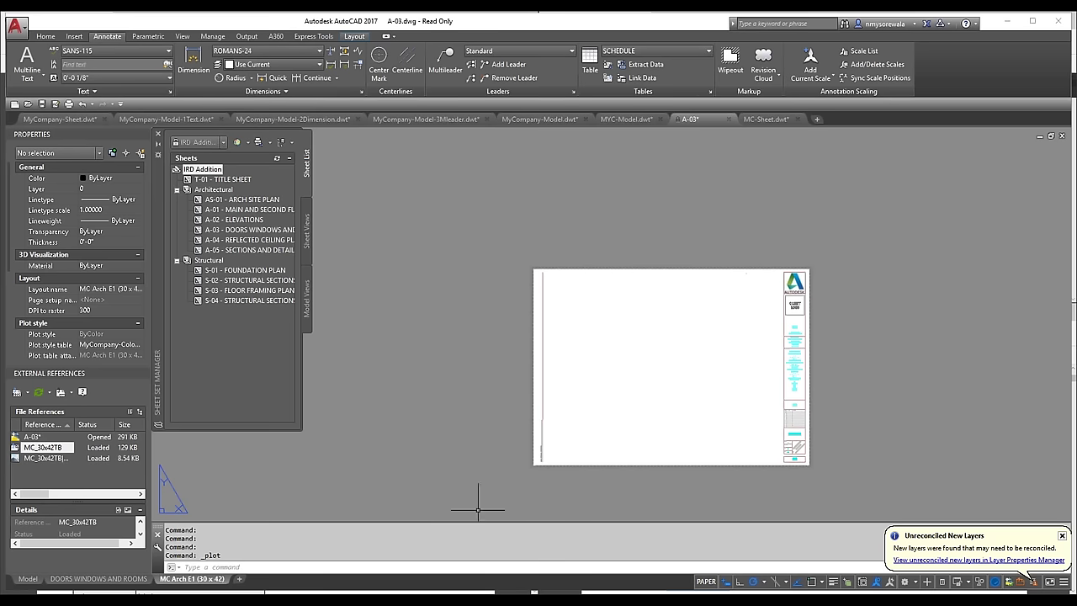
- Insert the MC Sketch (11 x 17) layout from the MyCompany-Sheet.dwt template into A-03 and open that layout
right_click(68, 579)
left_click(110, 402)
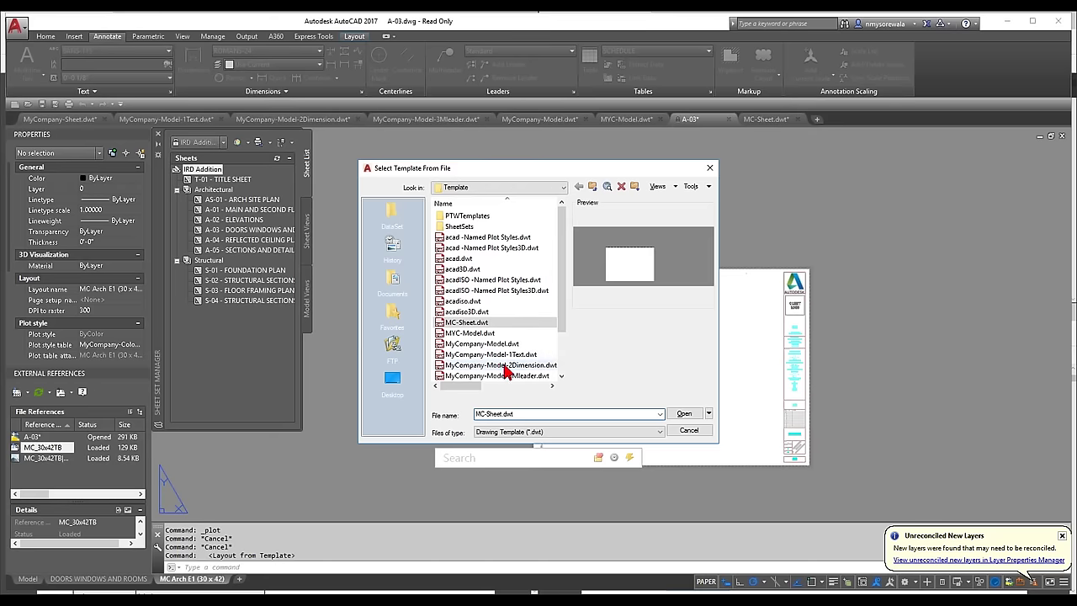
scroll(515, 367, "down", 2)
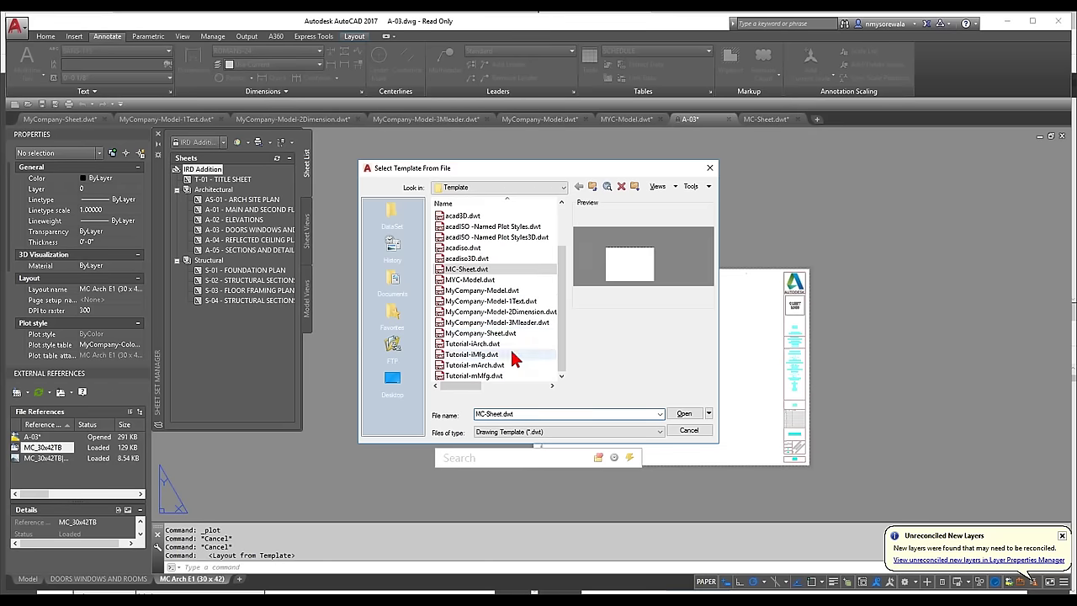
left_click(500, 334)
left_click(684, 413)
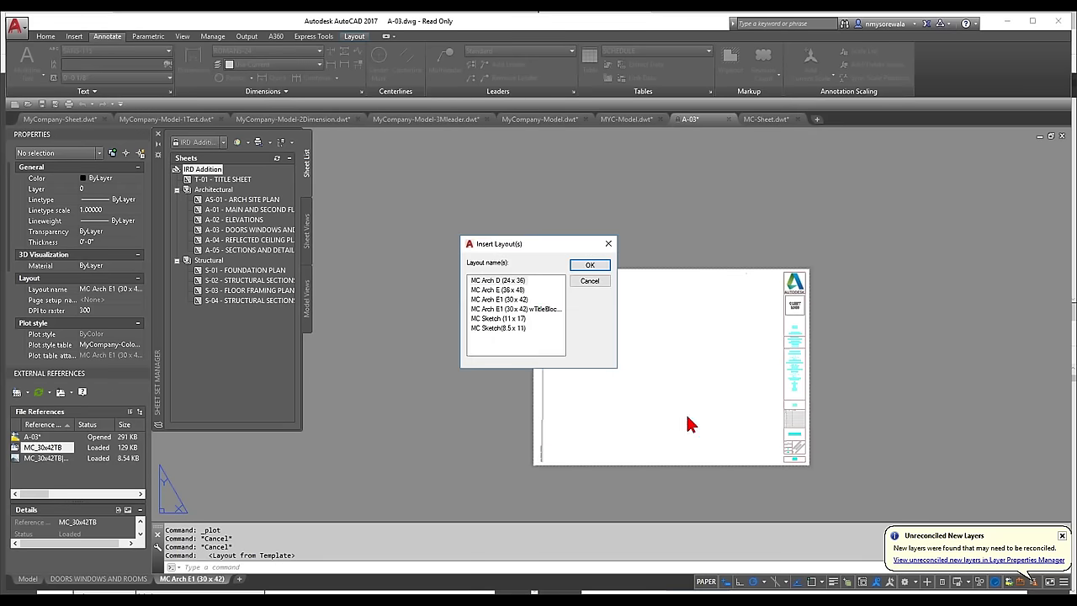
left_click(524, 290)
left_click(513, 319)
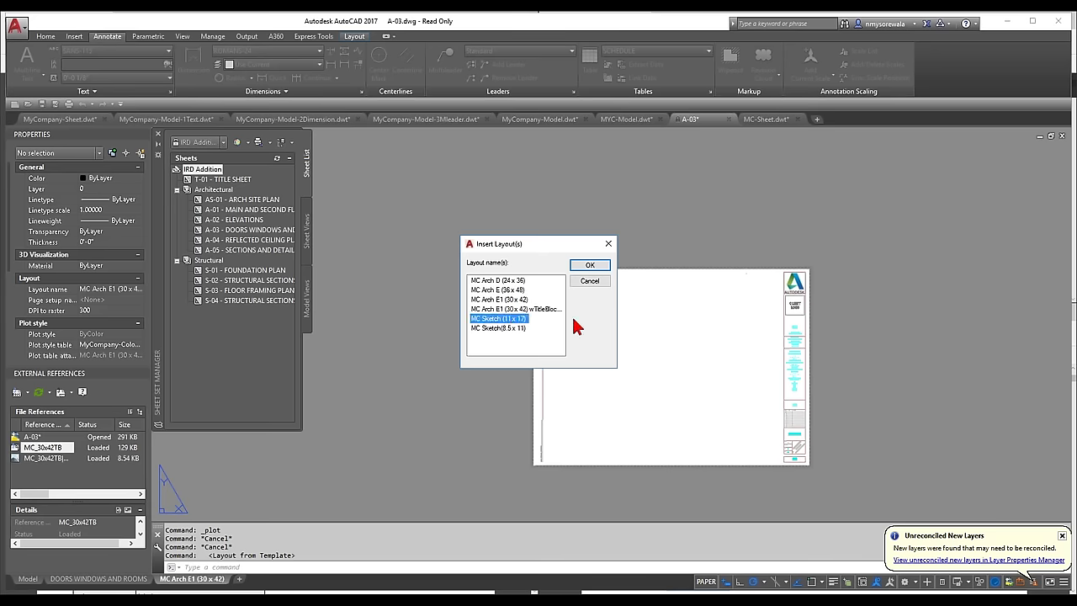
left_click(590, 266)
left_click(268, 579)
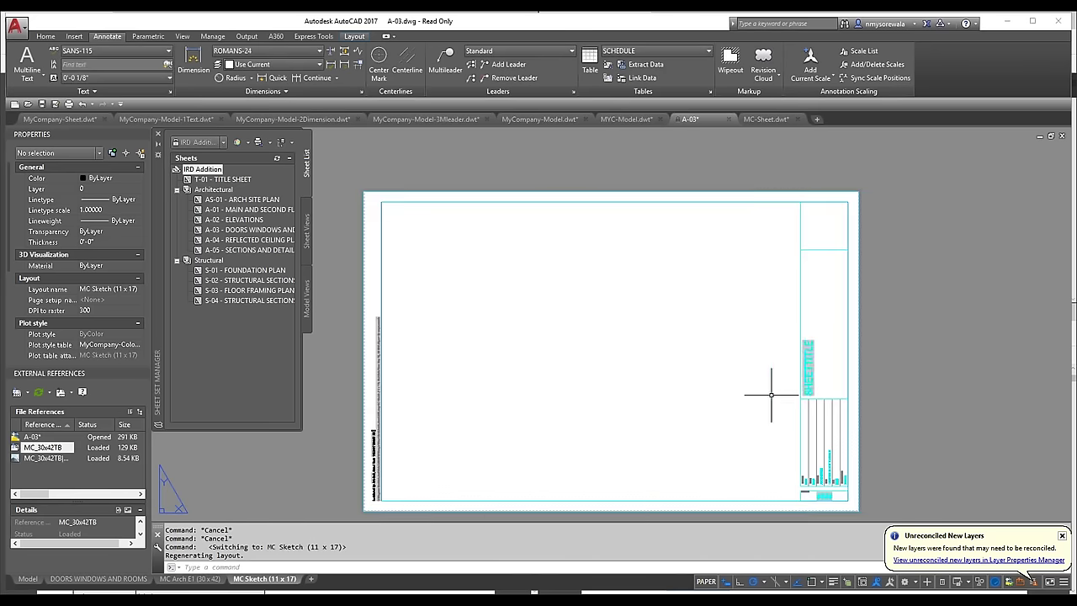
- Create a rectangular MVIEW viewport filling most of the open drawing area inside the 11 x 17 border, beside the title strip
type("MV")
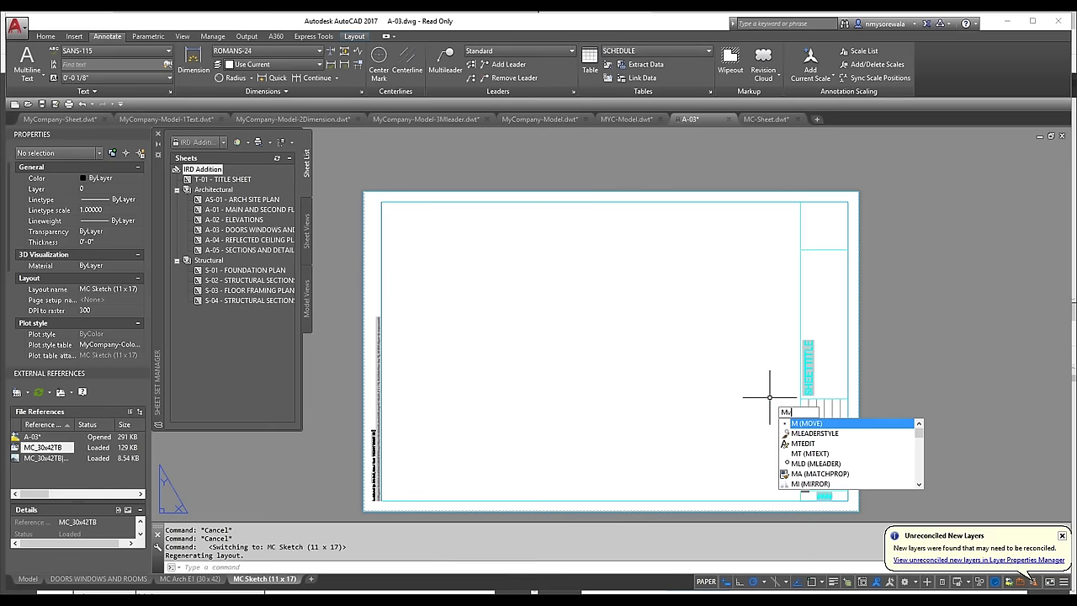
key("Return")
left_click(389, 492)
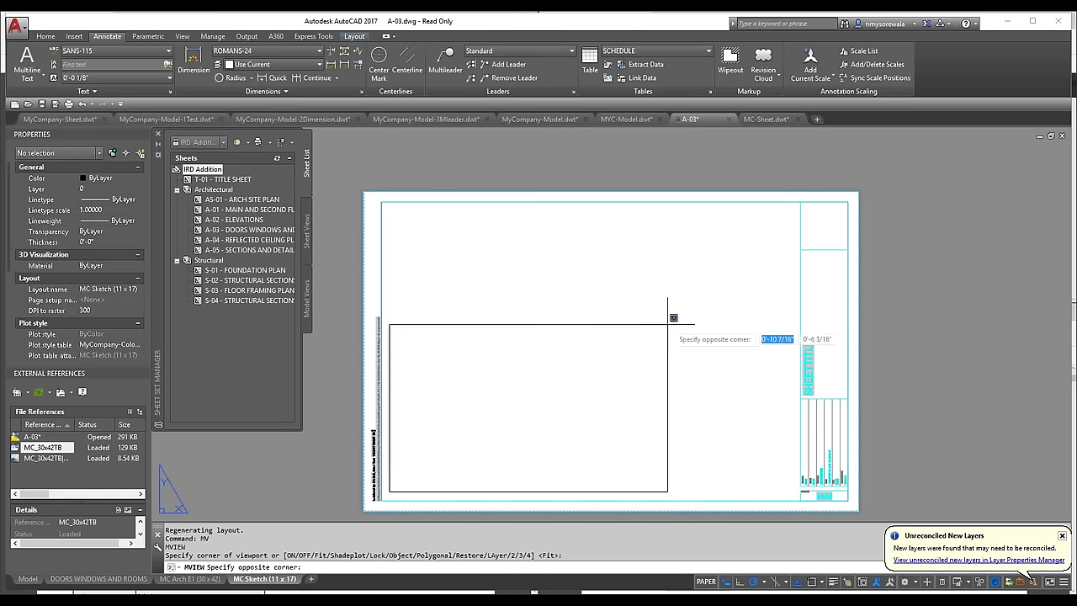
left_click(788, 220)
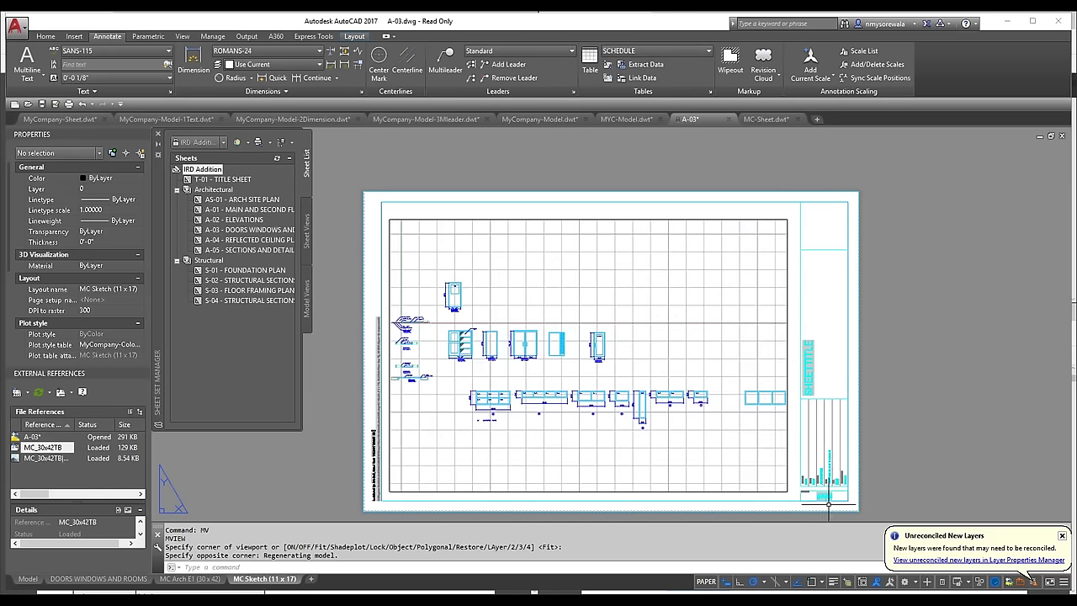
- Return to the MC Arch E1 (30 x 42) layout and examine the sheet title and sheet number fields in its title block
scroll(816, 500, "up", 7)
left_click(173, 579)
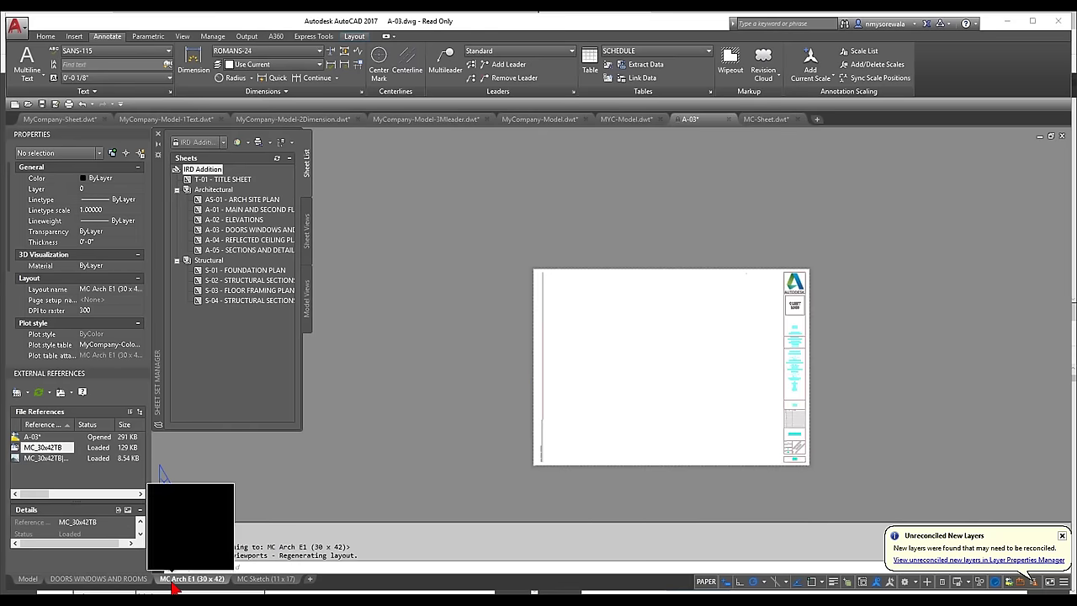
scroll(794, 459, "up", 6)
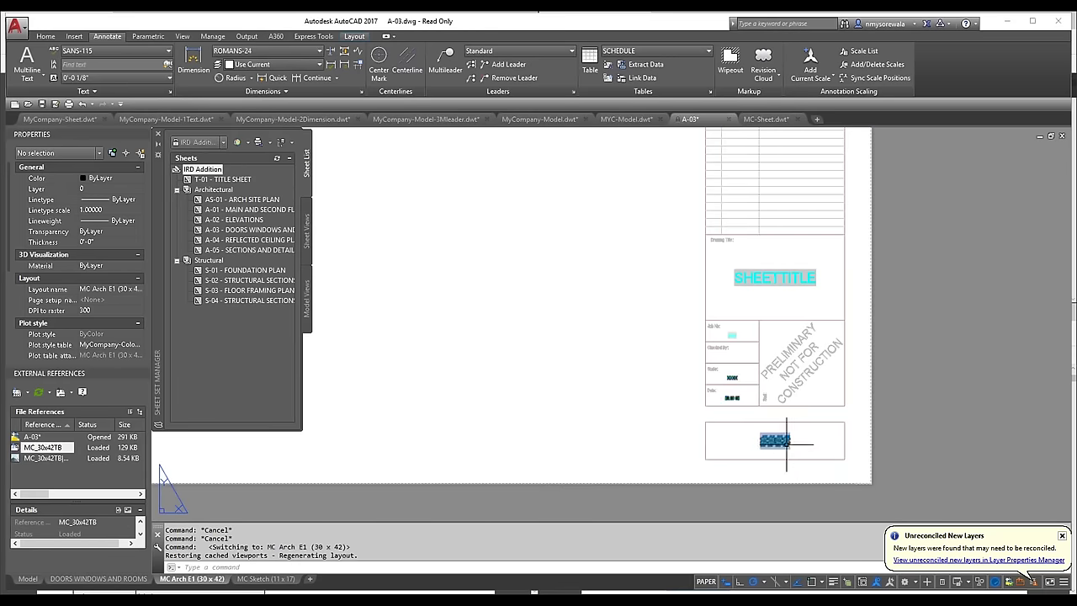
- Compare the title block attributes on A-03's MC Arch E1 (30 x 42) layout with the matching block in MyCompany-Sheet.dwt
left_click(791, 448)
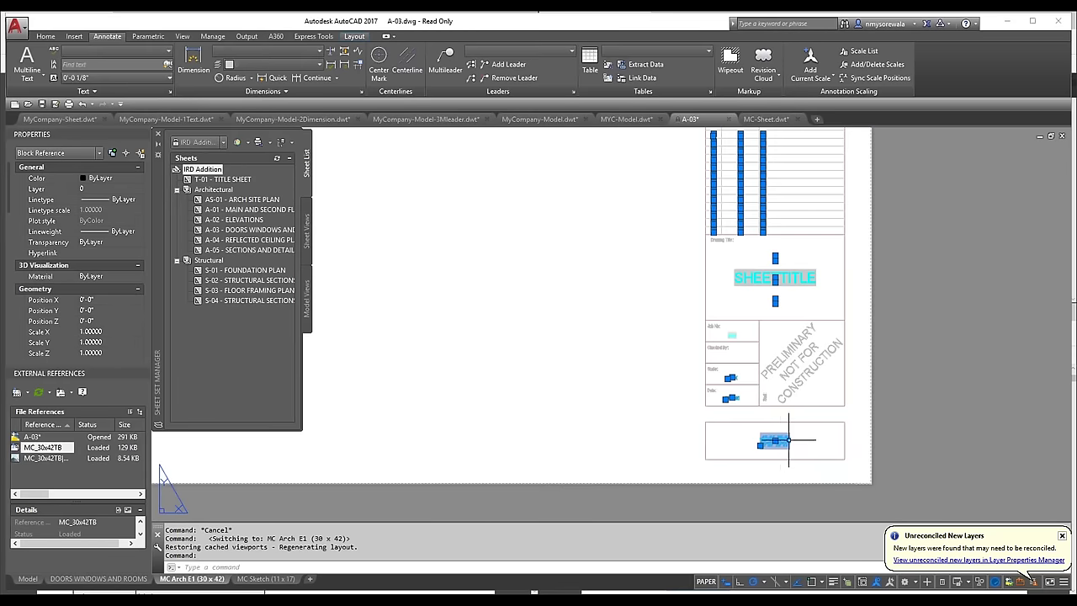
left_click(52, 121)
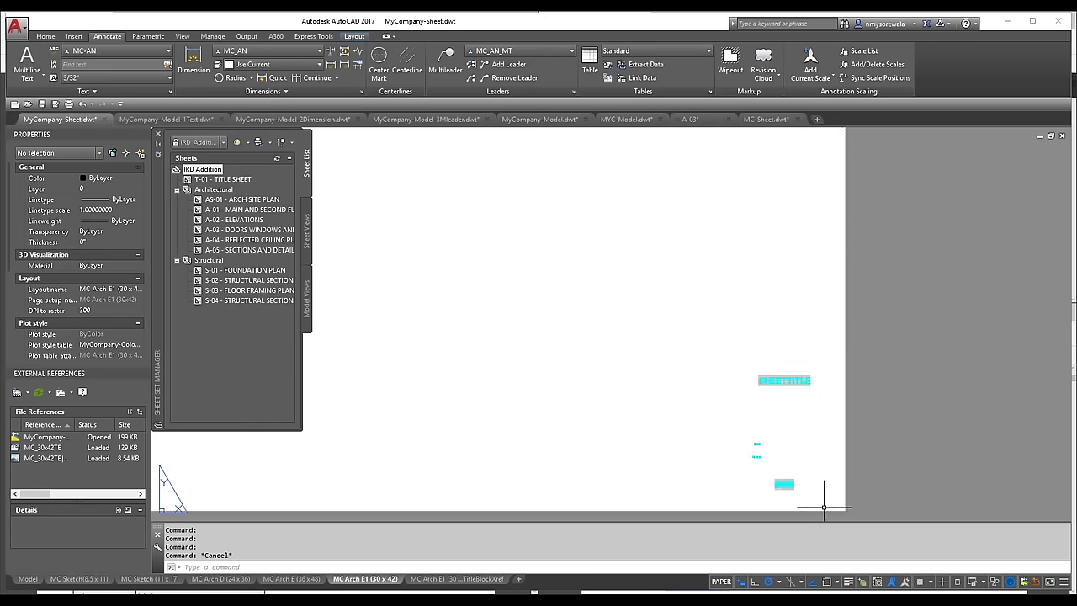
scroll(661, 414, "down", 6)
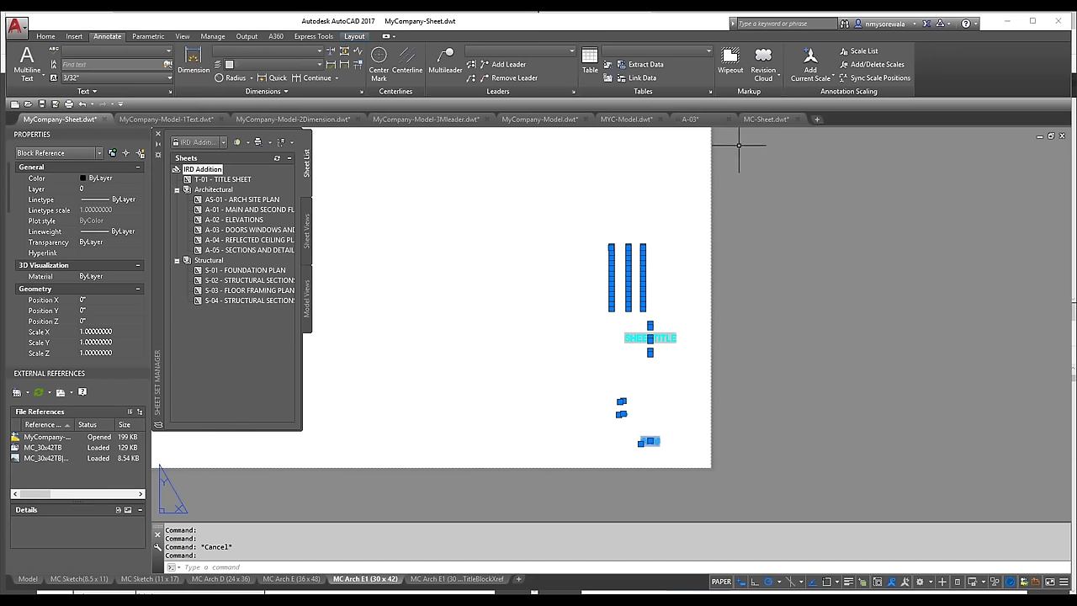
- Return to A-03 and replace the placeholder sheet title in the MC Arch E1 (30 x 42) title block with DOORS
left_click(705, 120)
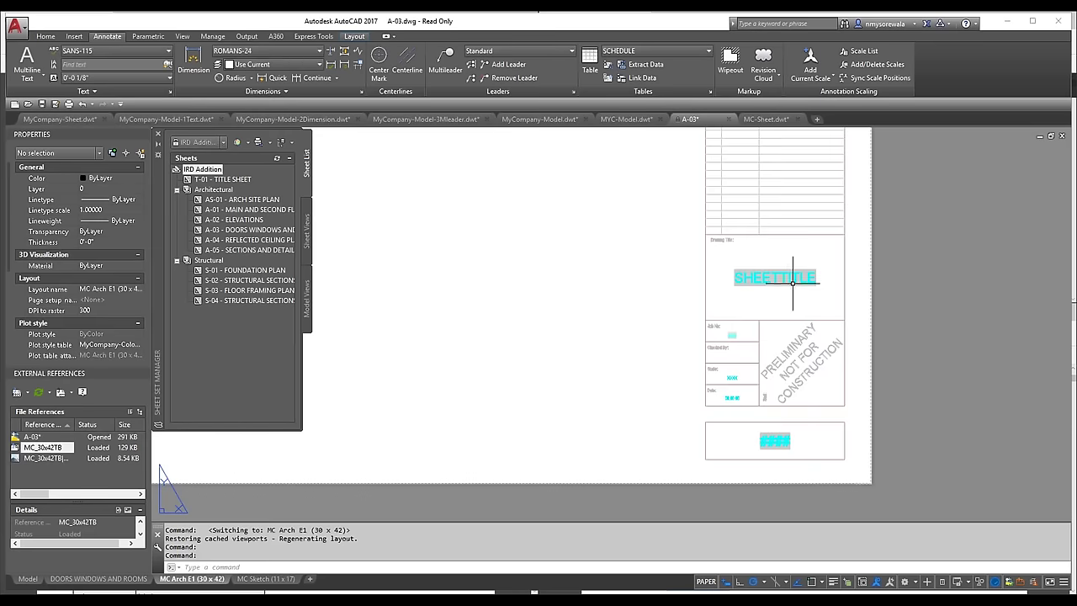
double_click(791, 278)
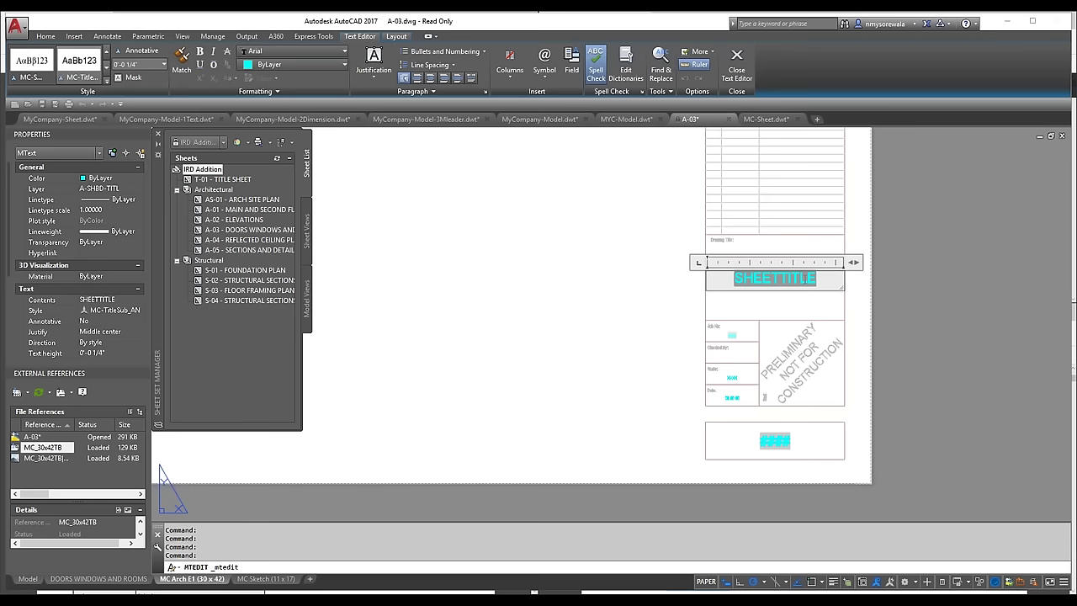
type("DOORS")
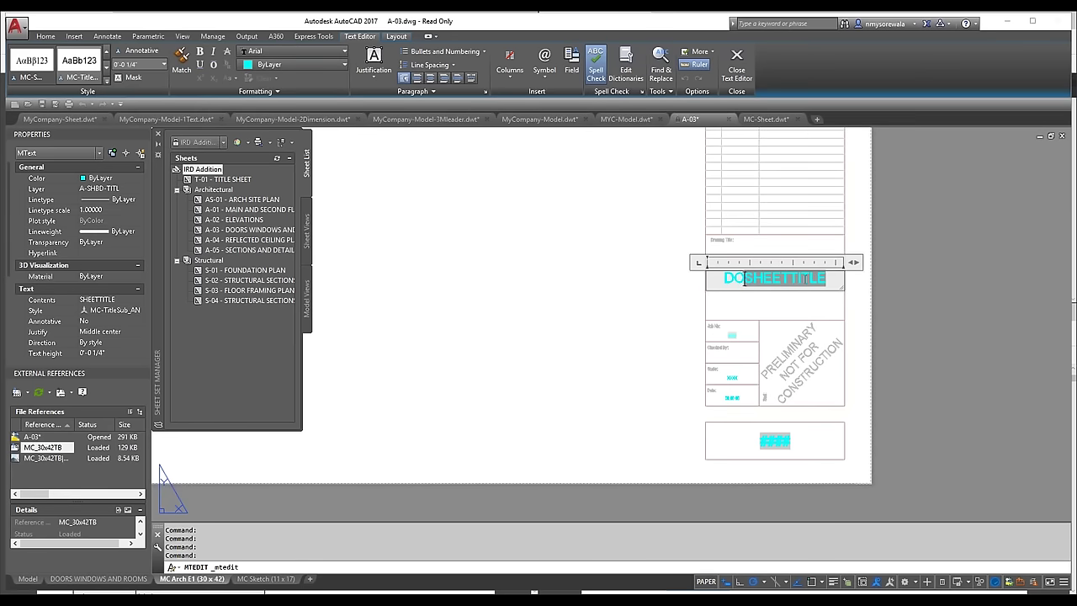
key("Delete")
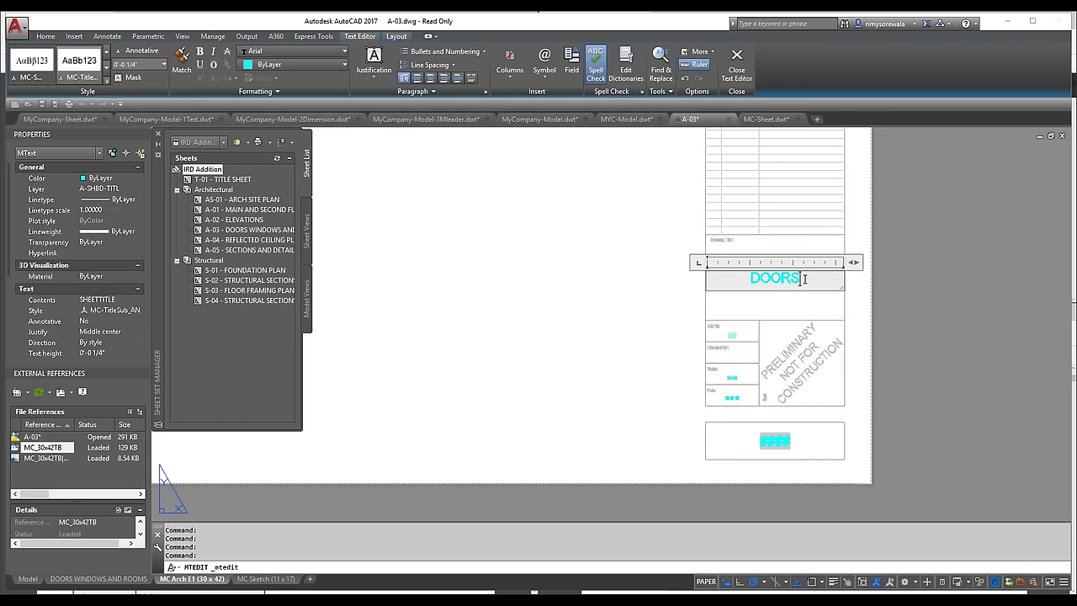
left_click(778, 439)
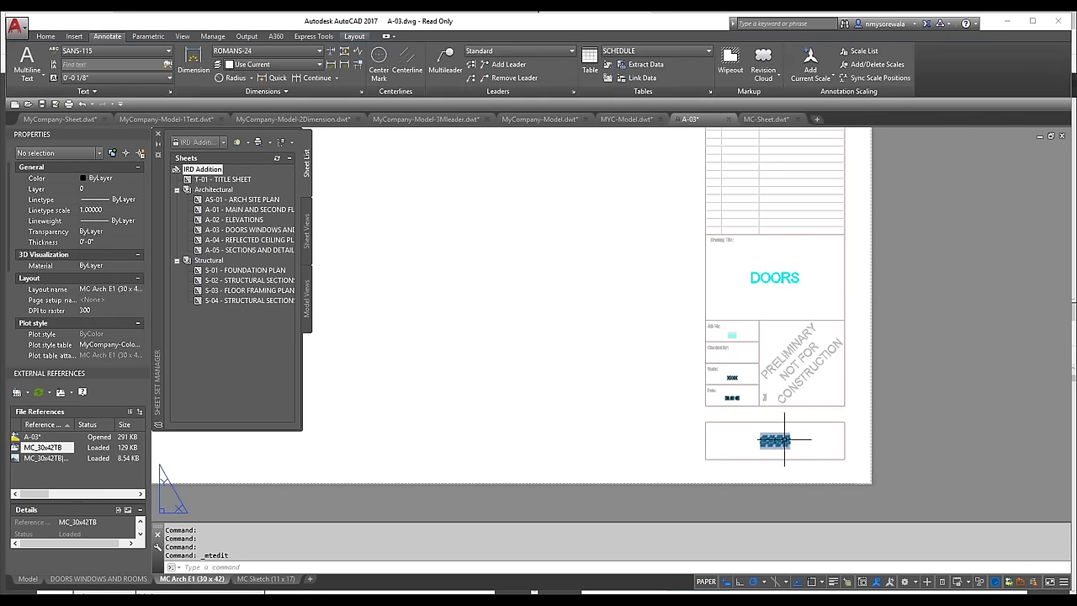
scroll(810, 433, "down", 3)
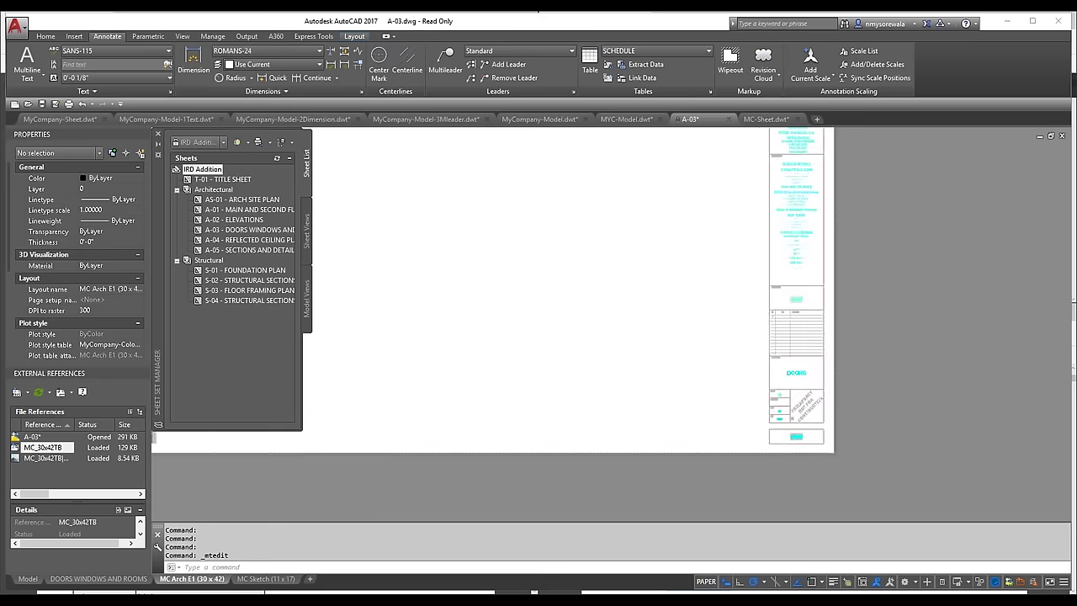
scroll(811, 434, "up", 4)
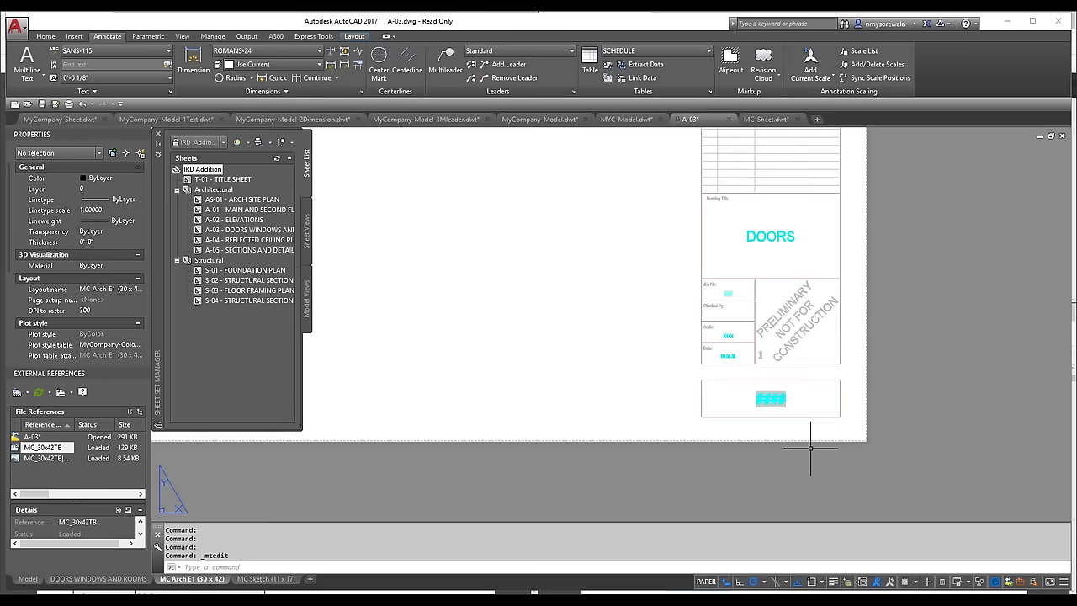
scroll(794, 424, "down", 4)
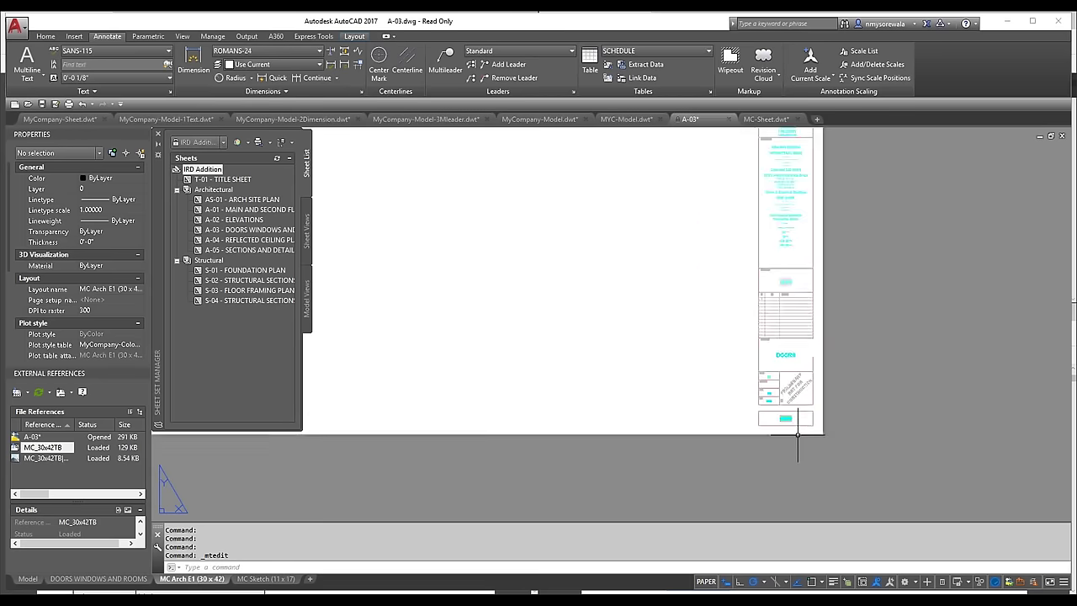
- Plot the MC Sketch (11 x 17) layout with DWG To PDF as A-03-MC Sketch (11 x 17).pdf, skipping the unreconciled layers list
left_click(266, 580)
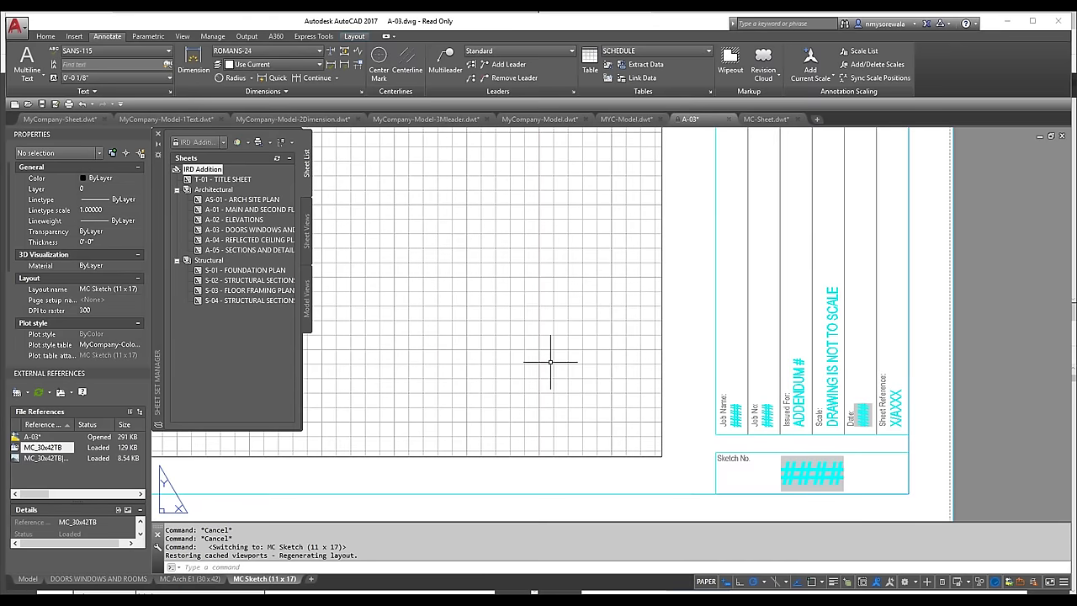
key("ctrl+p")
left_click(573, 354)
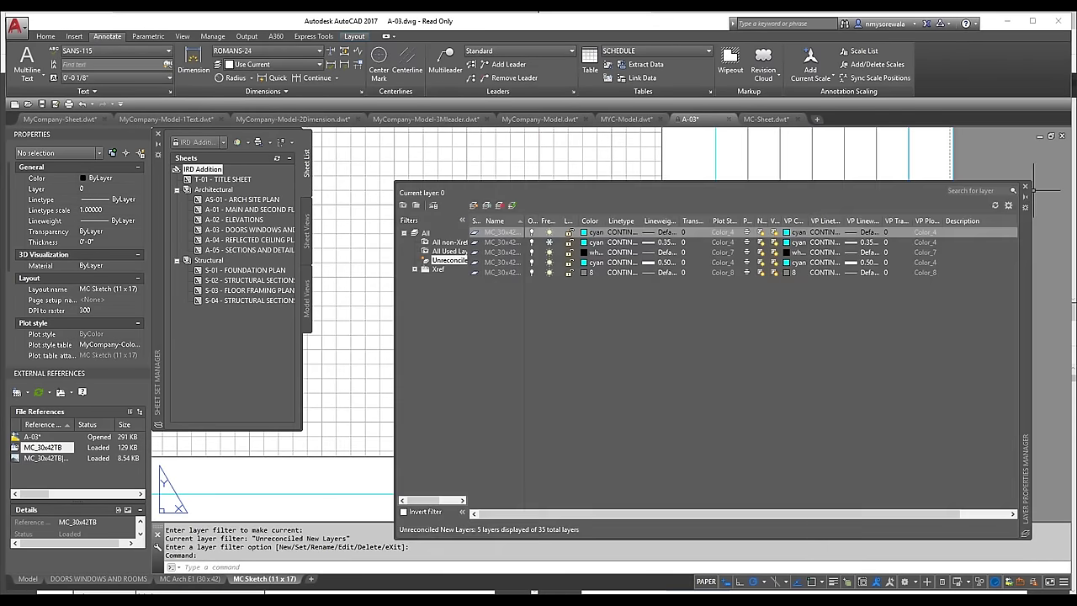
left_click(1026, 188)
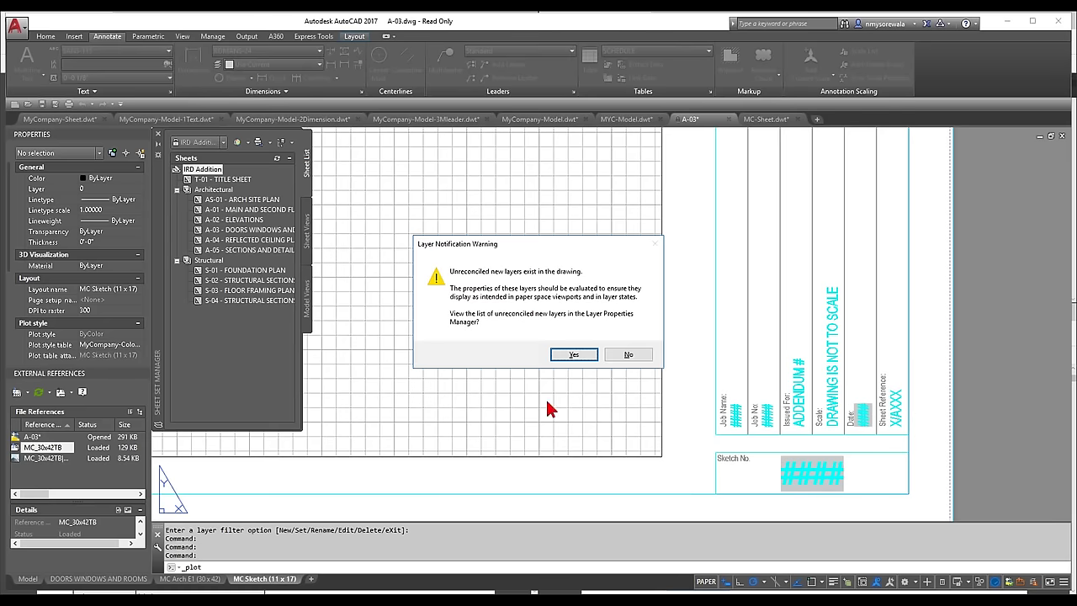
left_click(641, 357)
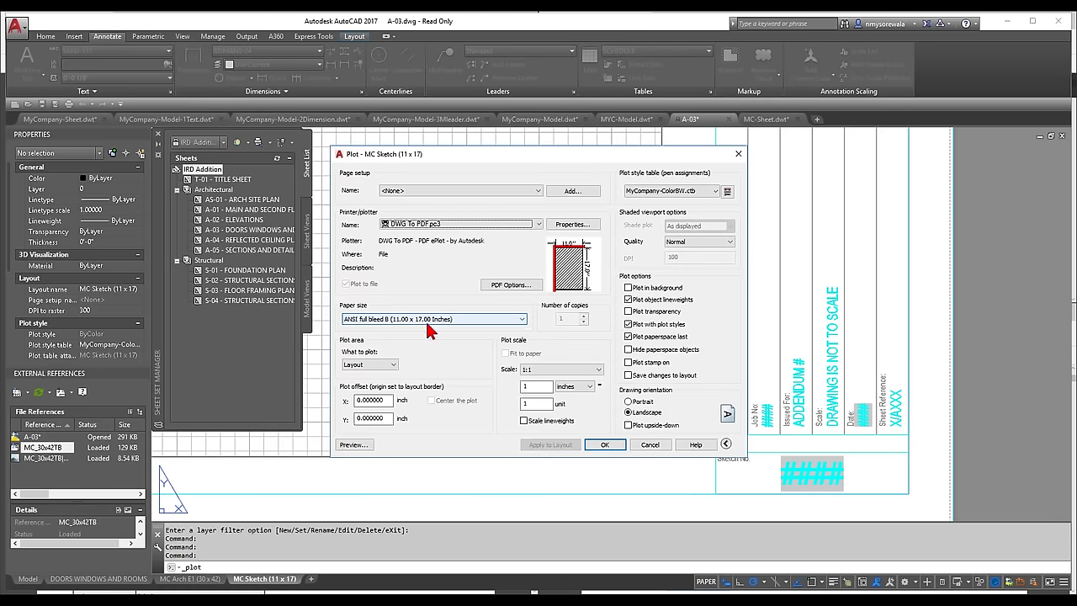
left_click(605, 445)
left_click(688, 416)
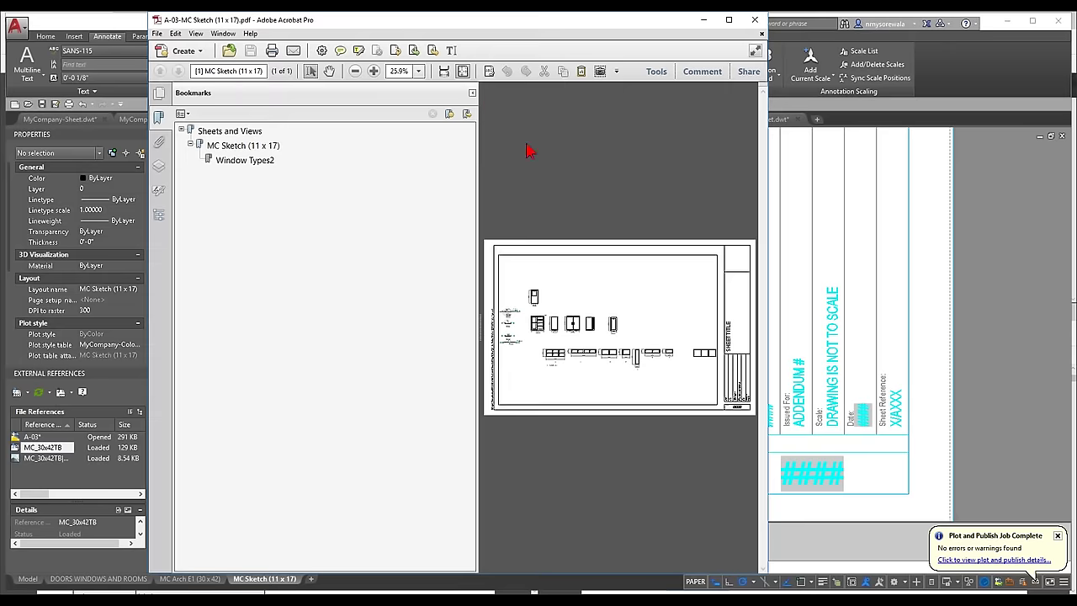
- Hide the bookmarks in the plotted PDF, examine its drawing area and title strip, and return to AutoCAD
left_click(472, 93)
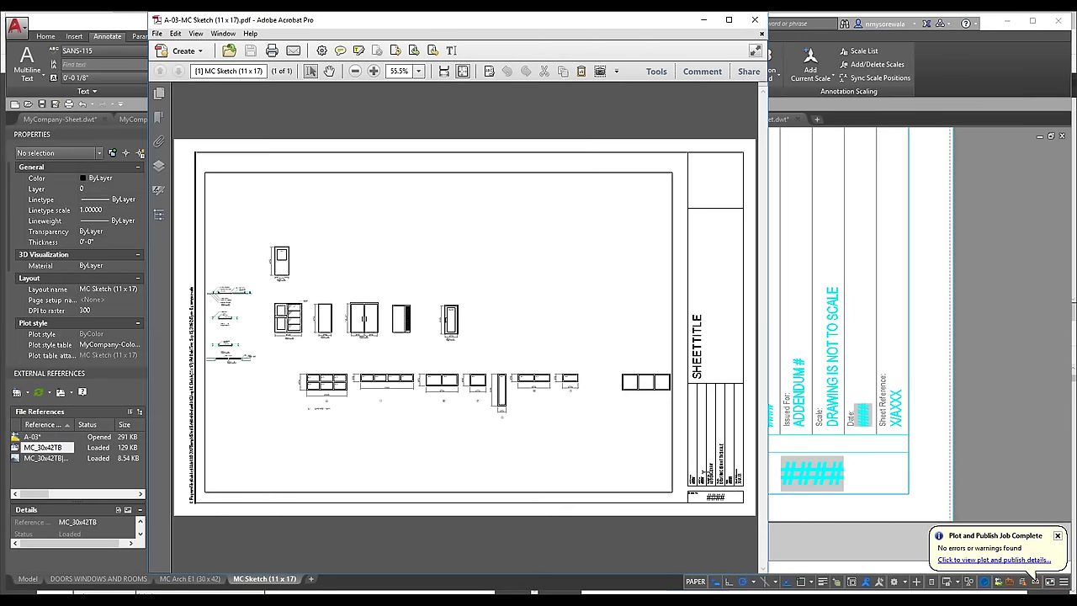
scroll(718, 406, "up", 4, "ctrl")
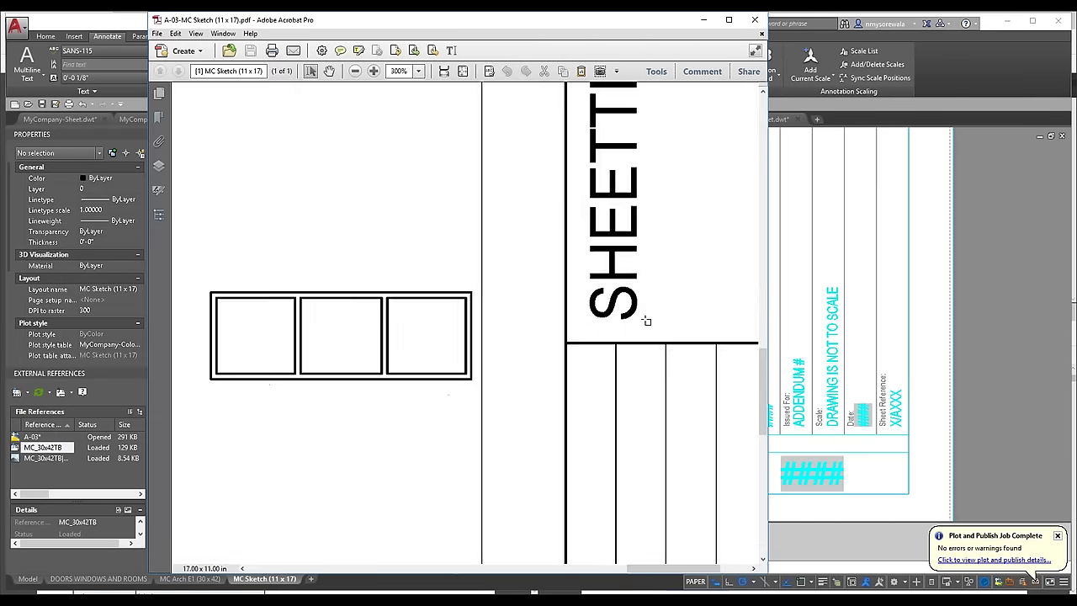
scroll(644, 320, "down", 3, "ctrl")
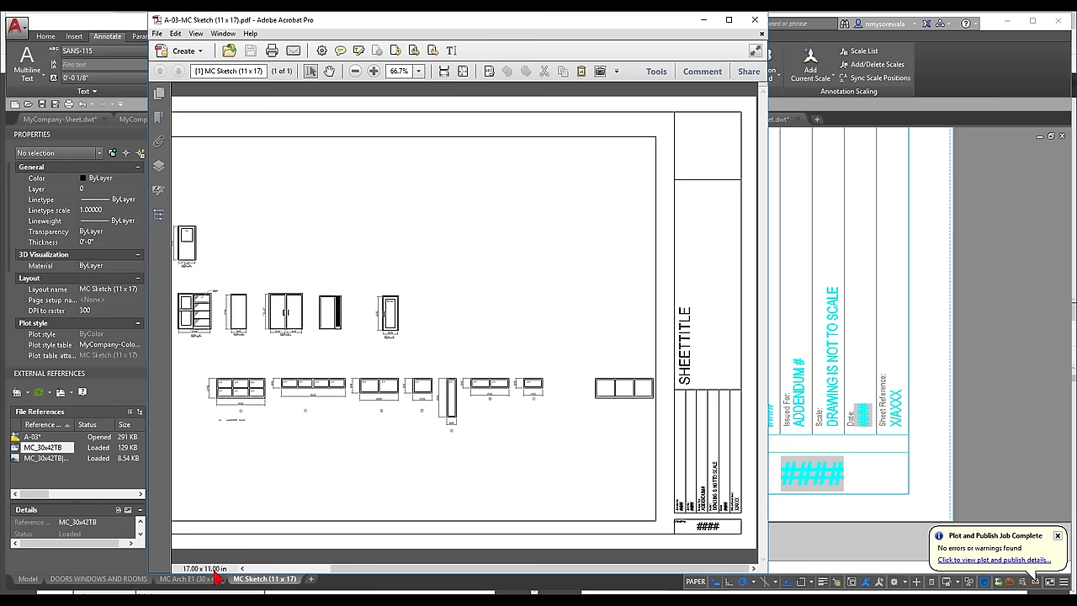
left_click(1008, 345)
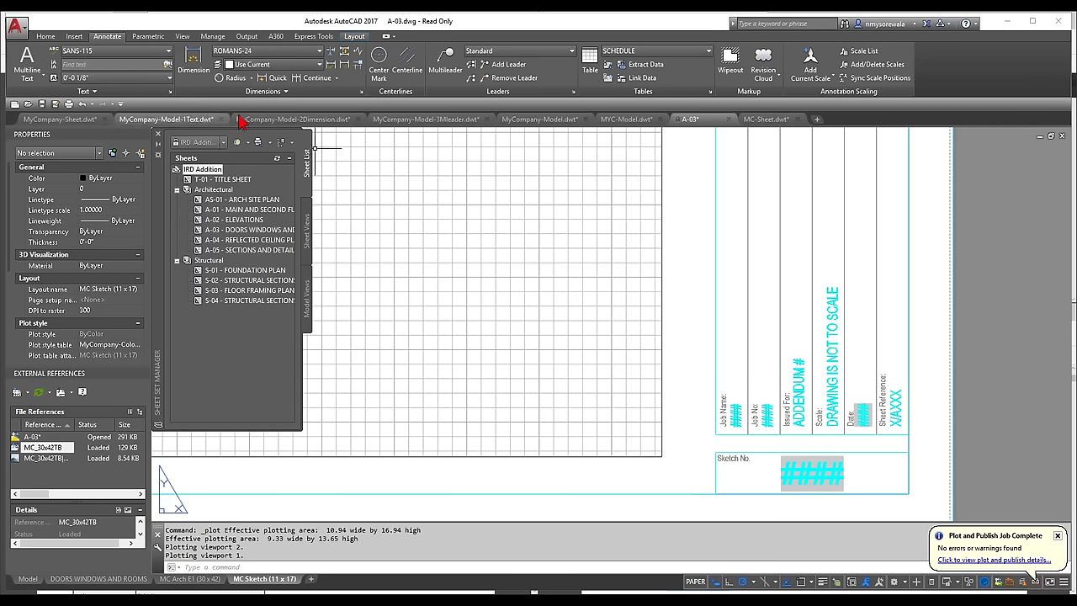
mouse_move(635, 125)
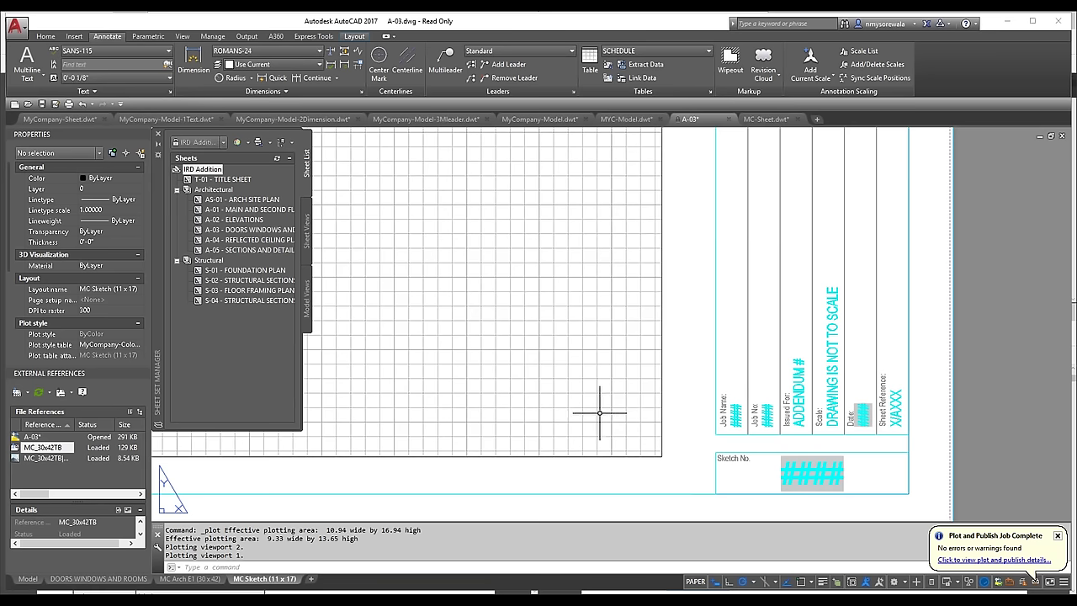
left_click(16, 31)
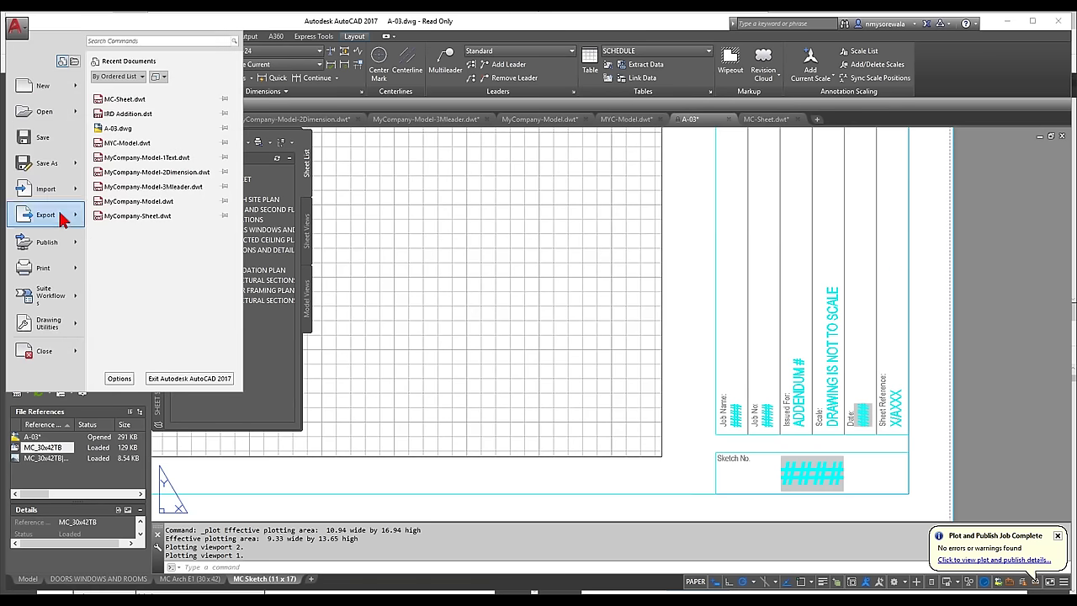
mouse_move(62, 242)
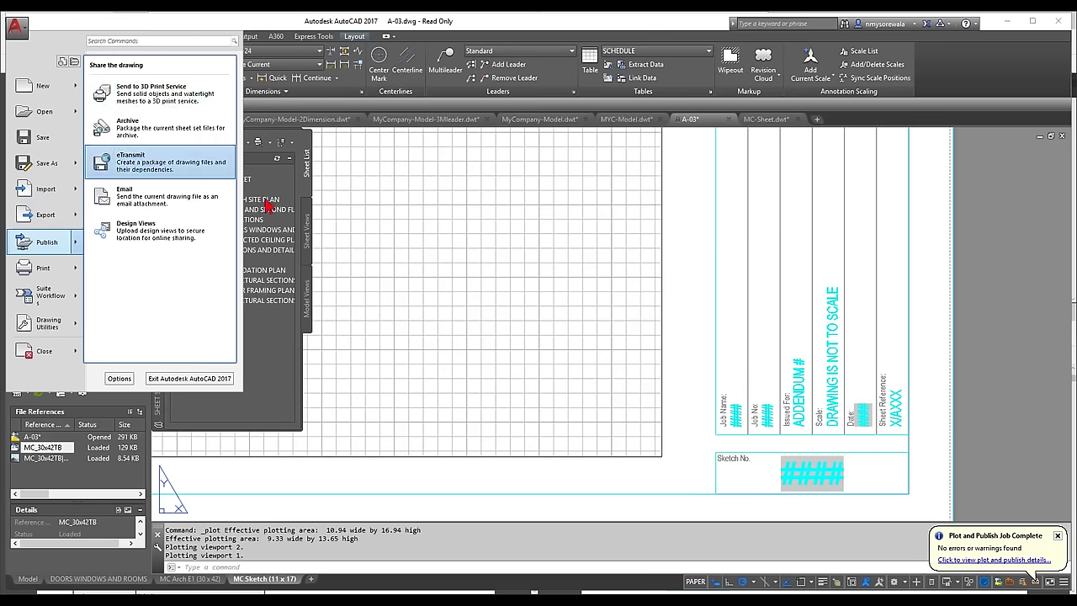
left_click(403, 327)
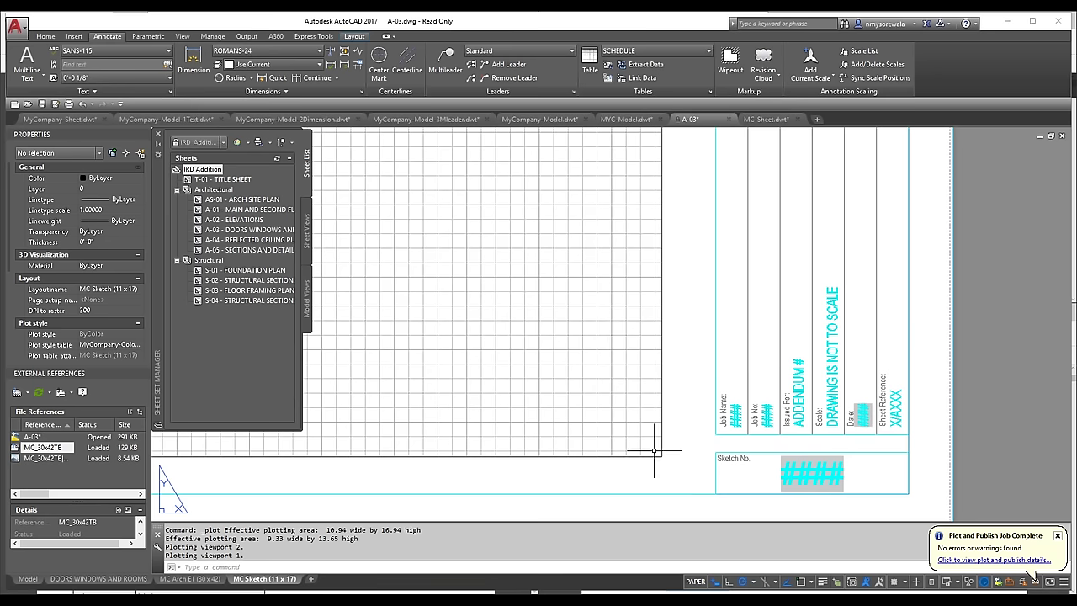
- Leave the sheet layouts and open the model space of A-03
left_click(190, 579)
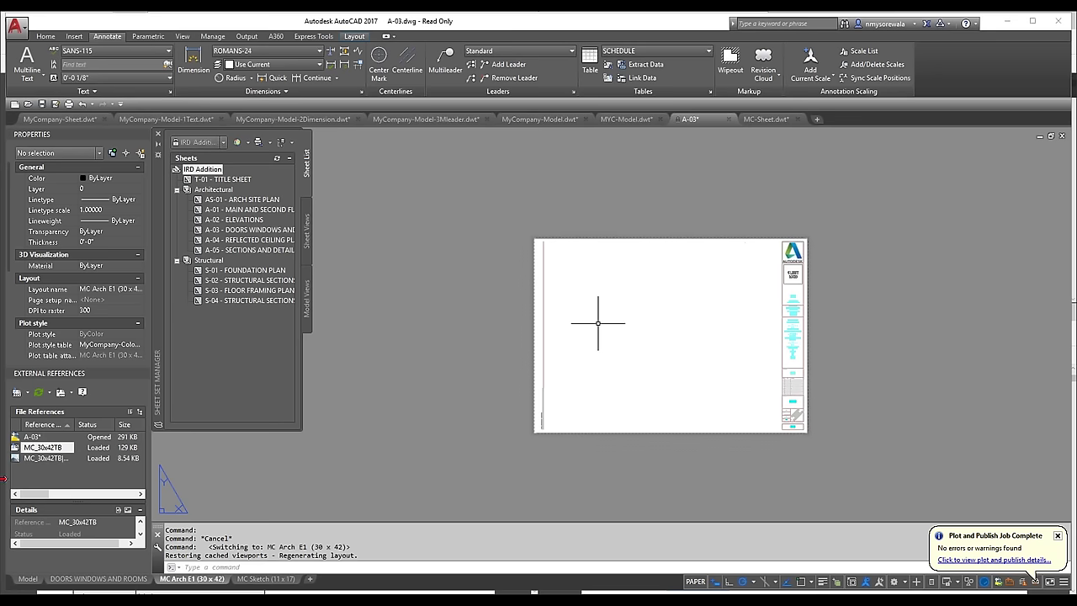
left_click(28, 579)
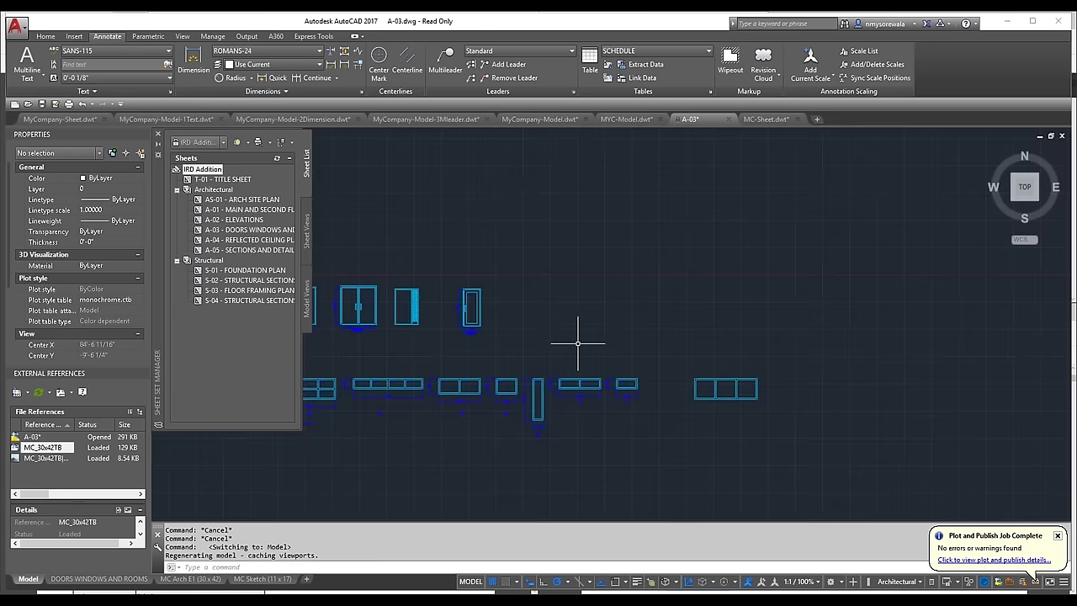
type("mtext")
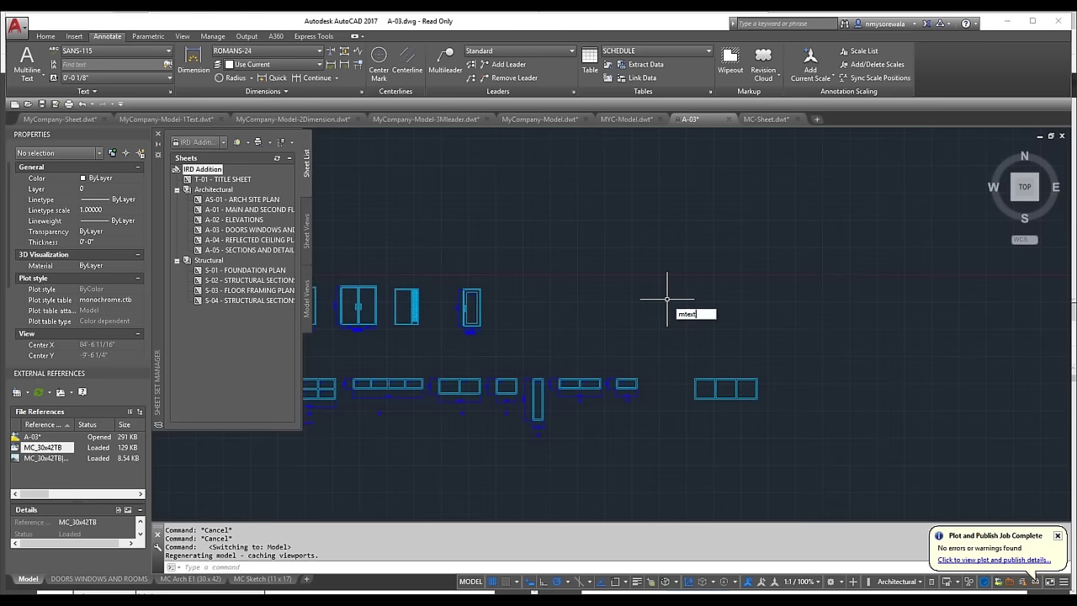
key("Return")
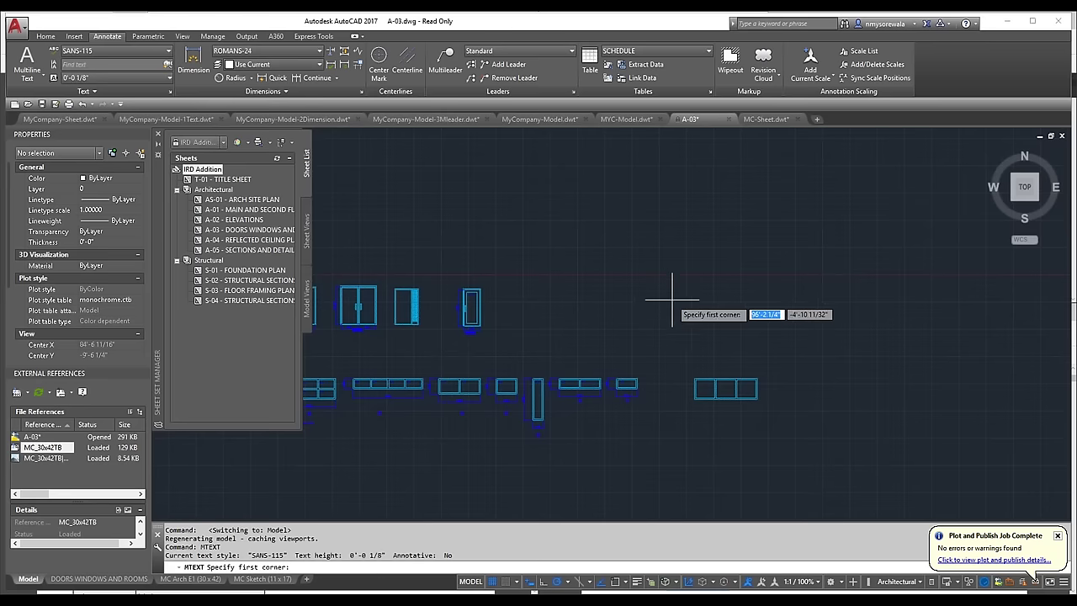
key("Escape")
key("Escape")
key("Escape")
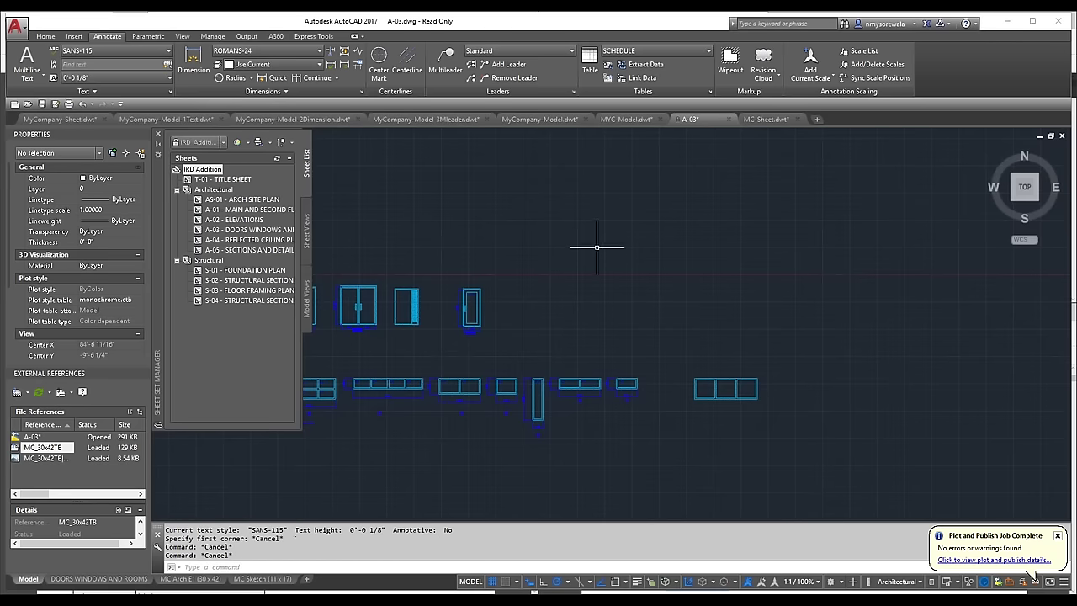
- Review the list of text styles in A-03, including the MC annotative styles, and close it without changes
type("s")
key("Return")
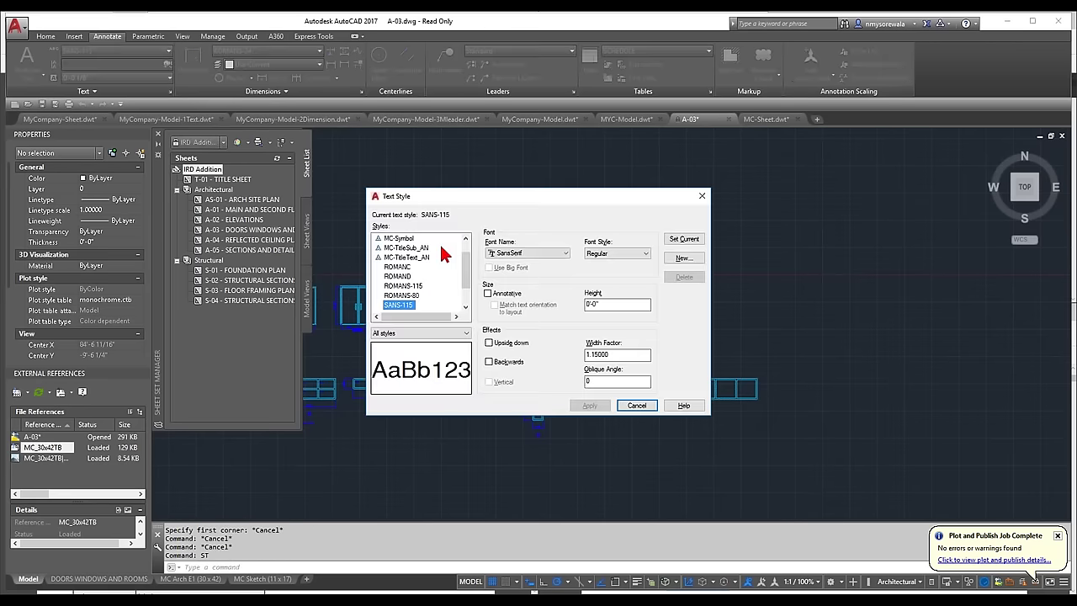
left_click_drag(466, 263, 462, 305)
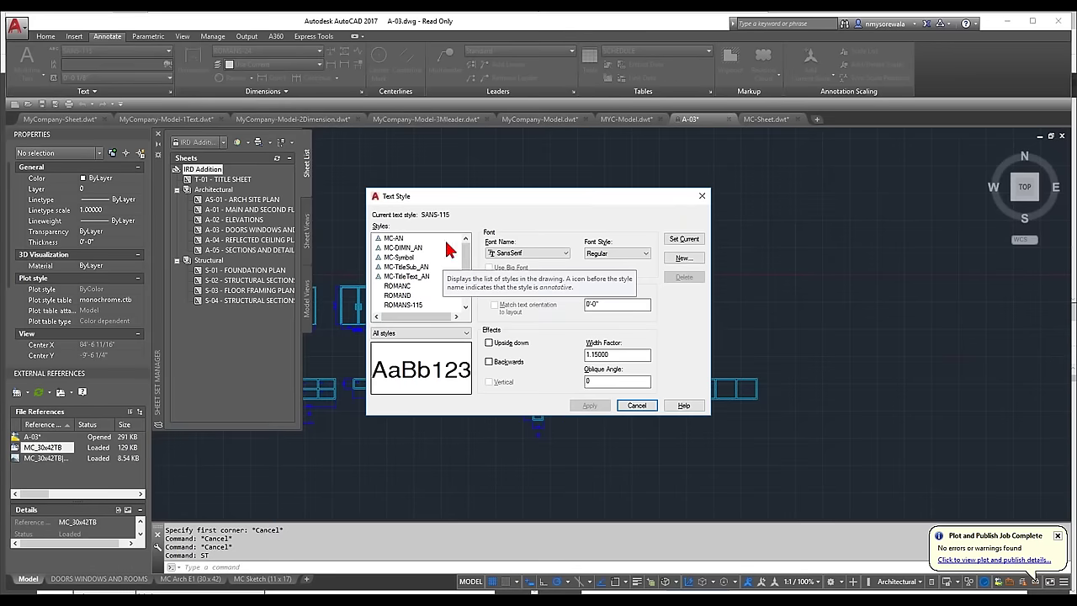
key("Escape")
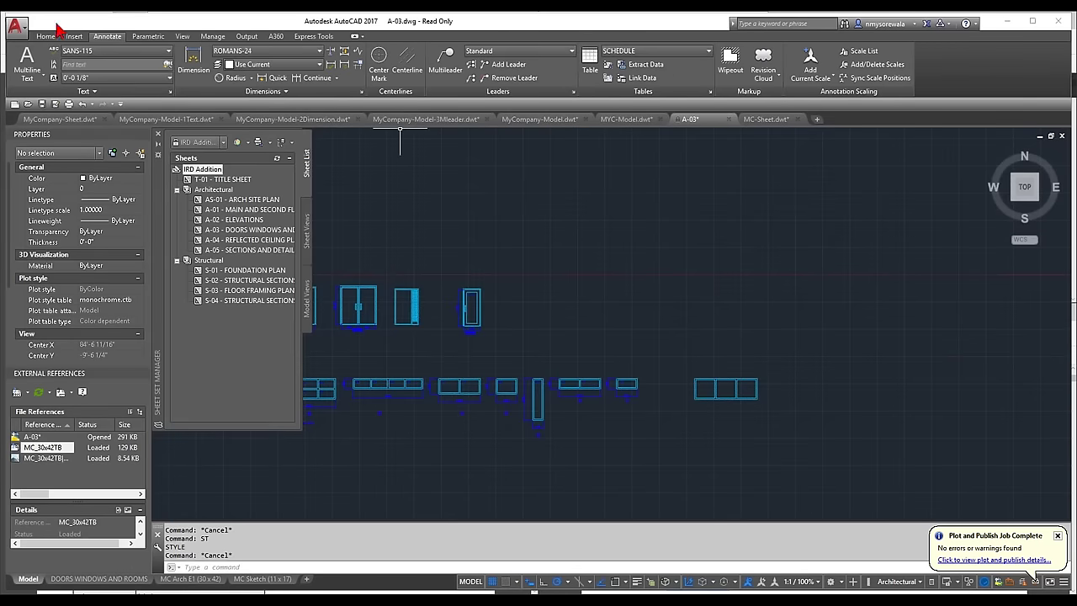
- Open A-02.dwg from the Architectural folder of the sample Sheet Sets
left_click(15, 28)
left_click(109, 87)
key("Escape")
left_click(15, 27)
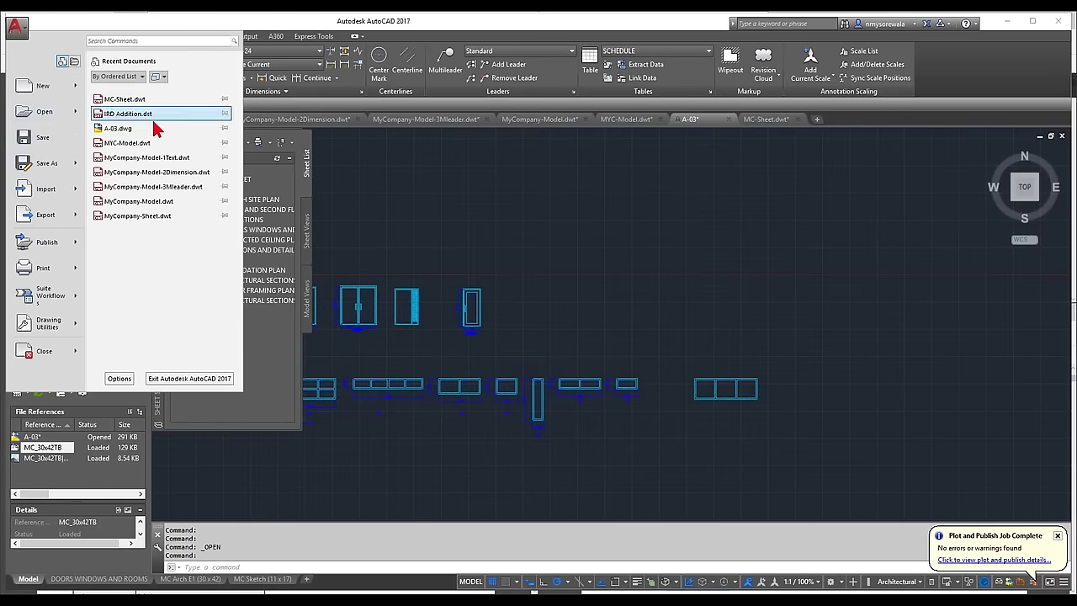
left_click(76, 118)
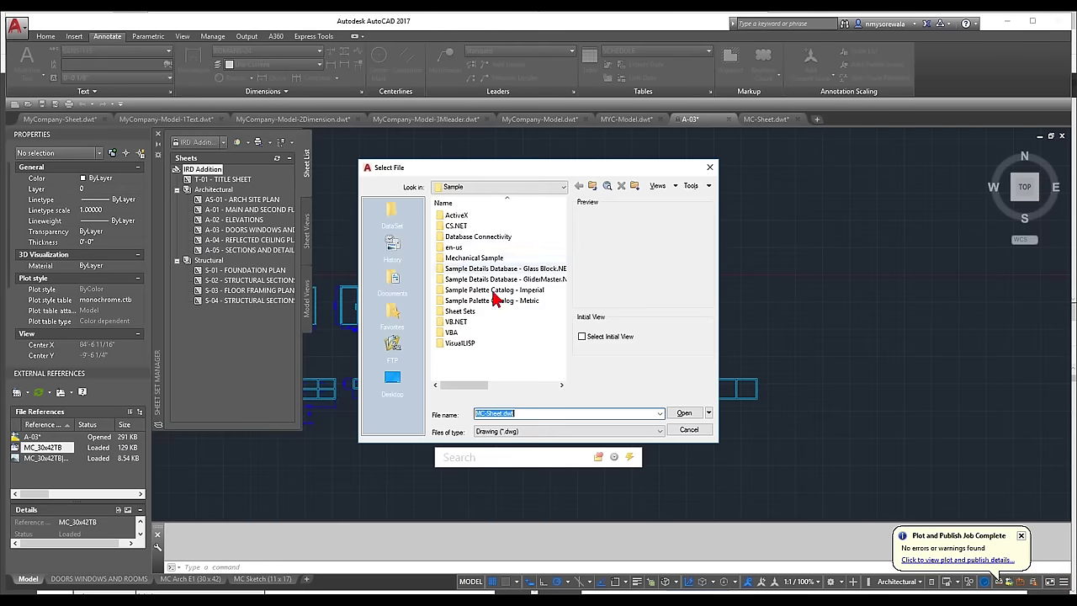
double_click(462, 311)
double_click(460, 216)
double_click(471, 228)
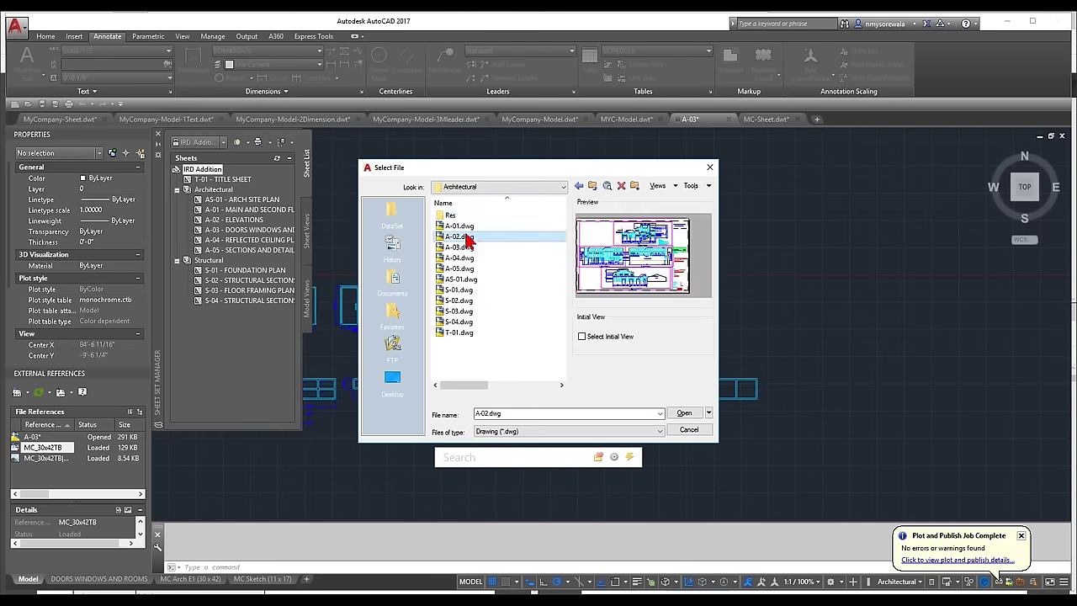
left_click(562, 343)
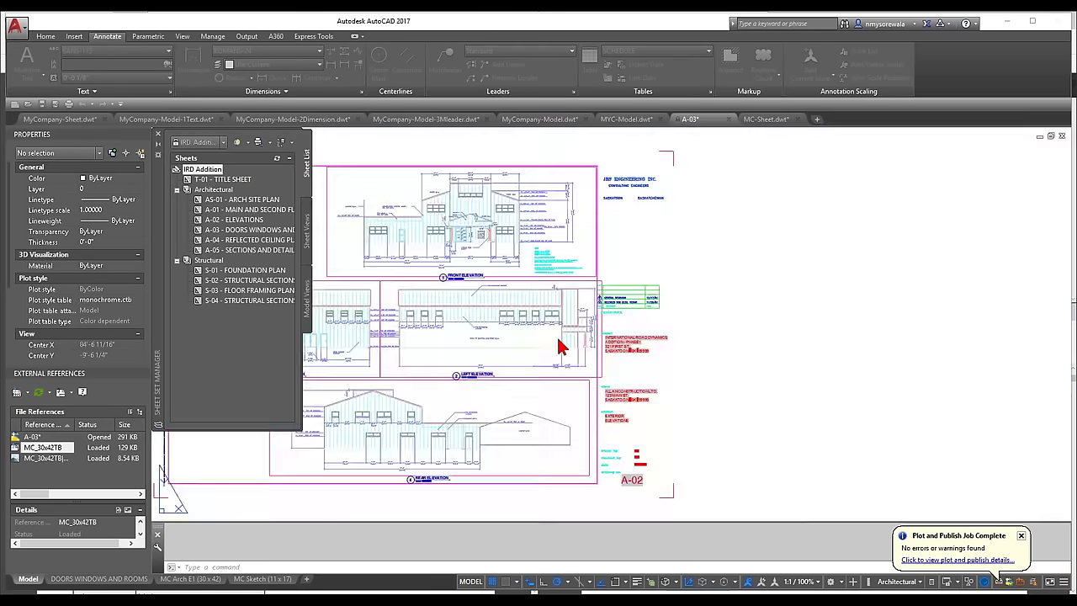
- Review the list of text styles in A-02, from ROMANC to STANDARD, and close it without changes
type("t")
key("Return")
key("Escape")
key("Escape")
key("Escape")
type("st")
key("Return")
left_click(412, 244)
left_click(404, 286)
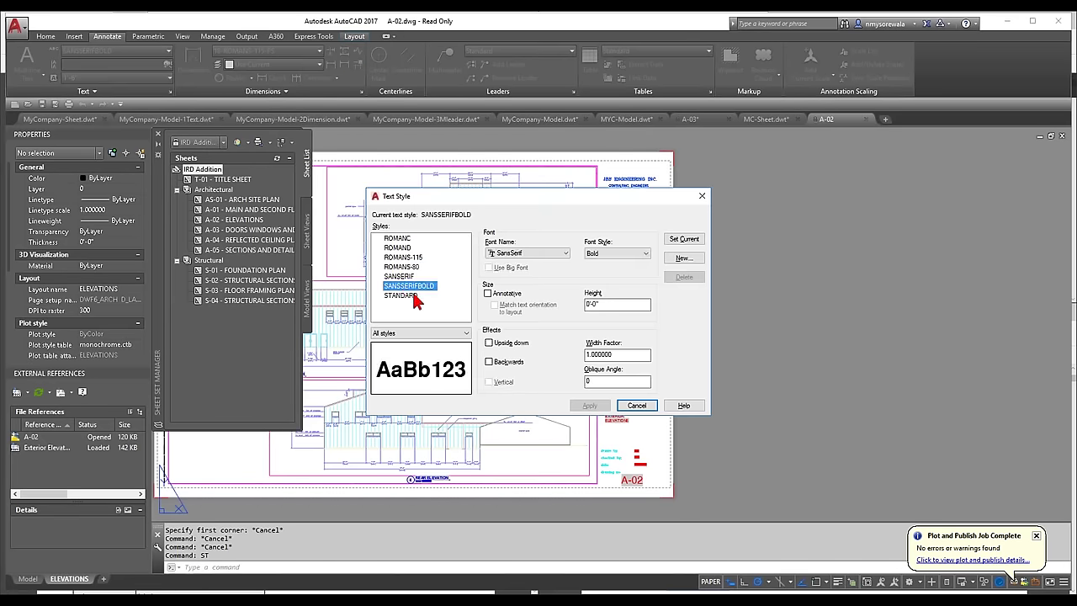
left_click(410, 295)
left_click(637, 406)
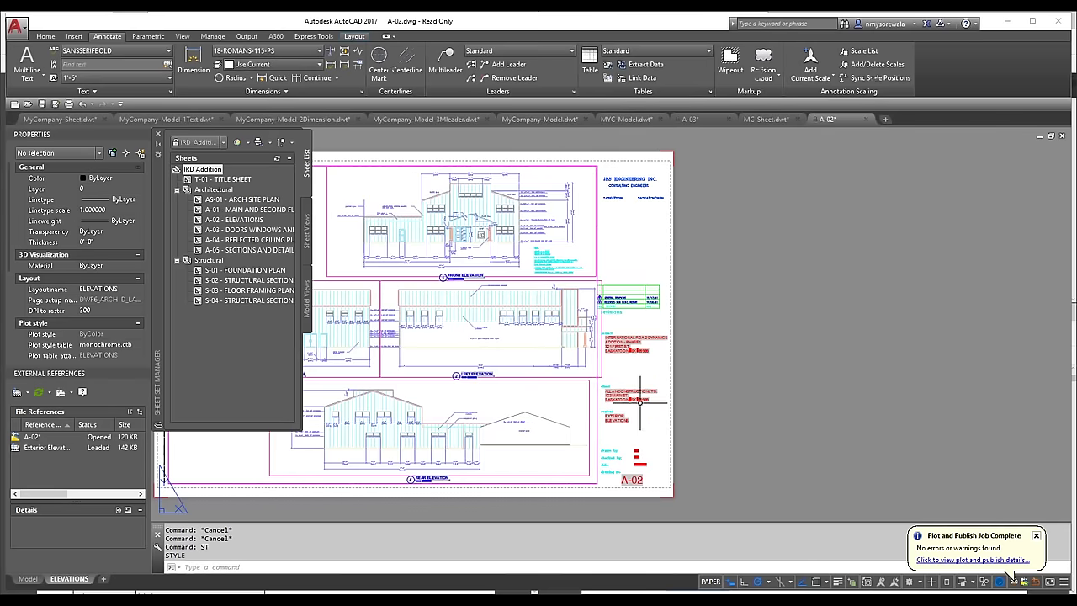
- Insert MyCompany-StylesnLayers.dwg at a picked point in the ELEVATIONS layout at scale 1, and delete the inserted block
type("i")
key("Return")
left_click(637, 241)
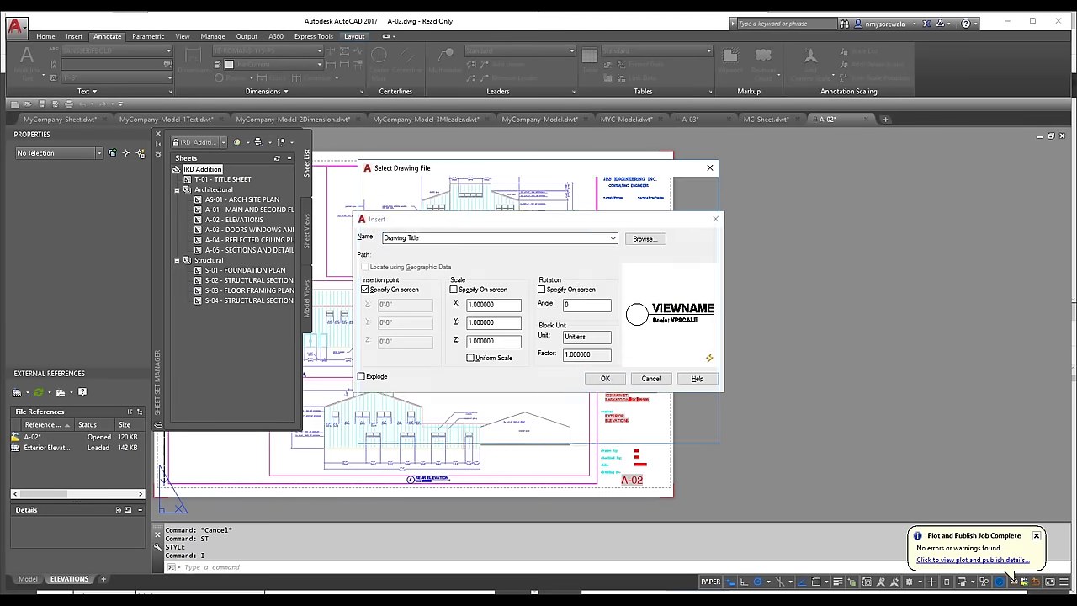
left_click(475, 228)
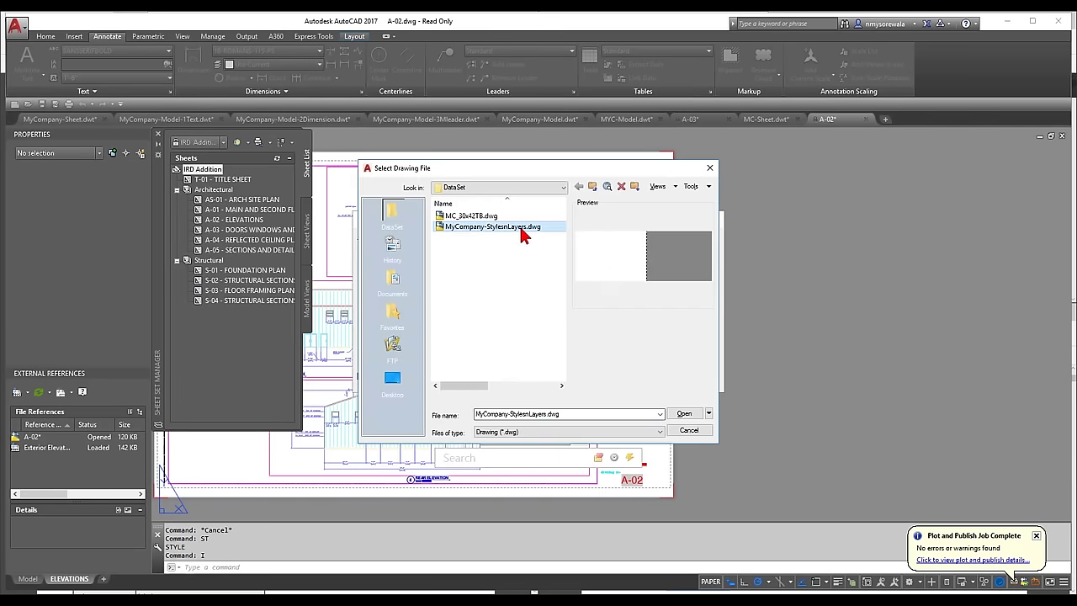
left_click(685, 413)
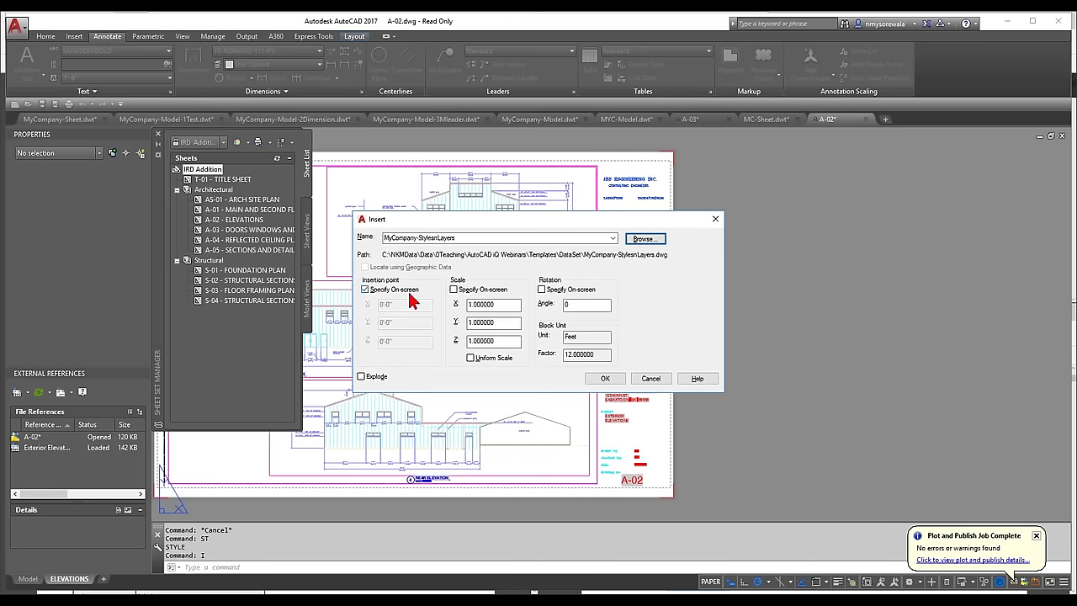
left_click(605, 379)
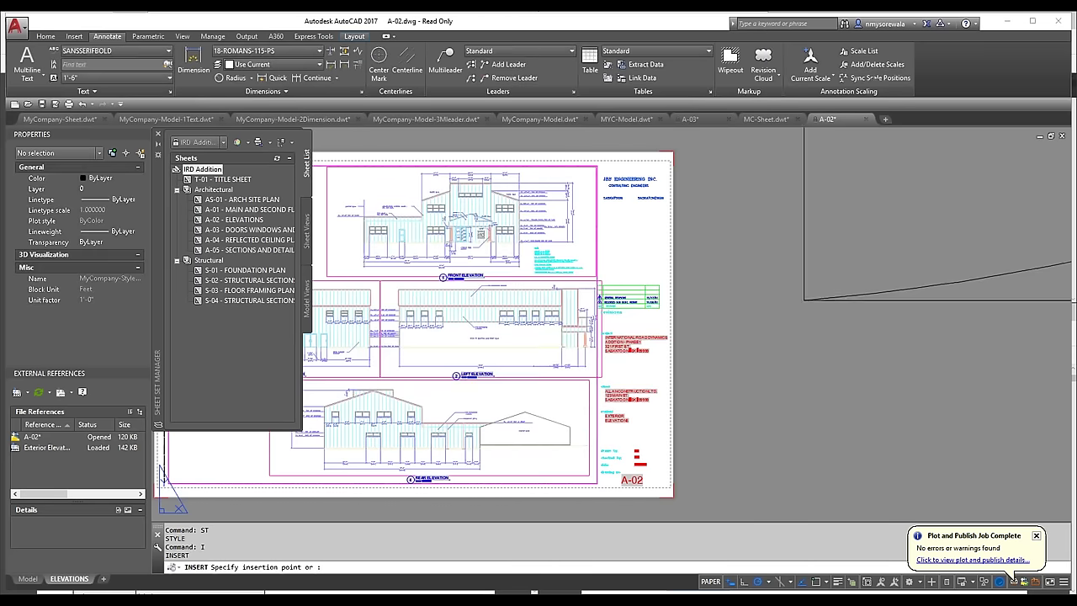
scroll(692, 380, "up", 5)
scroll(692, 380, "down", 5)
left_click(665, 299)
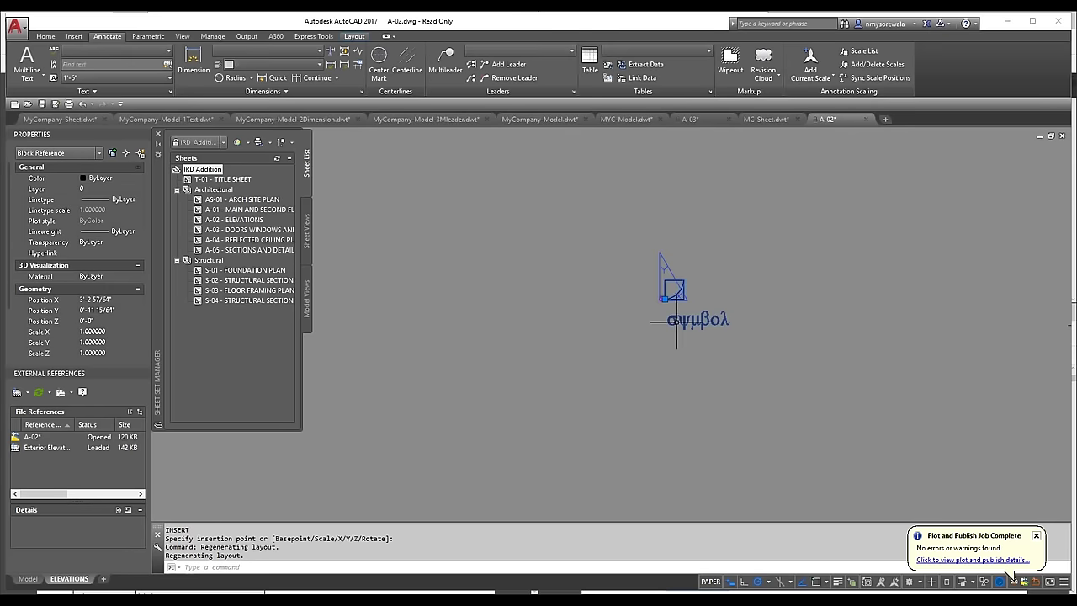
key("Delete")
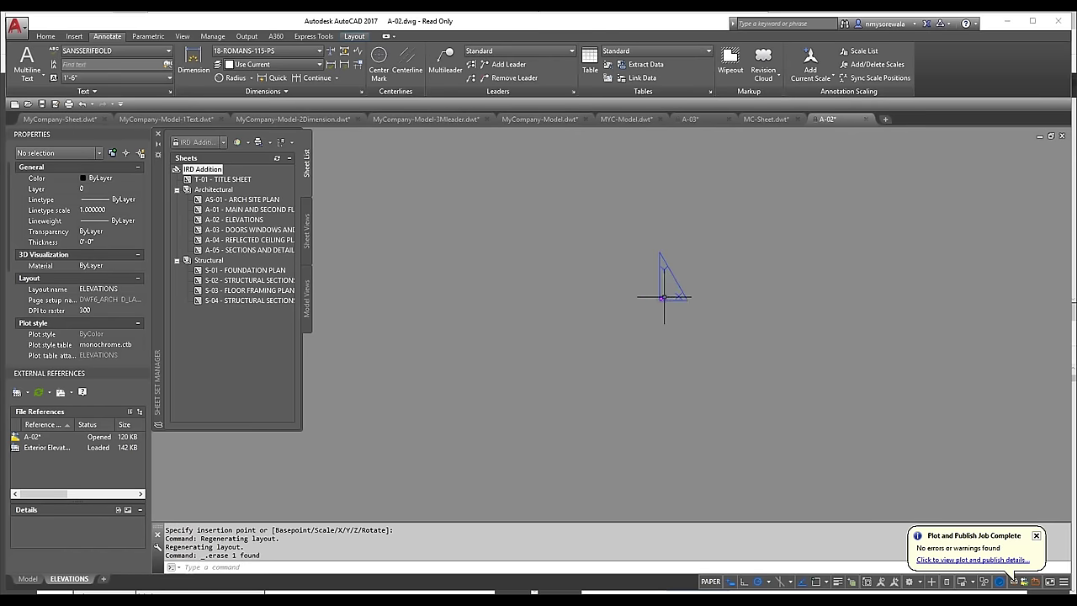
- Switch A-02 to model space, and open MyCompany-StylesnLayers.dwg from the DataSet folder
left_click(30, 580)
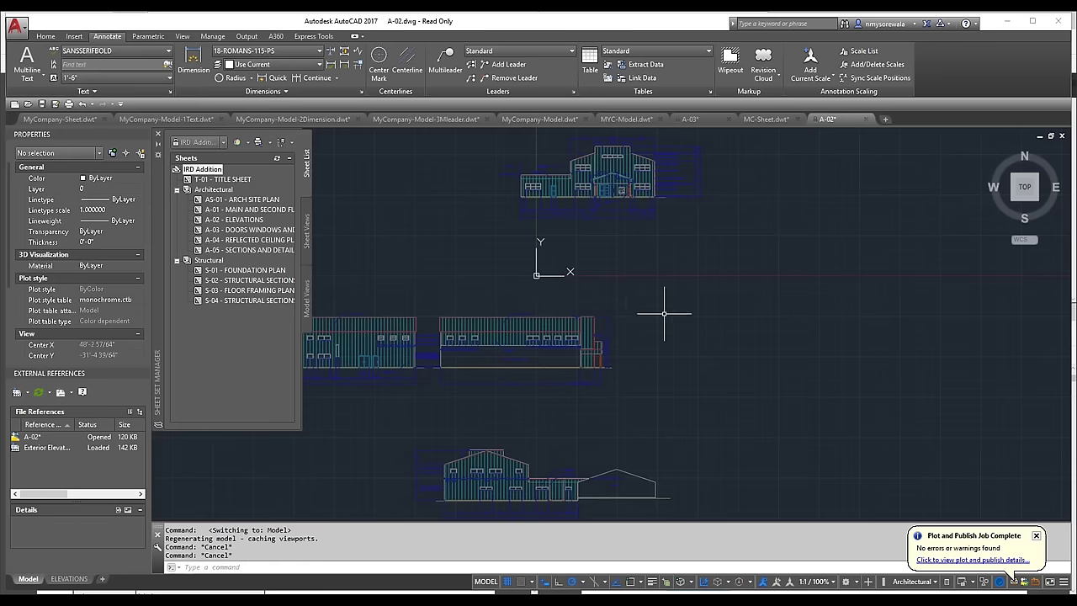
left_click(15, 27)
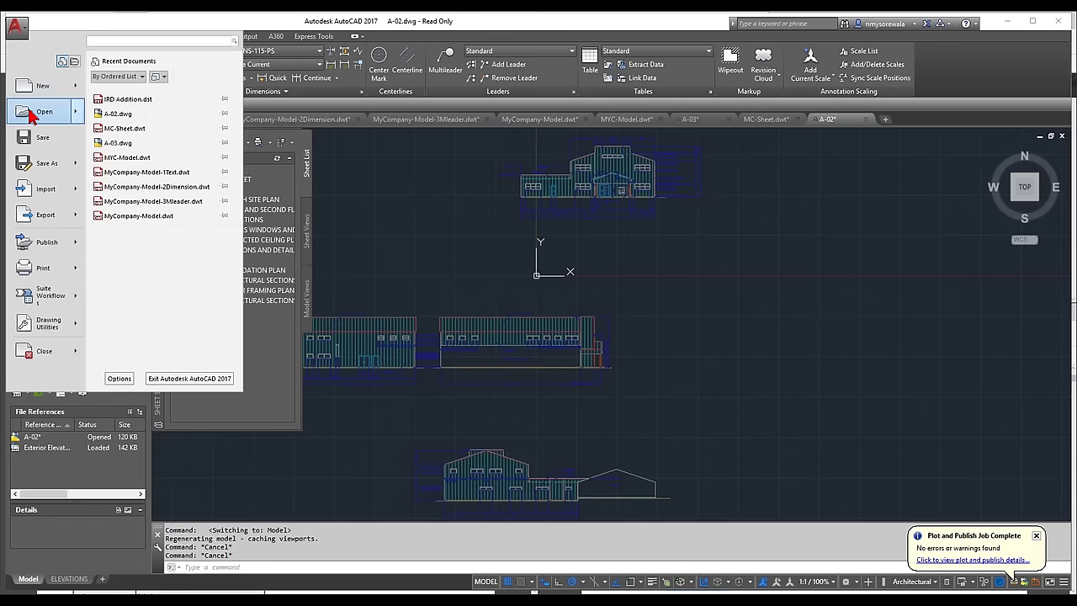
left_click(30, 115)
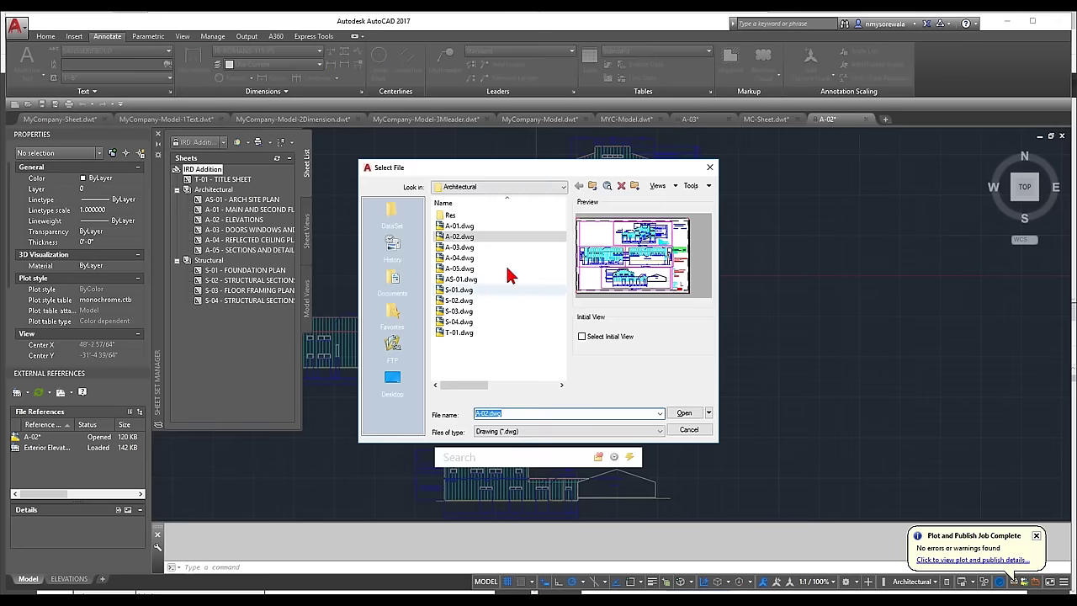
left_click(392, 211)
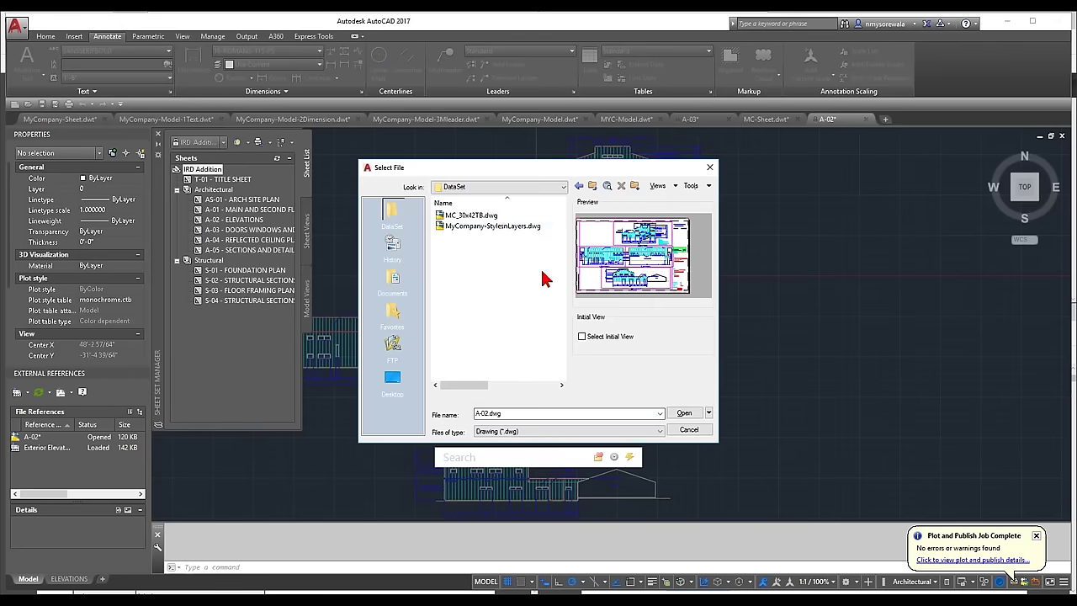
left_click(494, 233)
double_click(494, 232)
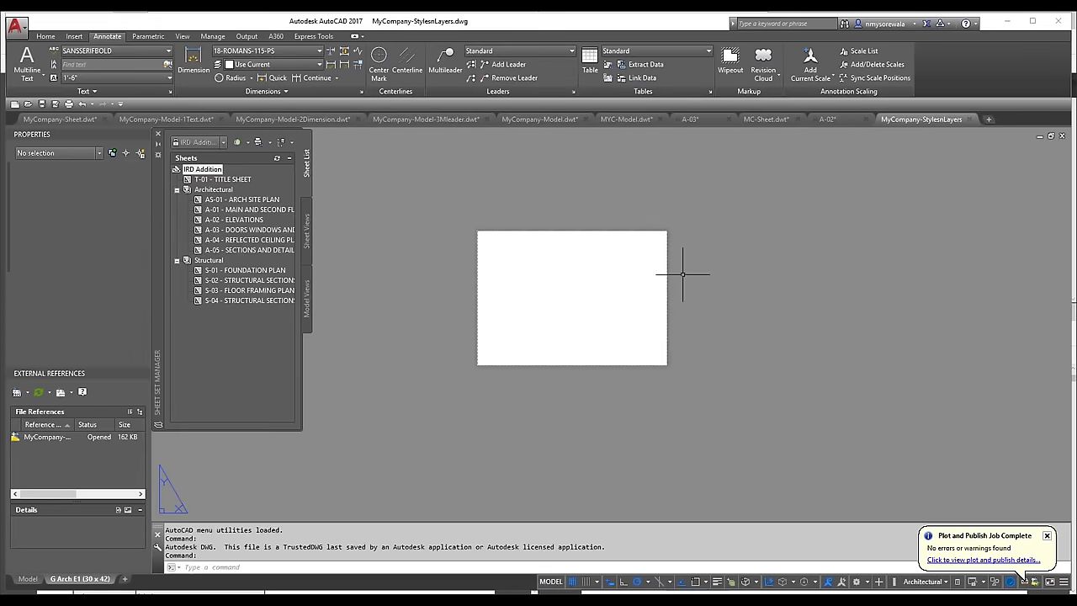
- Examine the sample texts, dimensions and leaders in the model space of MyCompany-StylesnLayers
key("ctrl+Page_Up")
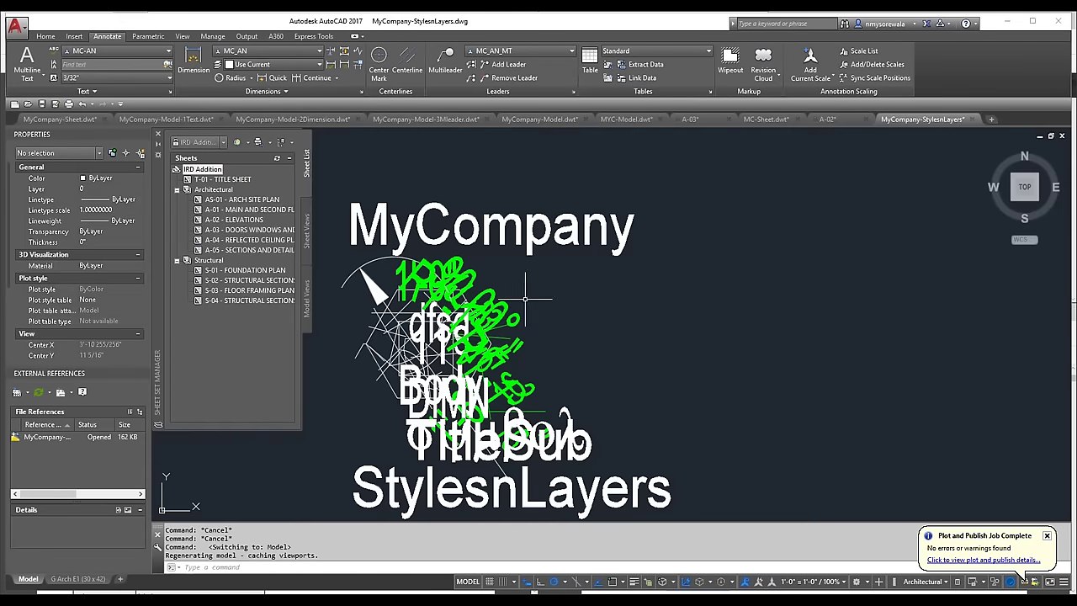
scroll(419, 345, "up", 2)
scroll(602, 203, "down", 4)
scroll(589, 217, "up", 4)
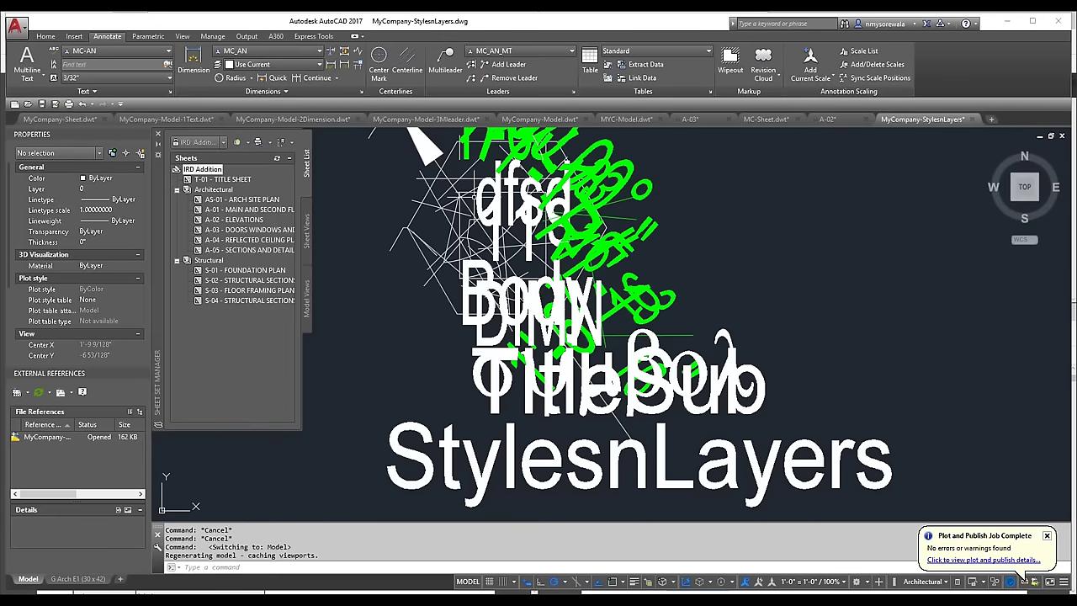
scroll(467, 396, "down", 4)
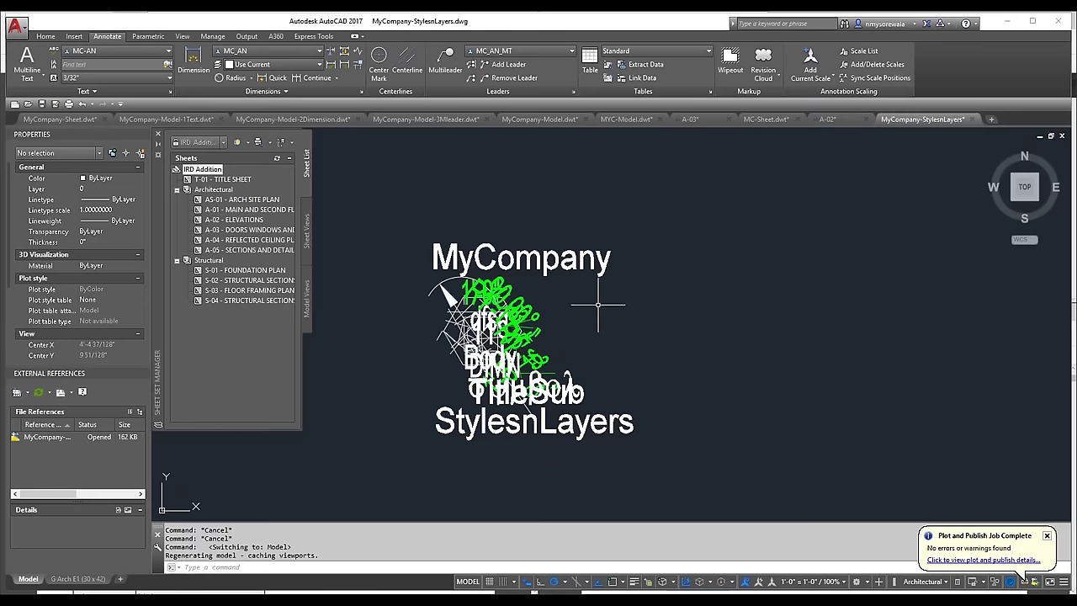
- Return to A-02 and check its text style list for the MC styles, closing it without changes
key("ctrl+Tab")
key("ctrl+Tab")
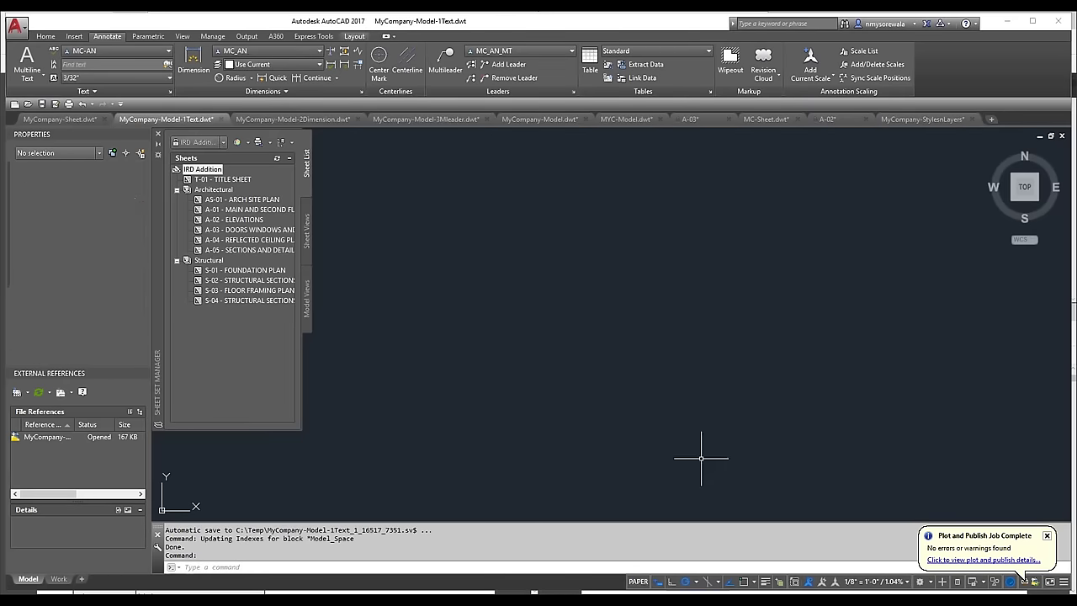
left_click(828, 119)
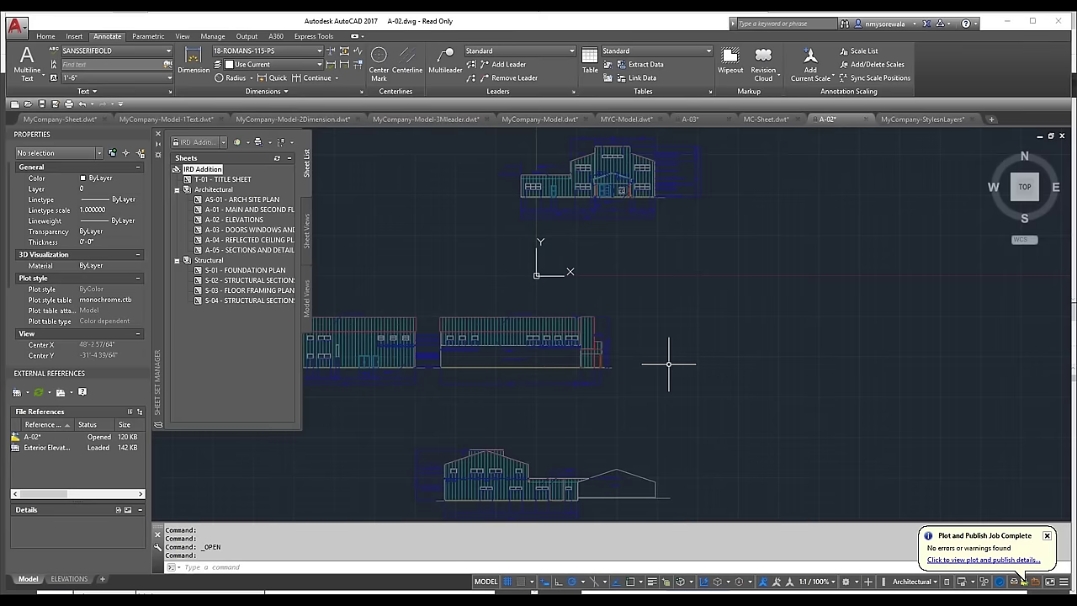
type("ST")
key("Return")
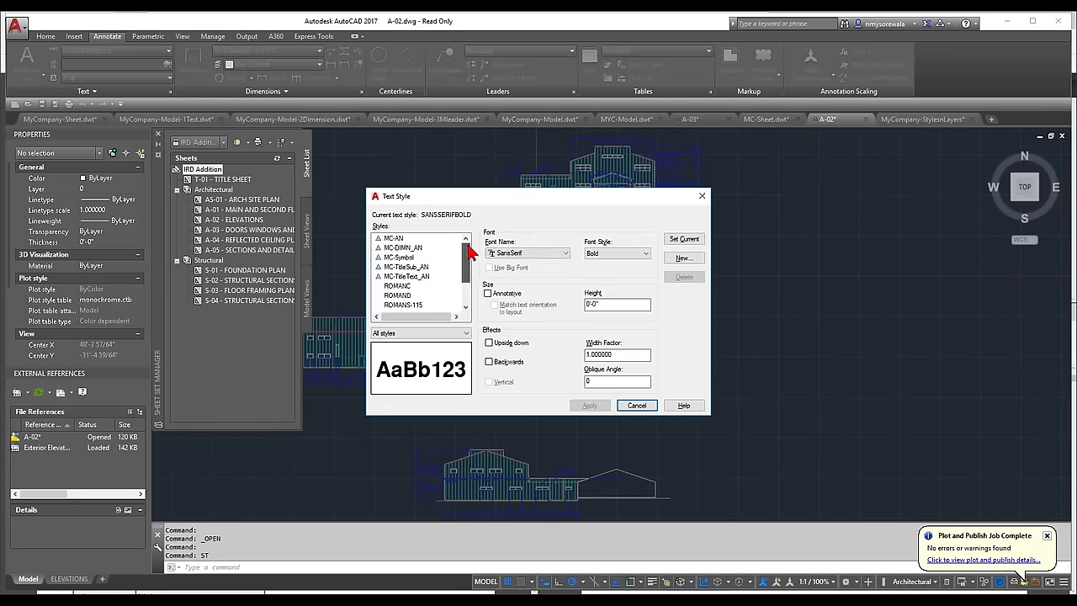
key("Escape")
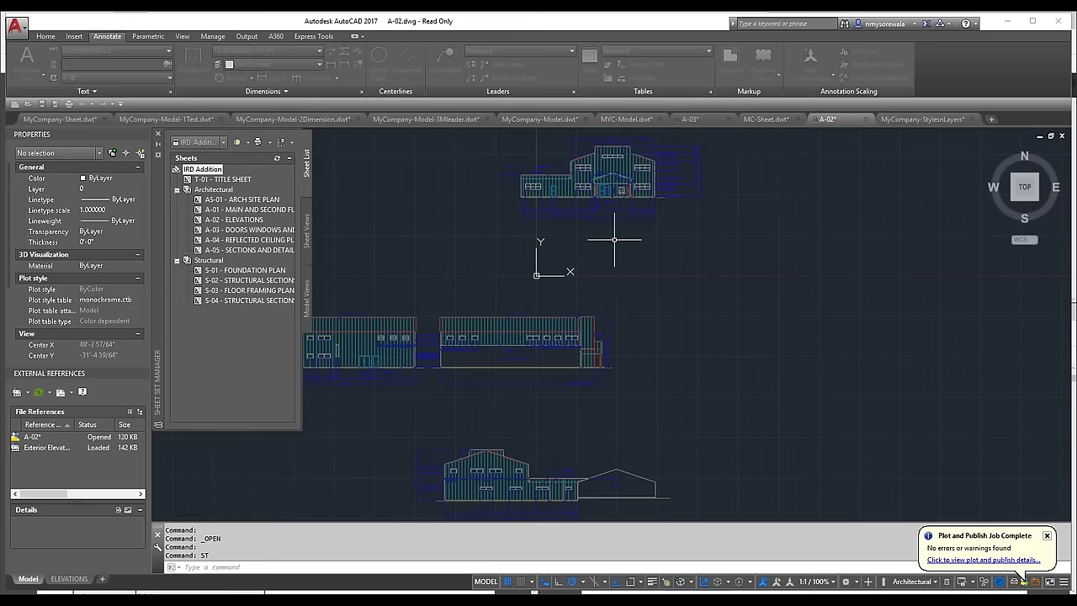
- Check the MC_AN style and its preview in A-02's dimension styles, and close the list without changes
type("DDIM")
key("Return")
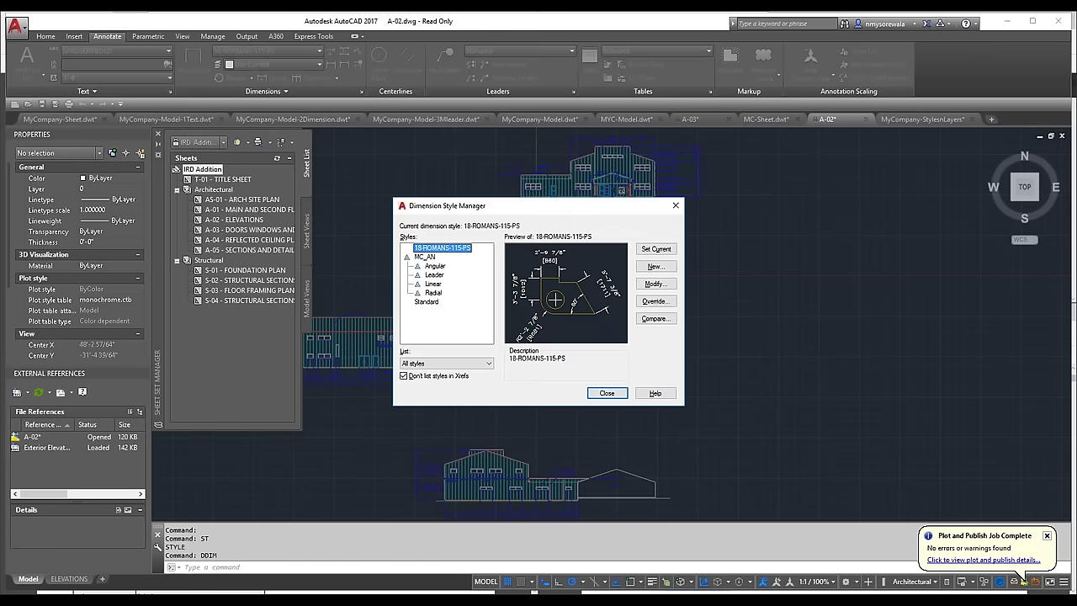
left_click(426, 257)
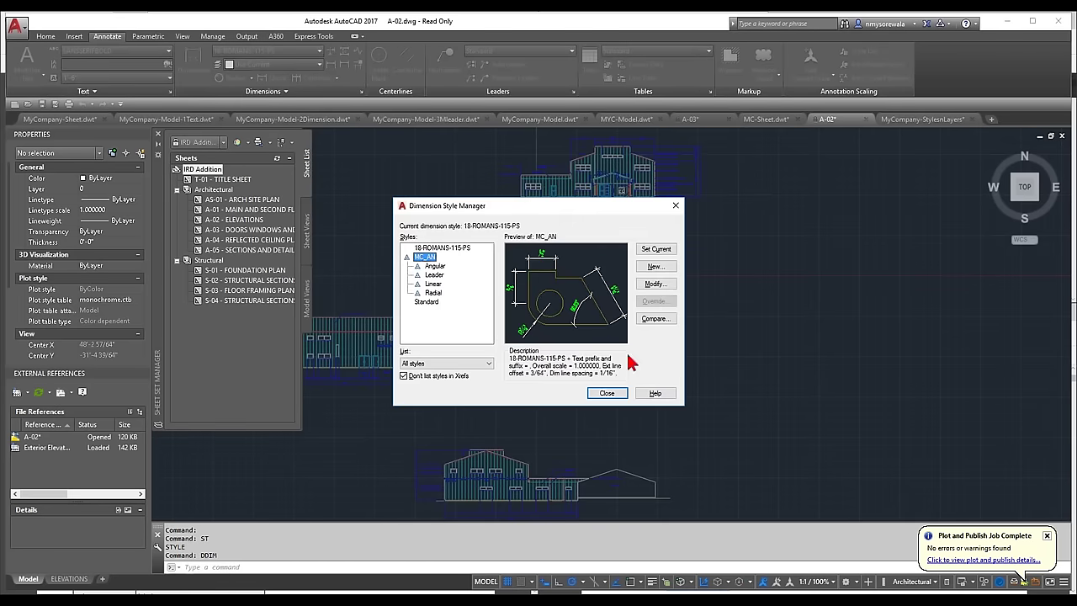
left_click(607, 393)
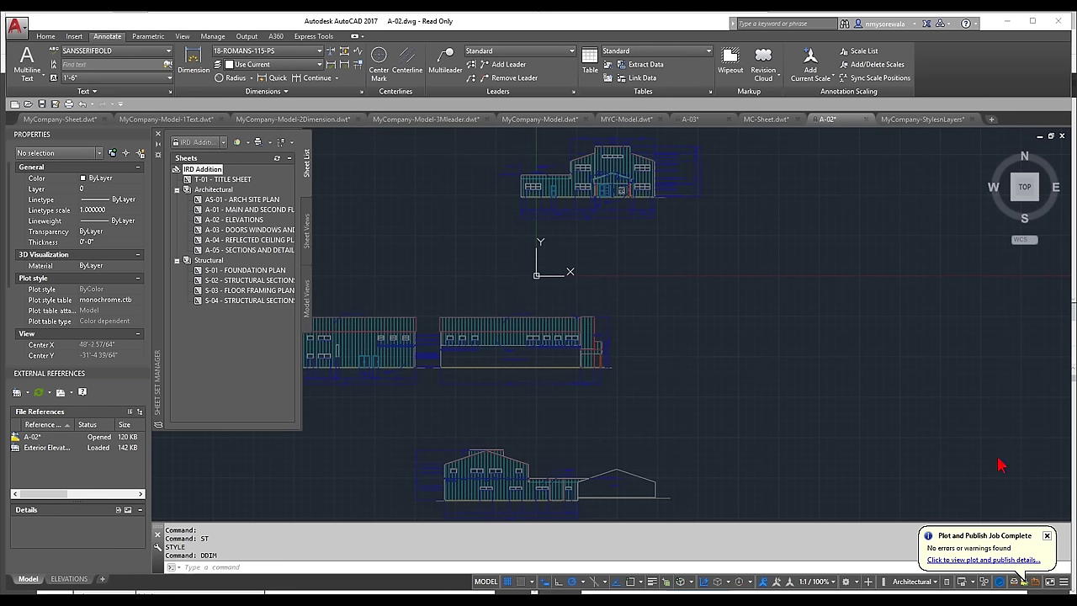
- Dismiss the plot notification, and start the slide show of the company template presentation in PowerPoint
left_click(1047, 536)
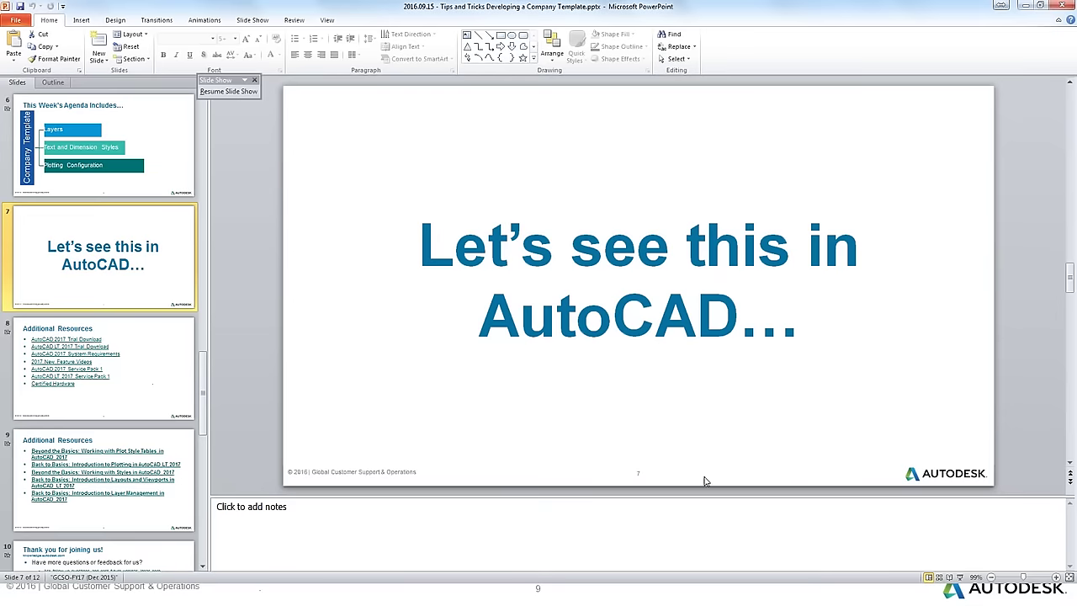
left_click(961, 578)
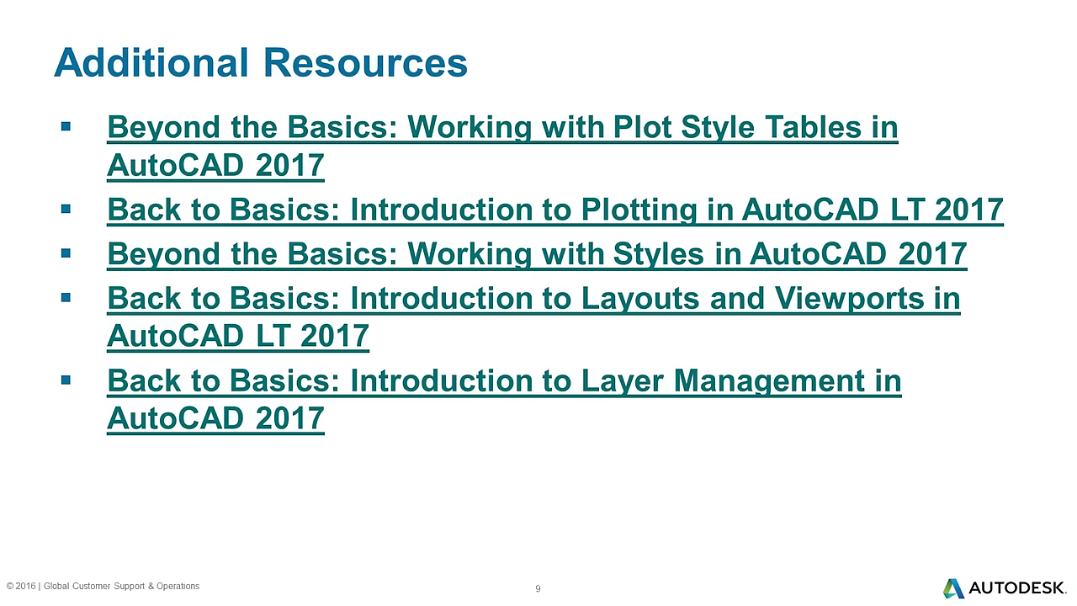
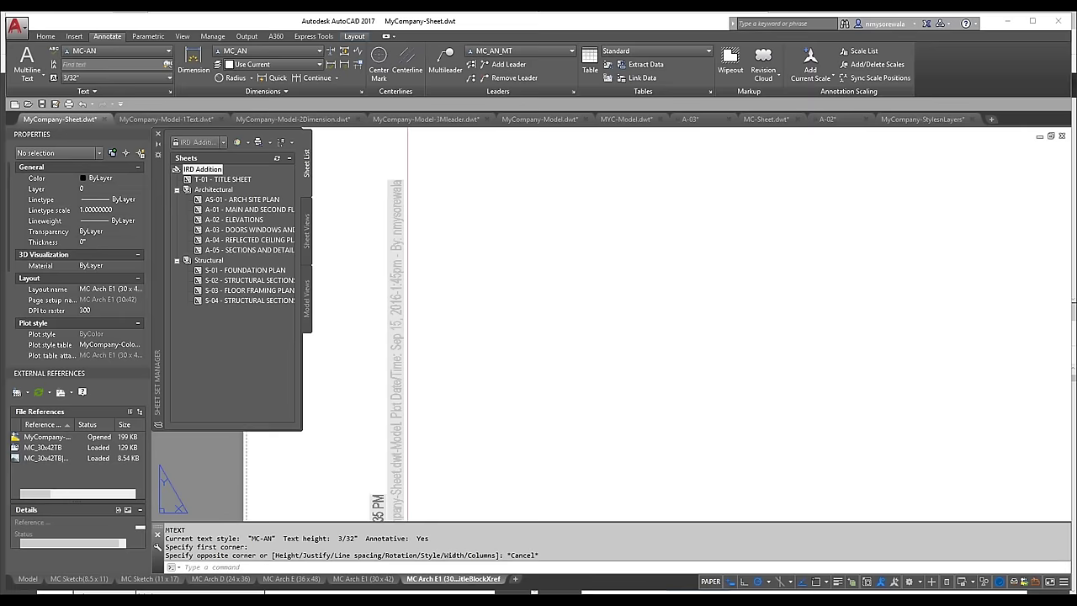
- Examine the saved-by and file path stamp texts of the MC_30x42TB title block reference in MyCompany-Sheet.dwt, leaving nothing selected
key("Escape")
scroll(473, 432, "up", 5)
scroll(467, 422, "down", 2)
left_click(455, 446)
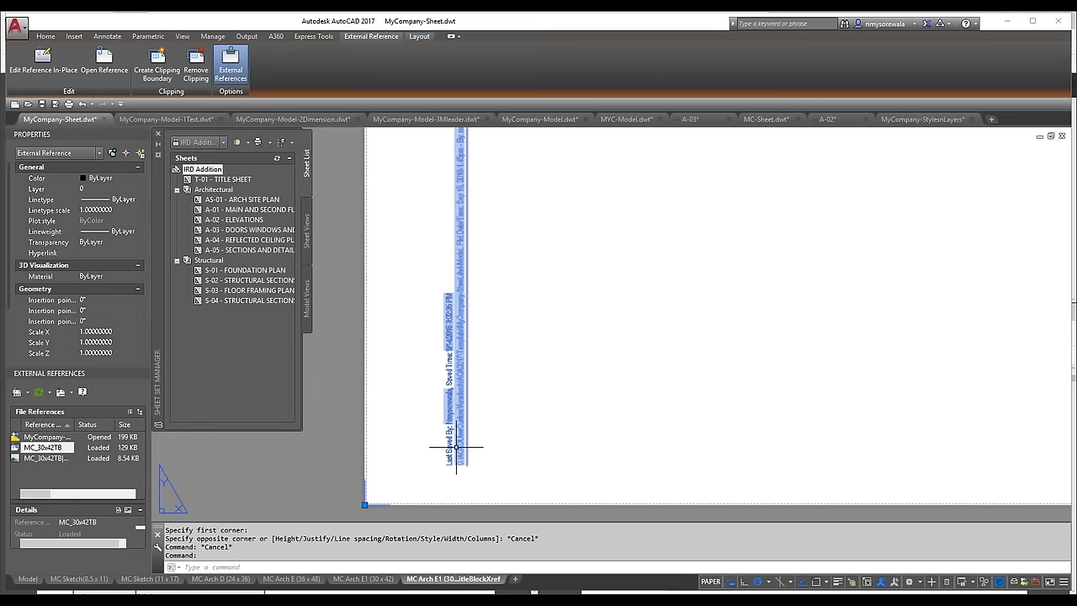
key("Escape")
key("Escape")
scroll(455, 407, "up", 3)
left_click(486, 376)
key("Escape")
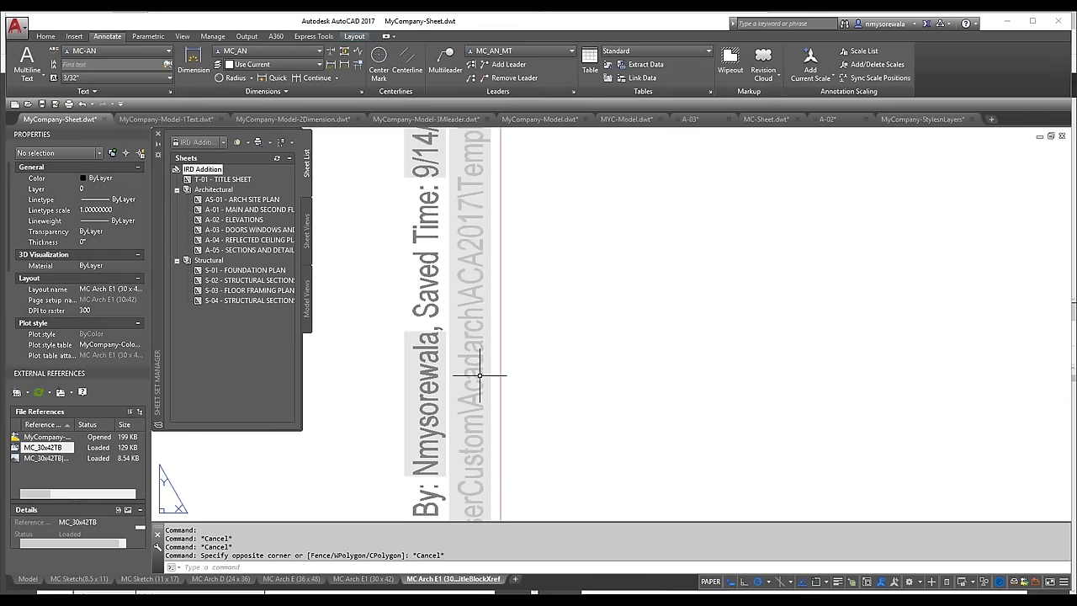
- Open the nested stamp reference inside MC_30x42TB for in-place editing, with the file path stamp text as its working set
double_click(478, 376)
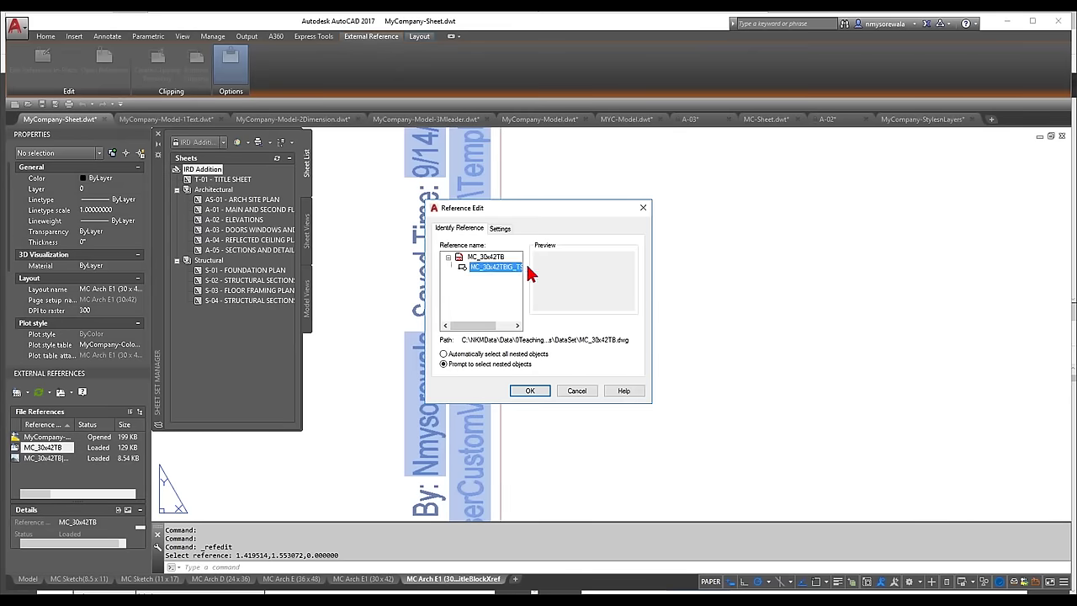
left_click(530, 391)
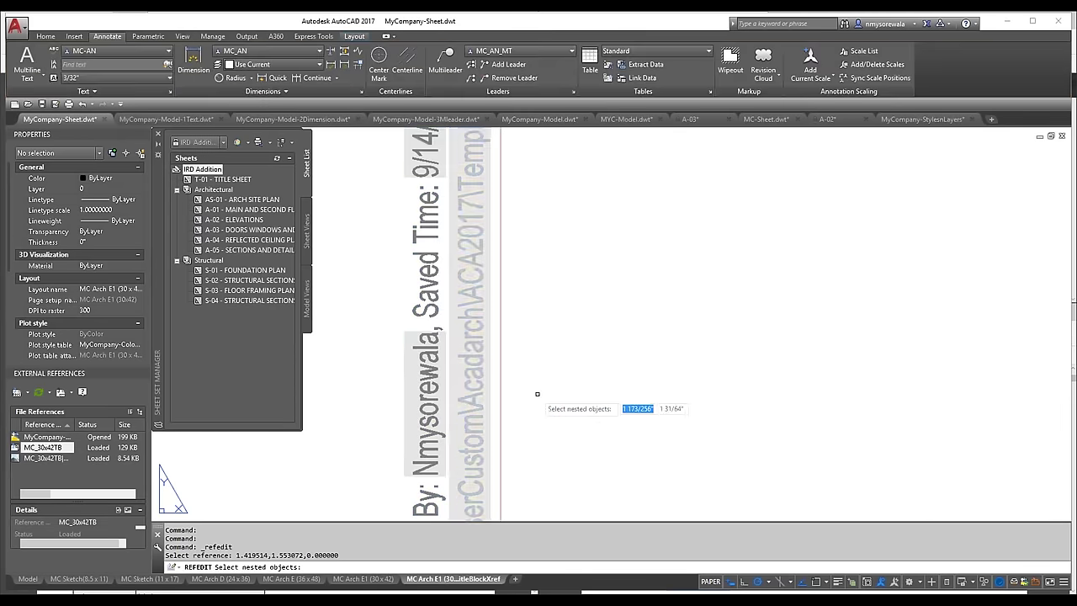
left_click(481, 400)
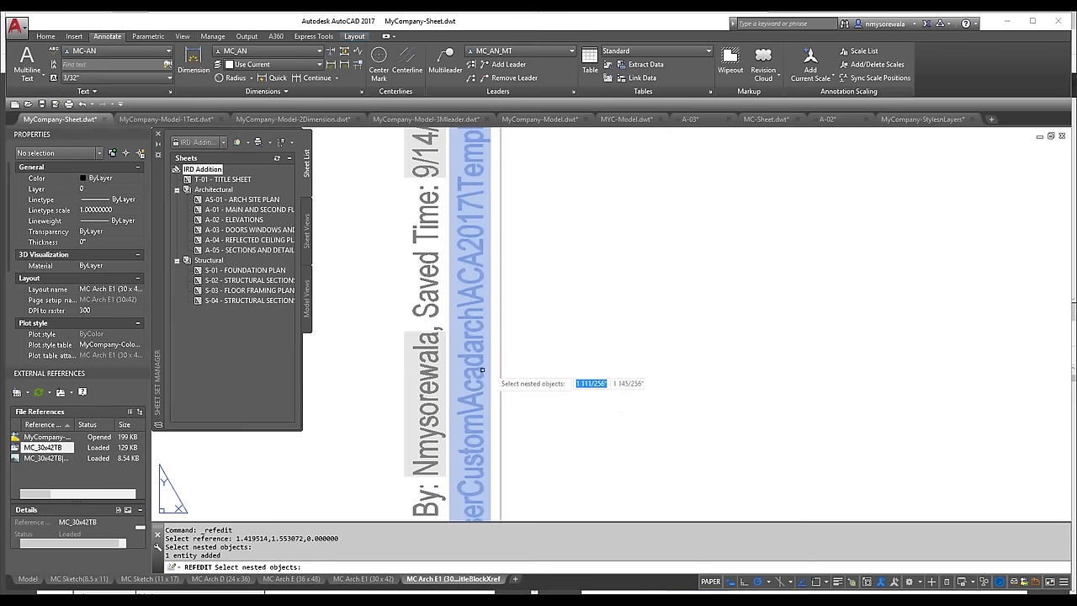
key("Return")
left_click(486, 354)
right_click(481, 341)
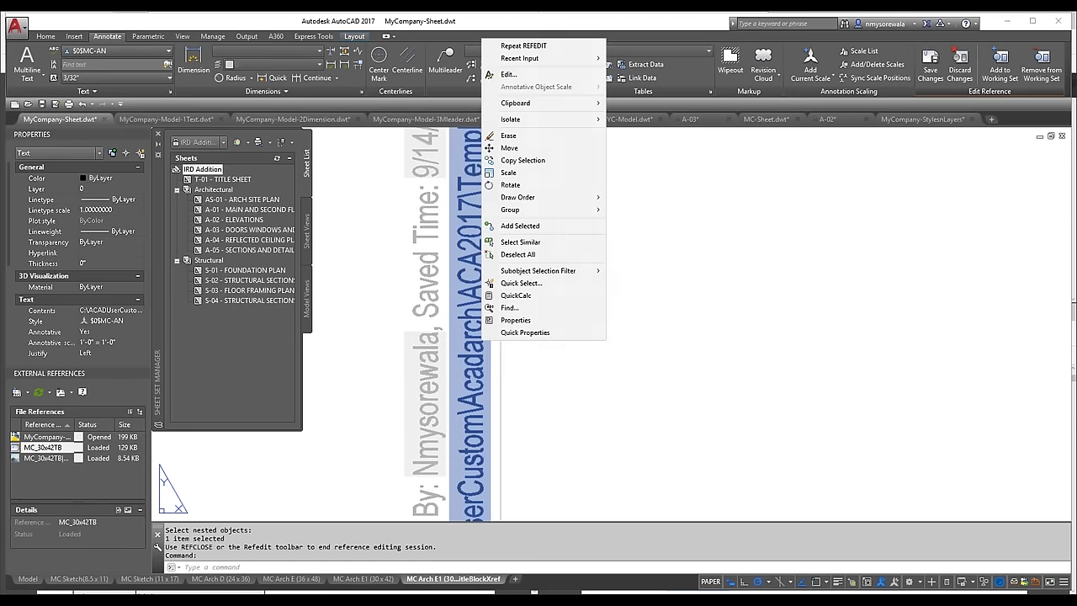
left_click(525, 173)
key("Escape")
left_click(479, 239)
key("Escape")
- Examine the DIESEL expression of the field in the file path stamp text, and leave the text without changing it
double_click(479, 239)
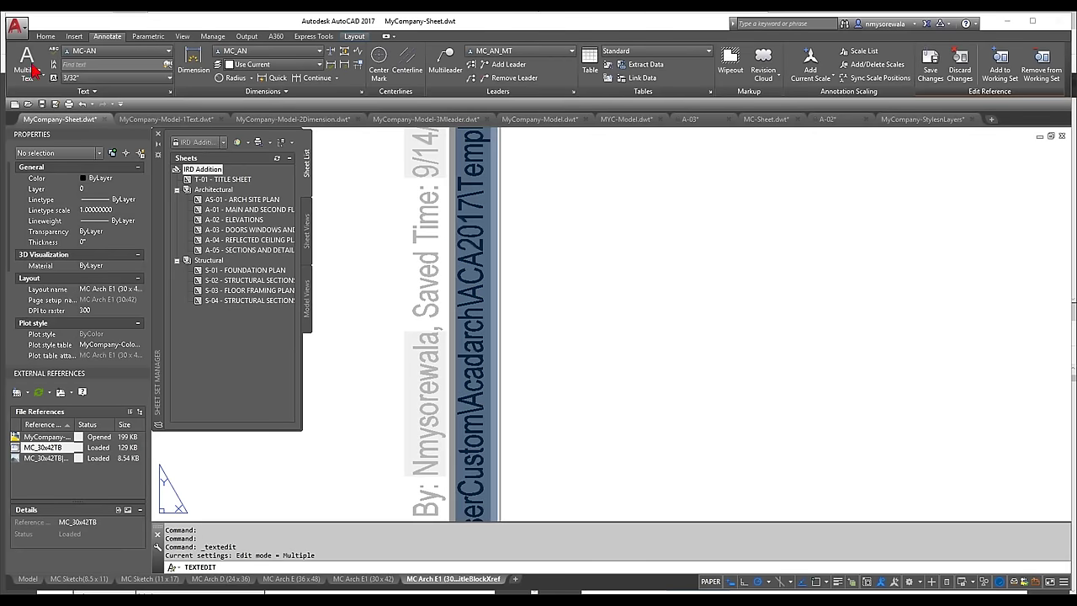
right_click(489, 262)
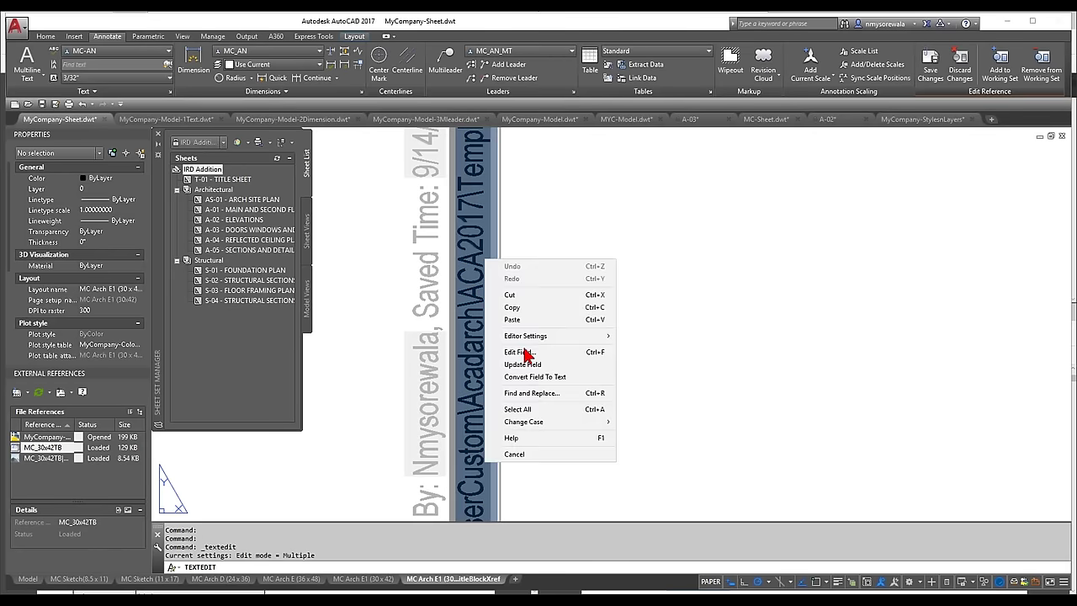
left_click(552, 354)
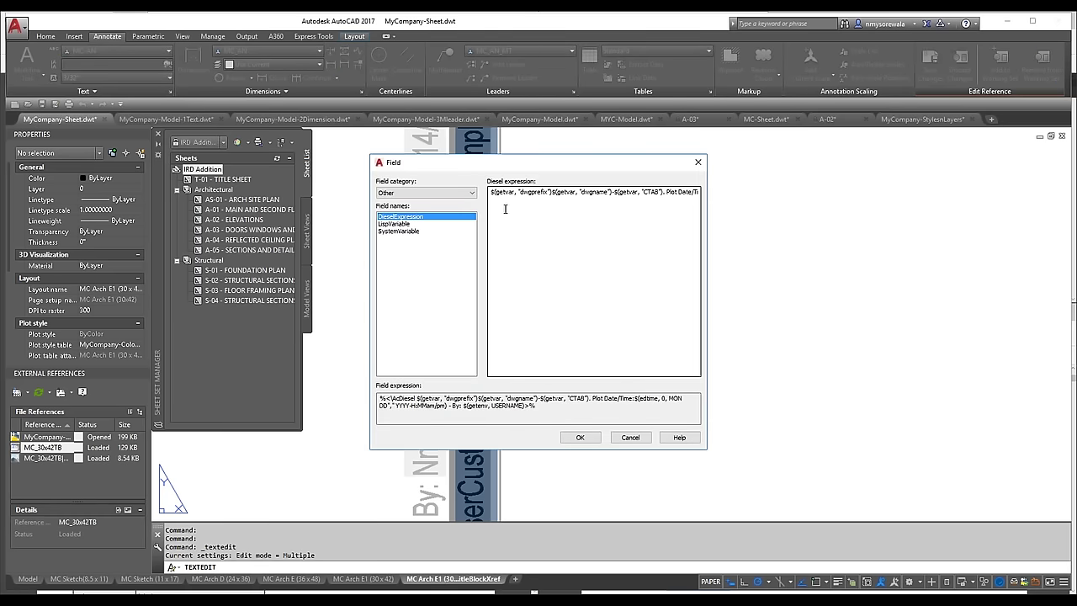
left_click(491, 192)
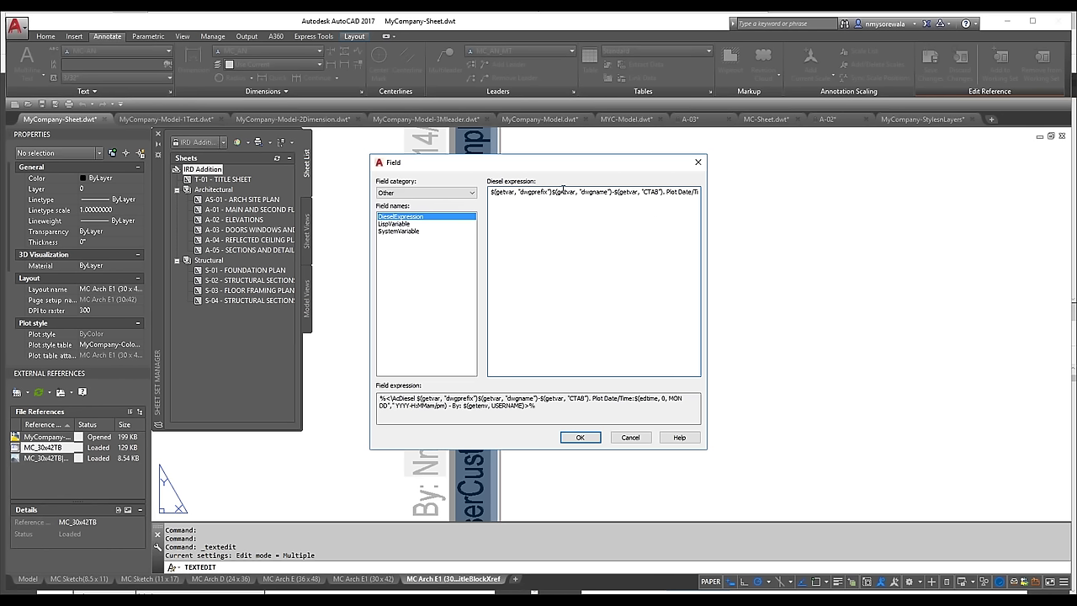
left_click_drag(557, 192, 606, 194)
left_click_drag(663, 192, 707, 193)
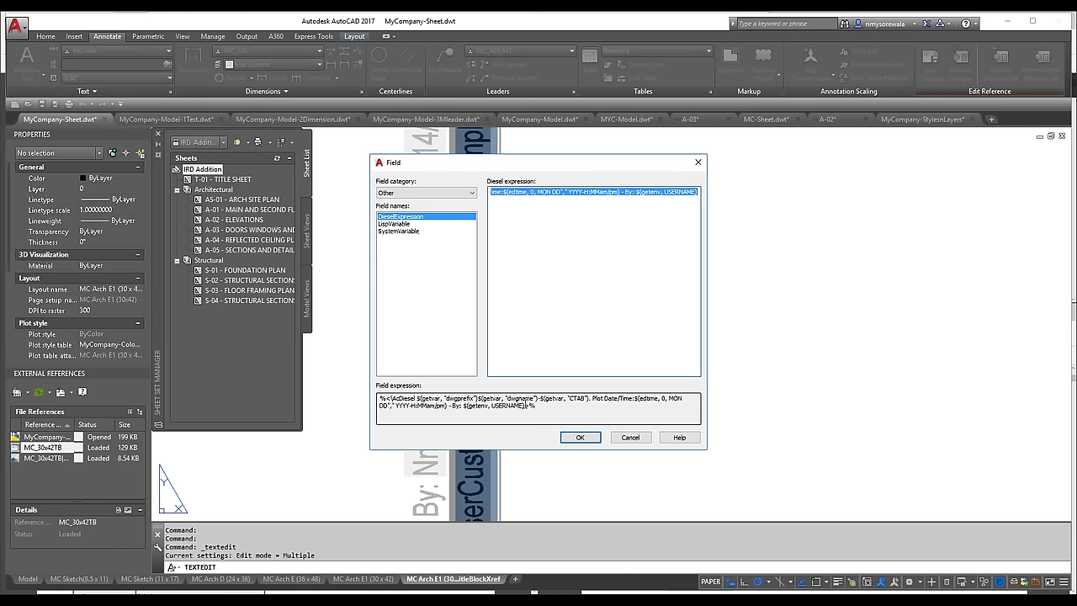
left_click_drag(548, 405, 373, 398)
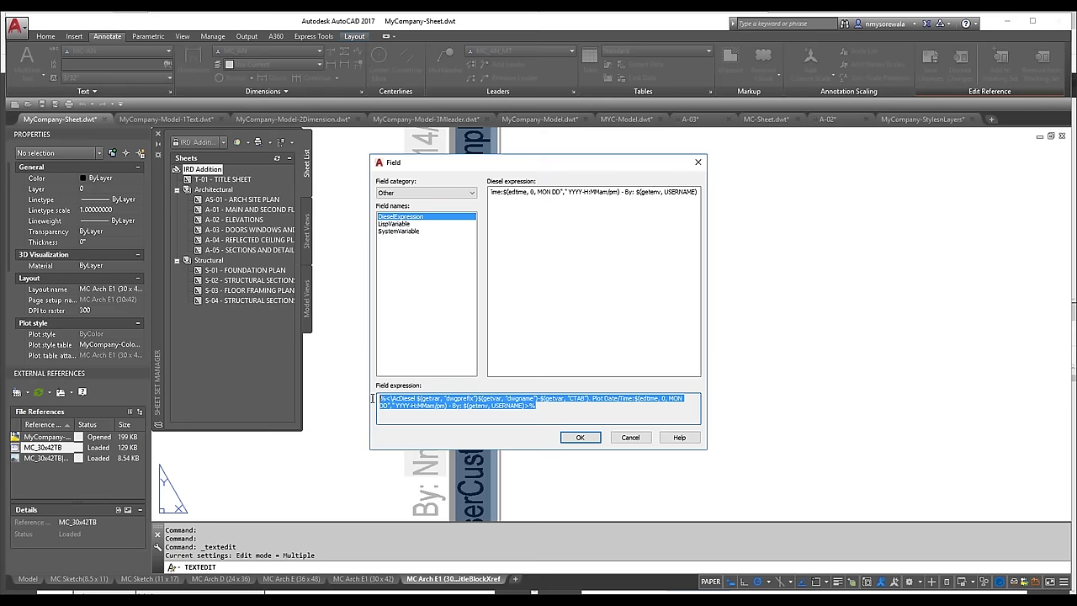
left_click(631, 438)
key("Escape")
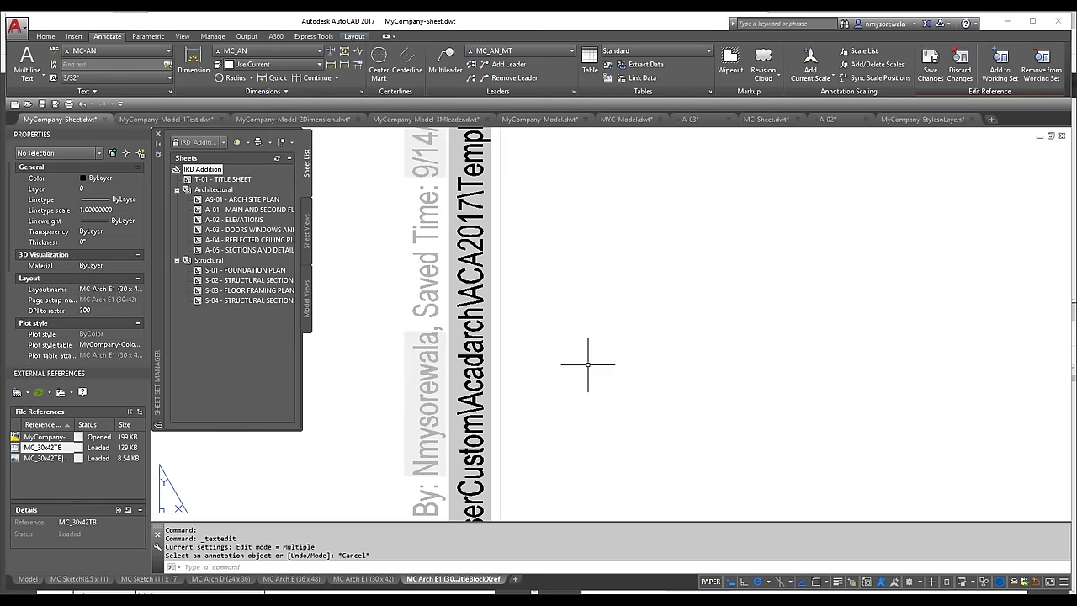
- Start a multiline text box in the blank area beside the file path stamp
type("mt")
key("Return")
left_click(519, 335)
left_click(823, 264)
- Insert a PlotDate field from the Plot category in the regional short date and time format, and finish the multiline text
right_click(541, 267)
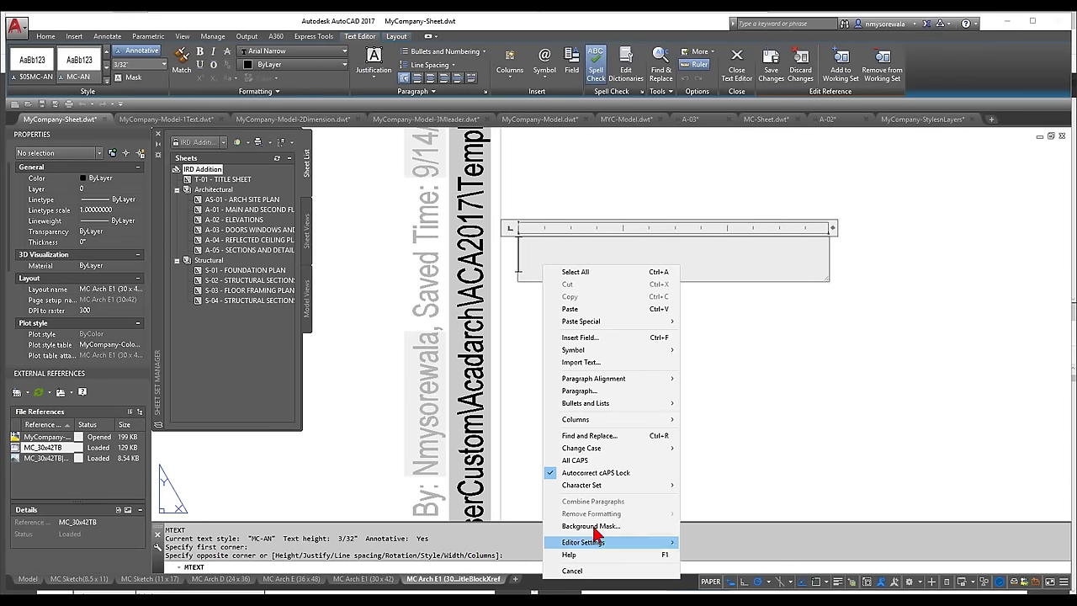
left_click(589, 337)
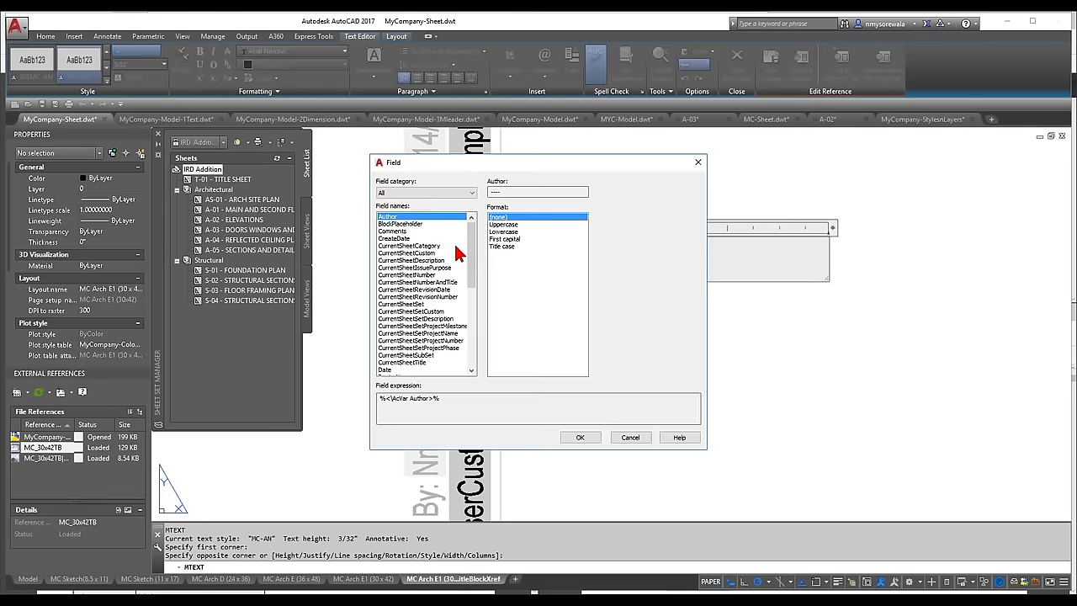
left_click(438, 193)
left_click(399, 247)
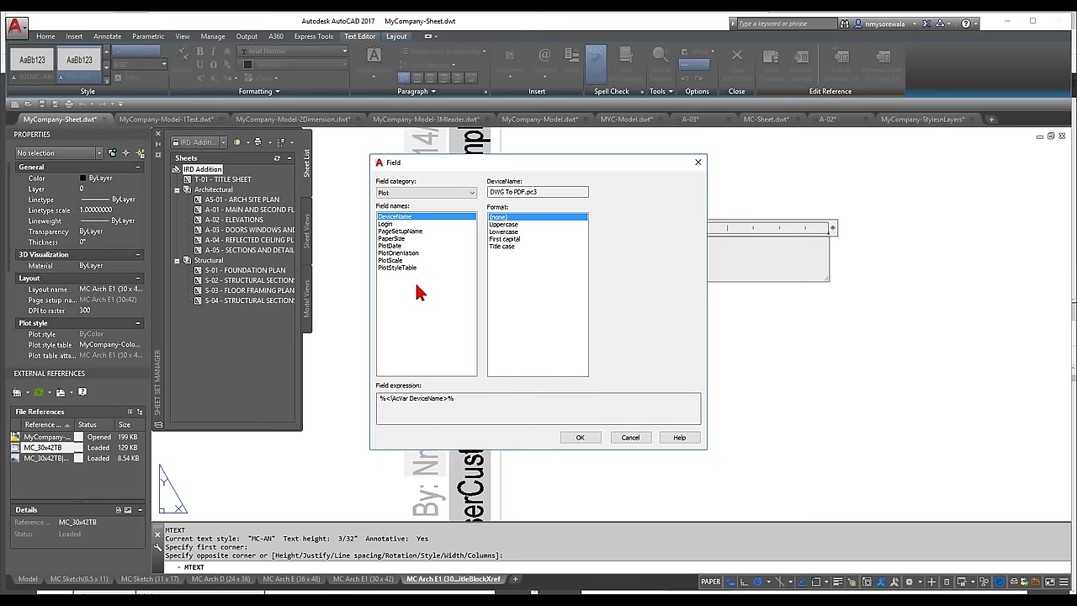
left_click(418, 231)
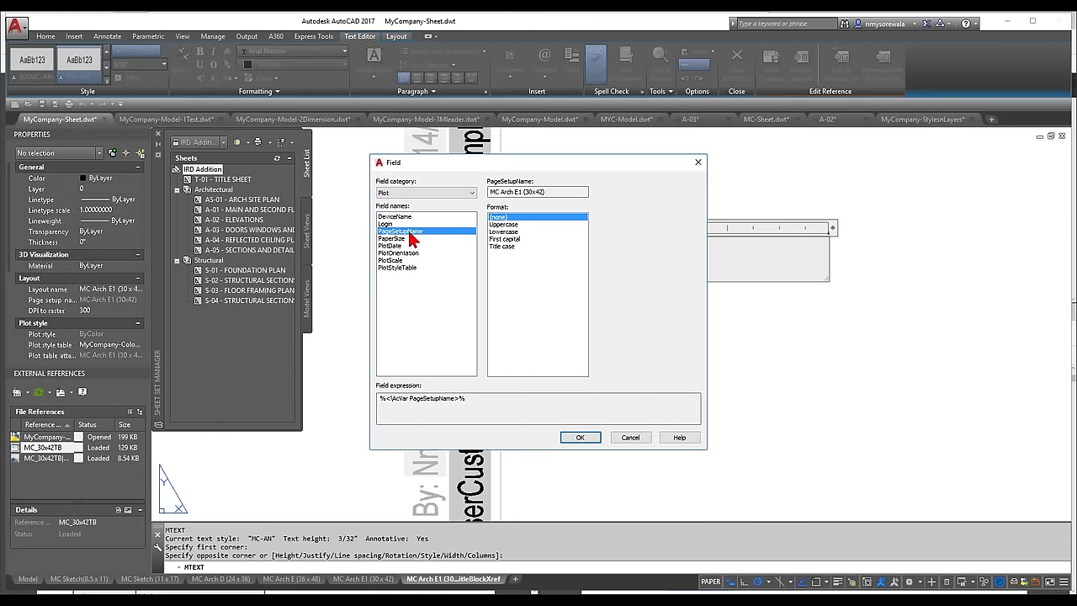
left_click(399, 246)
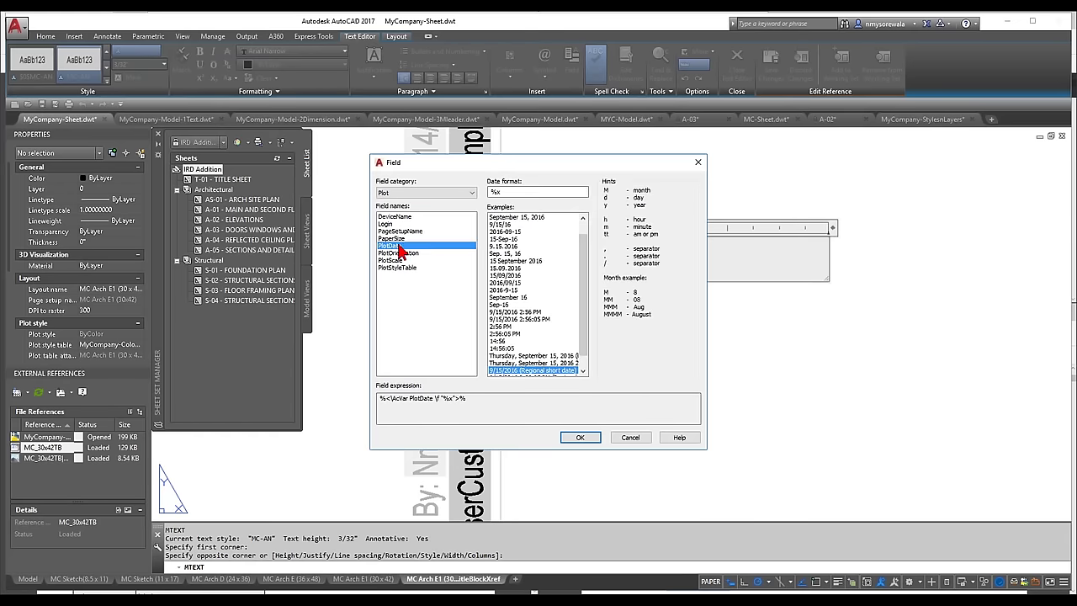
scroll(582, 341, "up", 1)
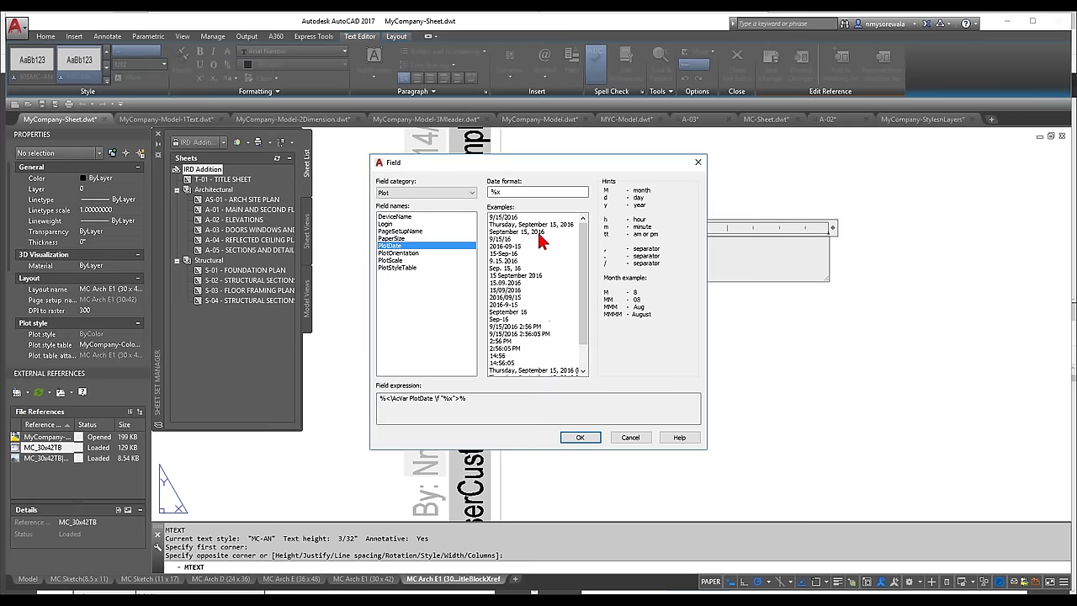
scroll(546, 304, "down", 2)
left_click(539, 356)
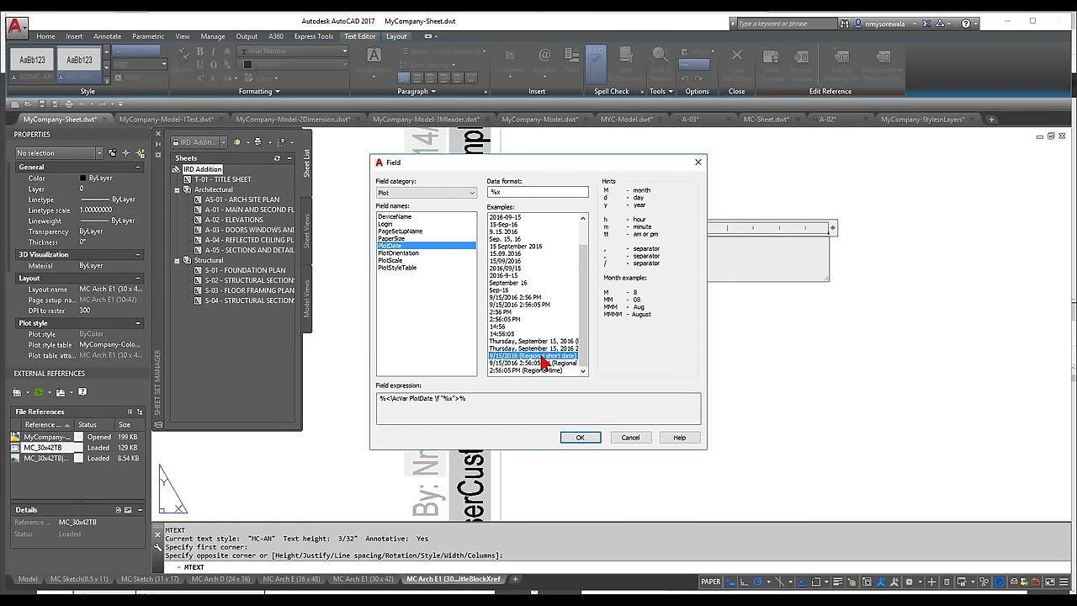
left_click(532, 362)
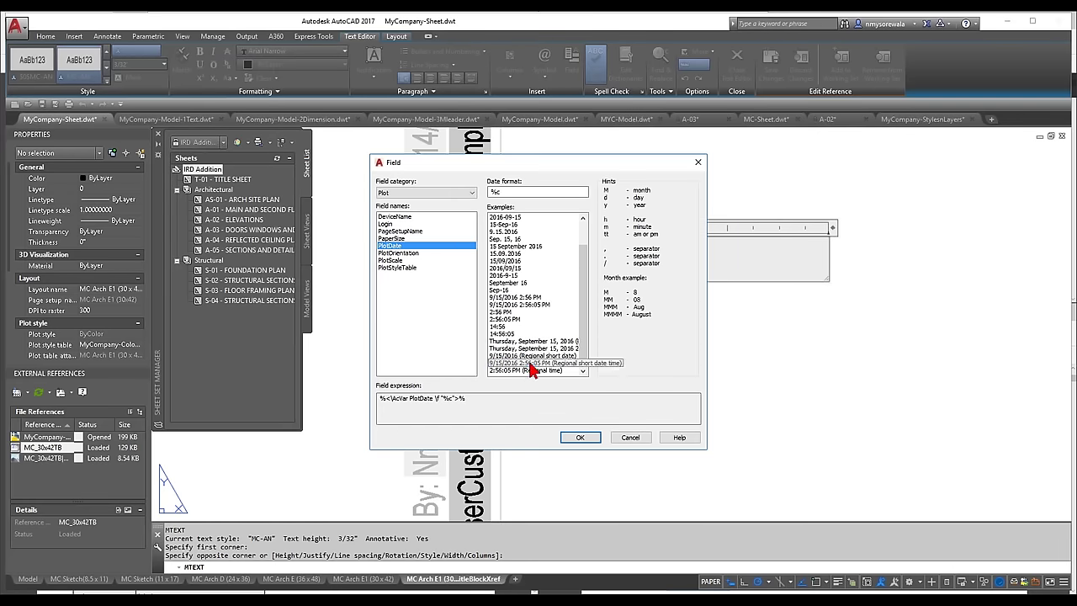
left_click(580, 438)
left_click(555, 302)
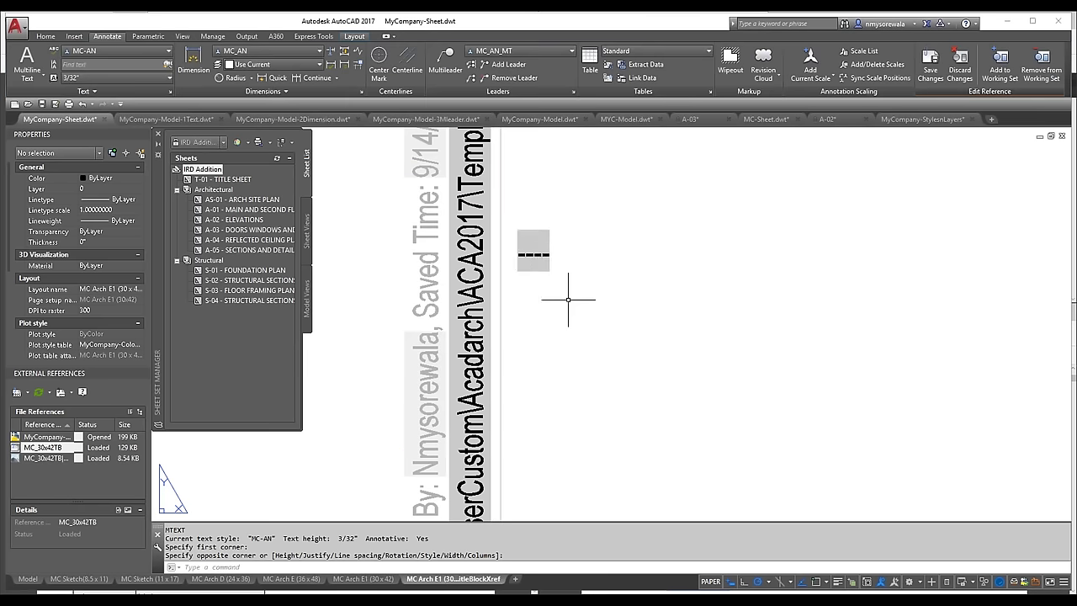
scroll(545, 296, "up", 3)
key("Return")
key("Escape")
- Add an uppercase Login field after the plot date field in the same multiline text, and close the text
left_click(532, 264)
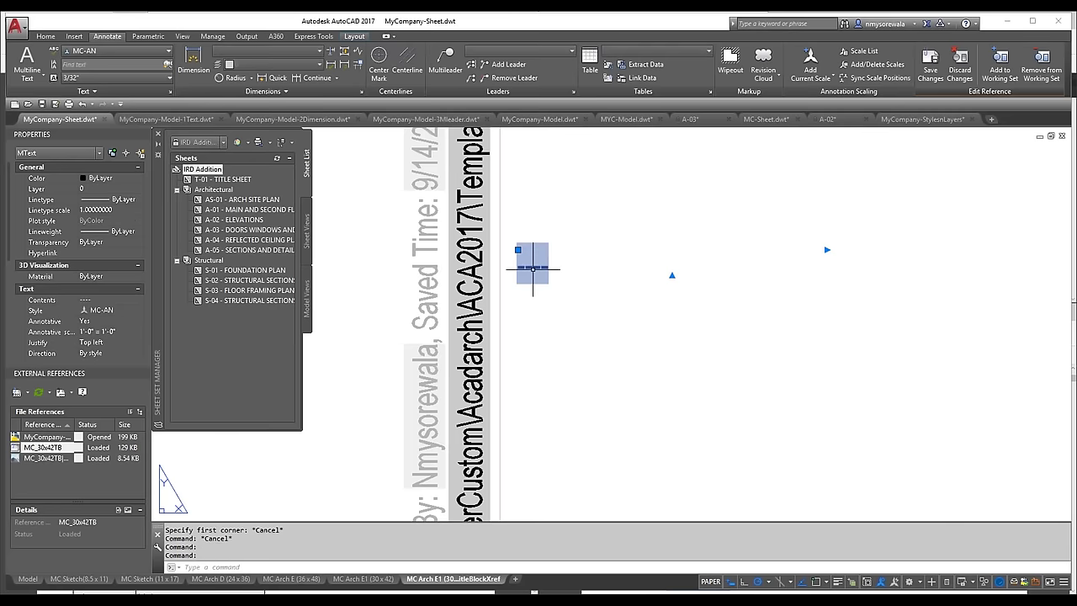
double_click(539, 262)
right_click(561, 266)
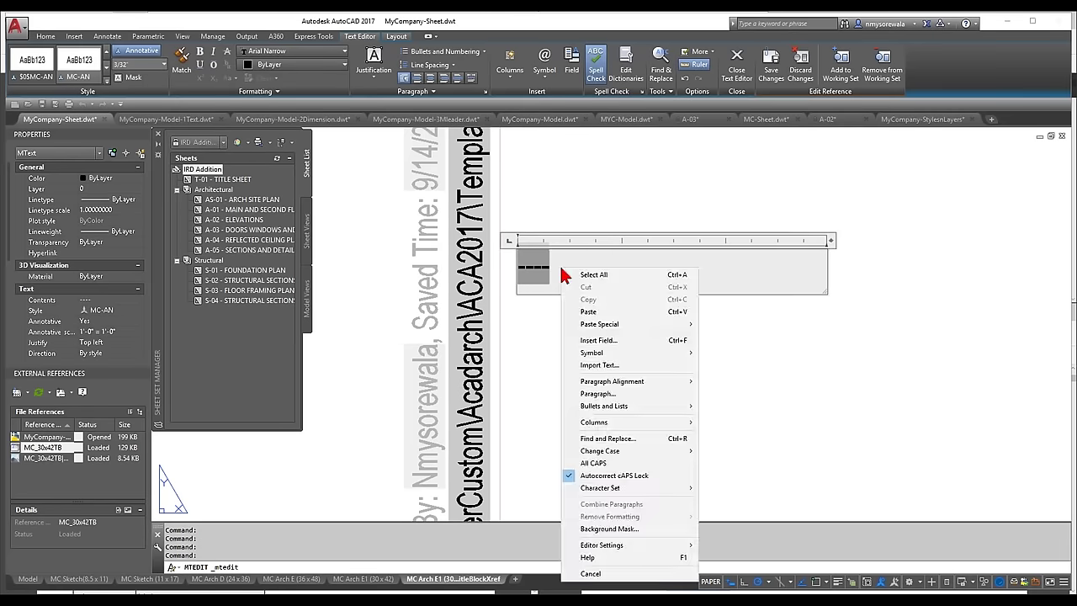
left_click(619, 342)
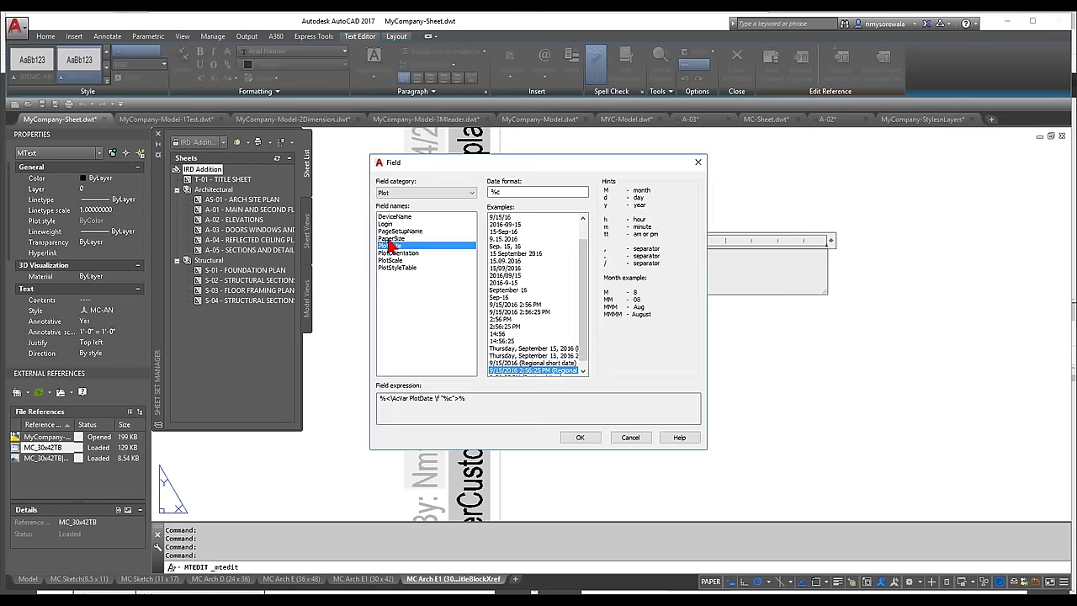
left_click(402, 224)
left_click(505, 224)
left_click(592, 439)
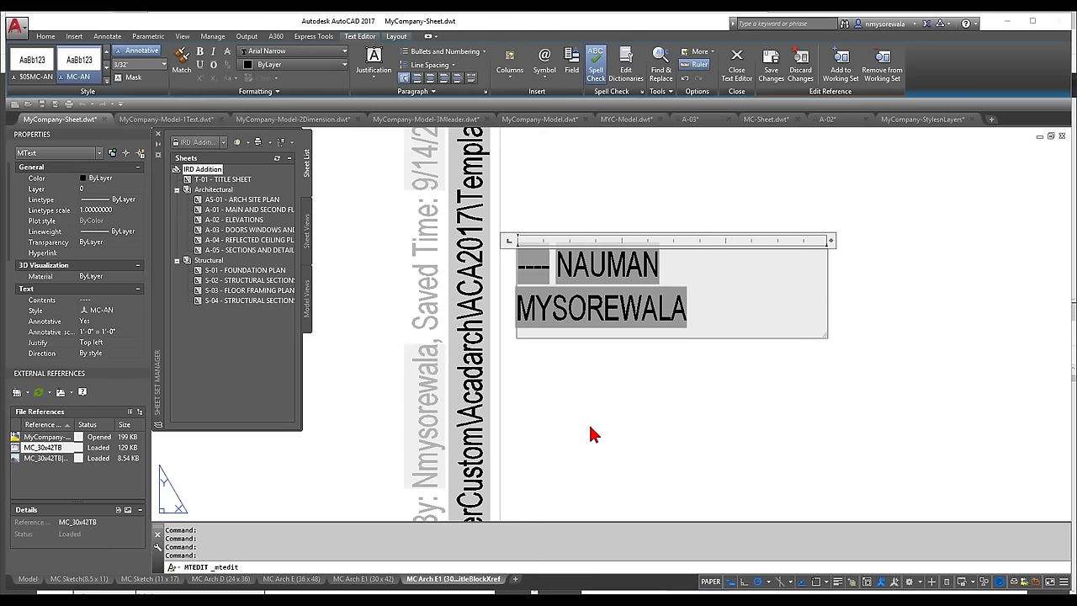
left_click(677, 354)
double_click(697, 289)
key("ctrl+a")
left_click(699, 296)
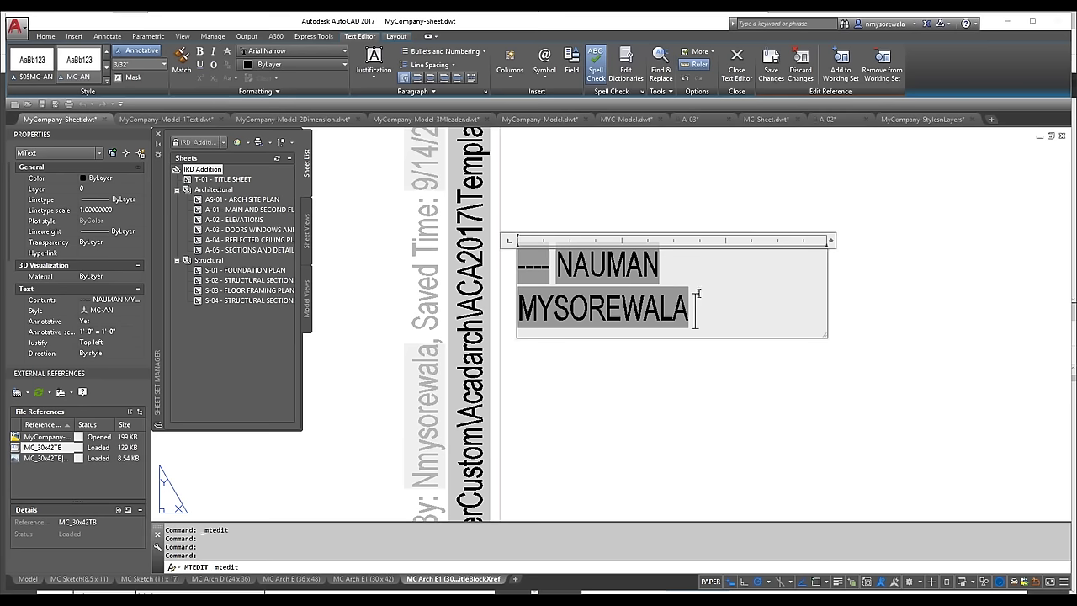
left_click(670, 222)
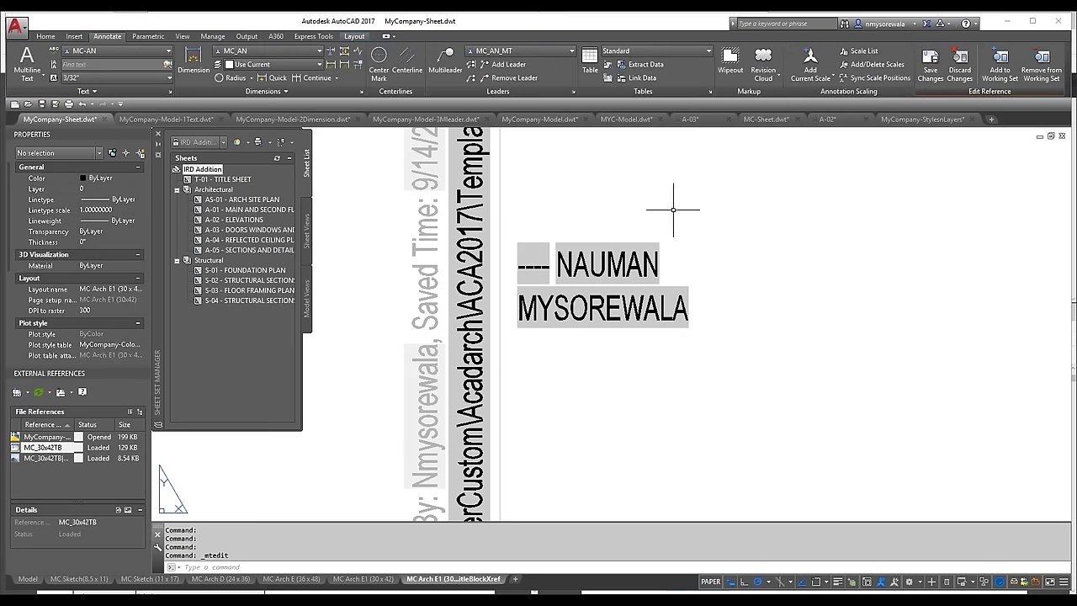
- Switch to the MC Arch E1 (30 x 42) layout and try to edit its SHEETTITLE text
scroll(654, 257, "down", 5)
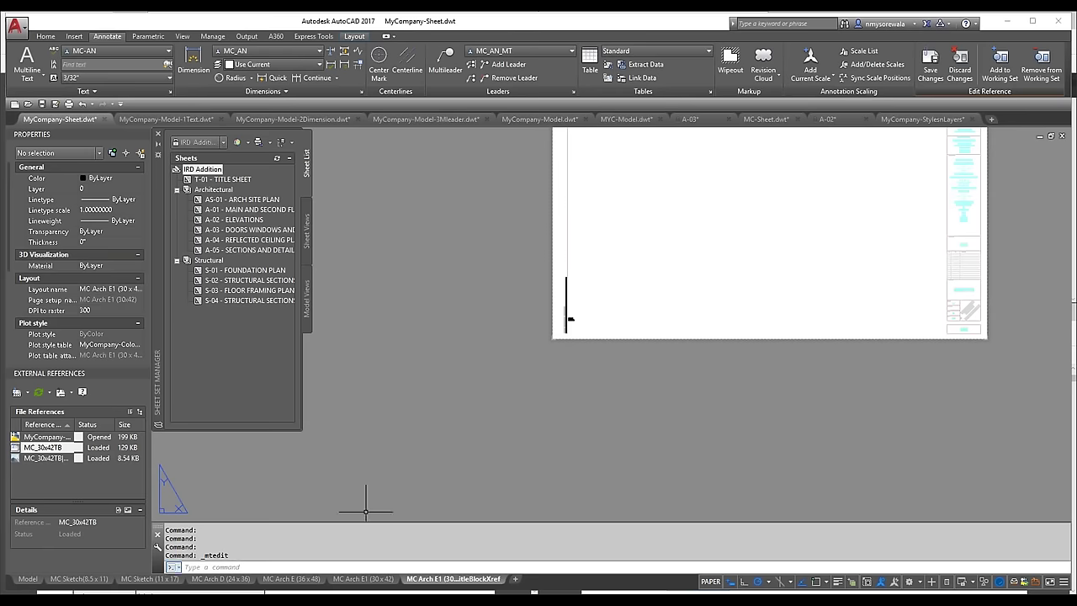
left_click(363, 579)
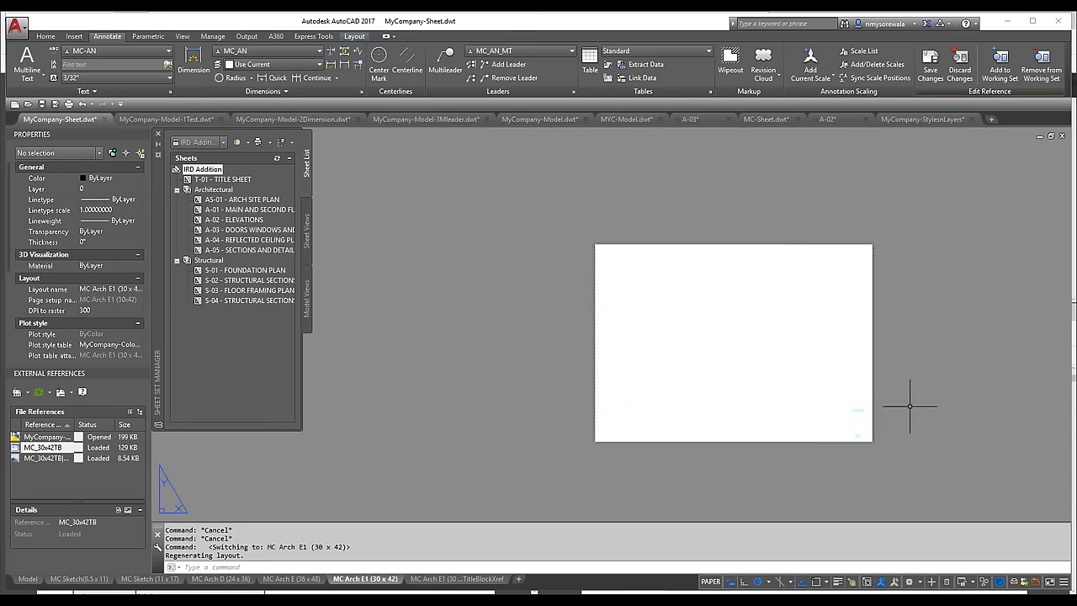
scroll(637, 228, "up", 4)
double_click(632, 220)
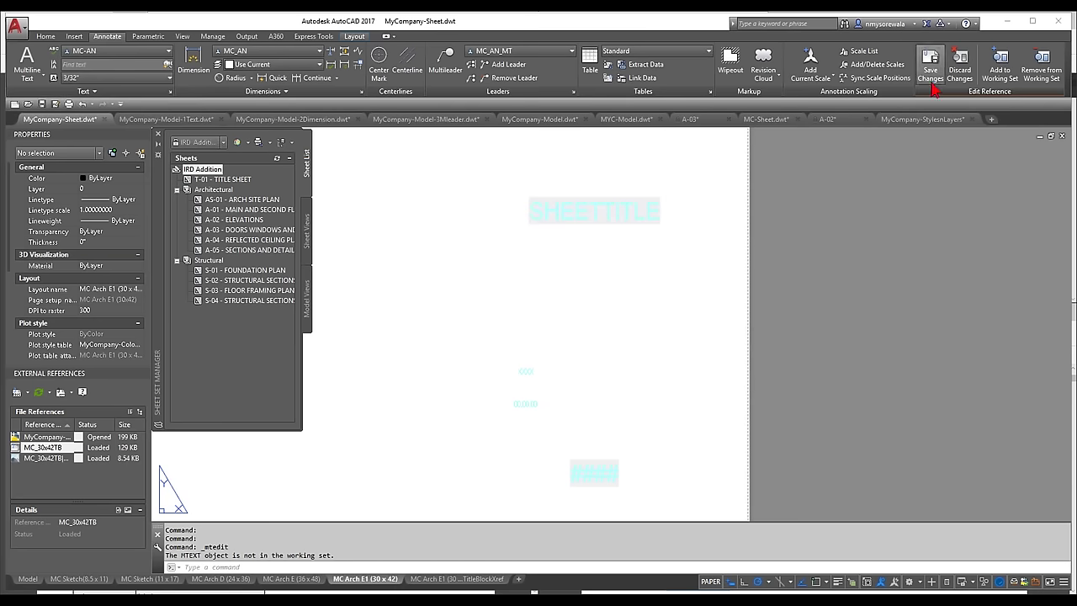
- End the reference editing session, saving all reference edits back to the title block drawing
left_click(961, 63)
left_click(589, 340)
left_click(945, 63)
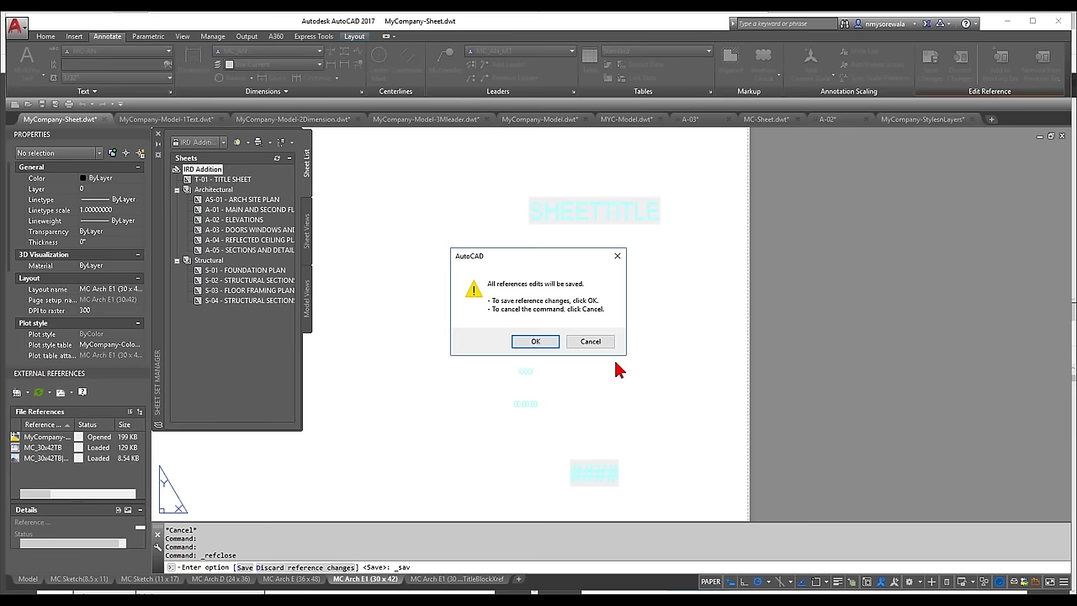
left_click(539, 342)
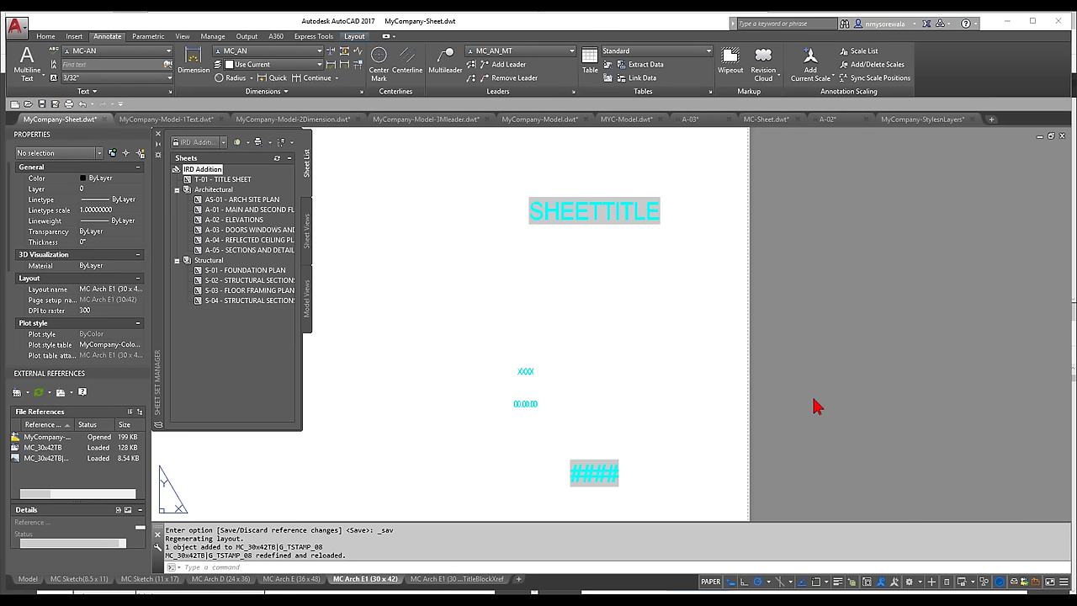
- Examine the field category, name and format behind the SHEETTITLE text, and close it with the settings kept
double_click(645, 211)
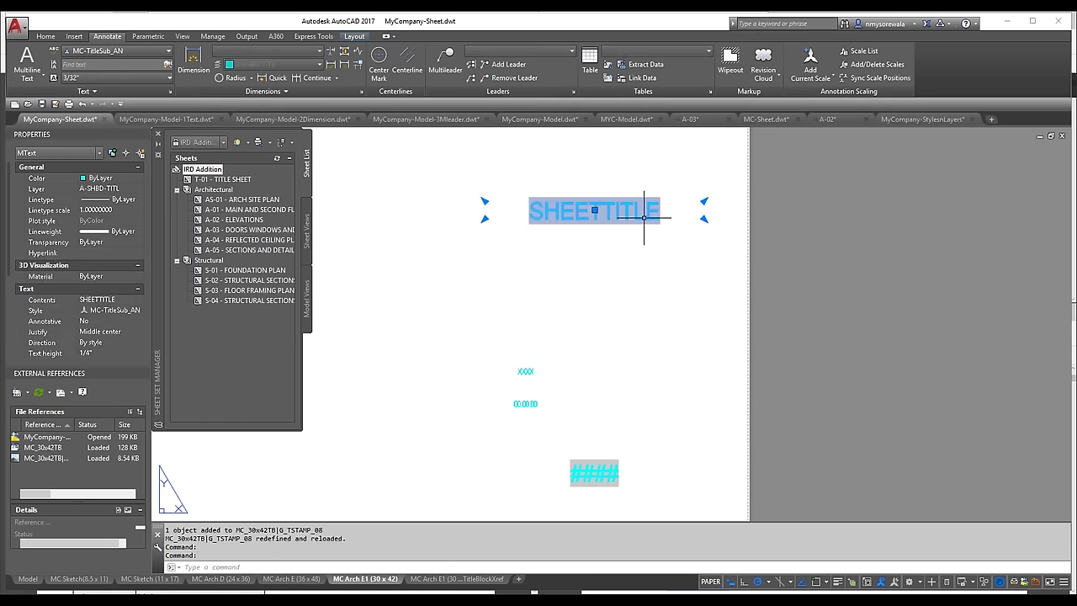
right_click(636, 218)
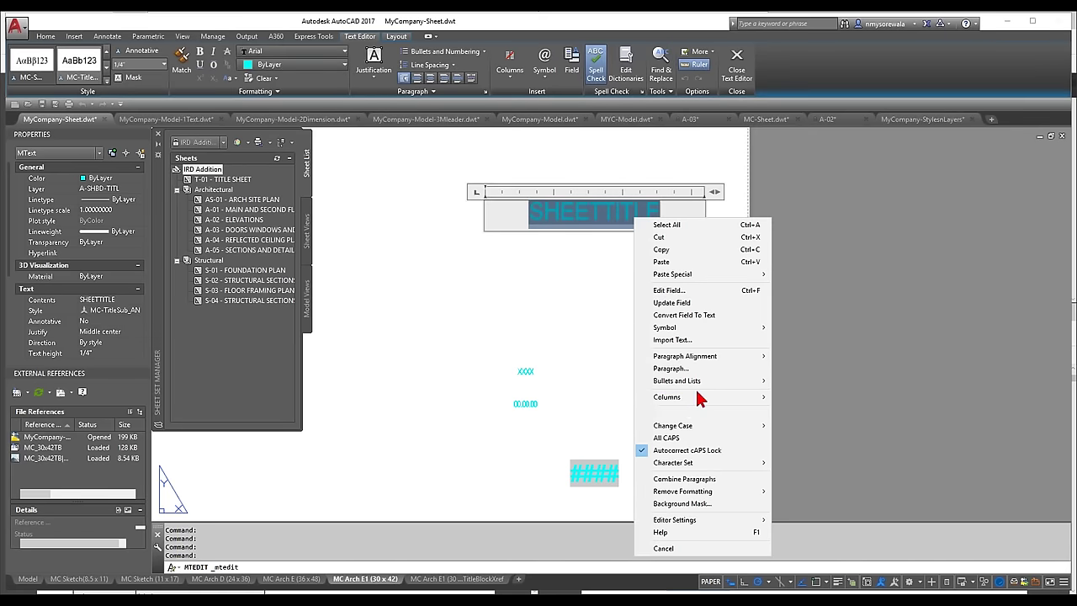
left_click(701, 291)
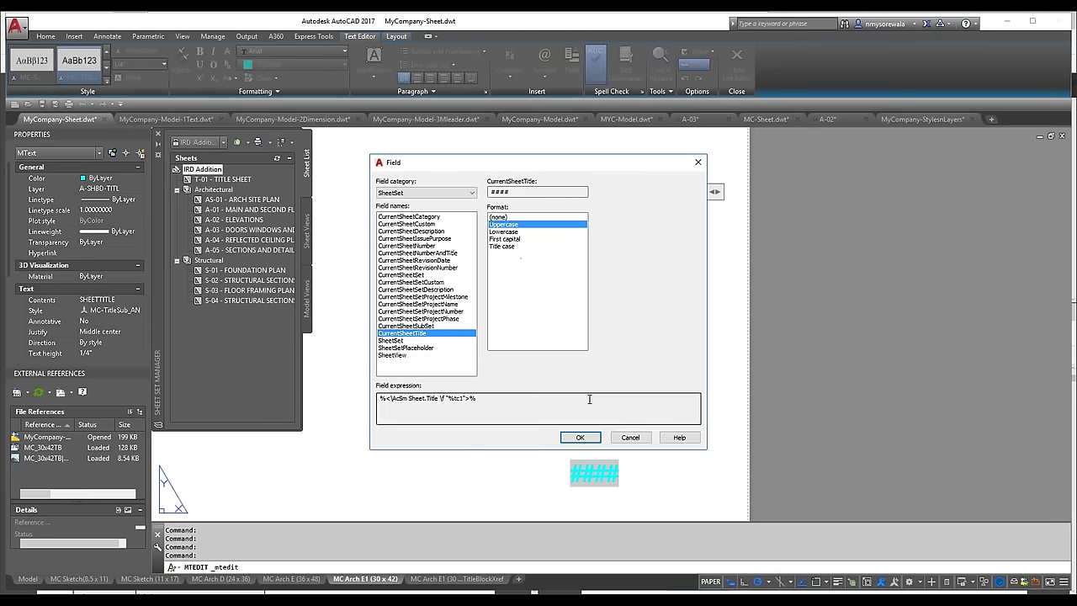
left_click(585, 442)
left_click(692, 280)
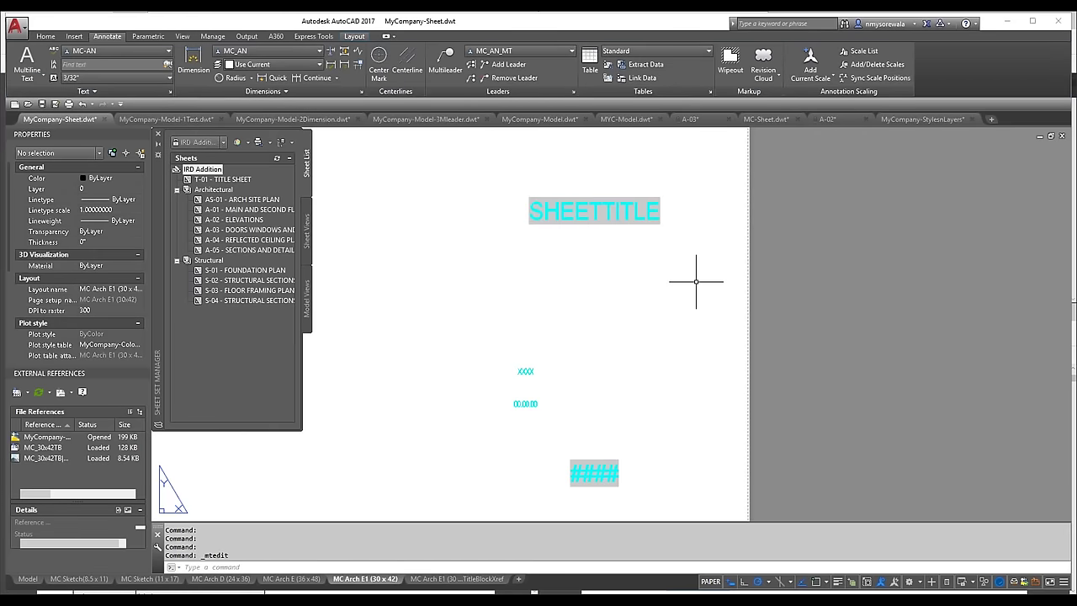
scroll(765, 360, "down", 5)
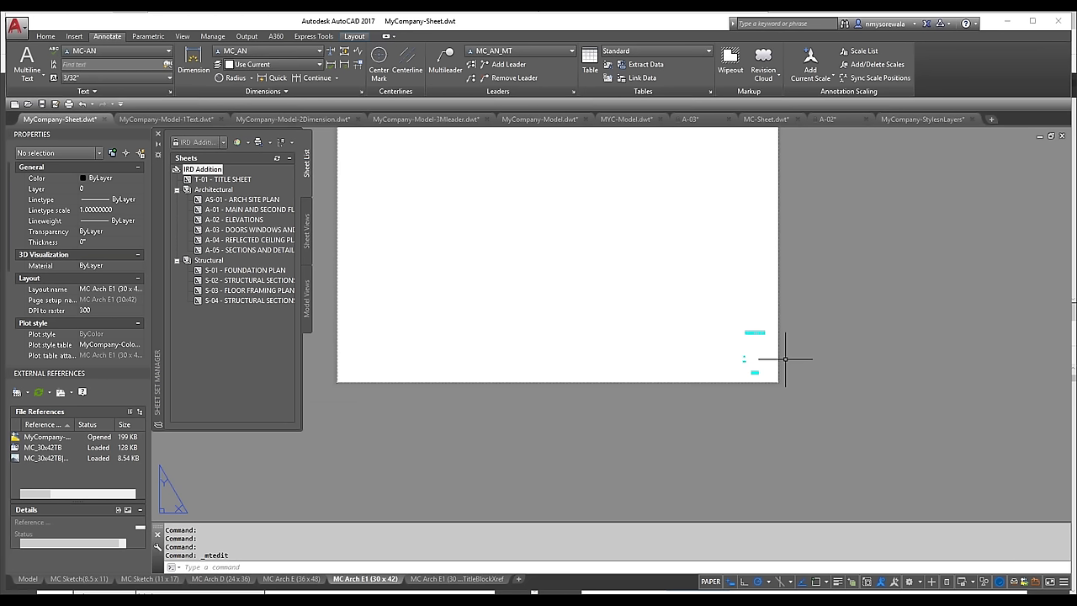